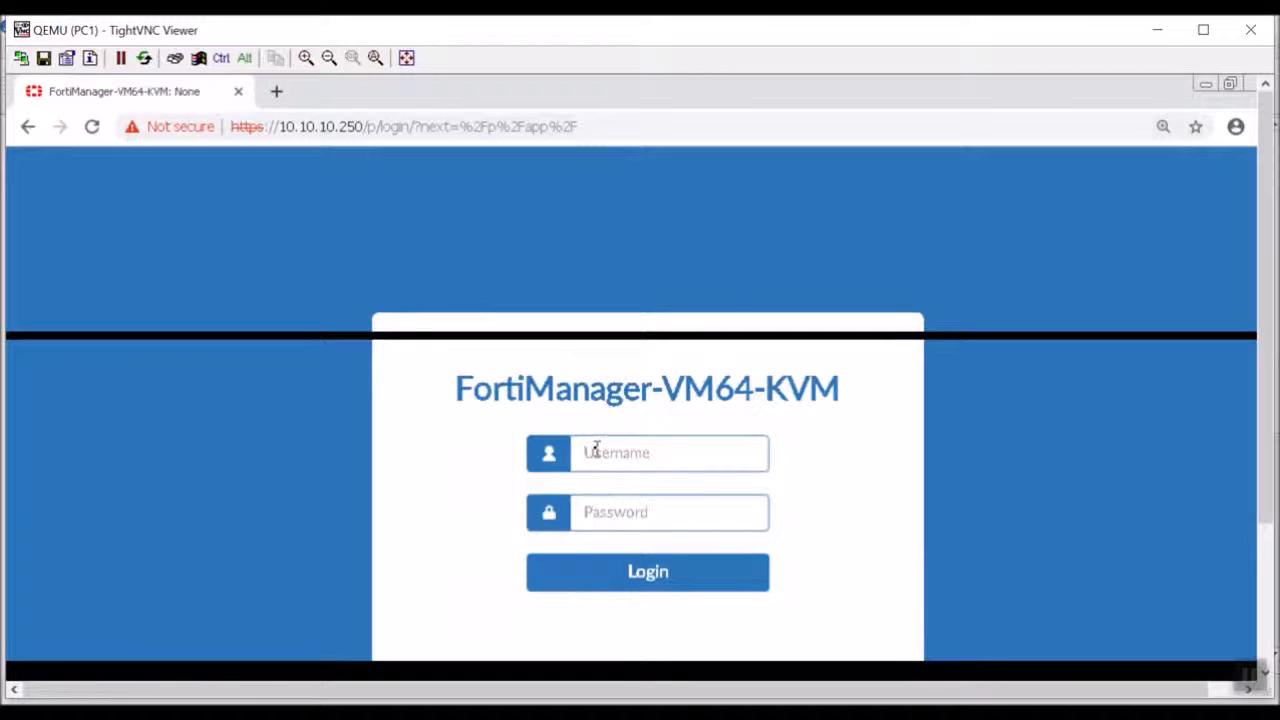
Log in to FortiManager as admin with the account password.
{"action": "type", "text": "admin"}
{"action": "key", "text": "Tab"}
{"action": "type", "text": "********"}
{"action": "key", "text": "Return"}
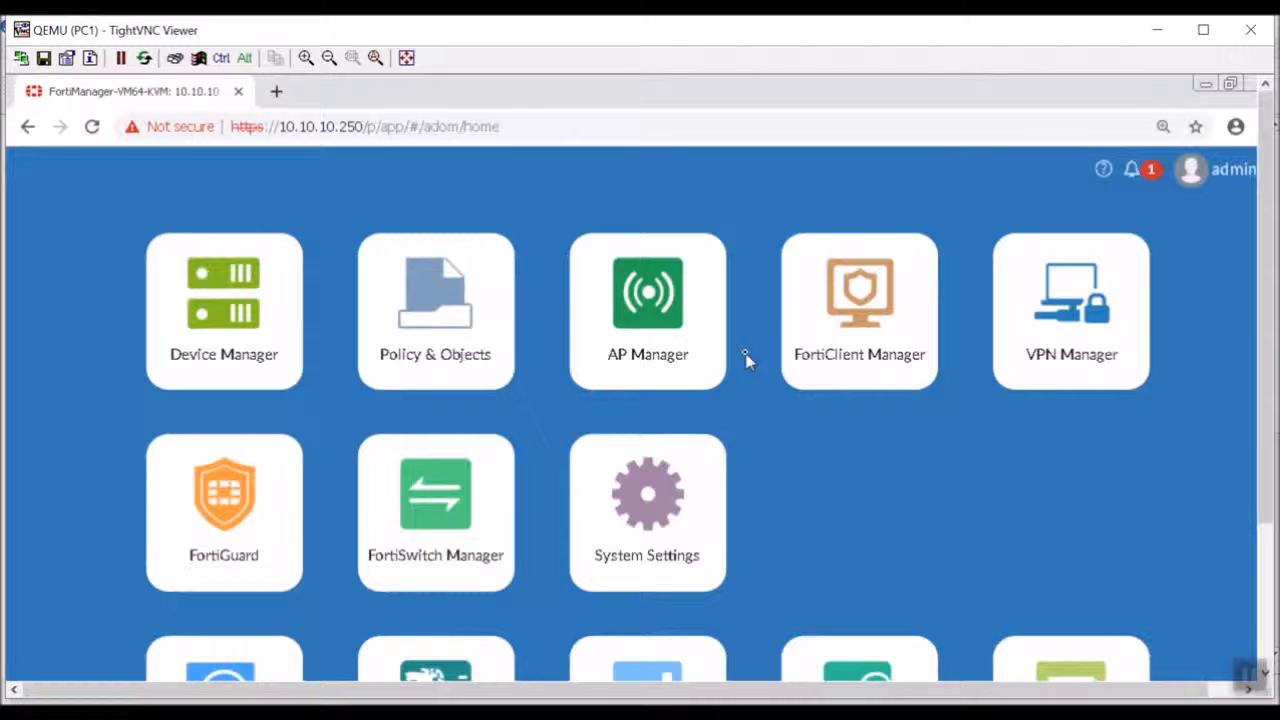
Open Policy & Objects, review the contents of the AntiVirus policy package and collapse it.
{"action": "left_click", "coordinate": [489, 297]}
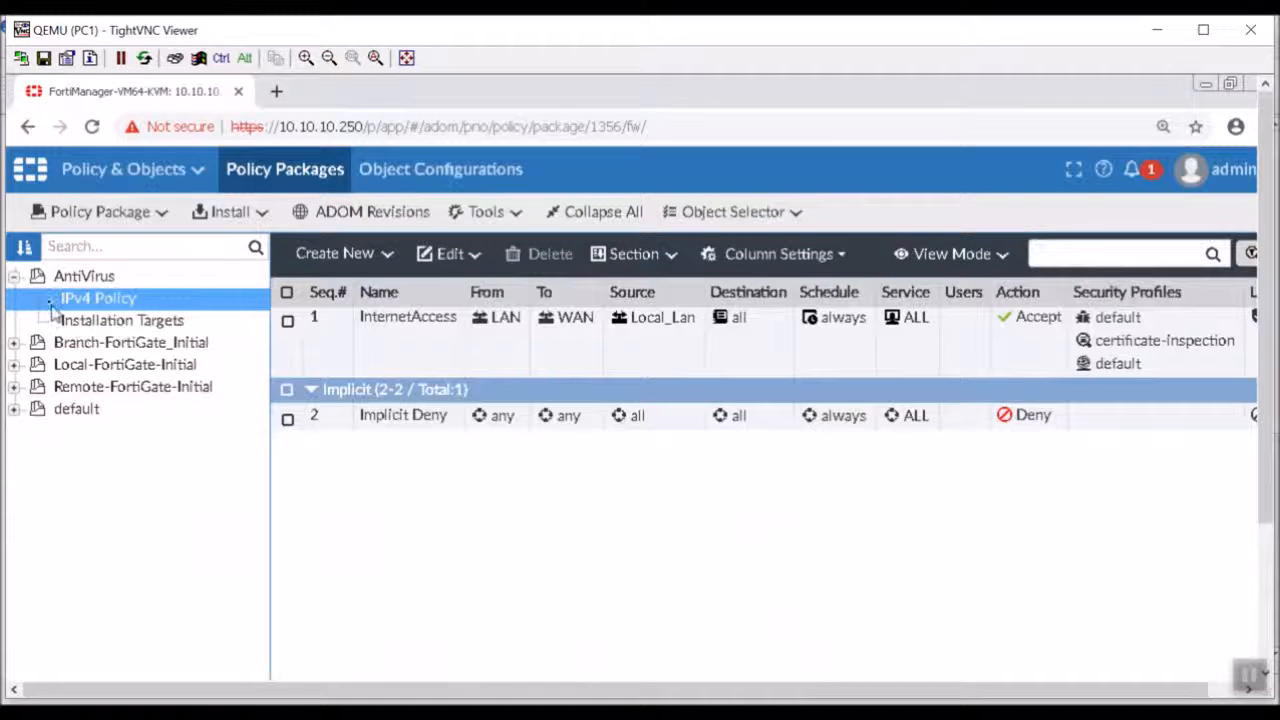
{"action": "left_click", "coordinate": [13, 276]}
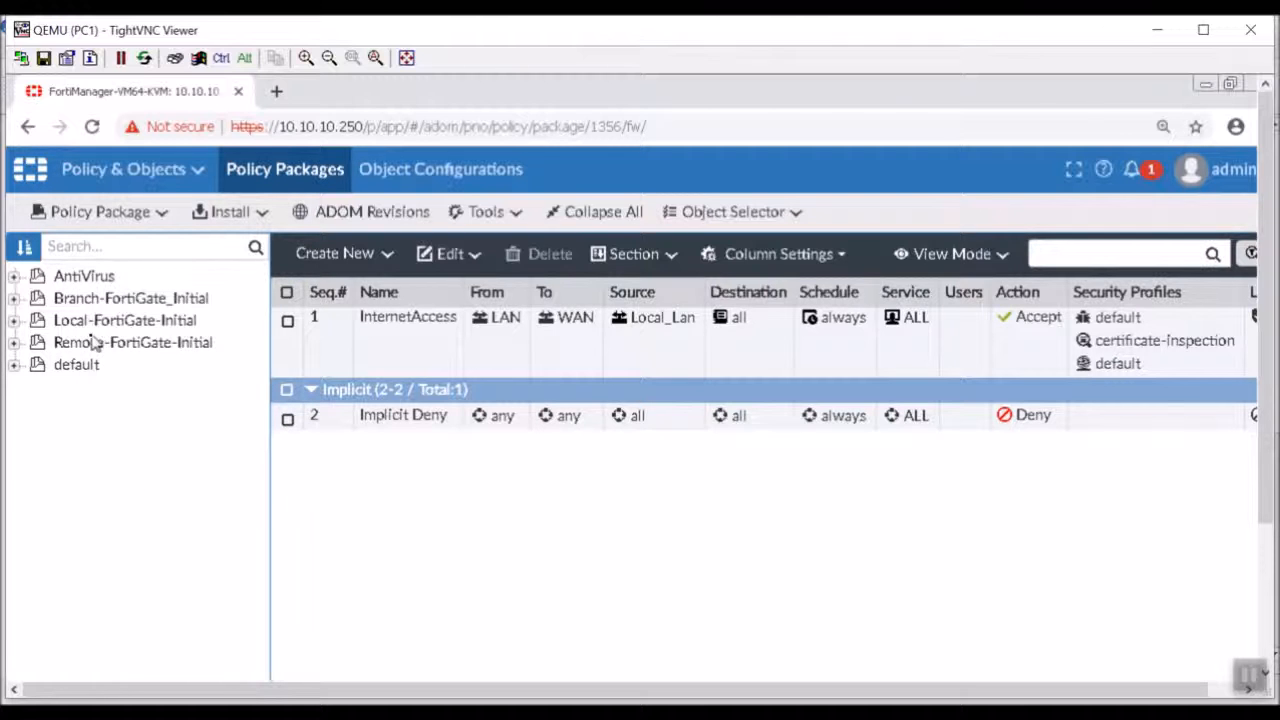
{"action": "left_click", "coordinate": [13, 278]}
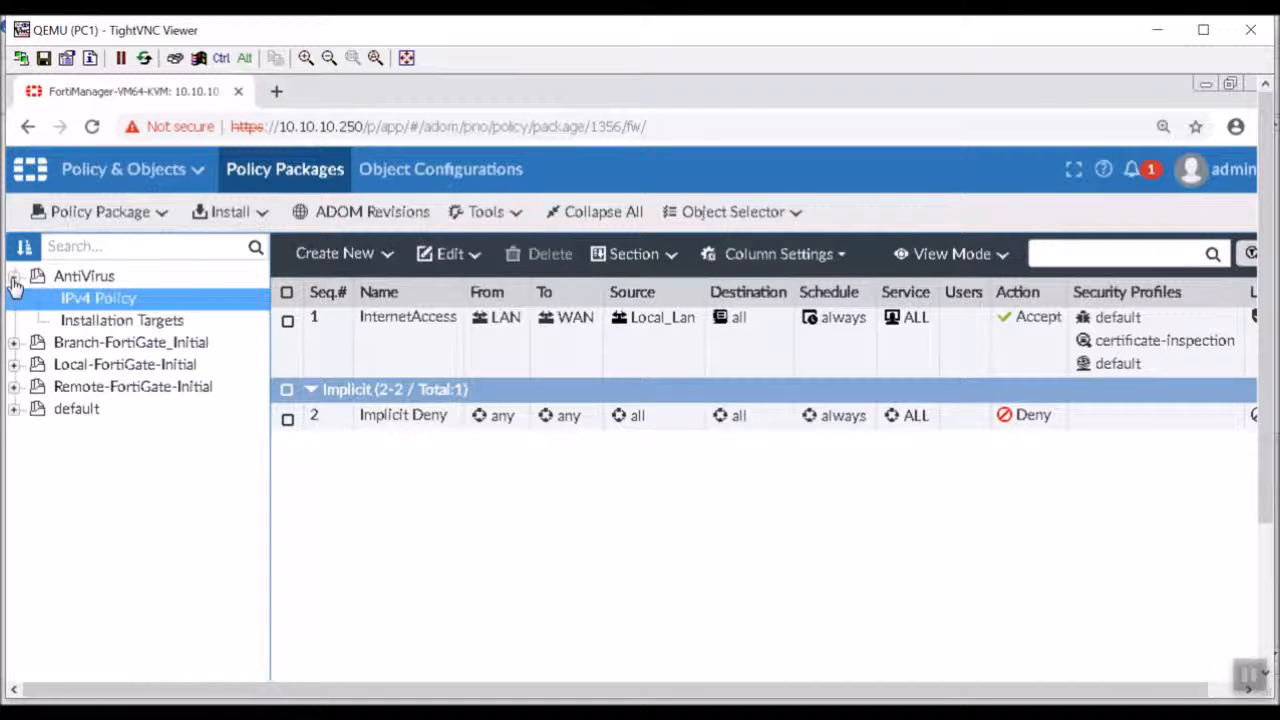
{"action": "left_click", "coordinate": [13, 280]}
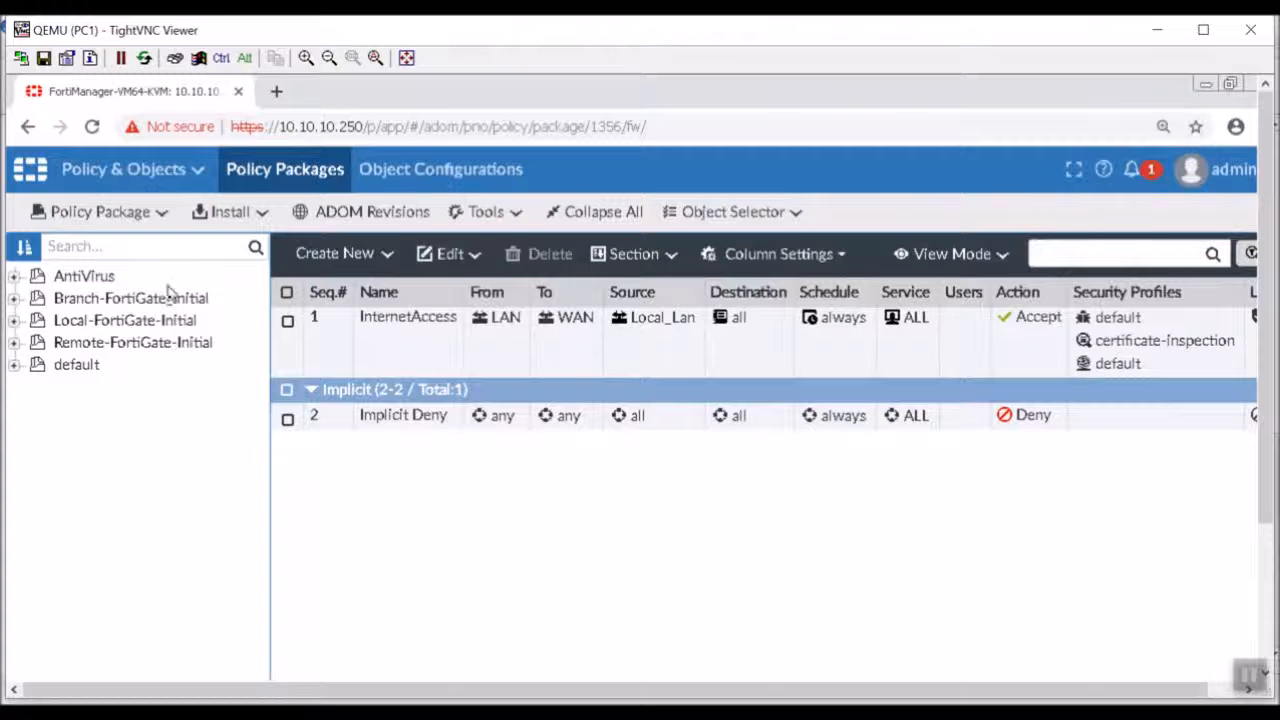
Delete the "default" policy package and confirm the deletion.
{"action": "left_click", "coordinate": [92, 366]}
{"action": "right_click", "coordinate": [92, 367]}
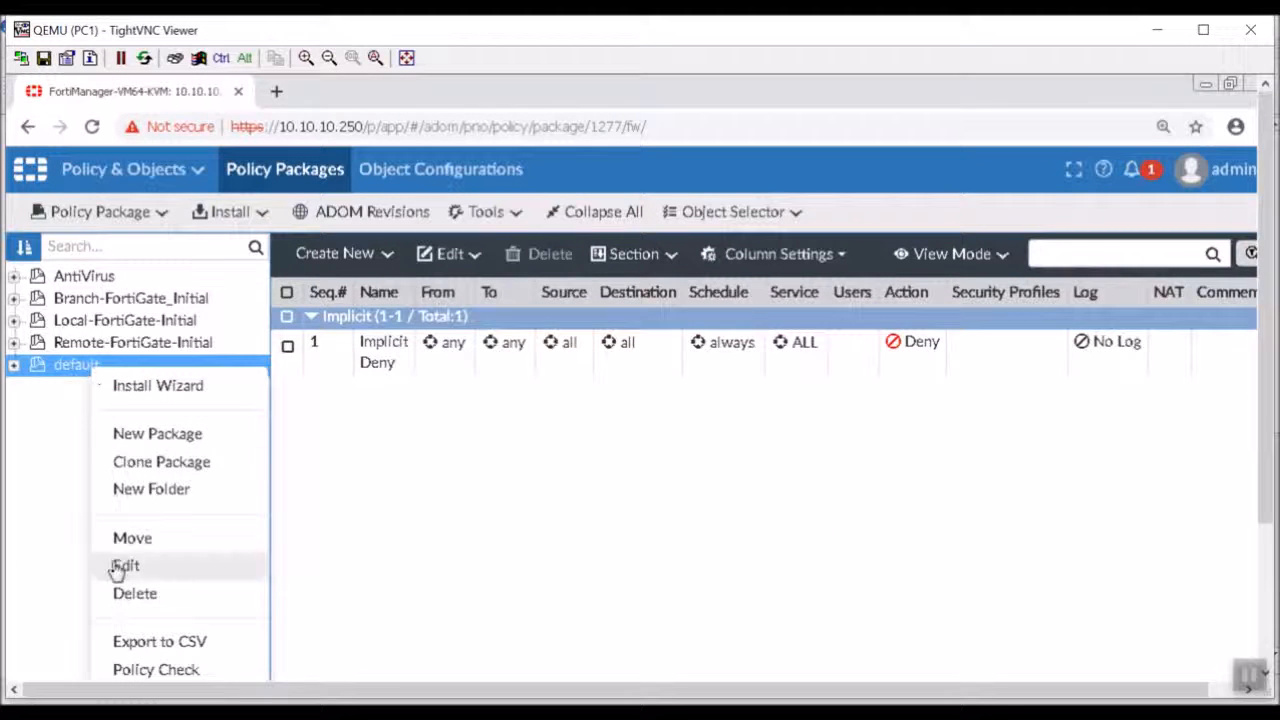
{"action": "left_click", "coordinate": [131, 594]}
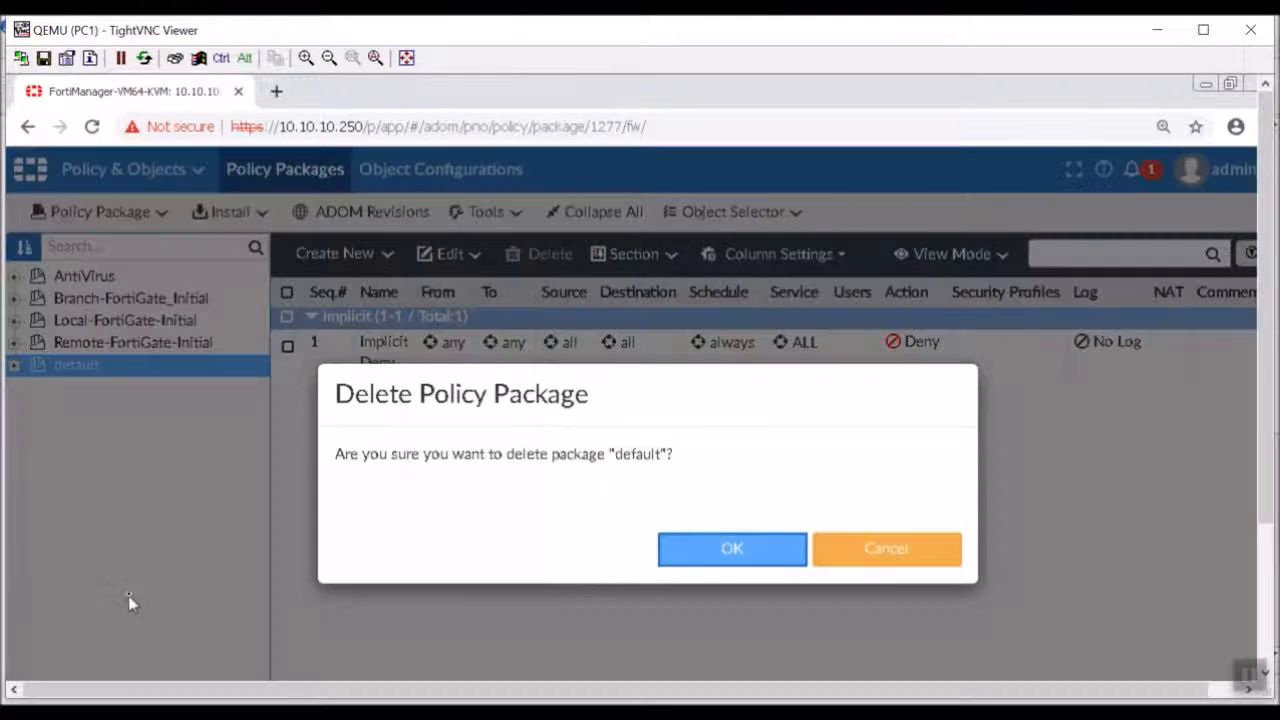
{"action": "left_click", "coordinate": [788, 584]}
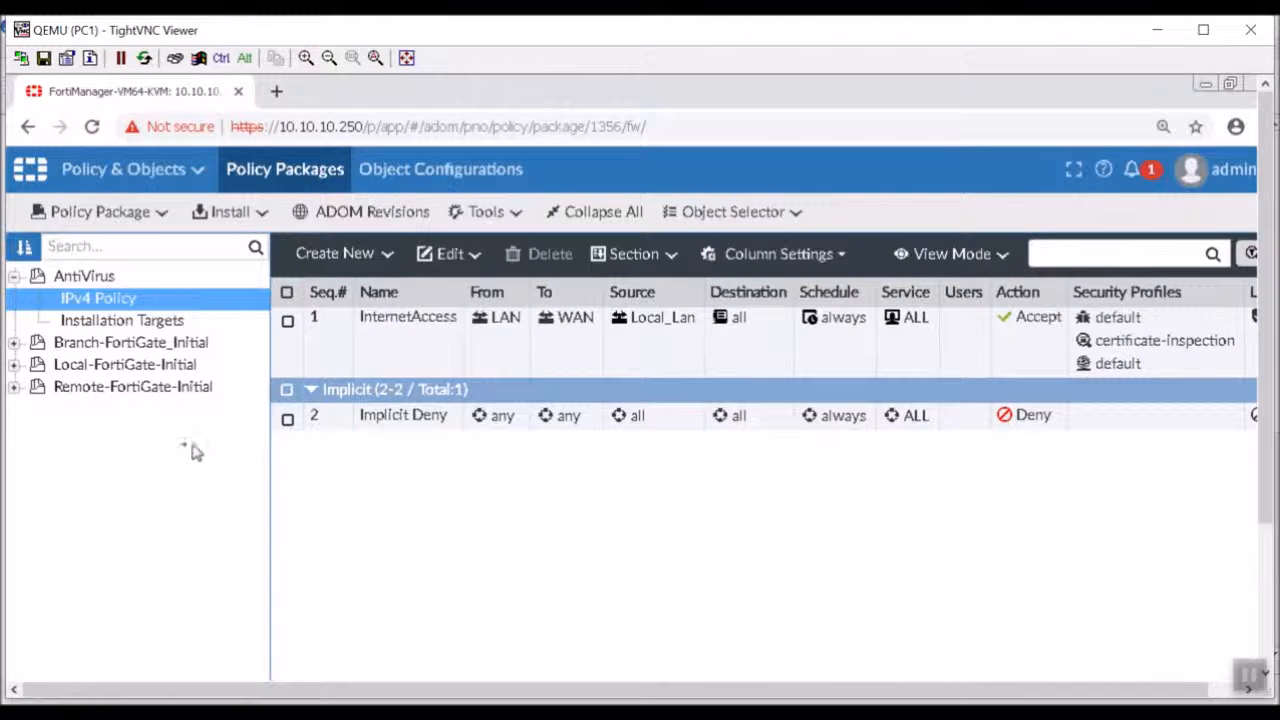
Create a new top-level policy folder named "Initial Policies".
{"action": "left_click", "coordinate": [14, 277]}
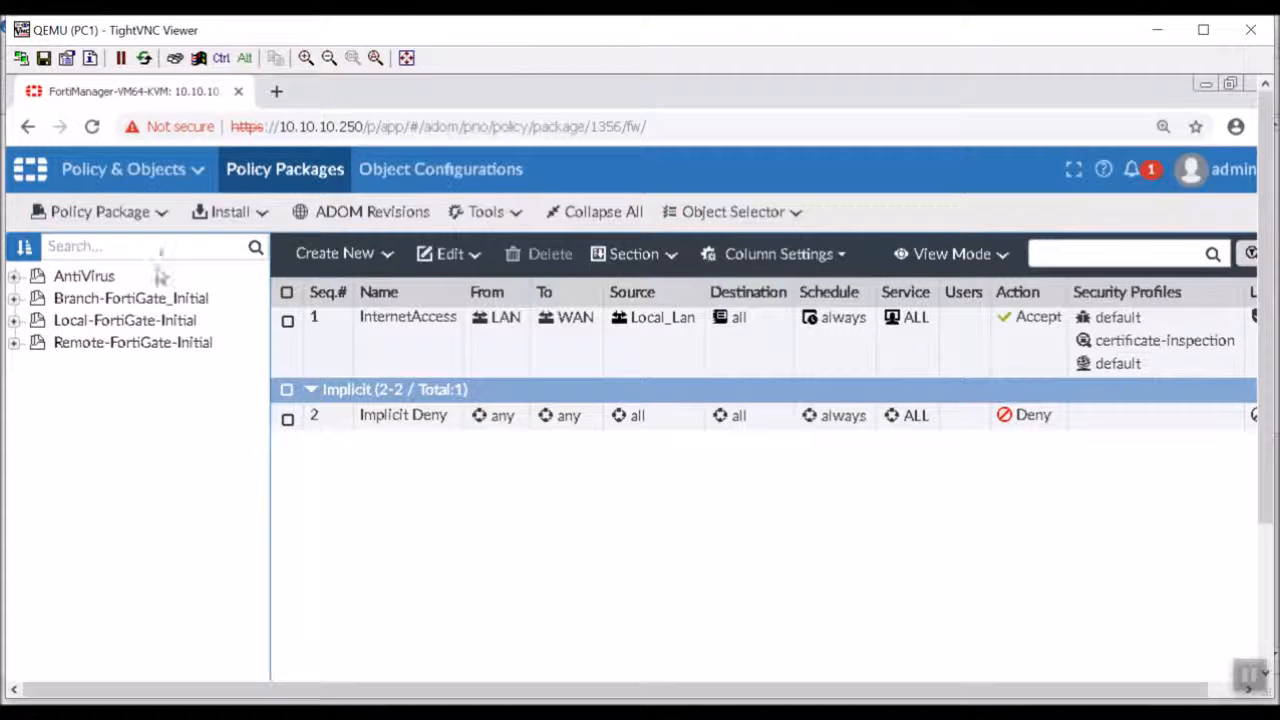
{"action": "left_click", "coordinate": [161, 218]}
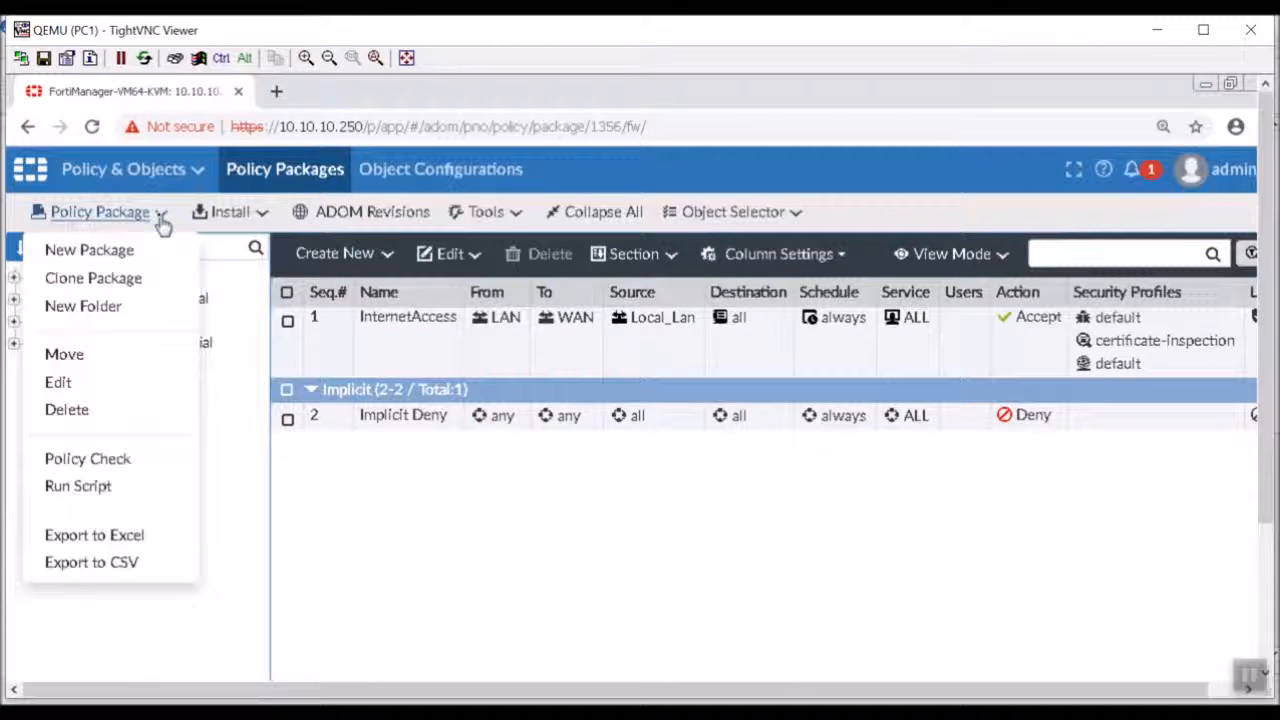
{"action": "left_click", "coordinate": [114, 322]}
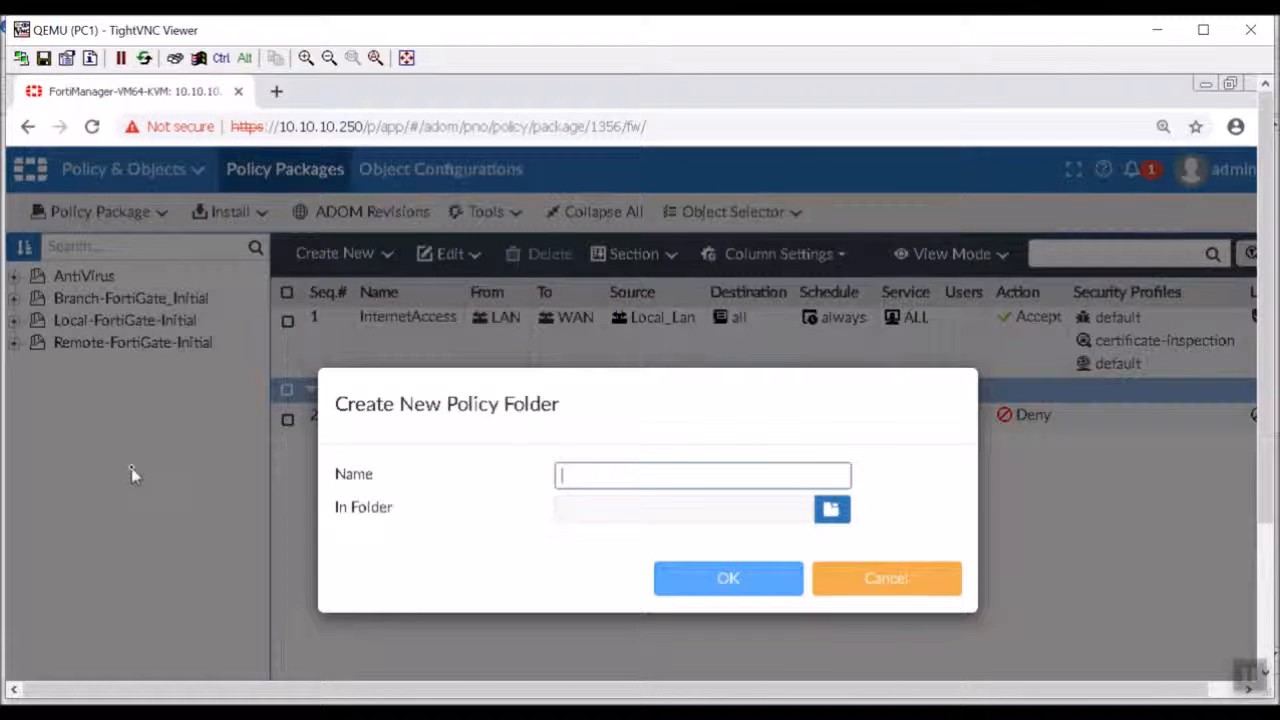
{"action": "type", "text": "Initial Policies"}
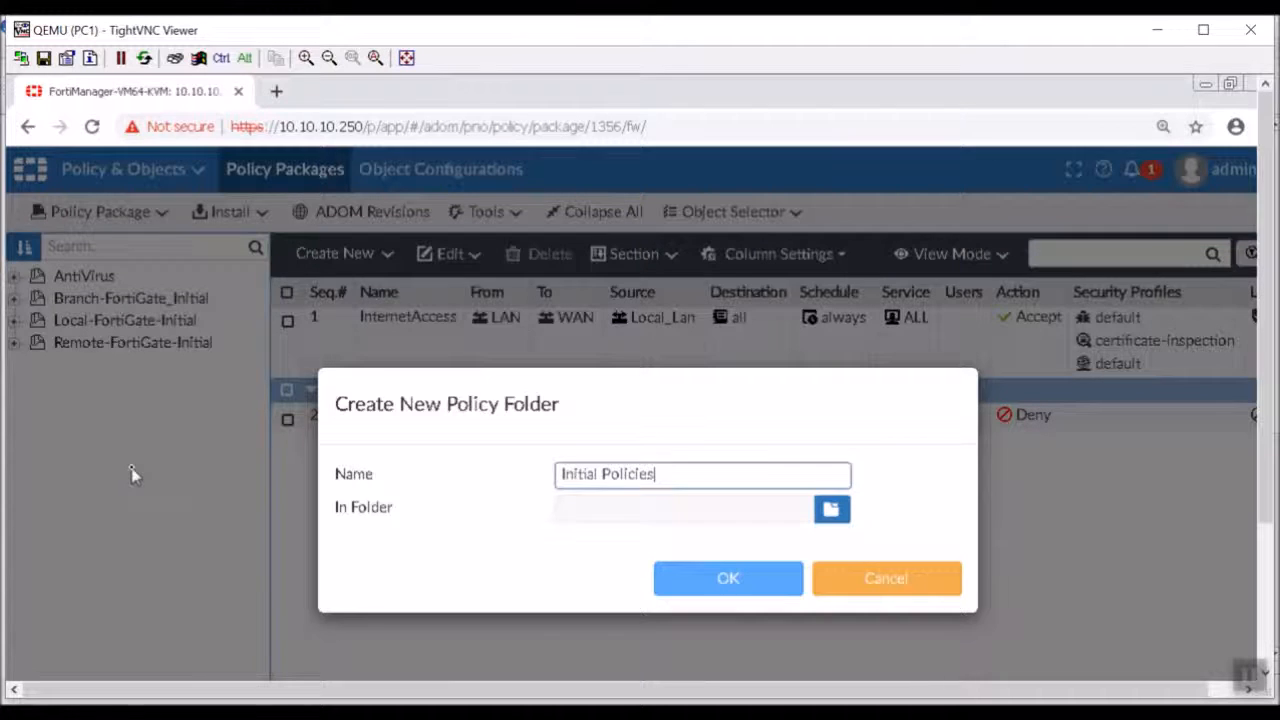
{"action": "left_click", "coordinate": [706, 586]}
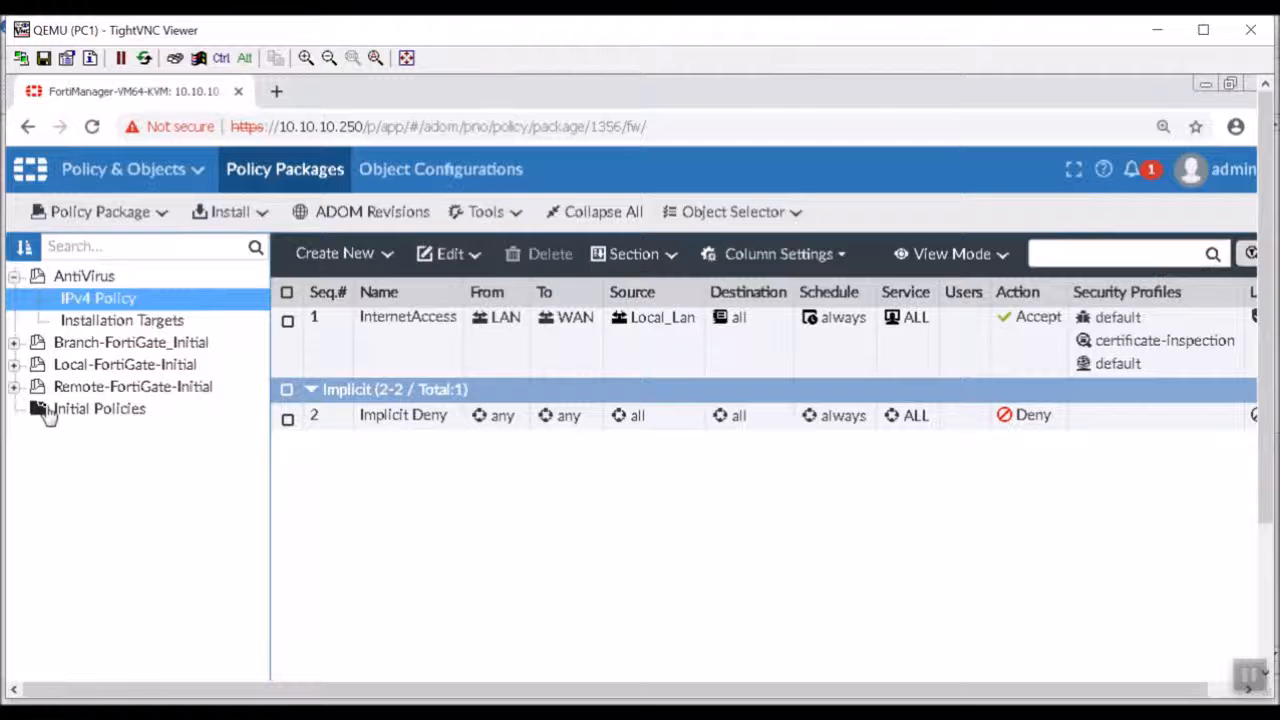
Move the Remote-FortiGate-Initial policy package into the Initial Policies folder.
{"action": "left_click", "coordinate": [88, 413]}
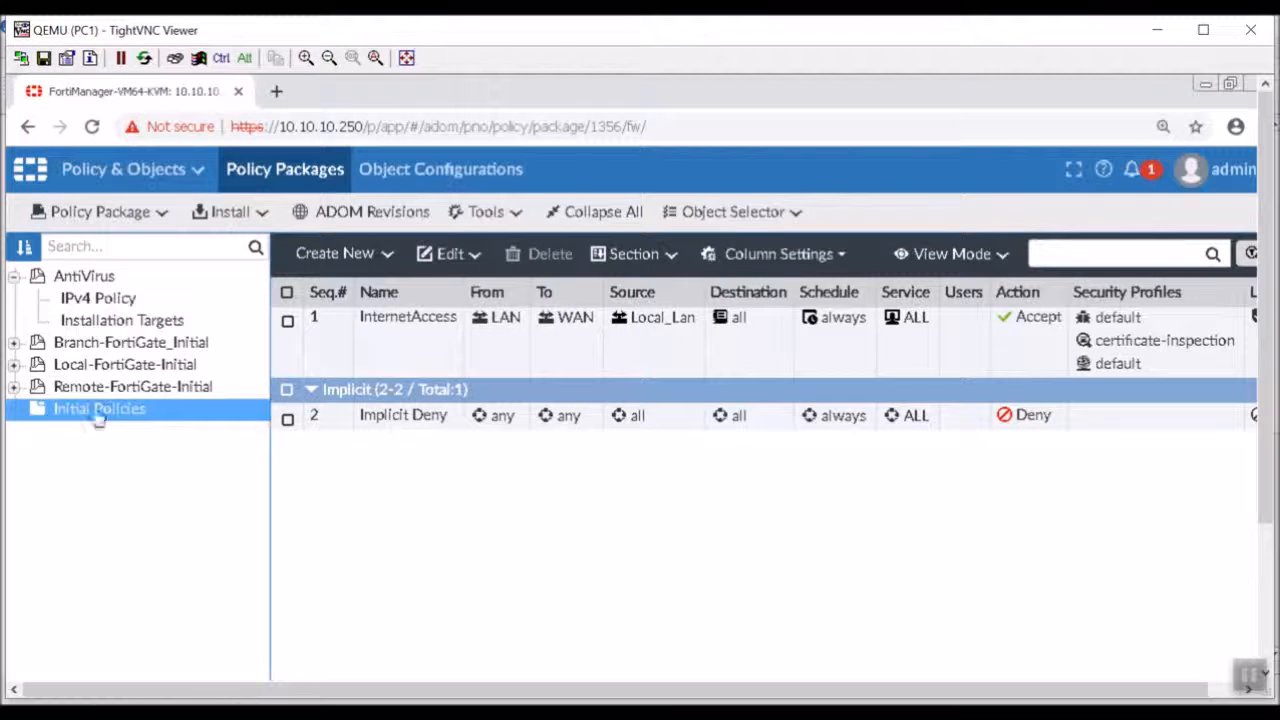
{"action": "left_click", "coordinate": [113, 394]}
{"action": "right_click", "coordinate": [113, 390]}
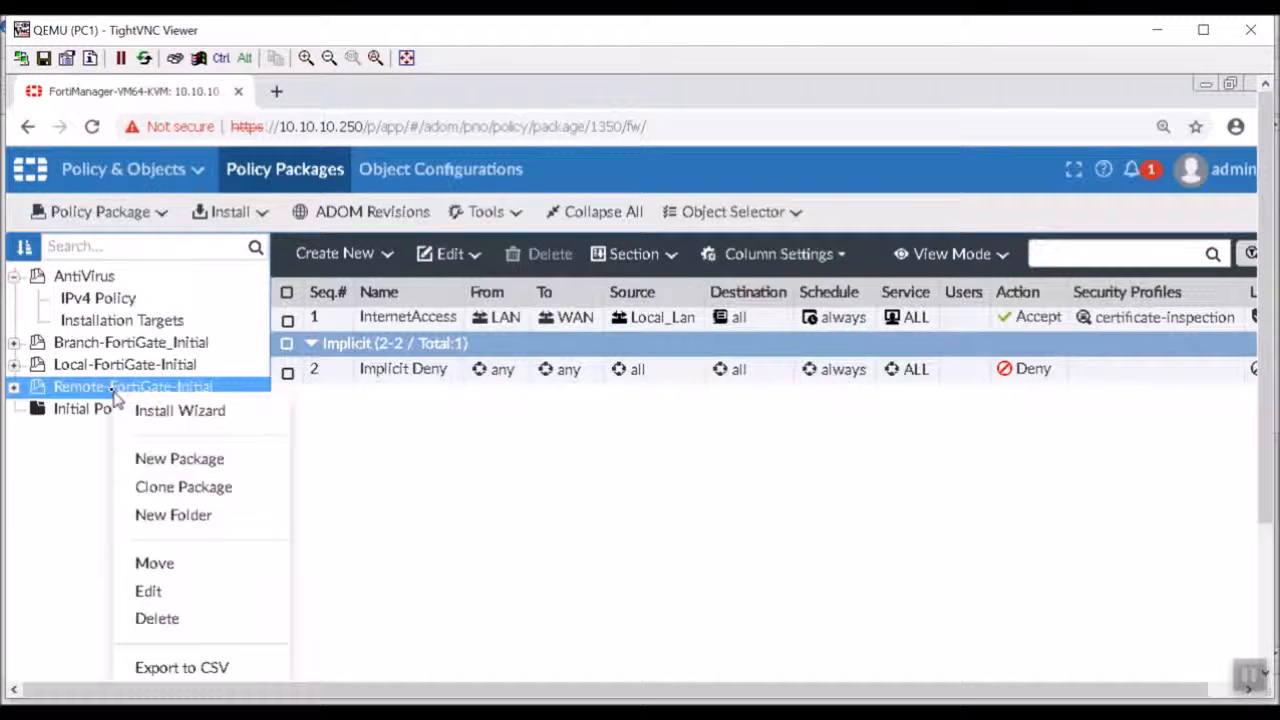
{"action": "left_click", "coordinate": [219, 566]}
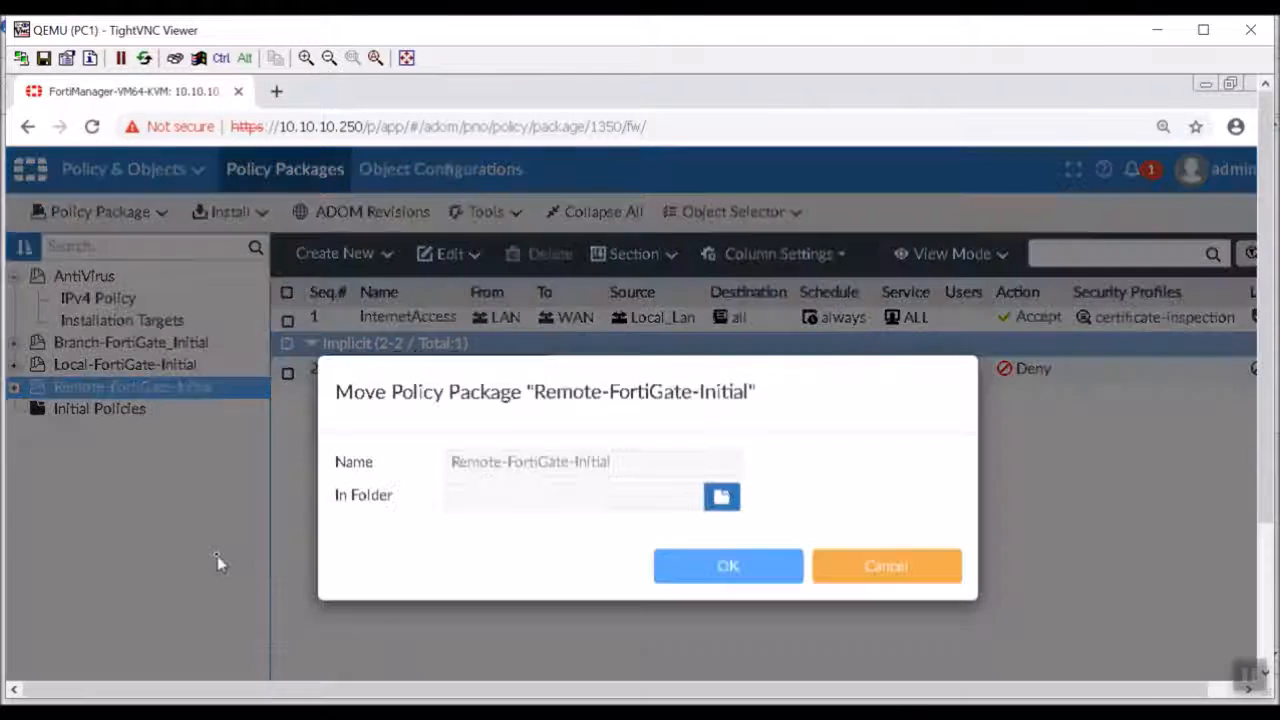
{"action": "left_click", "coordinate": [721, 511]}
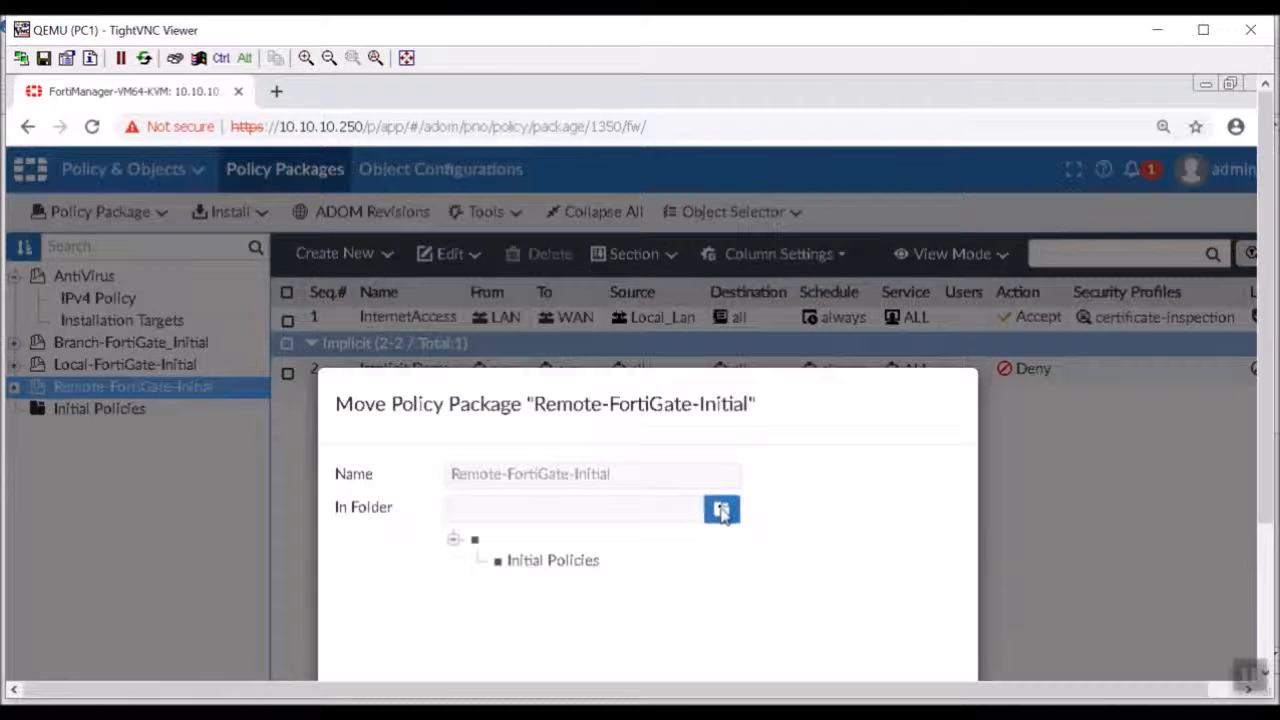
{"action": "left_click", "coordinate": [553, 562]}
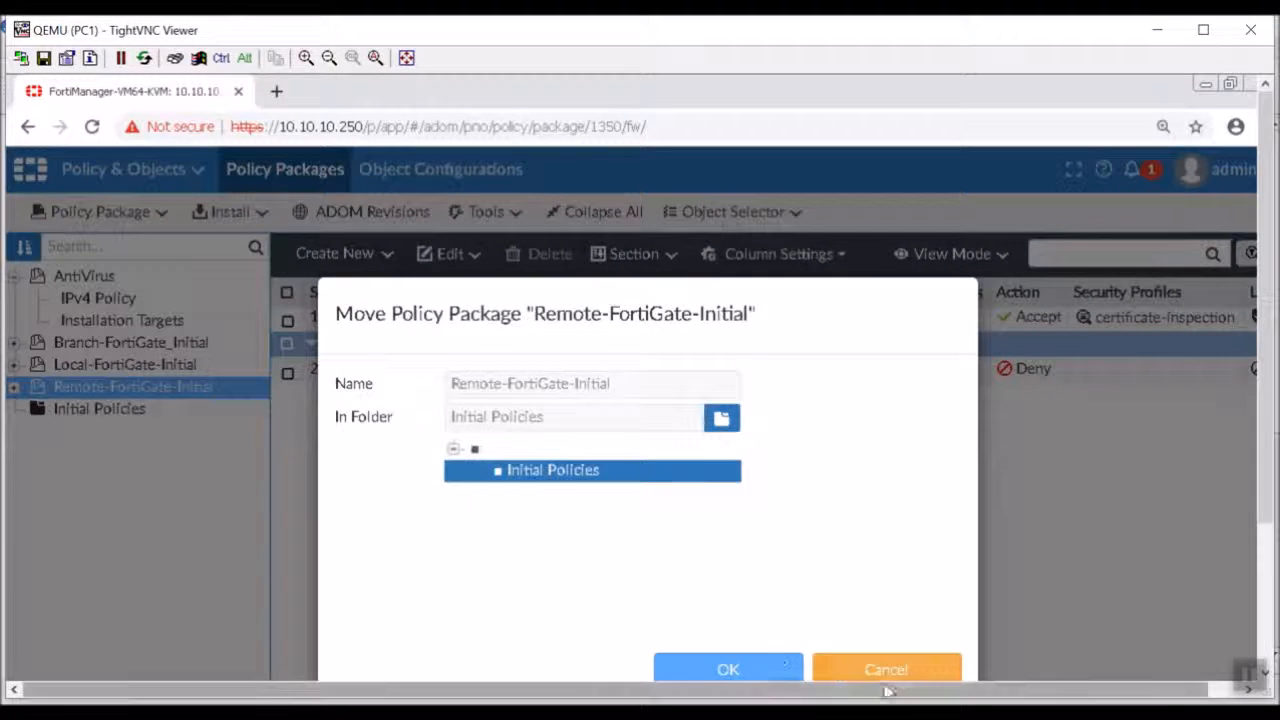
{"action": "left_click", "coordinate": [757, 668]}
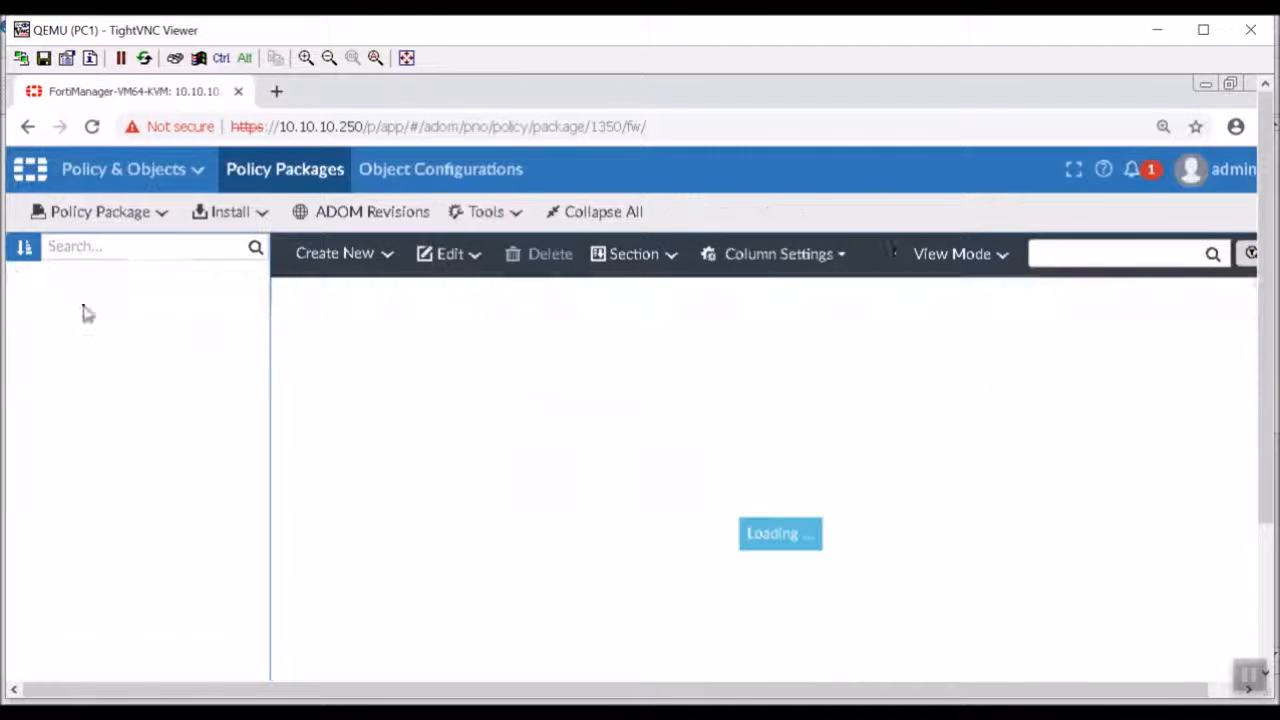
Move the Local-FortiGate-Initial policy package into the Initial Policies folder.
{"action": "left_click", "coordinate": [120, 326]}
{"action": "left_click", "coordinate": [124, 340]}
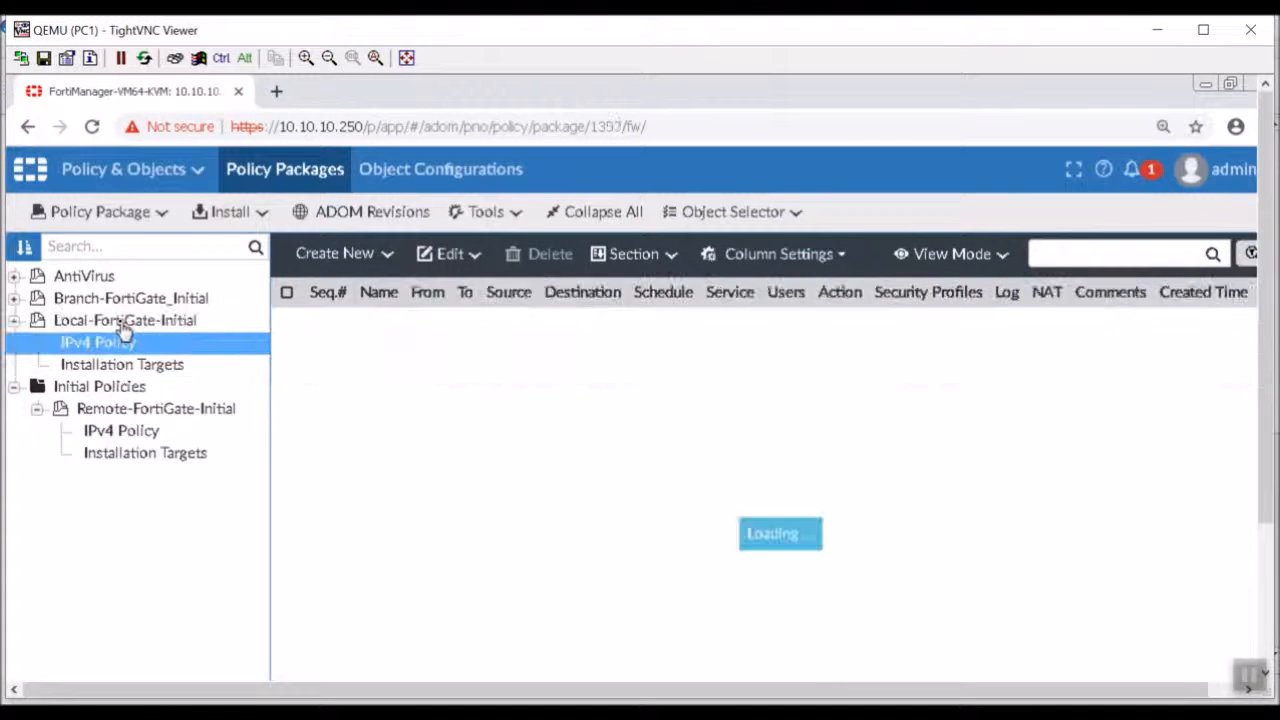
{"action": "right_click", "coordinate": [122, 322]}
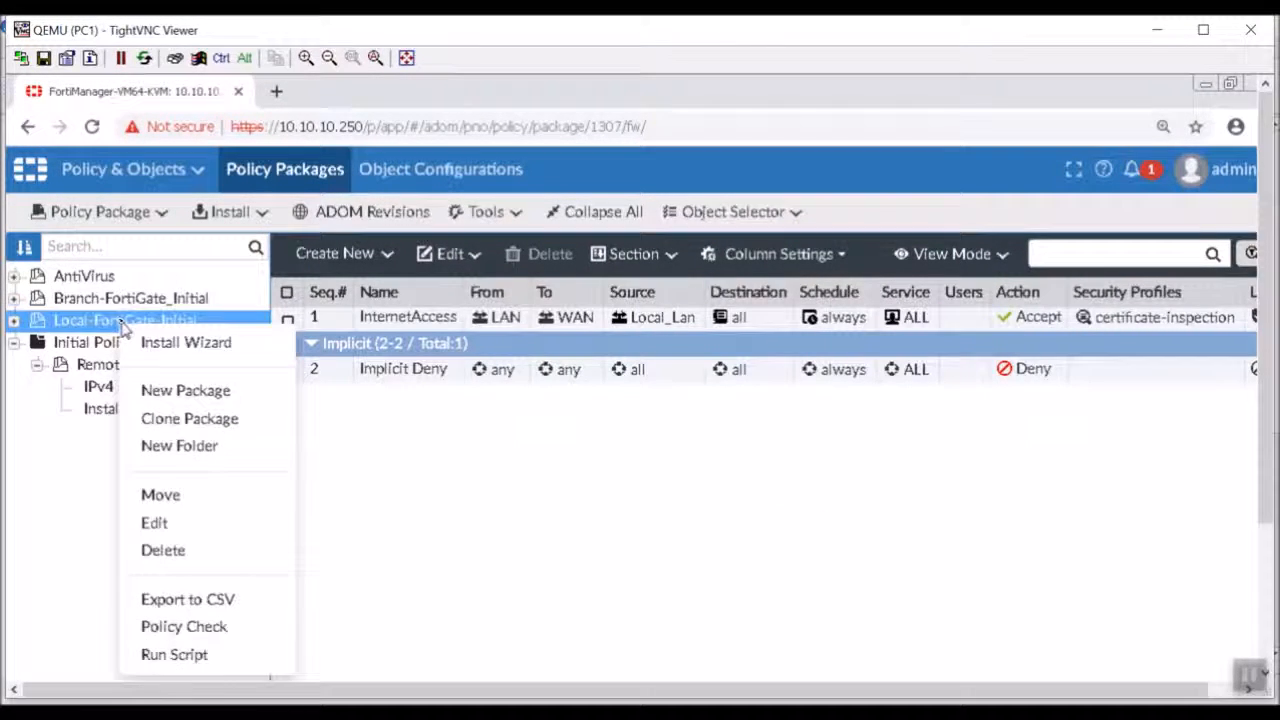
{"action": "left_click", "coordinate": [162, 494]}
{"action": "left_click", "coordinate": [726, 524]}
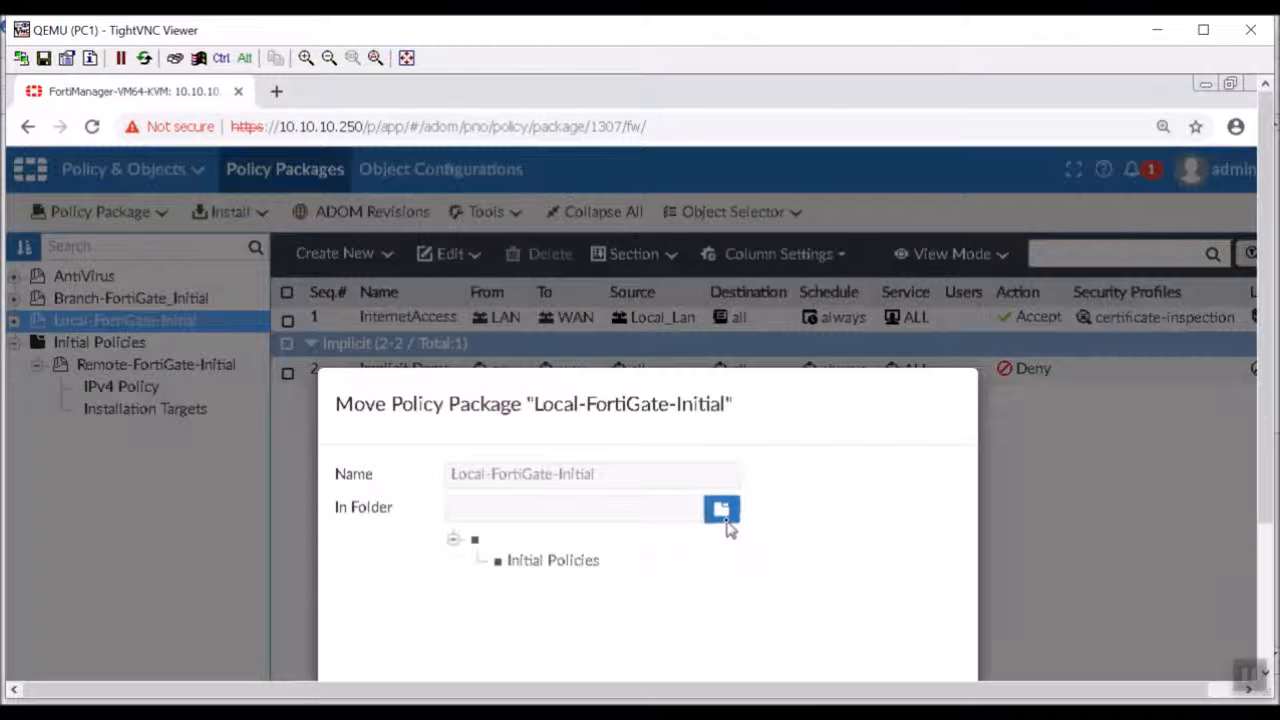
{"action": "left_click", "coordinate": [574, 566]}
{"action": "left_click", "coordinate": [788, 662]}
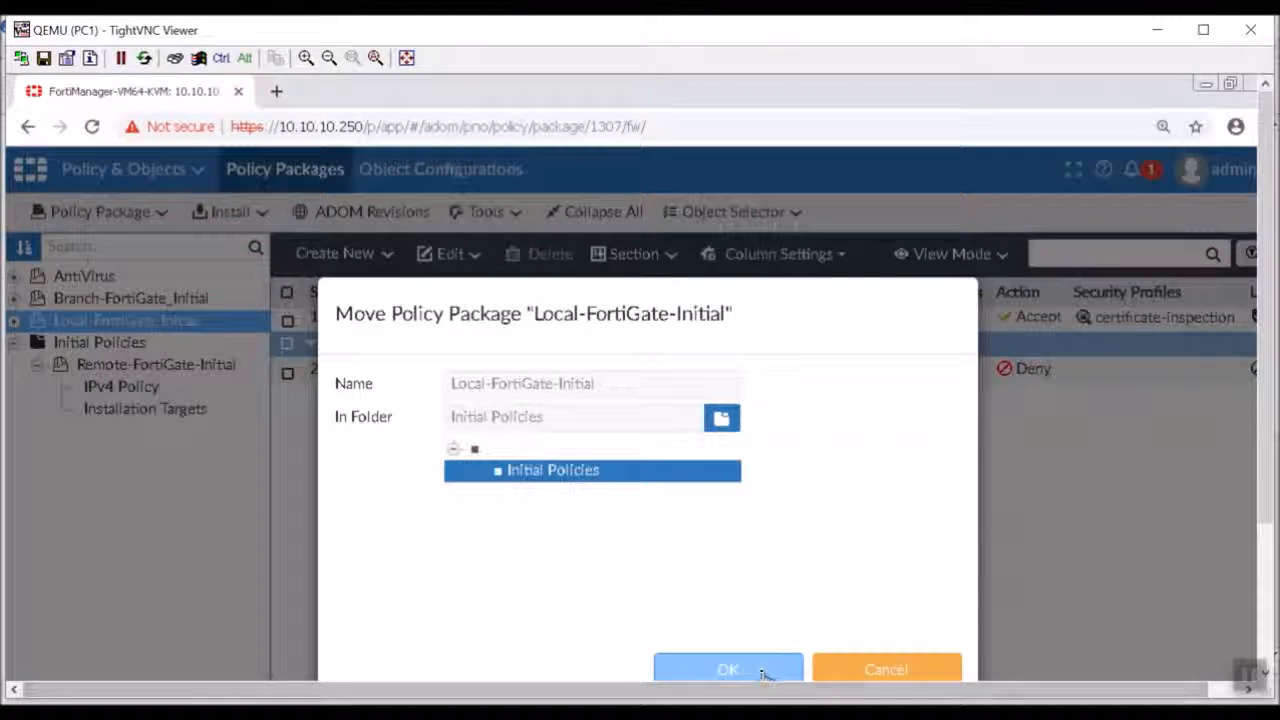
Move the Branch-FortiGate_Initial policy package into the Initial Policies folder.
{"action": "left_click", "coordinate": [80, 300]}
{"action": "right_click", "coordinate": [83, 300]}
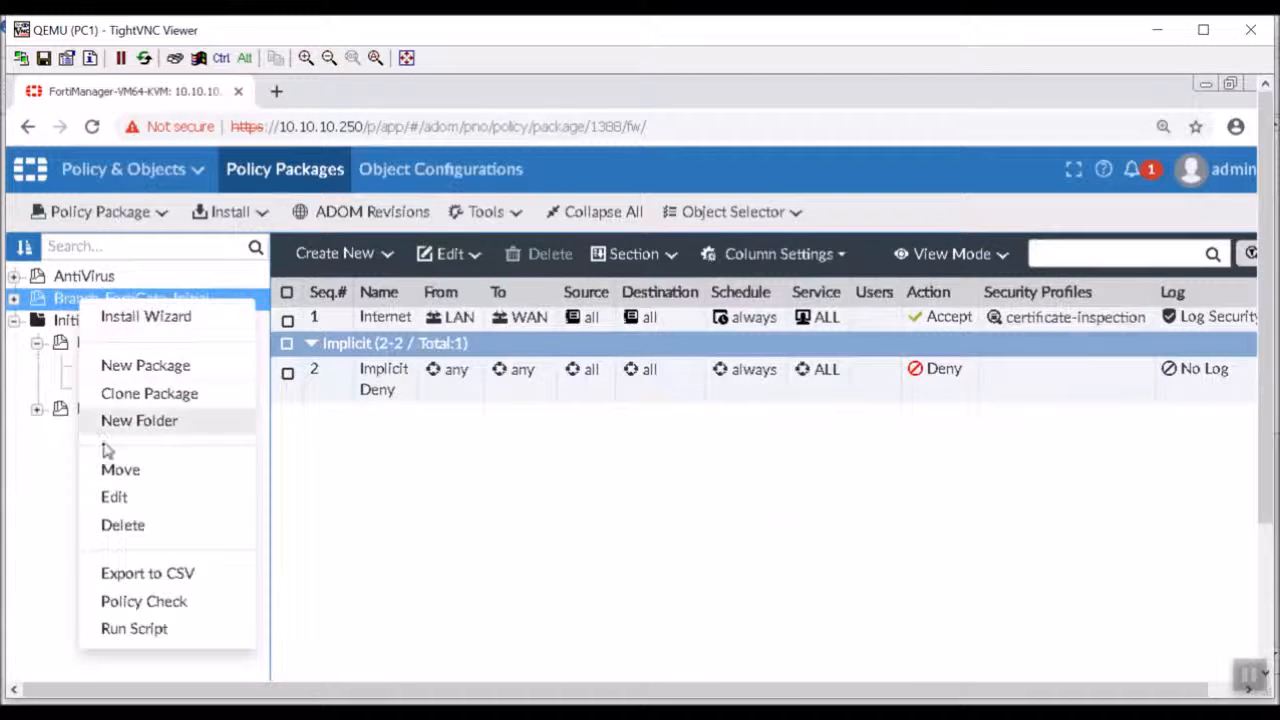
{"action": "left_click", "coordinate": [118, 469]}
{"action": "left_click", "coordinate": [721, 509]}
{"action": "left_click", "coordinate": [585, 565]}
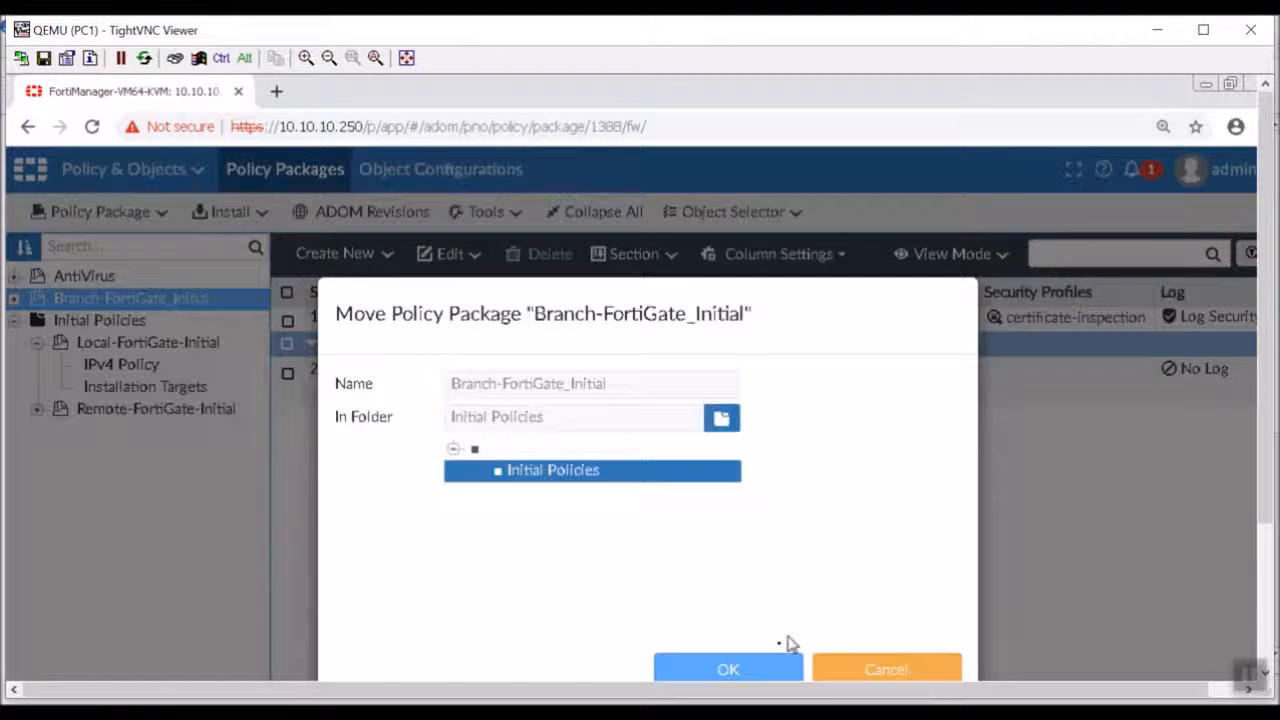
{"action": "left_click", "coordinate": [750, 670]}
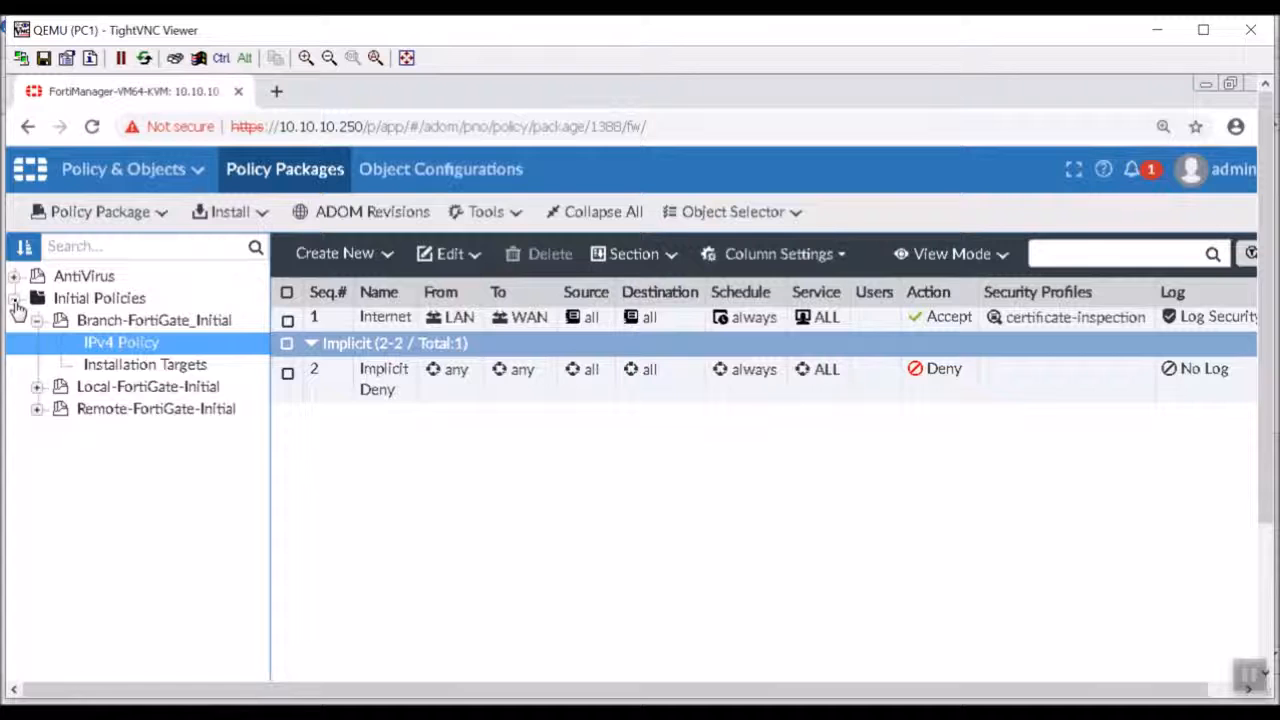
Collapse the Initial Policies folder and view the installation targets of the AntiVirus policy package.
{"action": "left_click", "coordinate": [14, 300]}
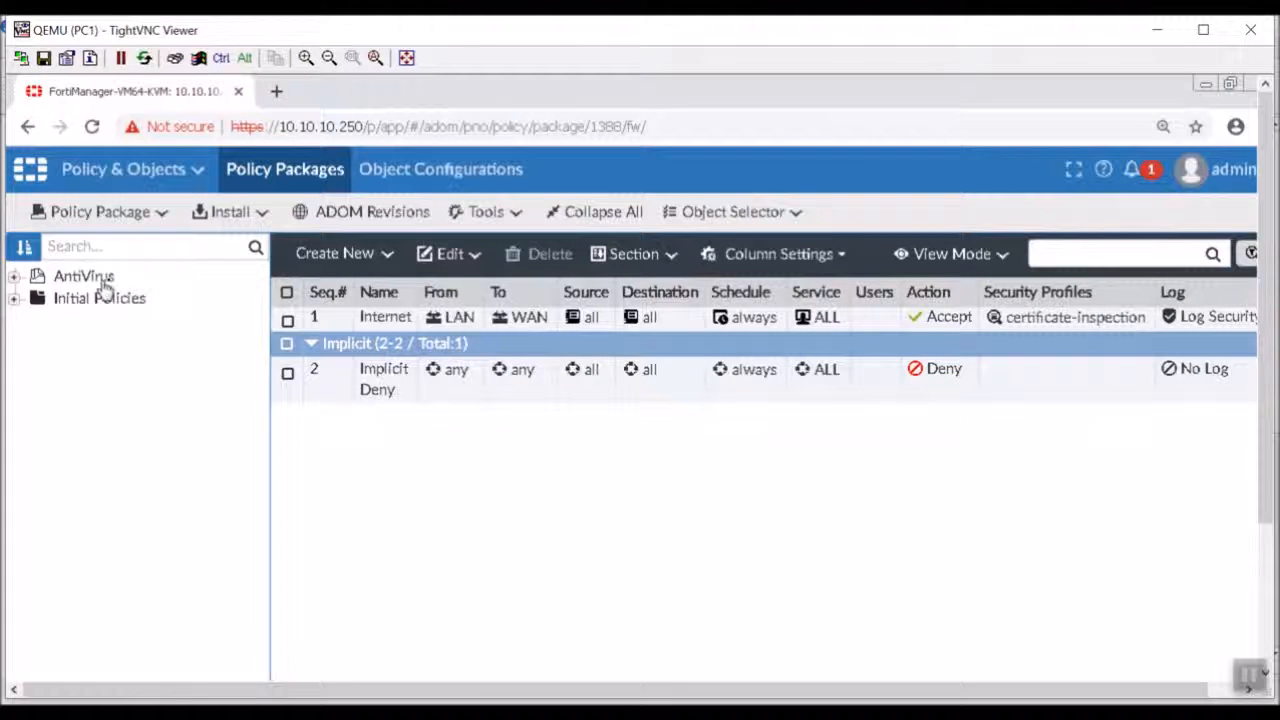
{"action": "left_click", "coordinate": [16, 277]}
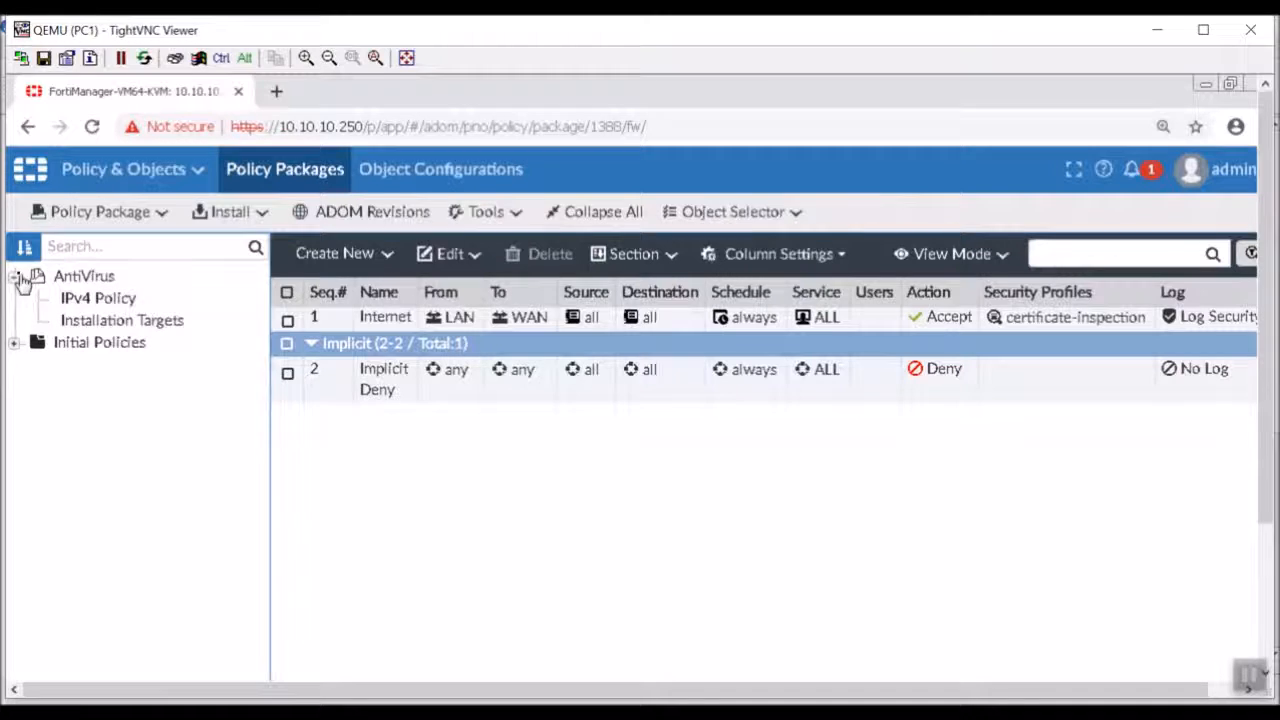
{"action": "left_click", "coordinate": [105, 328]}
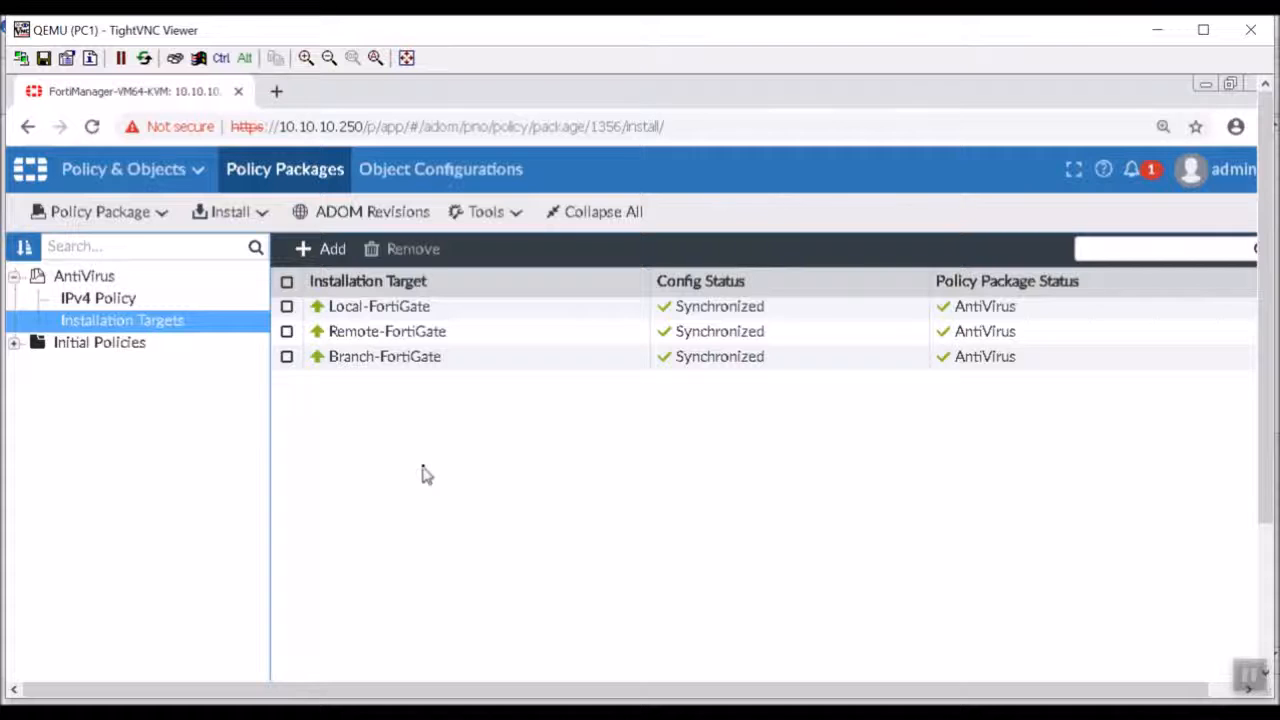
Switch to Device Manager and start a new device group named HQ.
{"action": "left_click", "coordinate": [177, 172]}
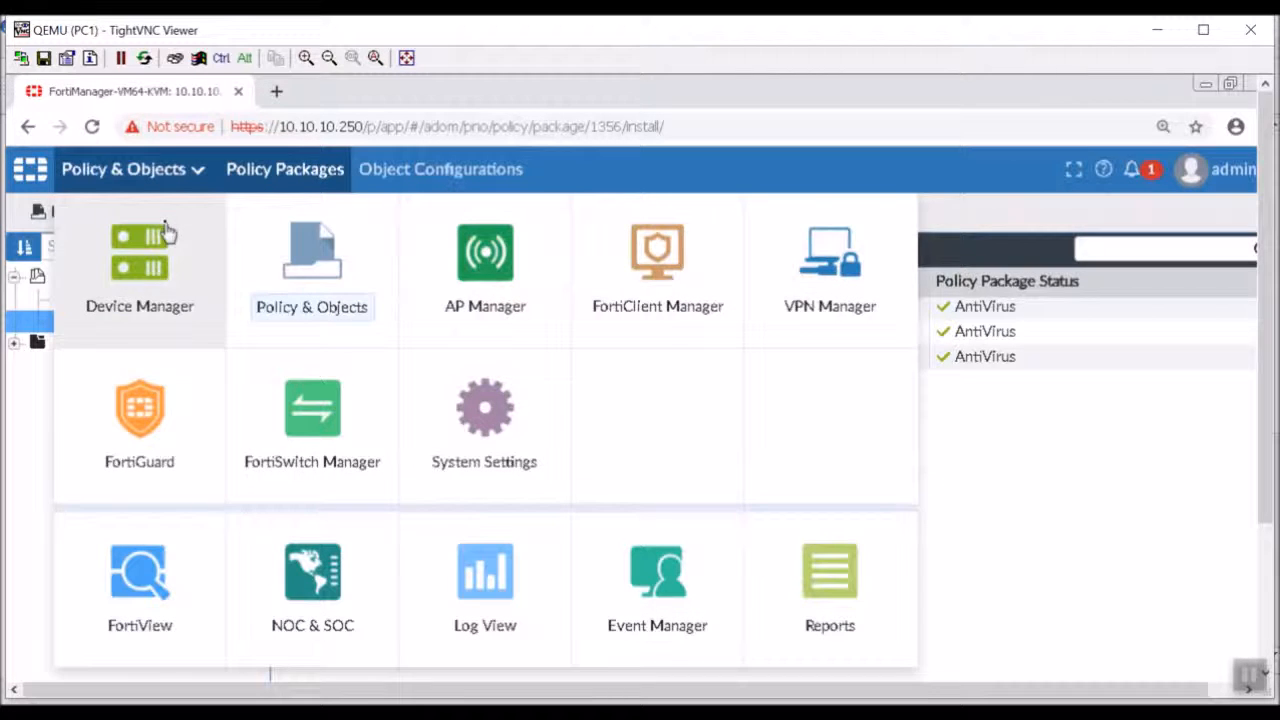
{"action": "left_click", "coordinate": [139, 268]}
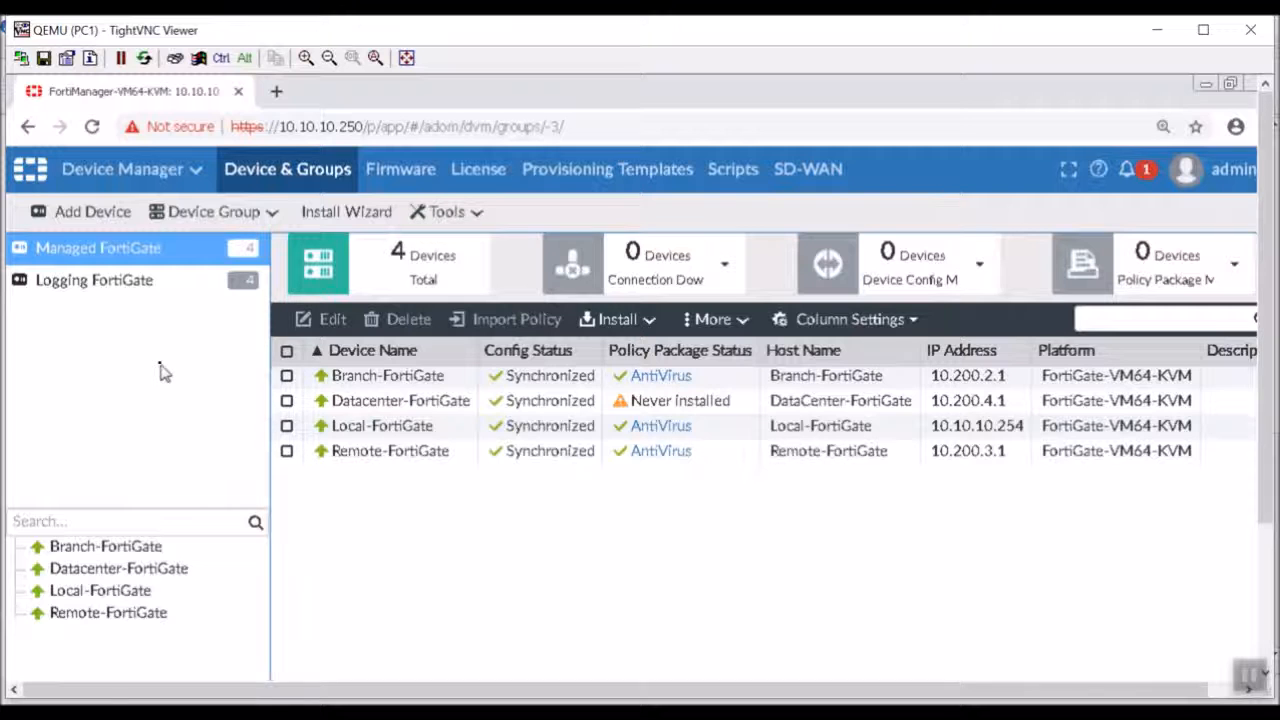
{"action": "left_click", "coordinate": [229, 217]}
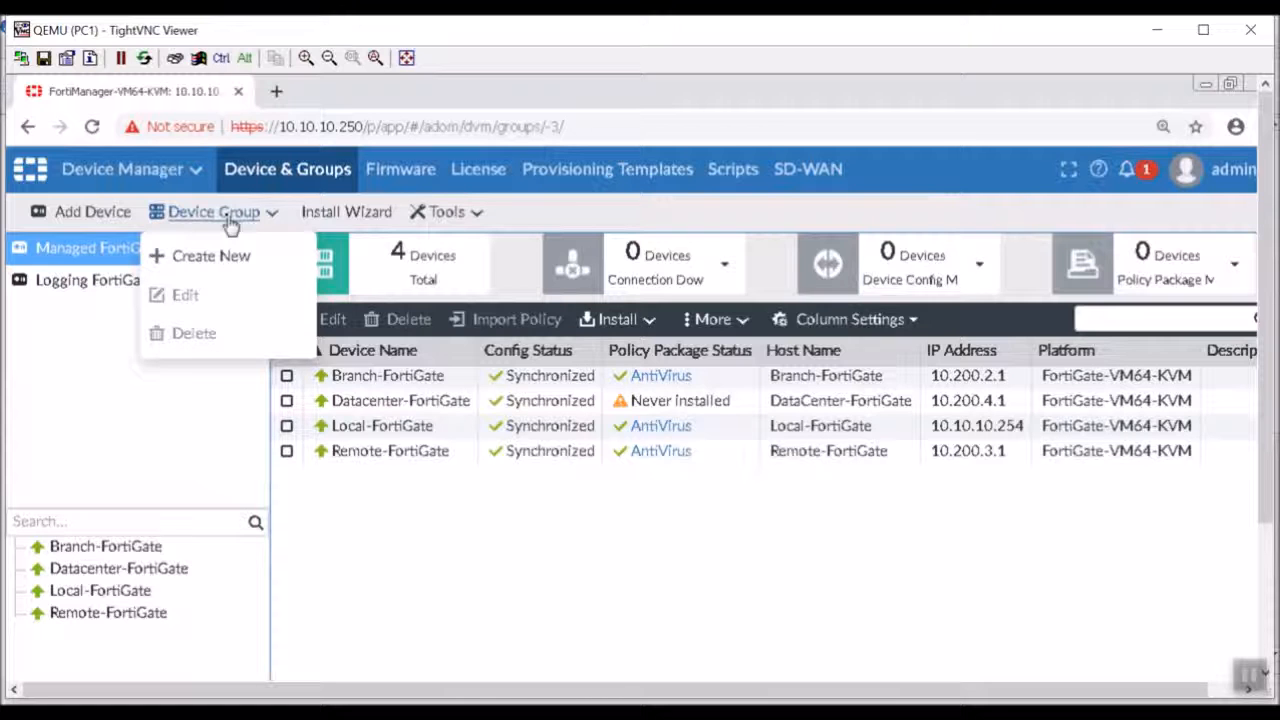
{"action": "left_click", "coordinate": [237, 255]}
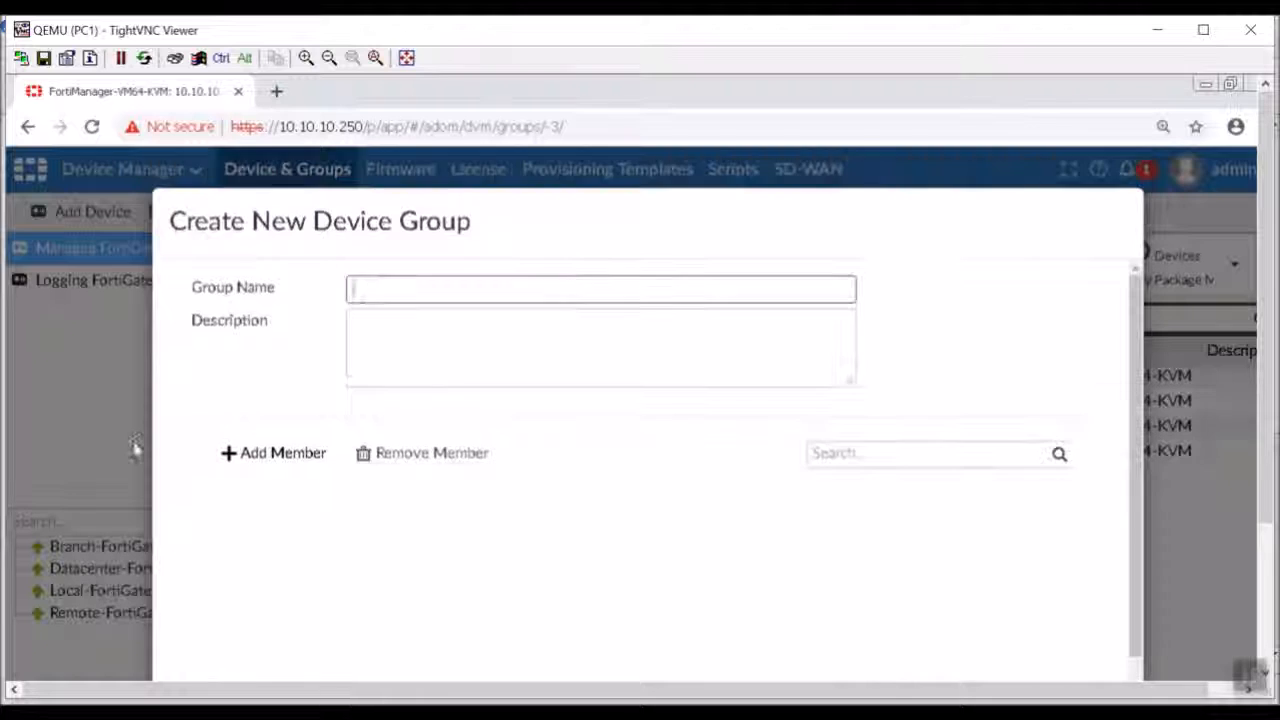
{"action": "left_click", "coordinate": [467, 286]}
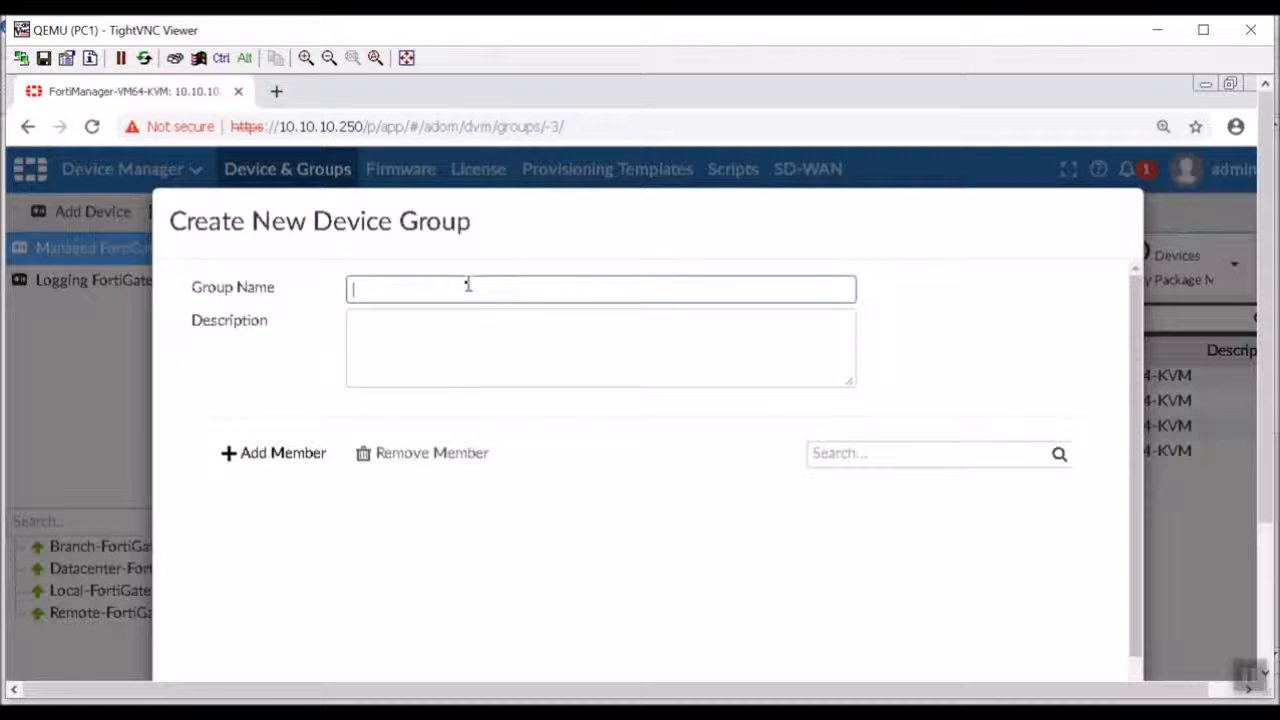
{"action": "type", "text": "HQ"}
{"action": "key", "text": "Tab"}
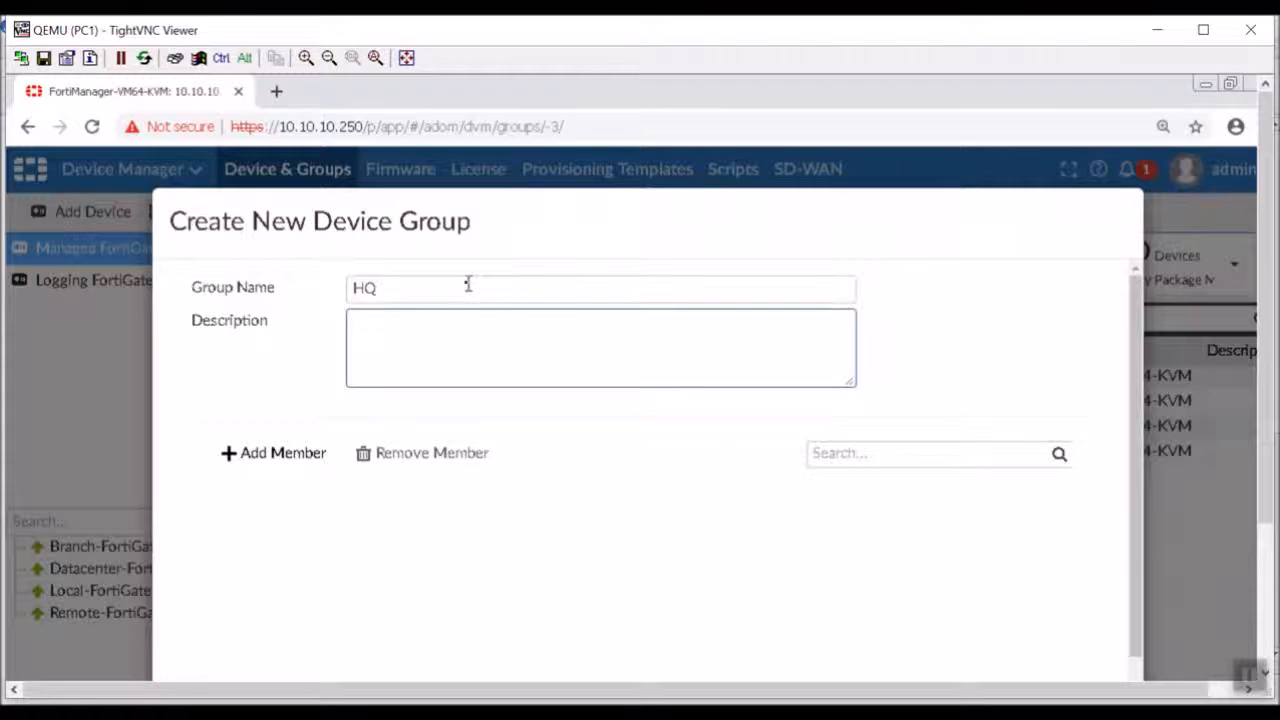
Describe the HQ device group as Main FortiGate.
{"action": "type", "text": "H"}
{"action": "key", "text": "BackSpace"}
{"action": "type", "text": "Main Fortig"}
{"action": "key", "text": "BackSpace"}
{"action": "type", "text": "Gate"}
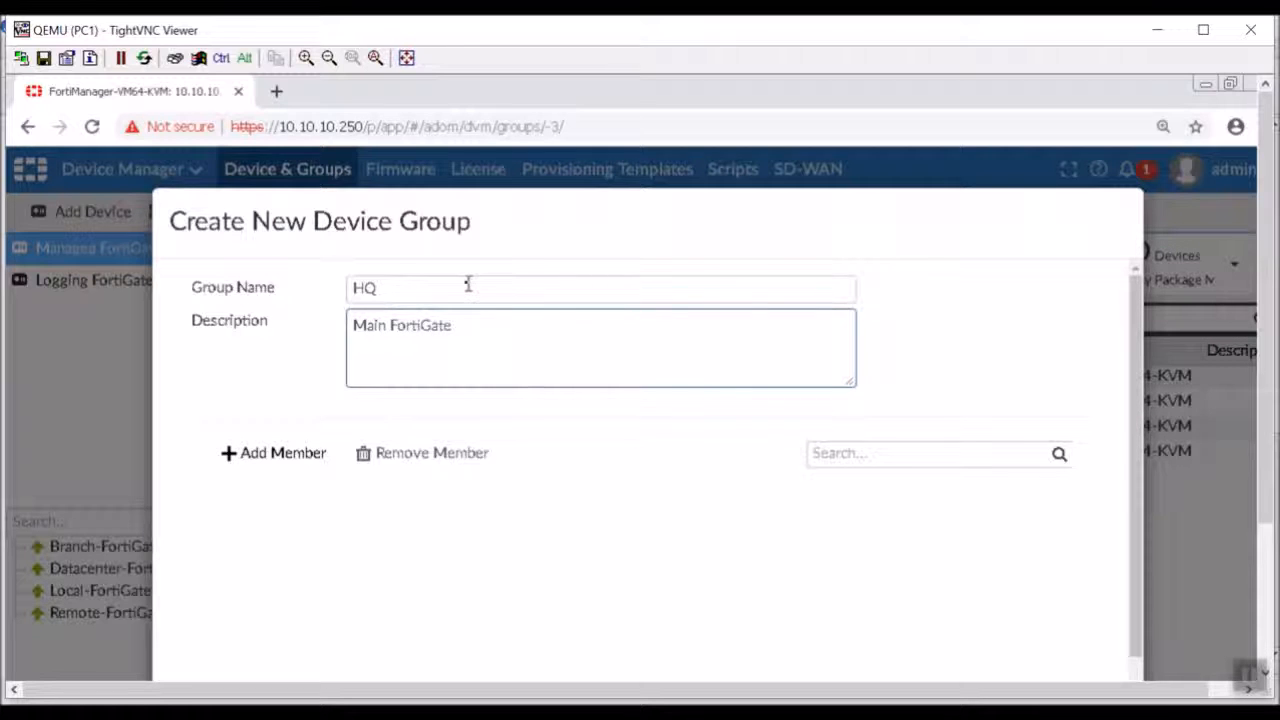
Create the HQ group with Local-FortiGate as its member and view the group's devices.
{"action": "left_click", "coordinate": [290, 455]}
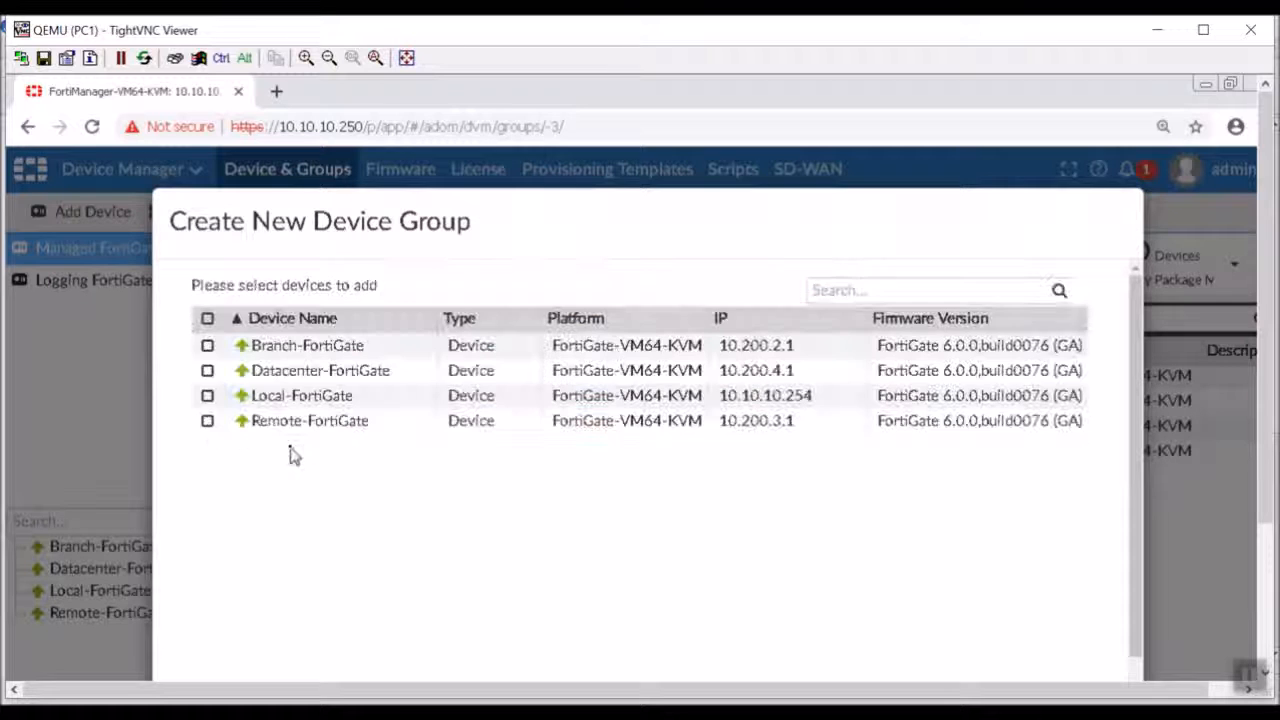
{"action": "left_click", "coordinate": [207, 402]}
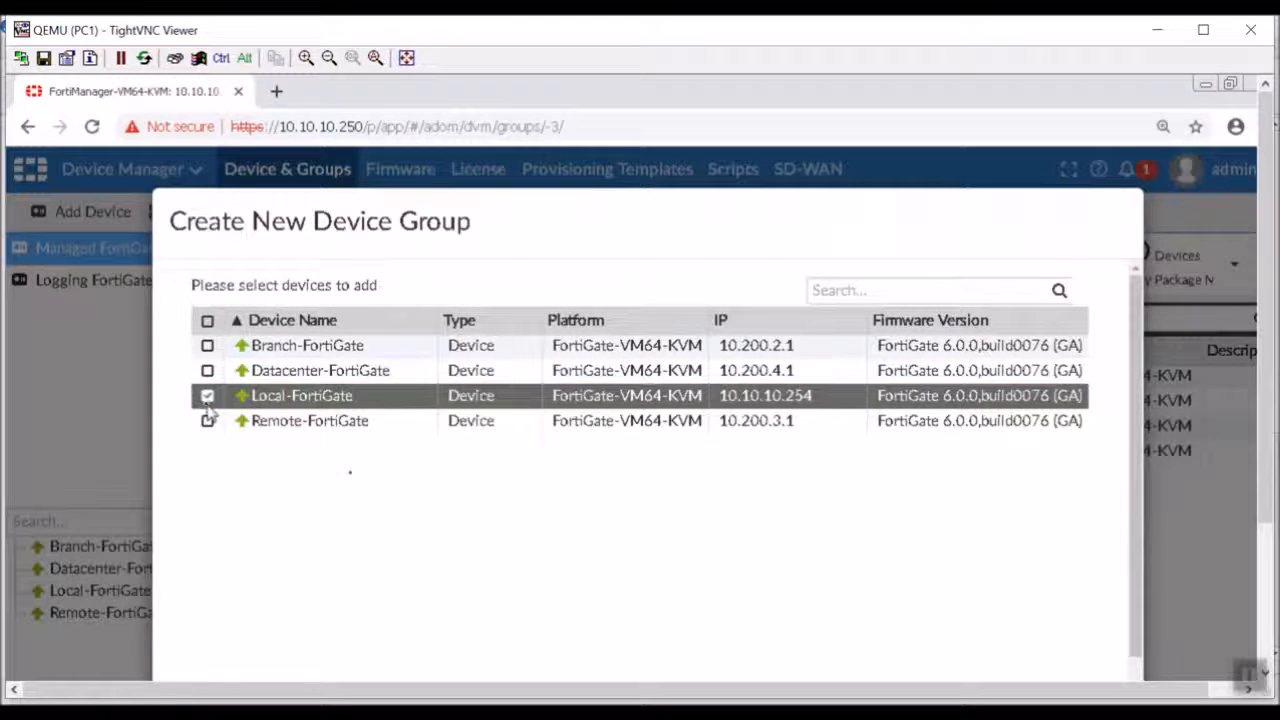
{"action": "scroll", "coordinate": [447, 516], "scroll_direction": "down", "scroll_amount": 1}
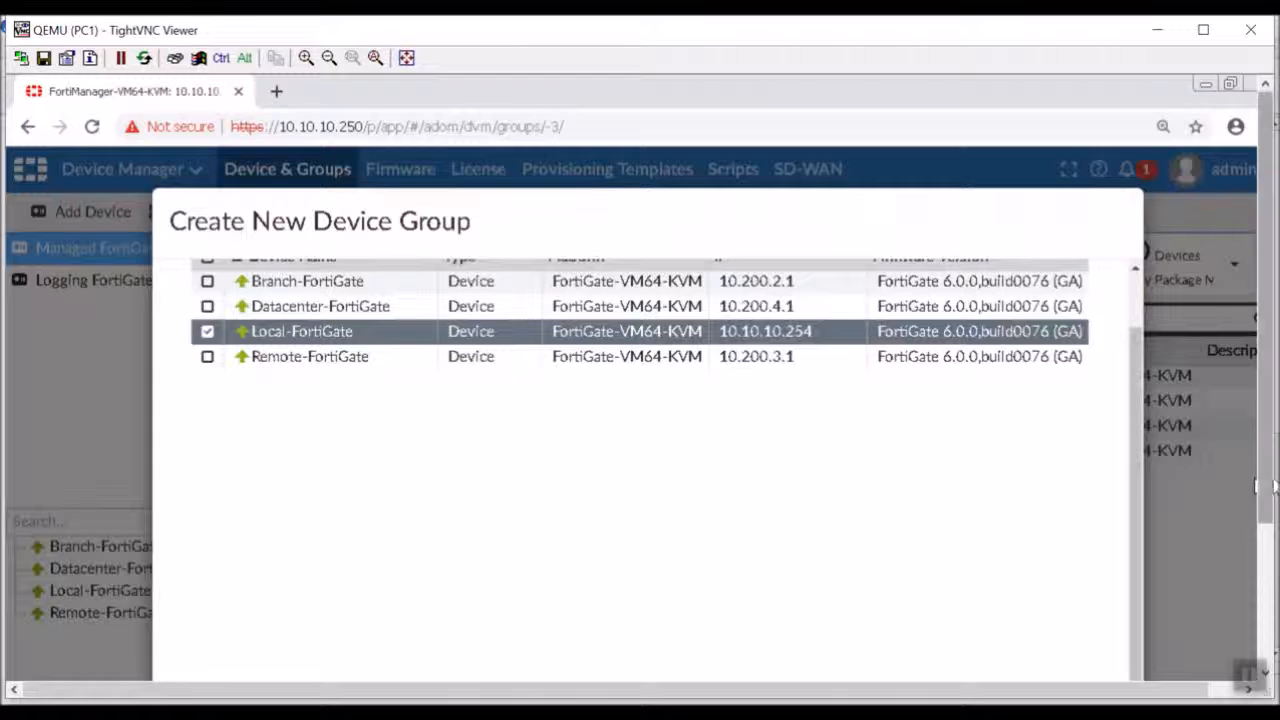
{"action": "scroll", "coordinate": [1260, 470], "scroll_direction": "down", "scroll_amount": 3}
{"action": "left_click", "coordinate": [852, 614]}
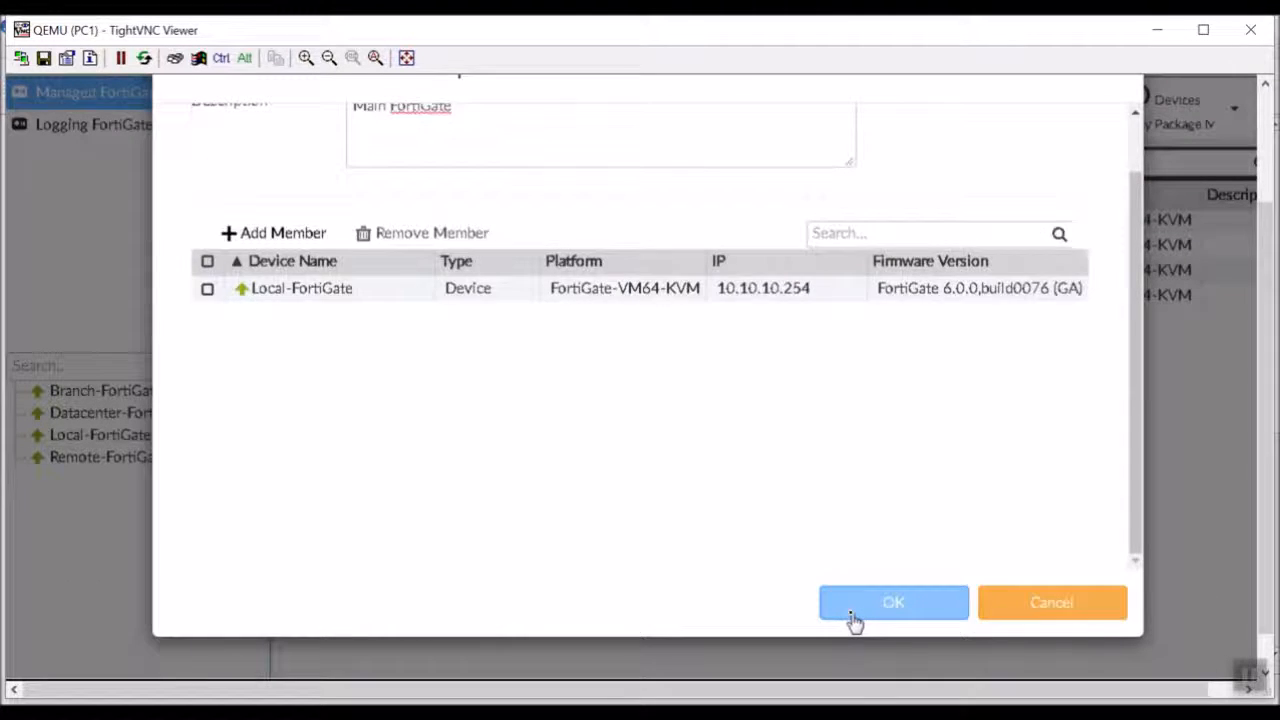
{"action": "scroll", "coordinate": [626, 468], "scroll_direction": "up", "scroll_amount": 1}
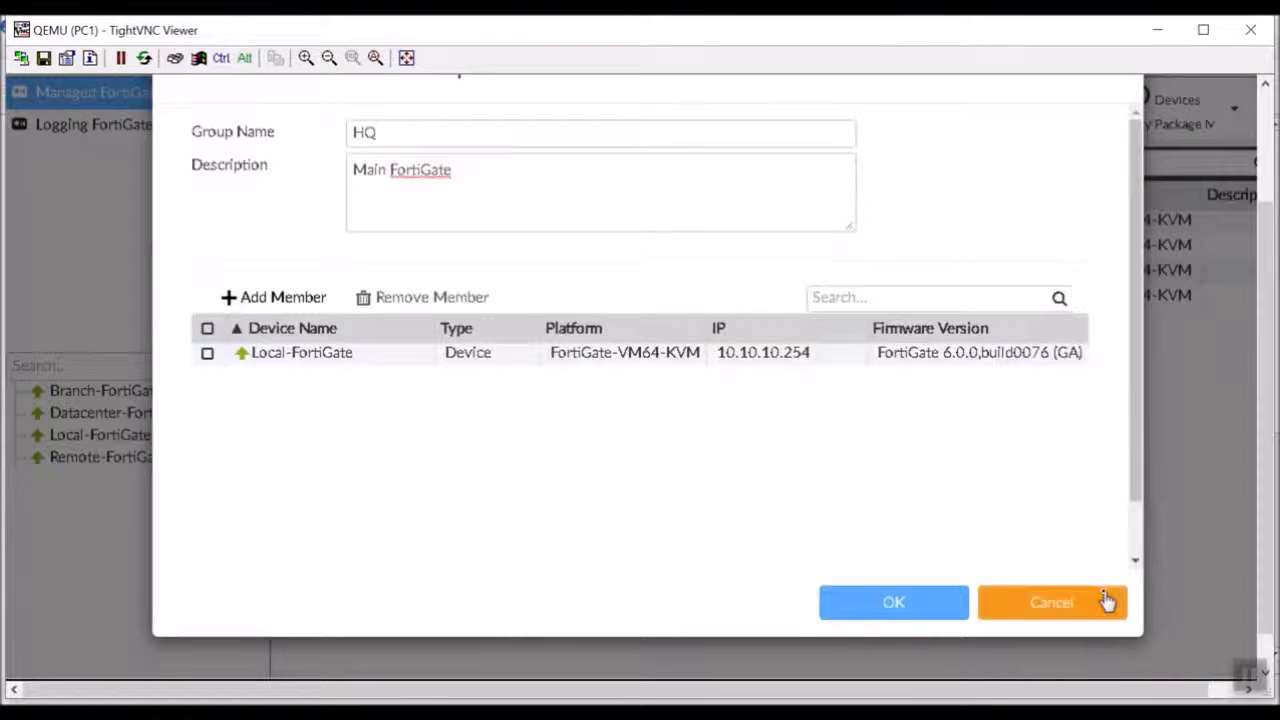
{"action": "left_click", "coordinate": [922, 612]}
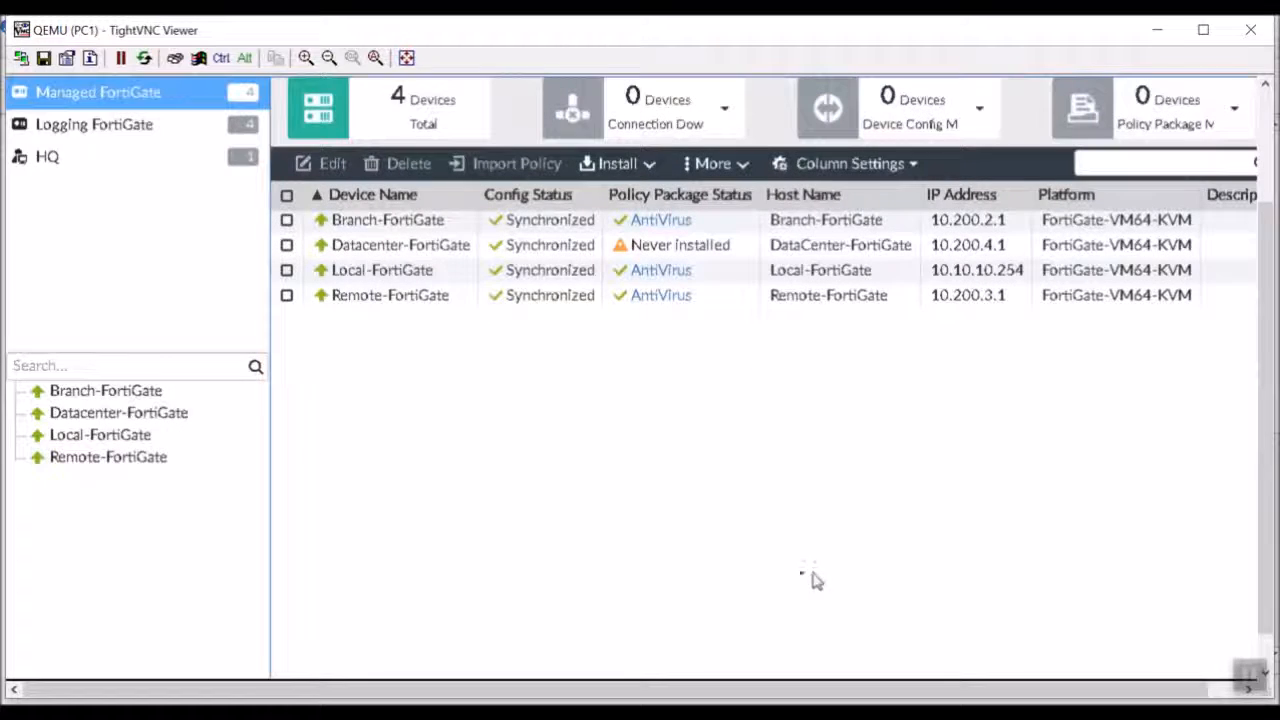
{"action": "left_click", "coordinate": [143, 160]}
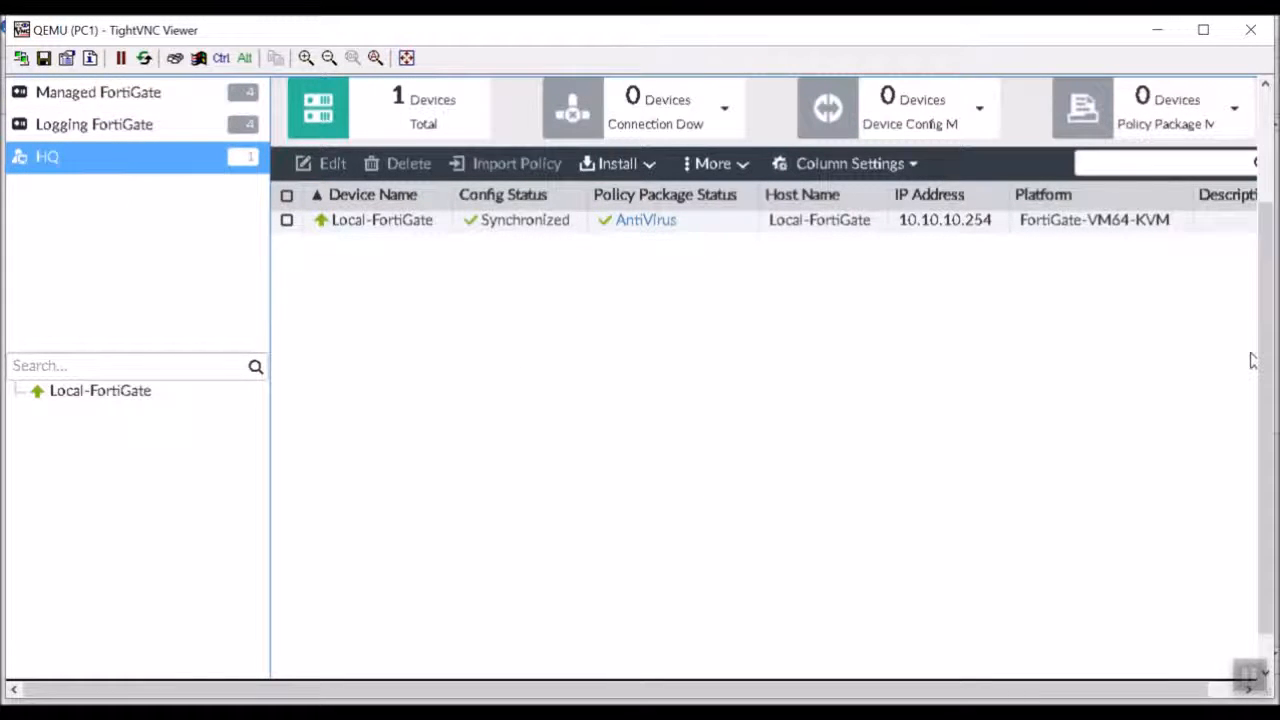
Start a new device group named Branch Offices with the description Remote Sites.
{"action": "scroll", "coordinate": [1252, 515], "scroll_direction": "up", "scroll_amount": 2}
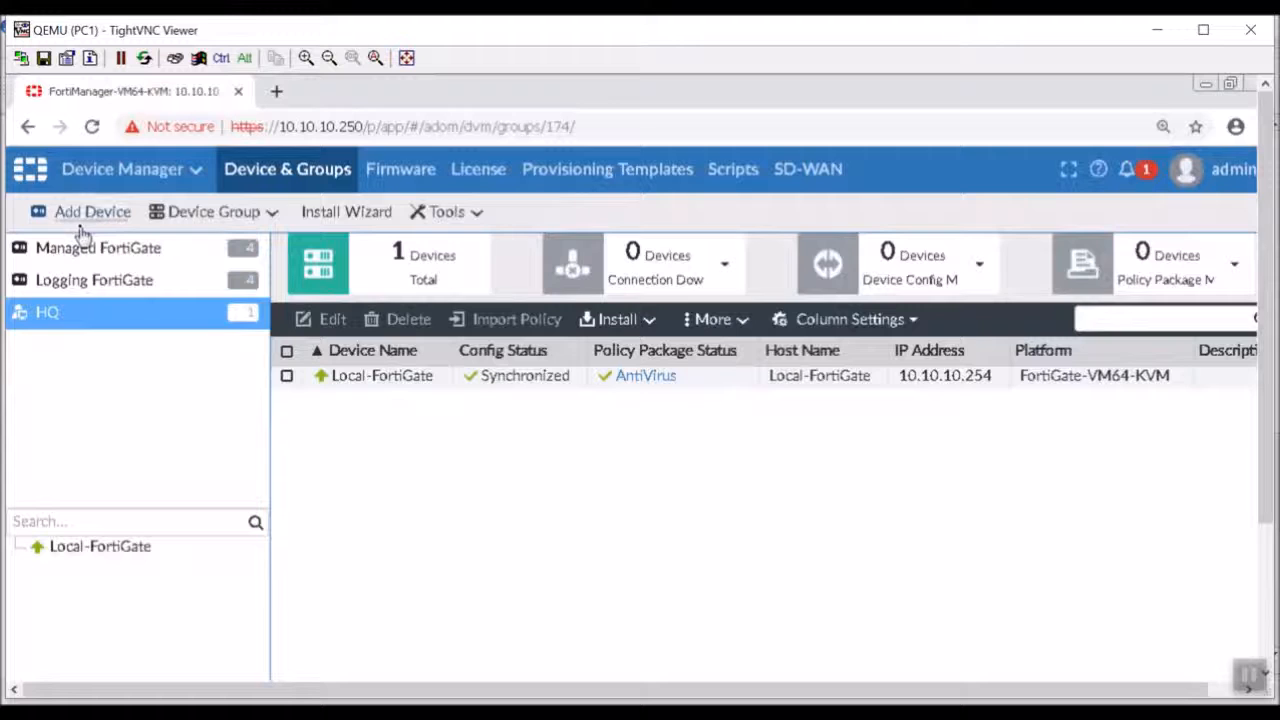
{"action": "left_click", "coordinate": [225, 214]}
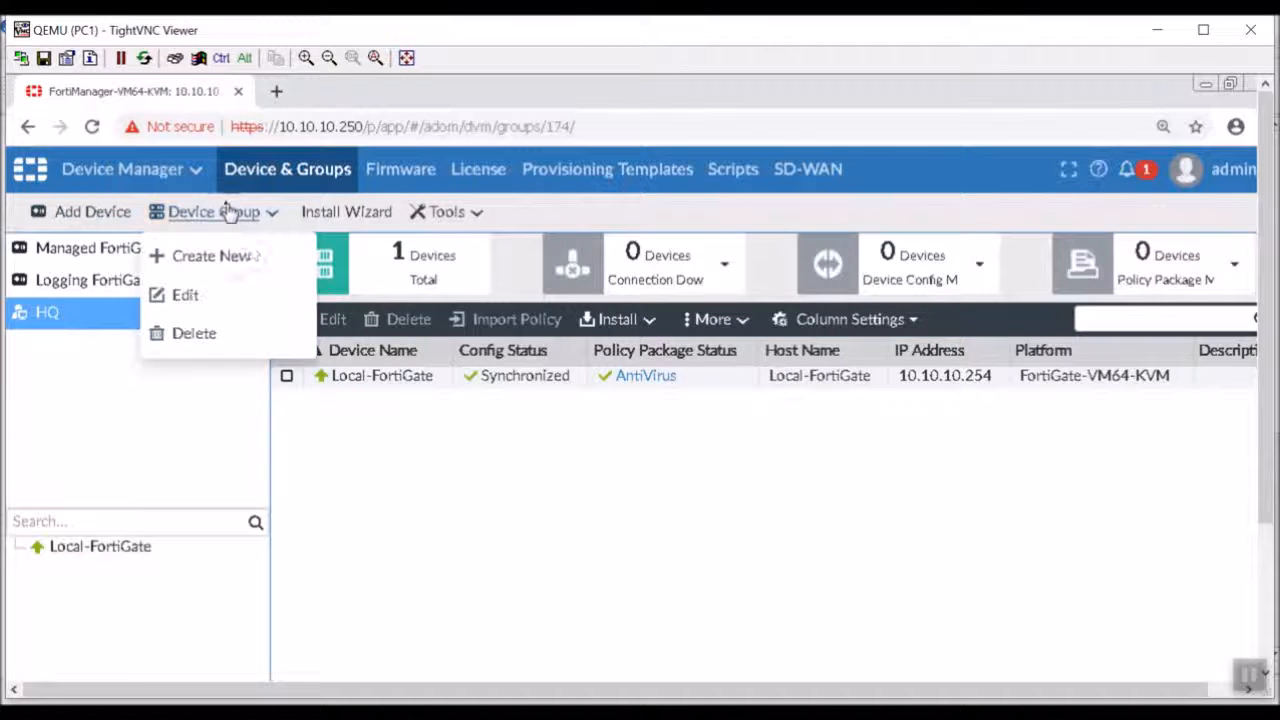
{"action": "left_click", "coordinate": [240, 262]}
{"action": "type", "text": "R"}
{"action": "key", "text": "BackSpace"}
{"action": "type", "text": "Bran"}
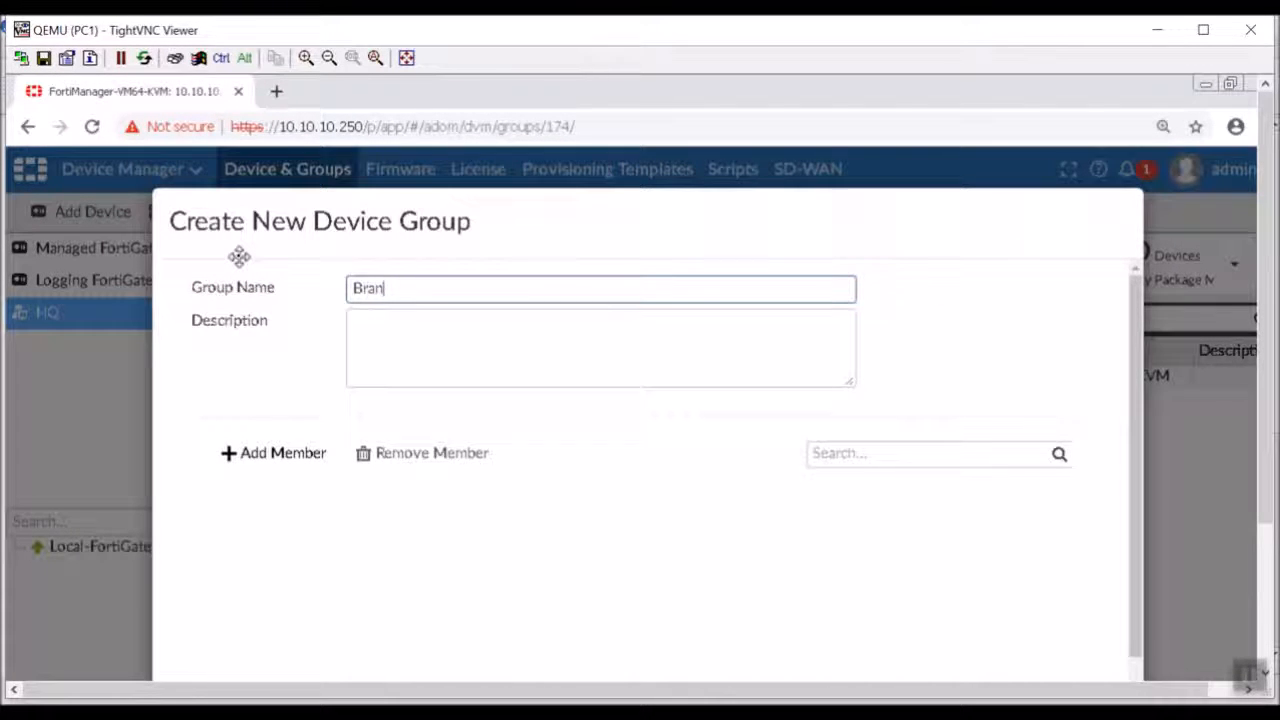
{"action": "type", "text": "ch Offices"}
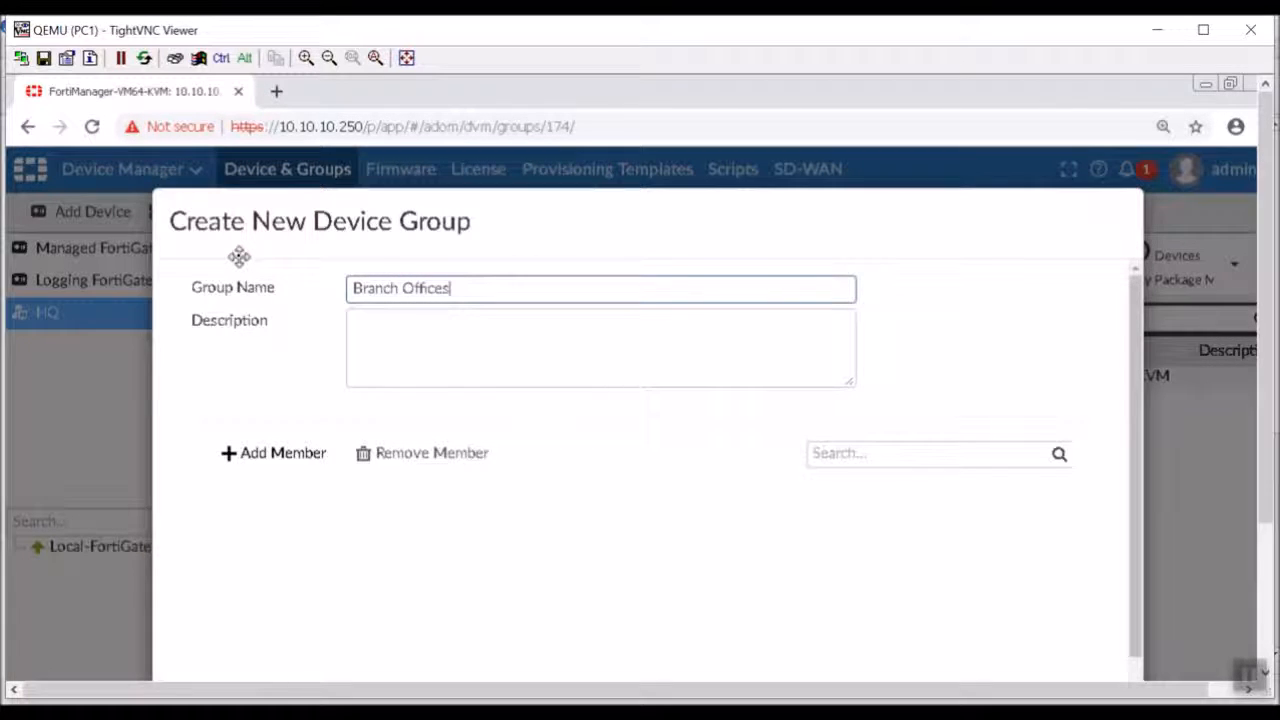
{"action": "left_click", "coordinate": [437, 349]}
{"action": "type", "text": "Remote "}
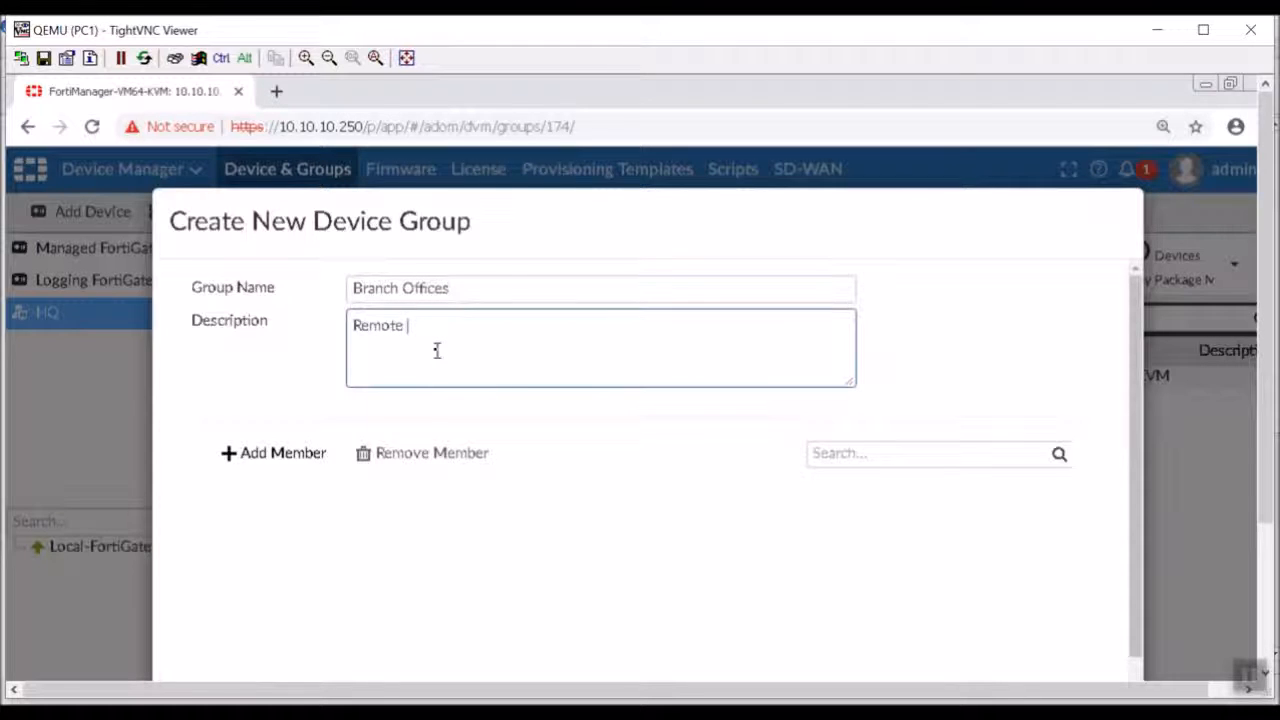
{"action": "type", "text": "Sites"}
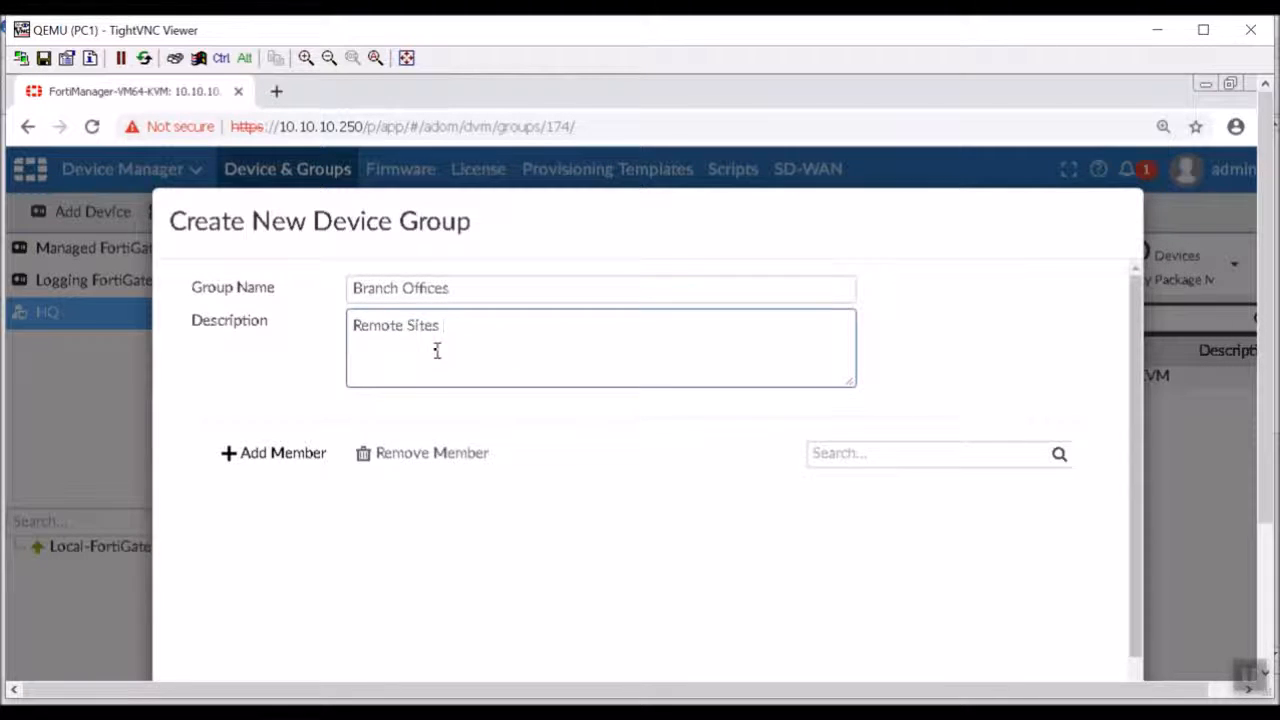
Add Branch-FortiGate and Remote-FortiGate as members of the Branch Offices group.
{"action": "left_click", "coordinate": [246, 458]}
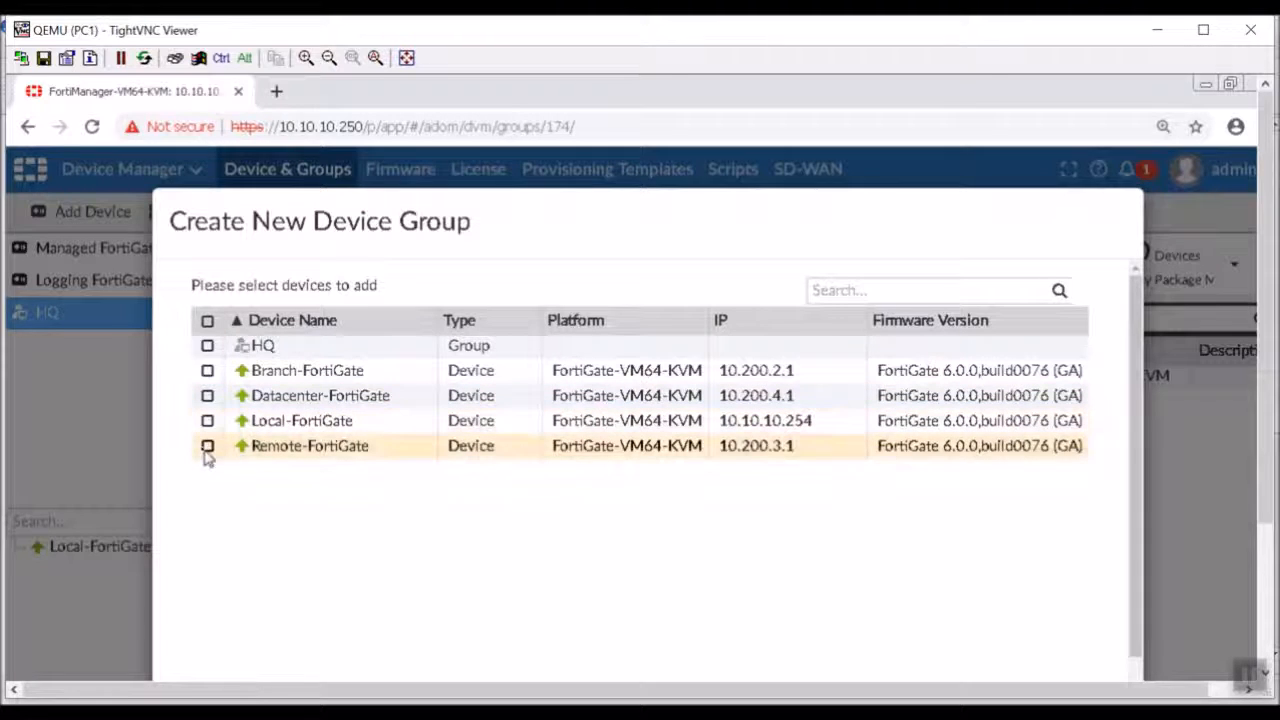
{"action": "left_click", "coordinate": [207, 448]}
{"action": "left_click", "coordinate": [207, 371]}
{"action": "scroll", "coordinate": [660, 520], "scroll_direction": "down", "scroll_amount": 1}
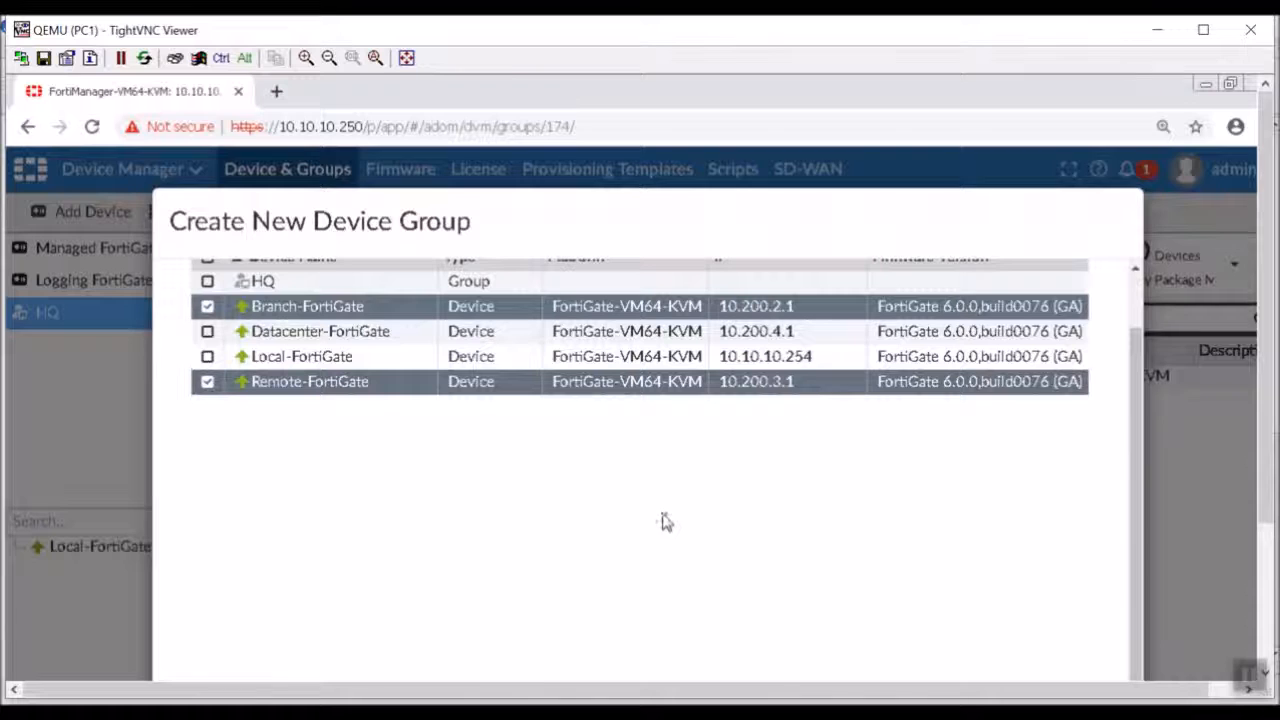
{"action": "left_click", "coordinate": [1266, 600]}
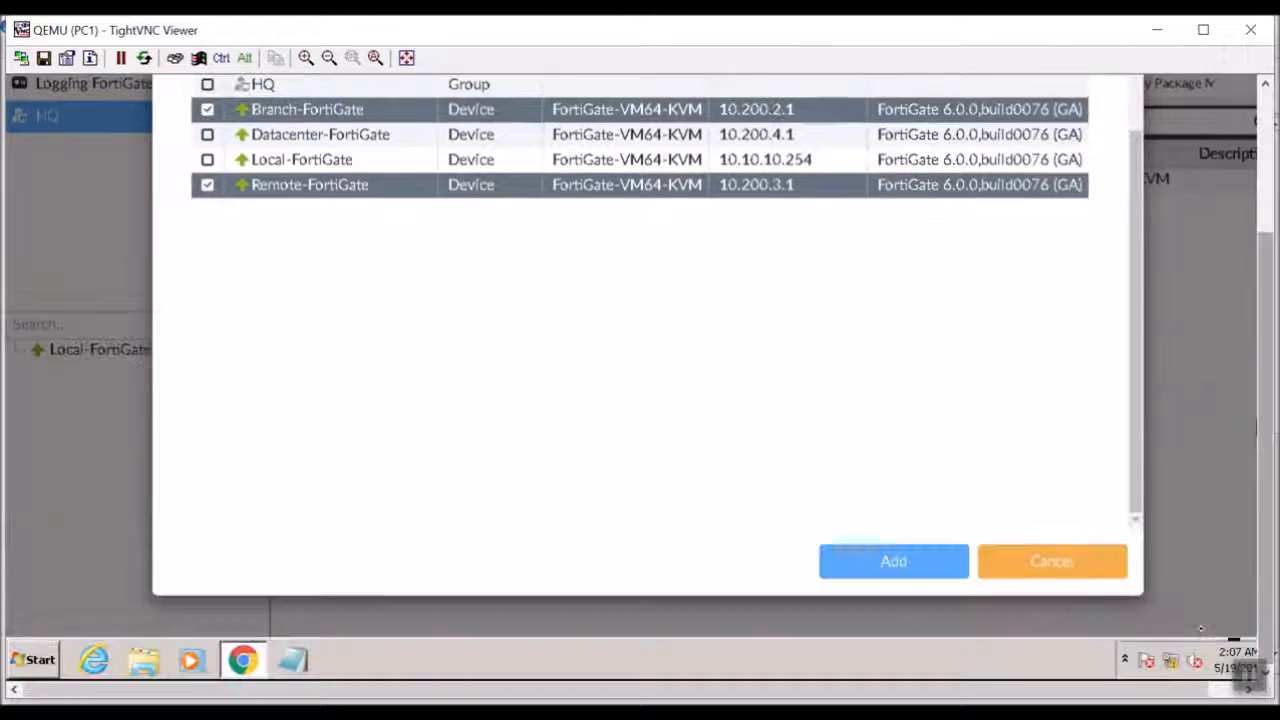
{"action": "left_click", "coordinate": [935, 572]}
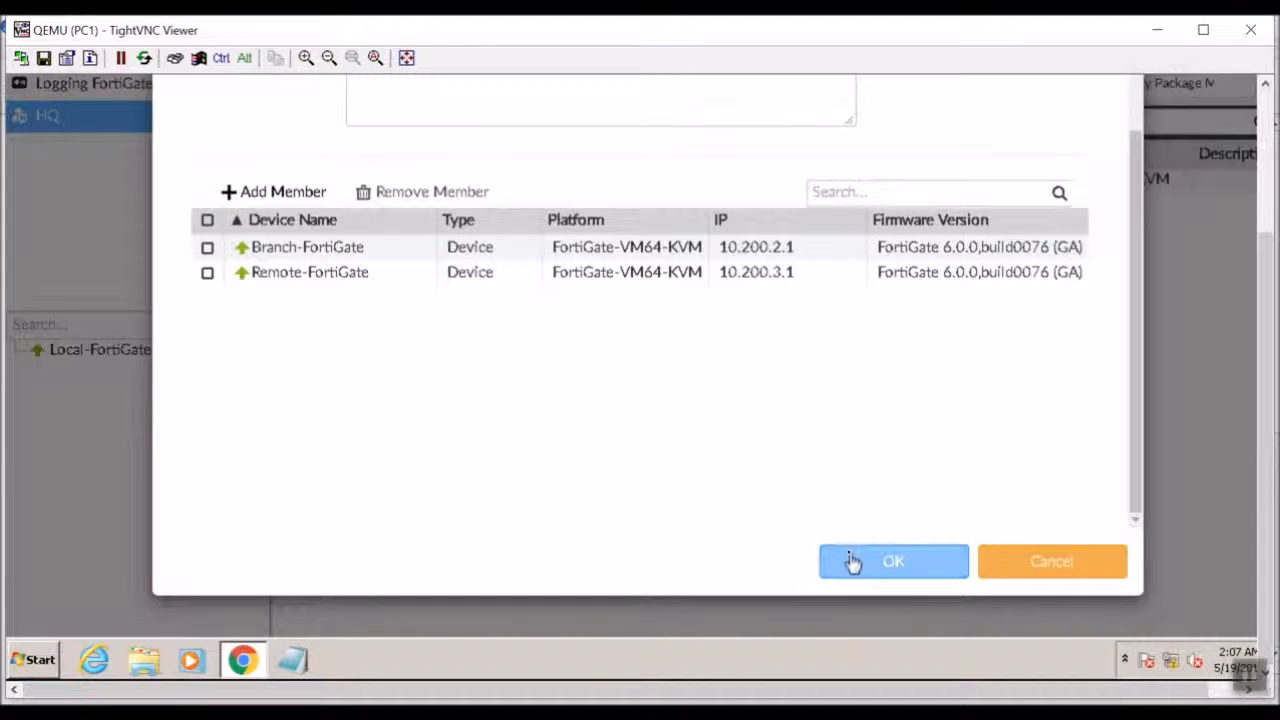
Try to save the Branch Offices device group, and cancel its creation.
{"action": "left_click", "coordinate": [895, 564]}
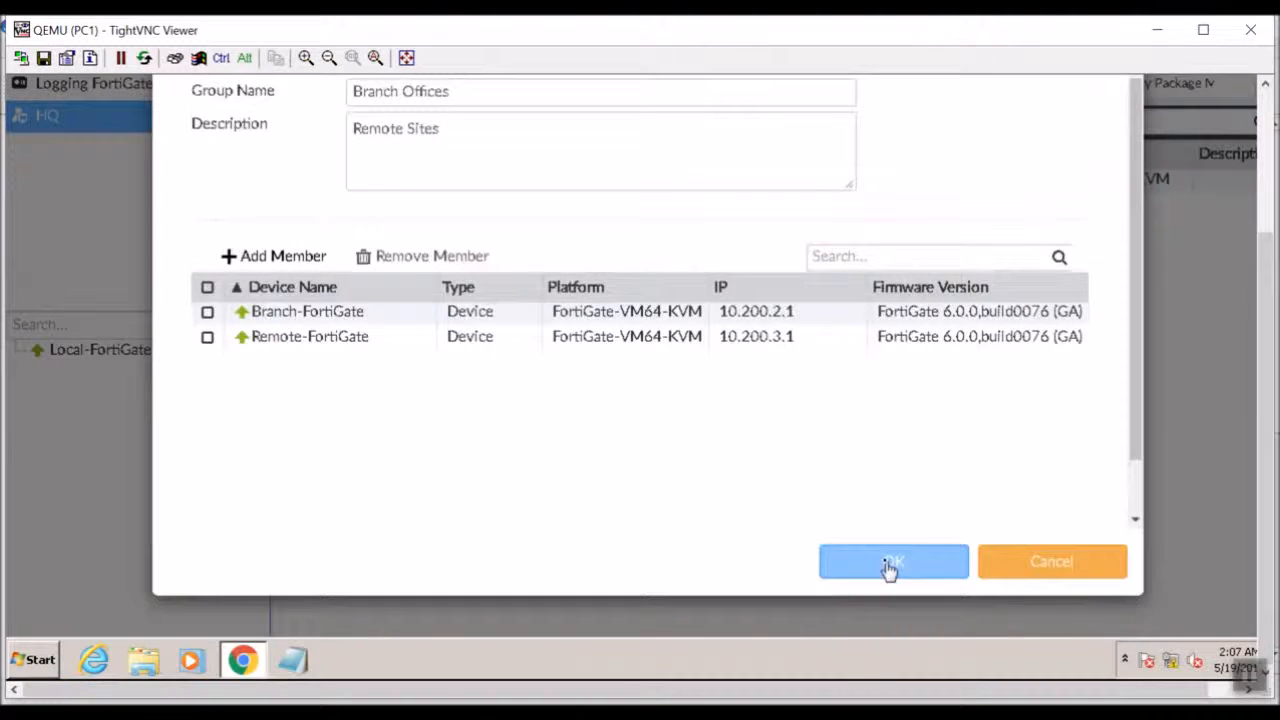
{"action": "left_click_drag", "start_coordinate": [1266, 262], "coordinate": [1266, 202]}
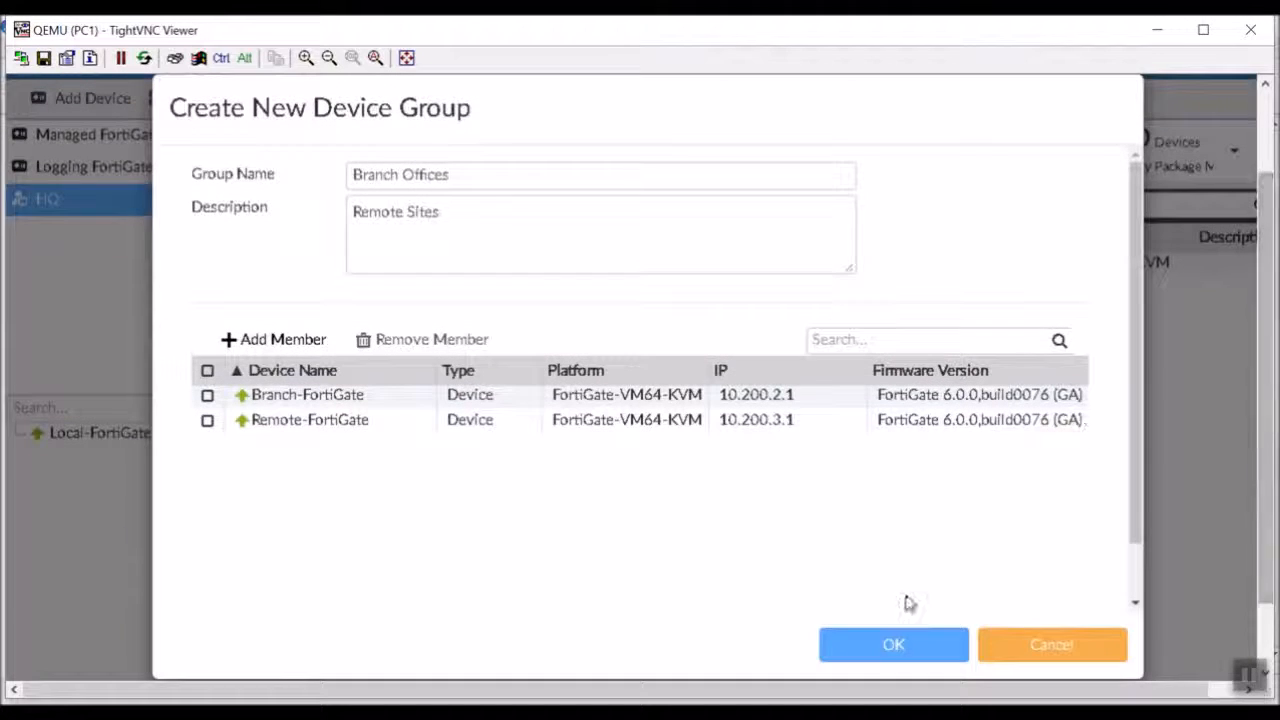
{"action": "left_click", "coordinate": [920, 640]}
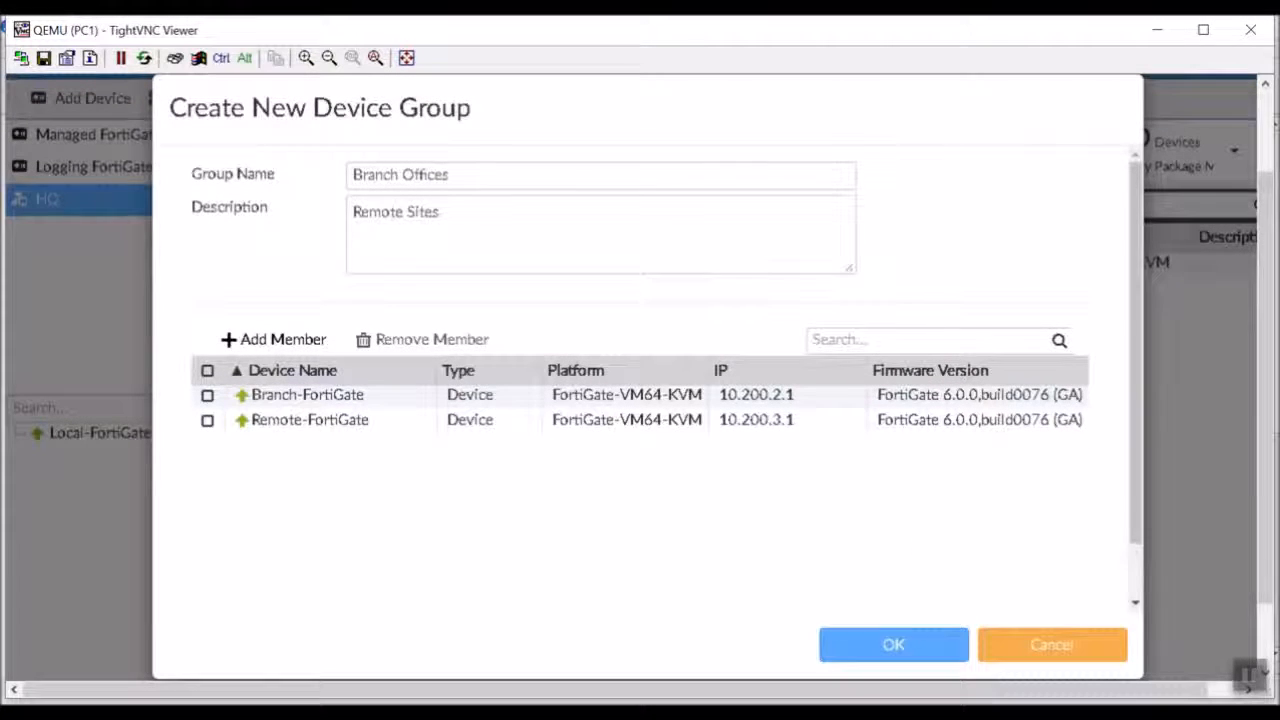
{"action": "left_click_drag", "start_coordinate": [1257, 366], "coordinate": [1273, 232]}
{"action": "left_click_drag", "start_coordinate": [1257, 480], "coordinate": [1265, 561]}
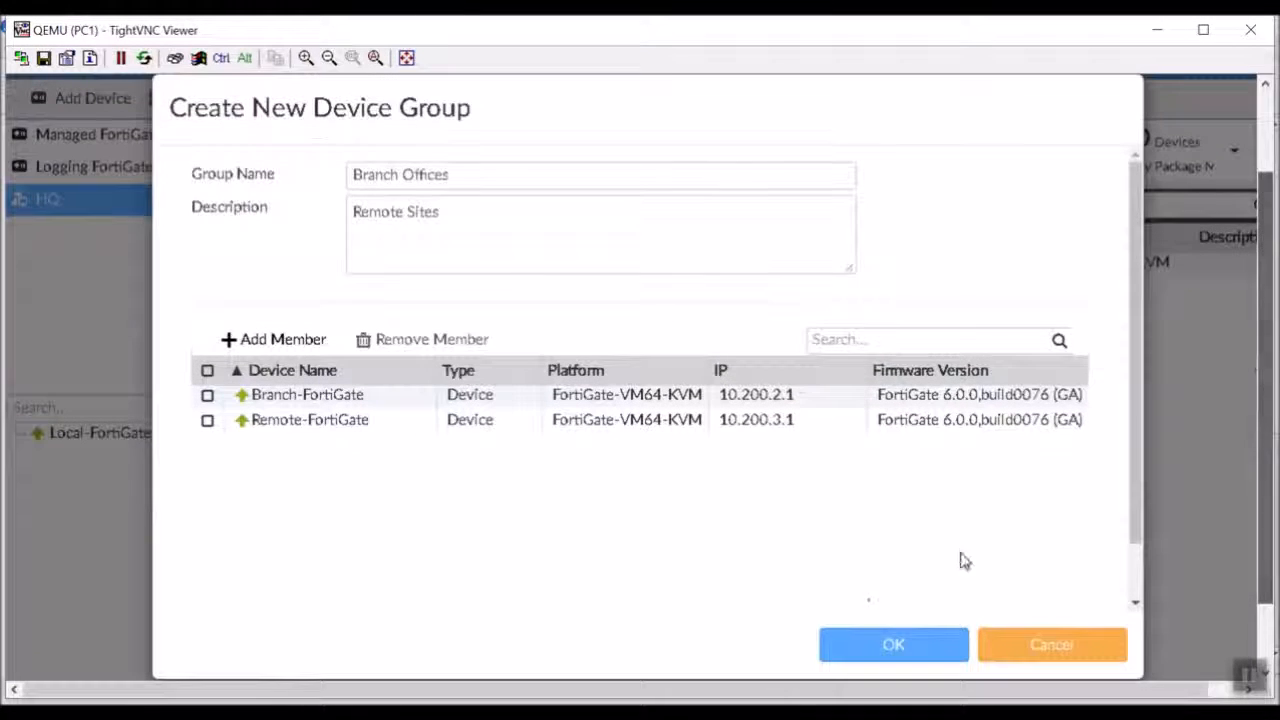
{"action": "left_click", "coordinate": [838, 649]}
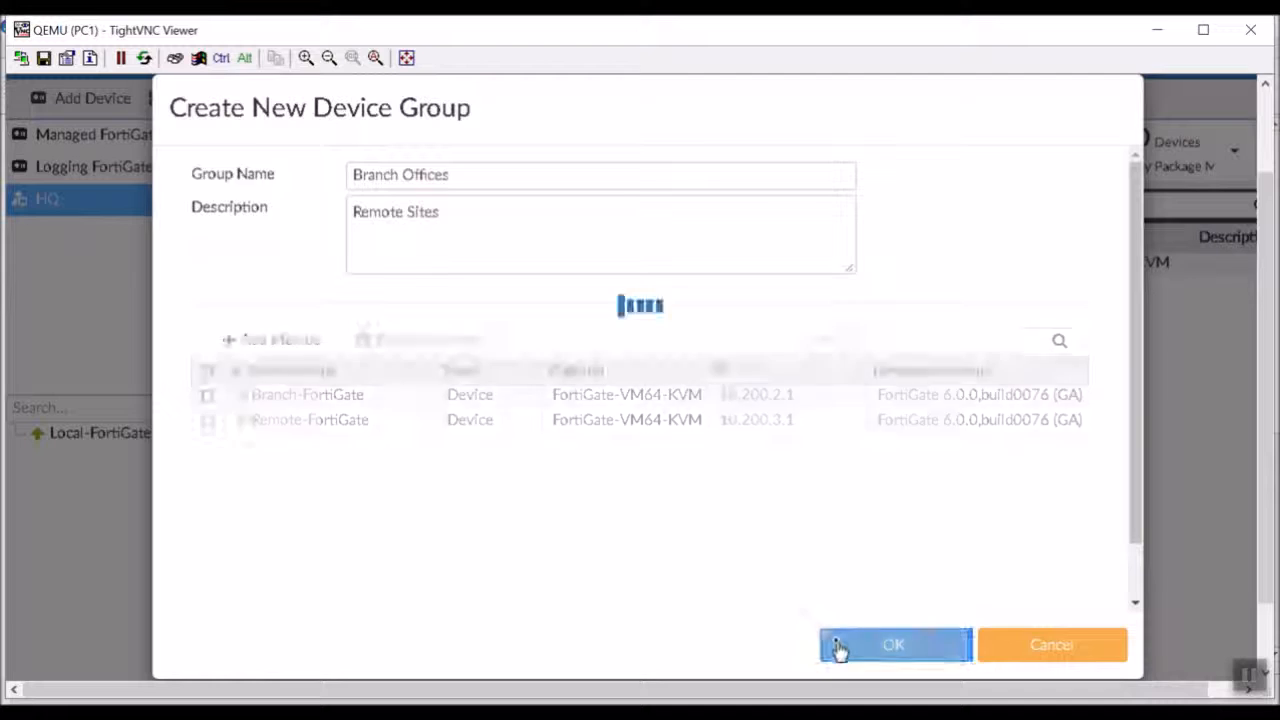
{"action": "left_click", "coordinate": [1000, 657]}
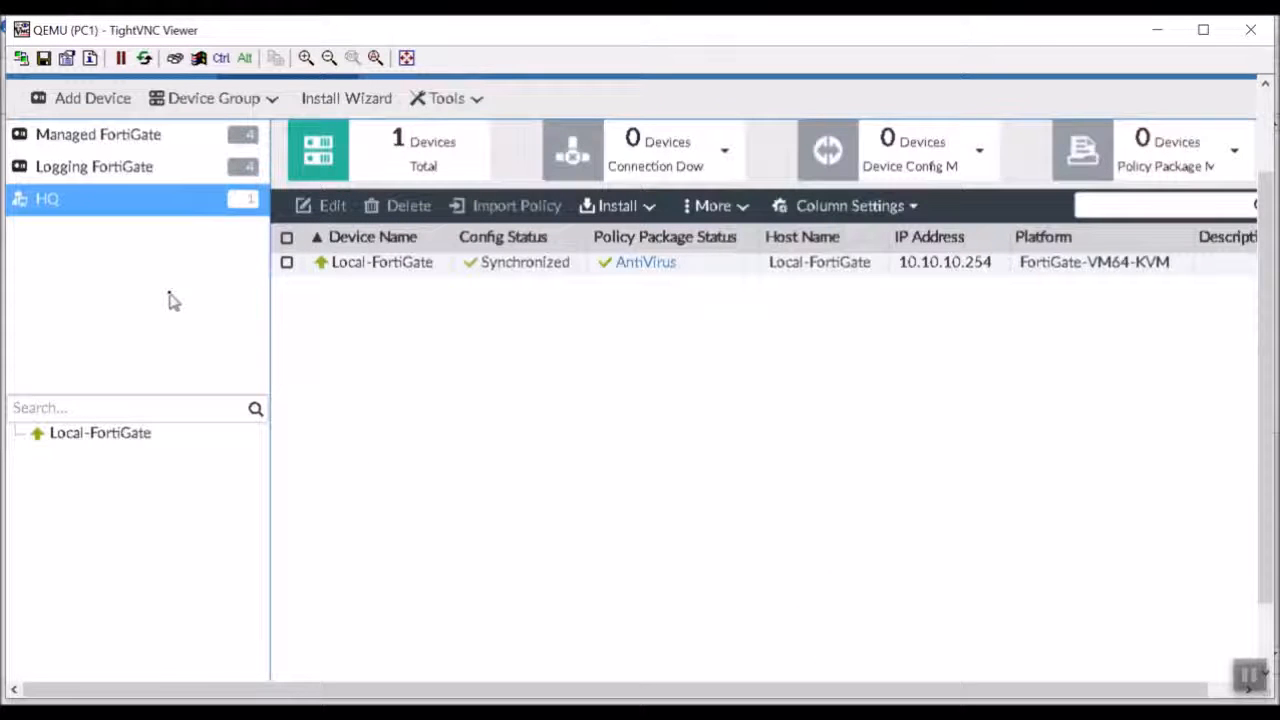
Start a new device group named Branches with the description Remote Offices.
{"action": "left_click_drag", "start_coordinate": [1268, 298], "coordinate": [1265, 235]}
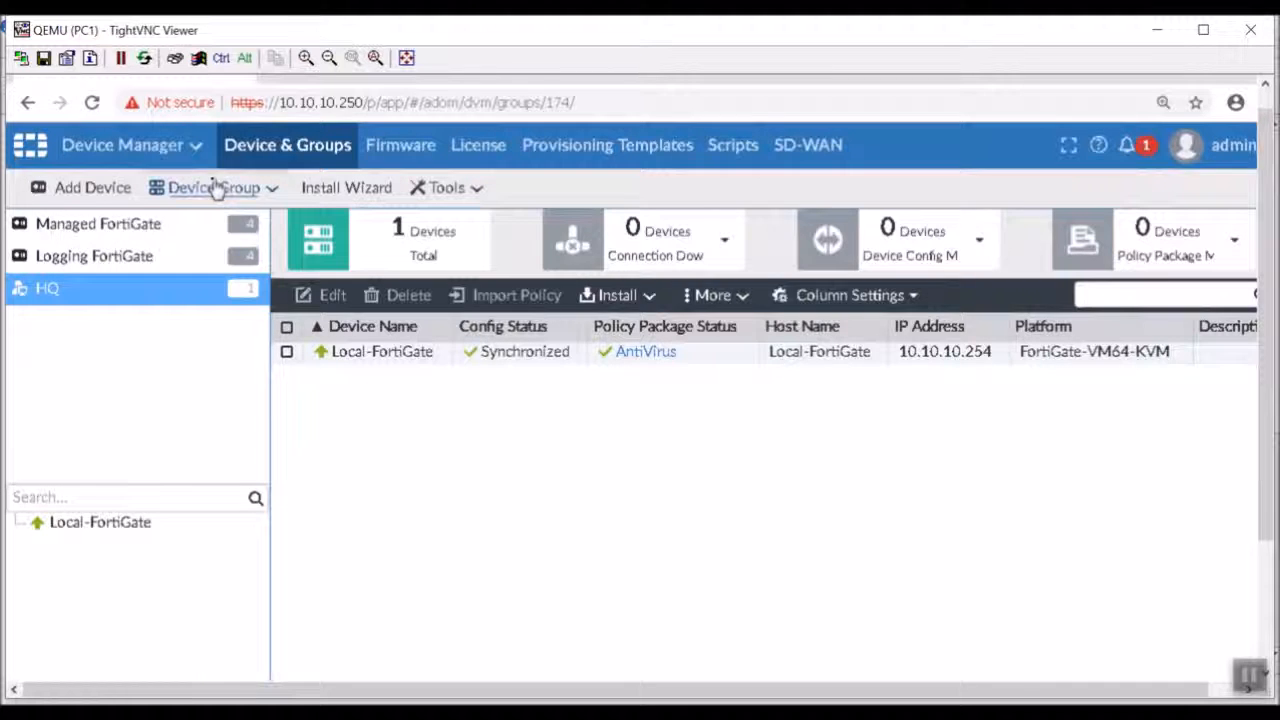
{"action": "left_click", "coordinate": [215, 188]}
{"action": "left_click", "coordinate": [229, 222]}
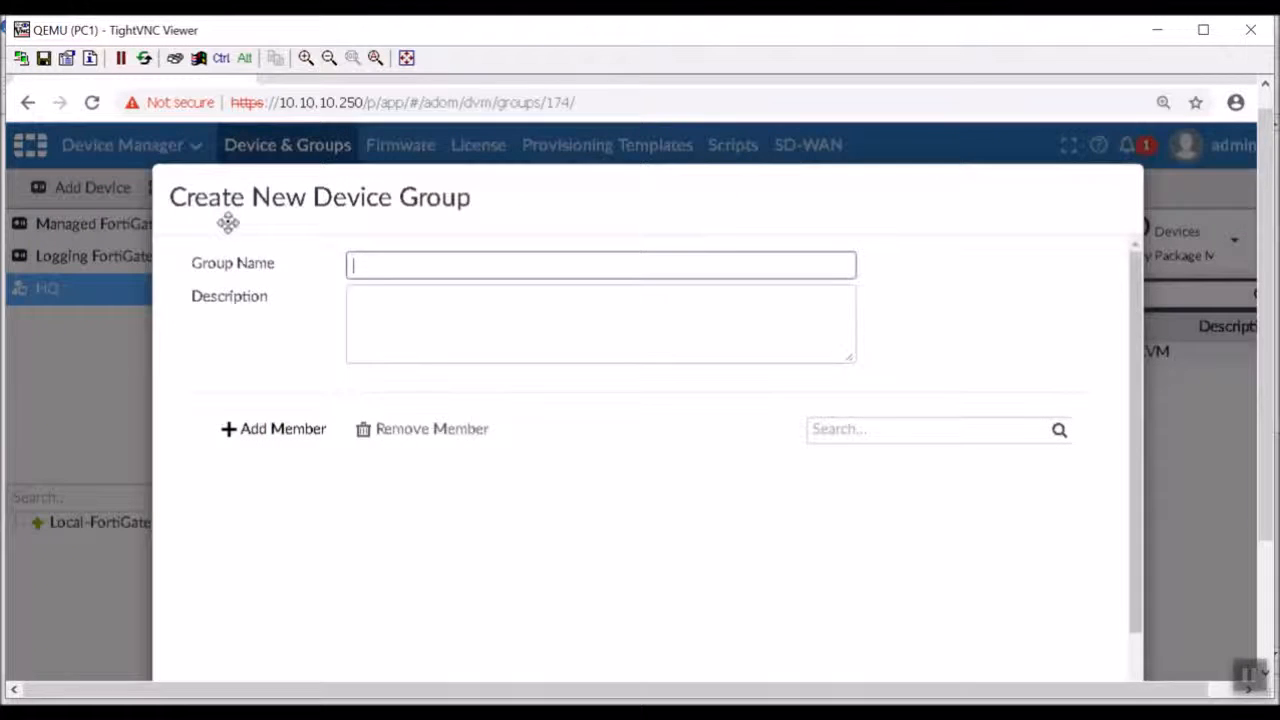
{"action": "left_click", "coordinate": [386, 262]}
{"action": "type", "text": "B"}
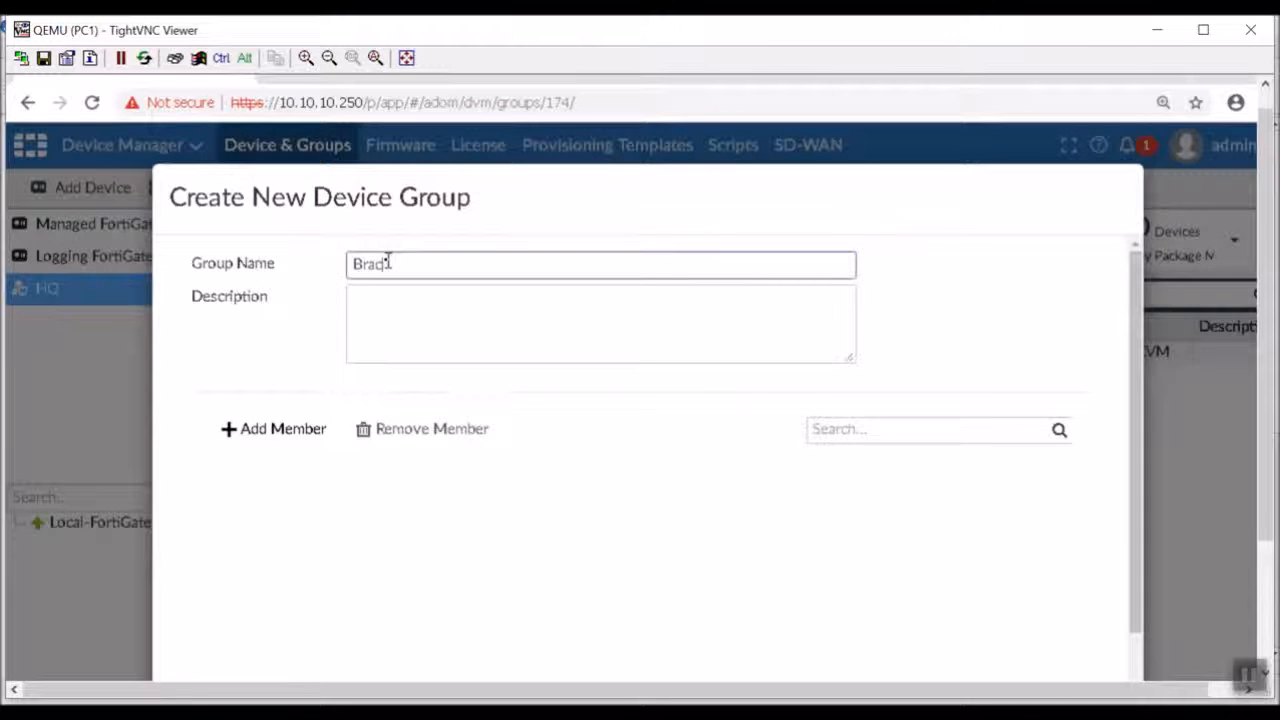
{"action": "type", "text": "ranches"}
{"action": "key", "text": "Tab"}
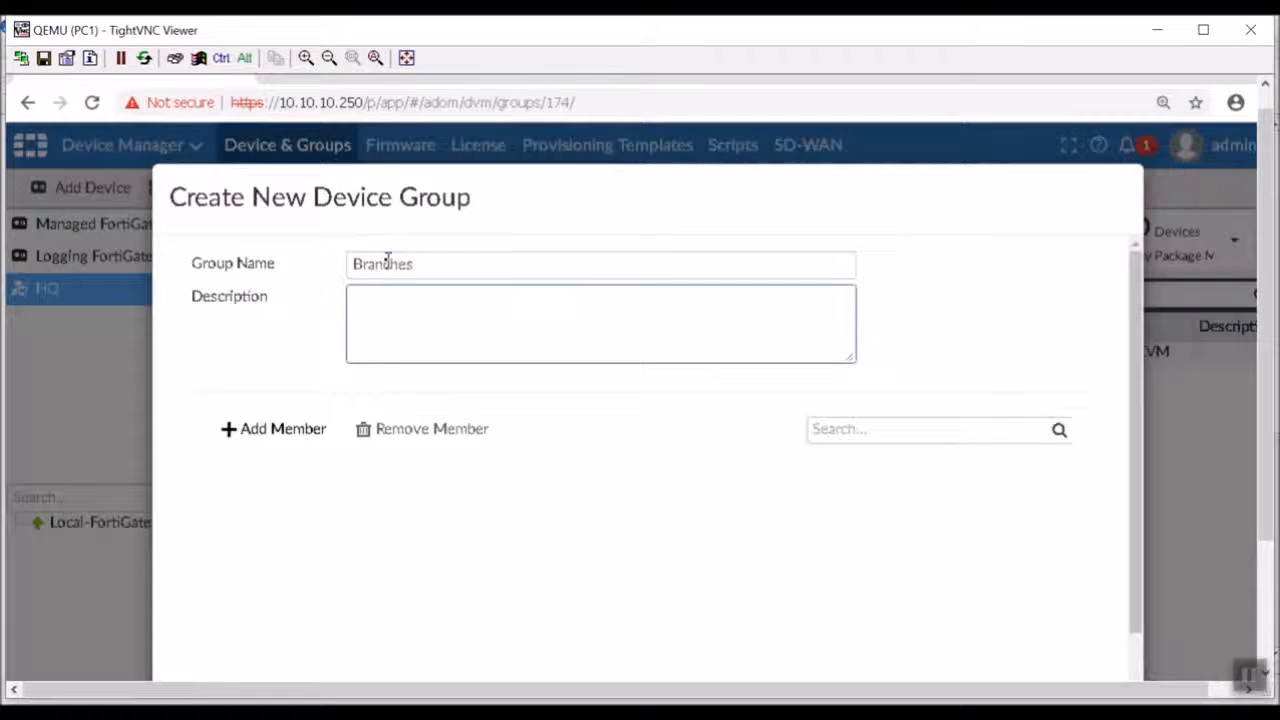
{"action": "type", "text": "Remote Offices"}
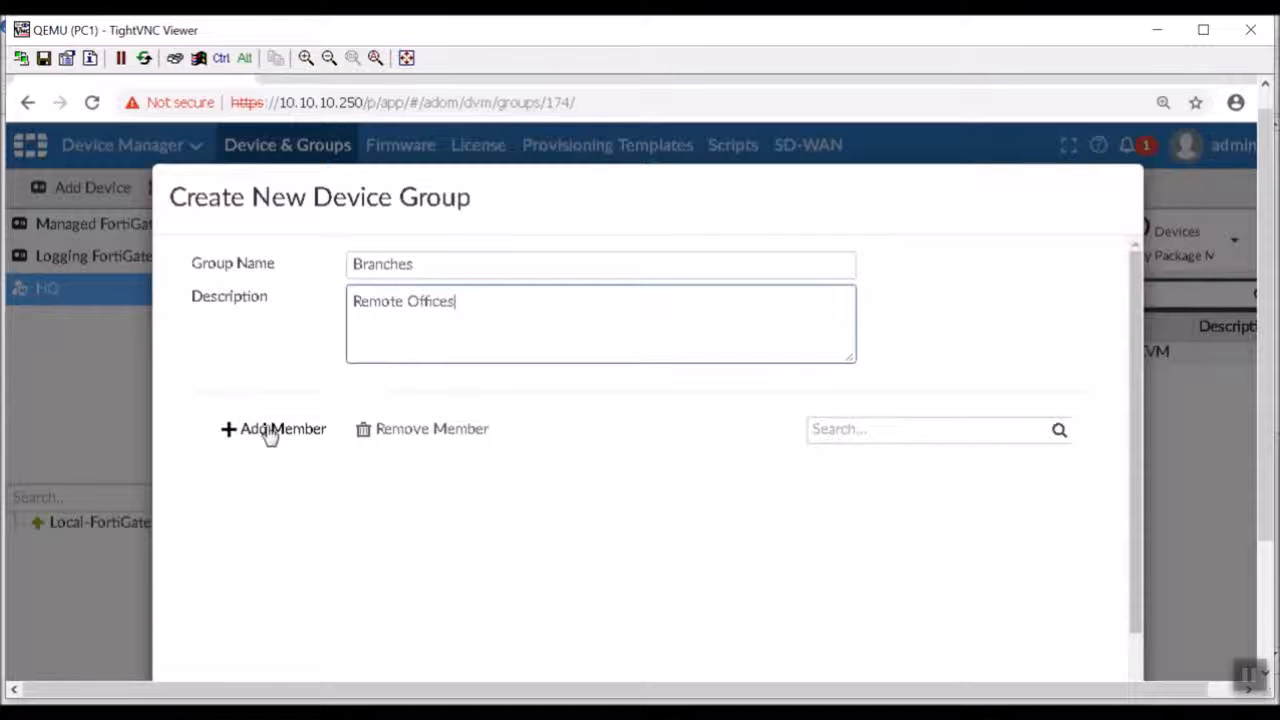
Create the Branches device group with Branch-FortiGate and Remote-FortiGate as members, and open its device list.
{"action": "left_click", "coordinate": [266, 432]}
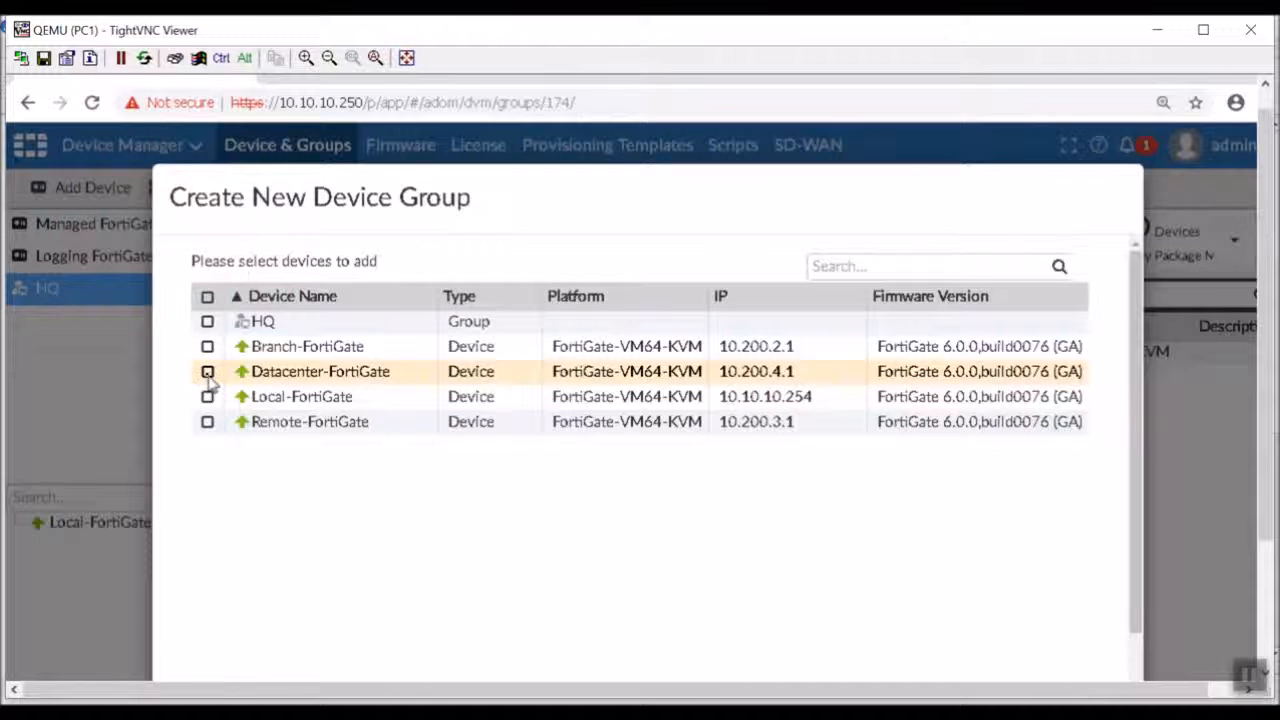
{"action": "left_click", "coordinate": [207, 346]}
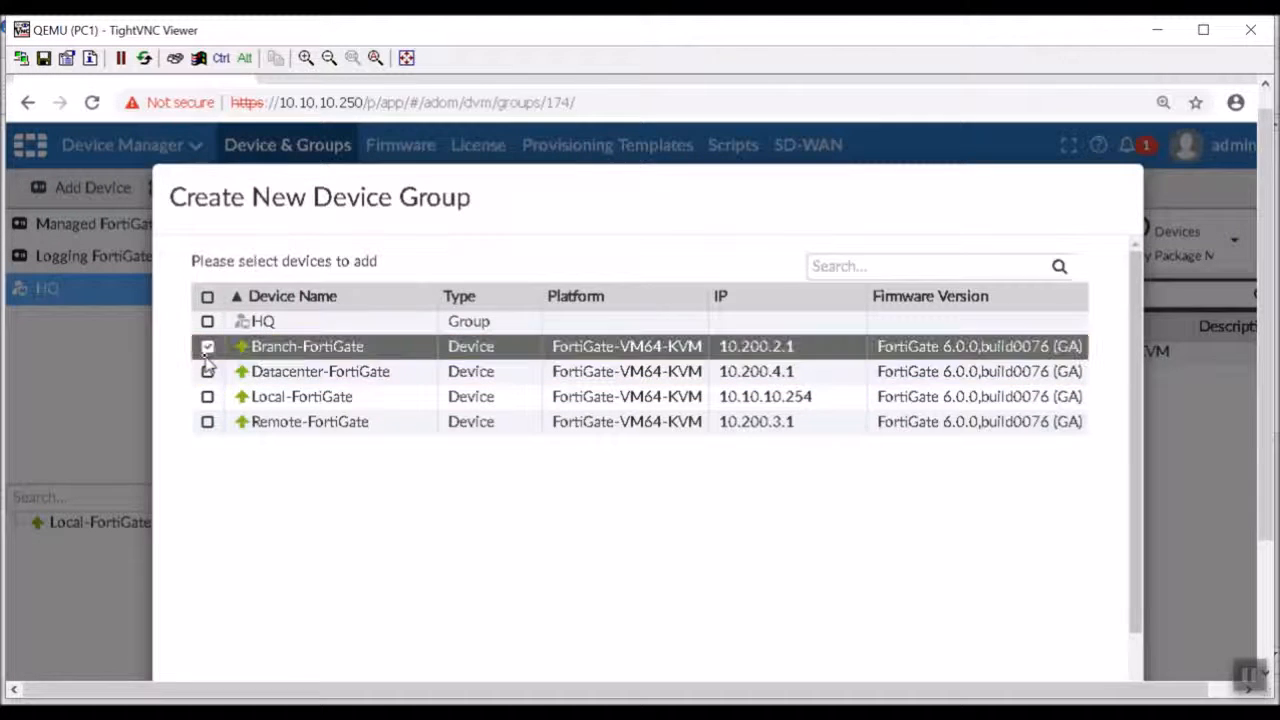
{"action": "left_click", "coordinate": [207, 422]}
{"action": "left_click", "coordinate": [1270, 457]}
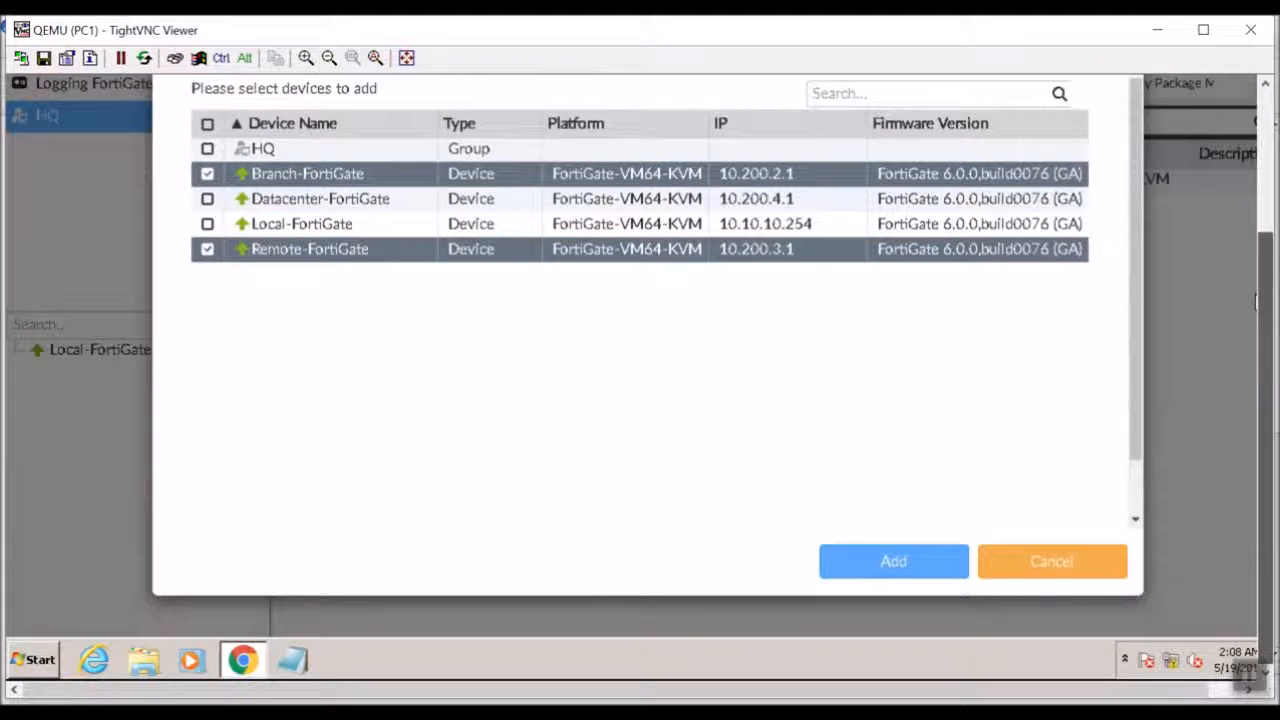
{"action": "left_click", "coordinate": [917, 563]}
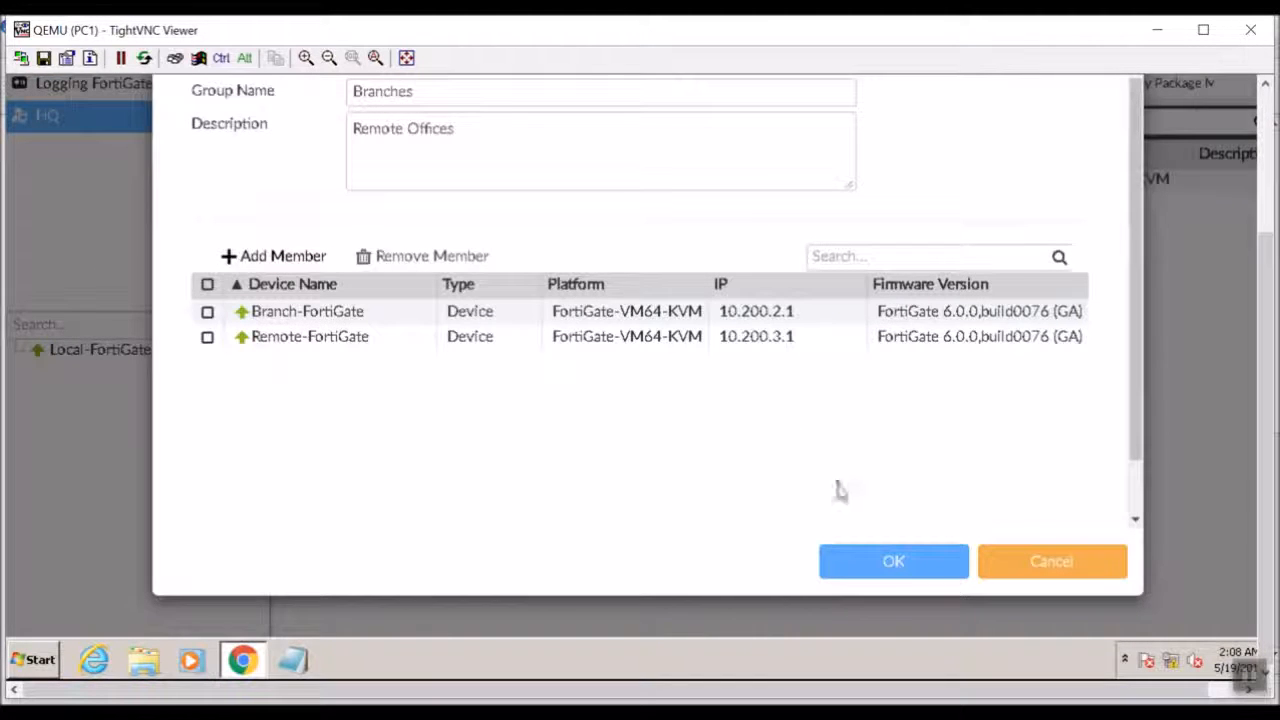
{"action": "left_click", "coordinate": [860, 575]}
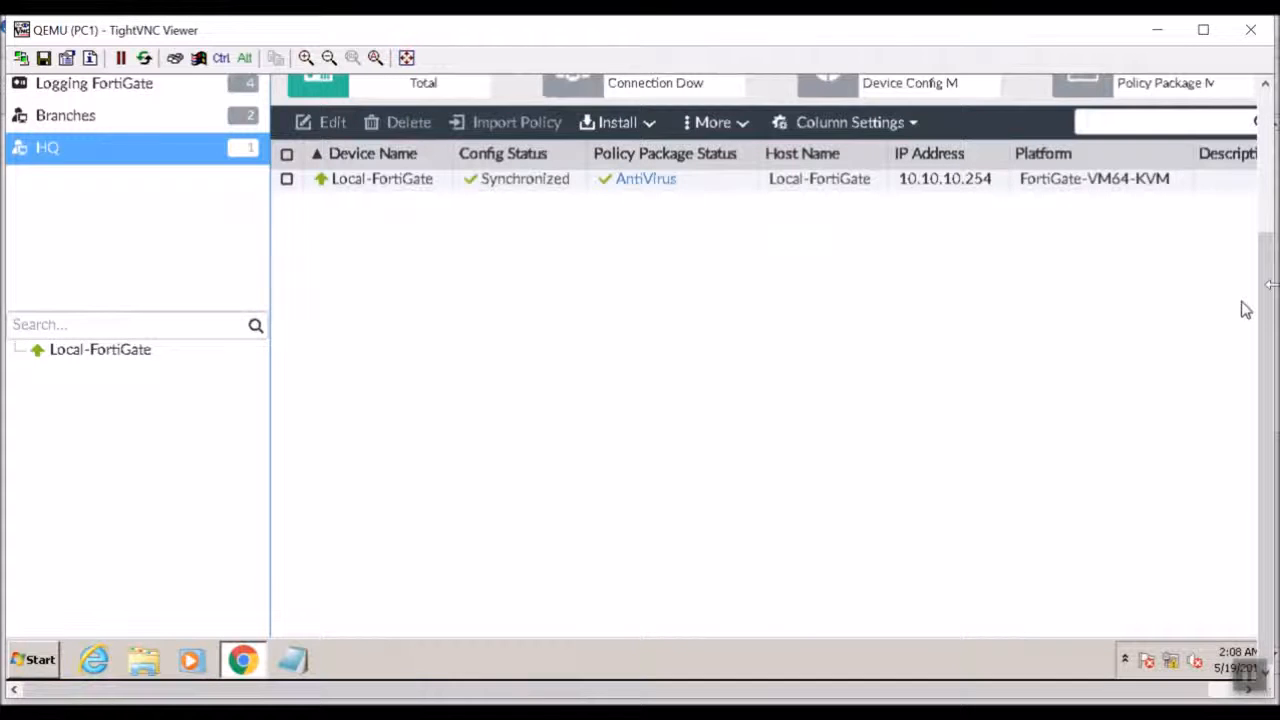
{"action": "scroll", "coordinate": [1245, 310], "scroll_direction": "up", "scroll_amount": 3}
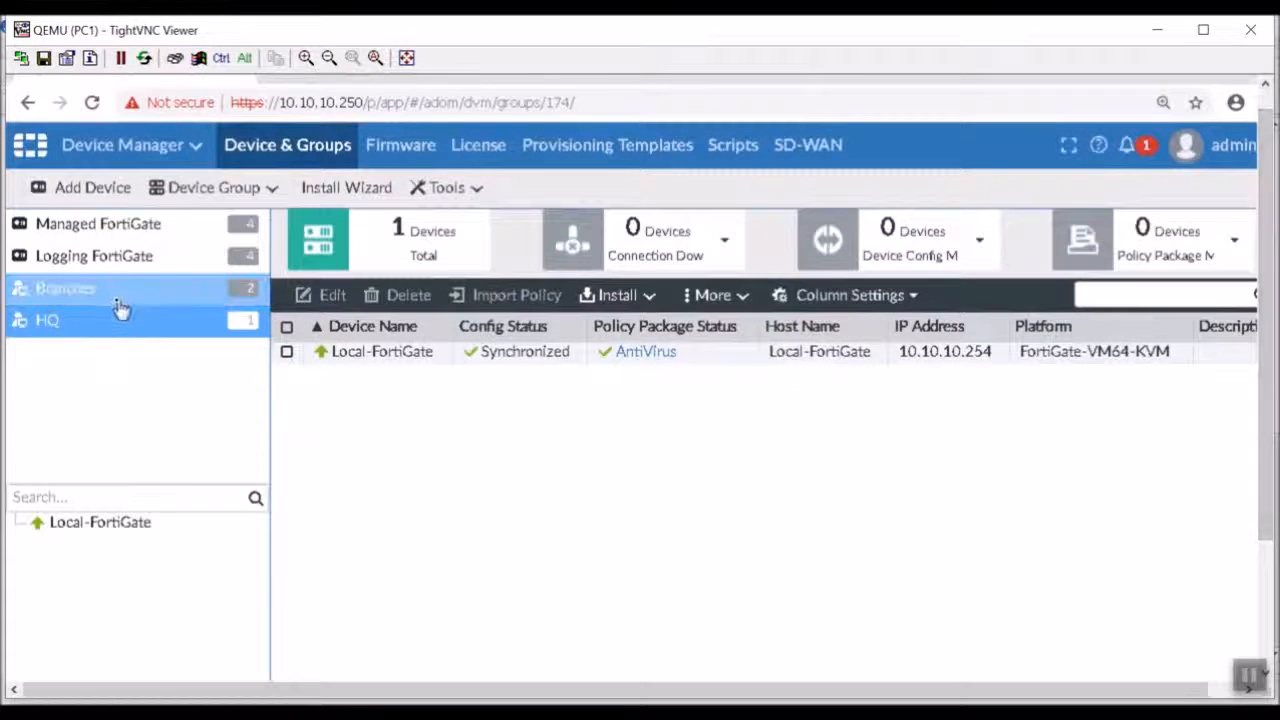
{"action": "left_click", "coordinate": [116, 299]}
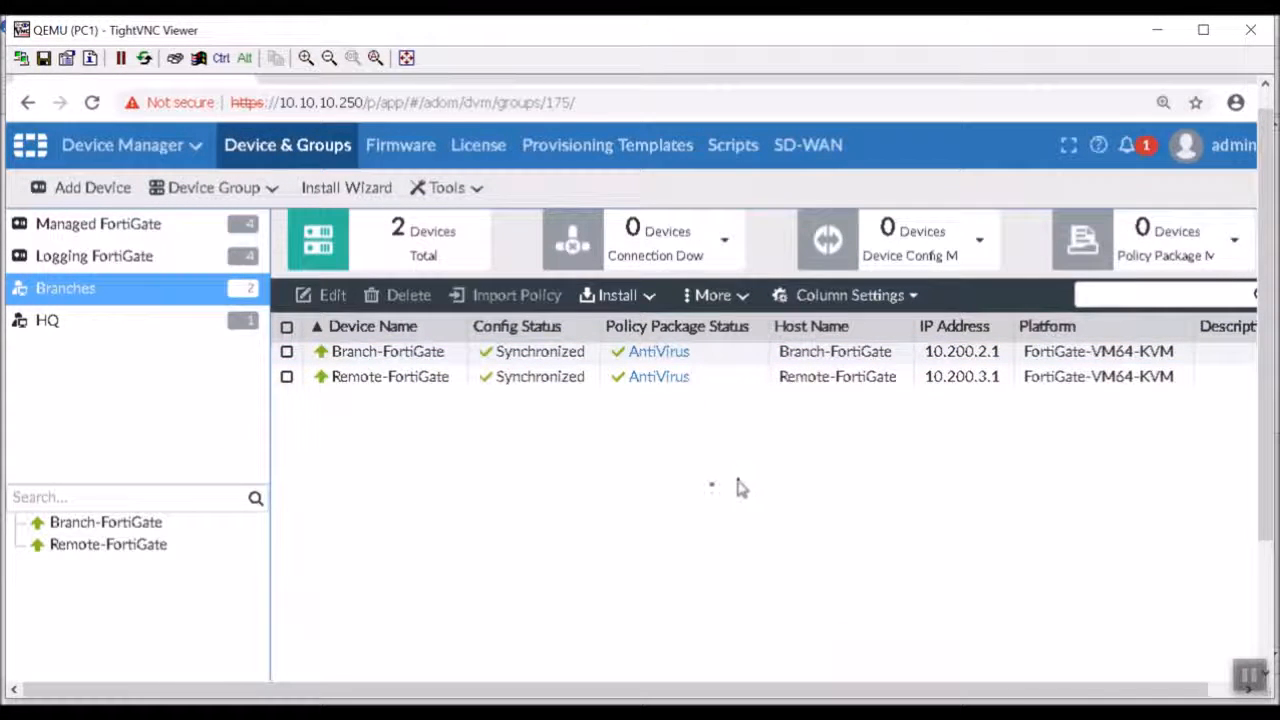
Start a new device group named DataCenters with the description DataCenter FortiGates.
{"action": "left_click", "coordinate": [205, 189]}
{"action": "left_click", "coordinate": [213, 228]}
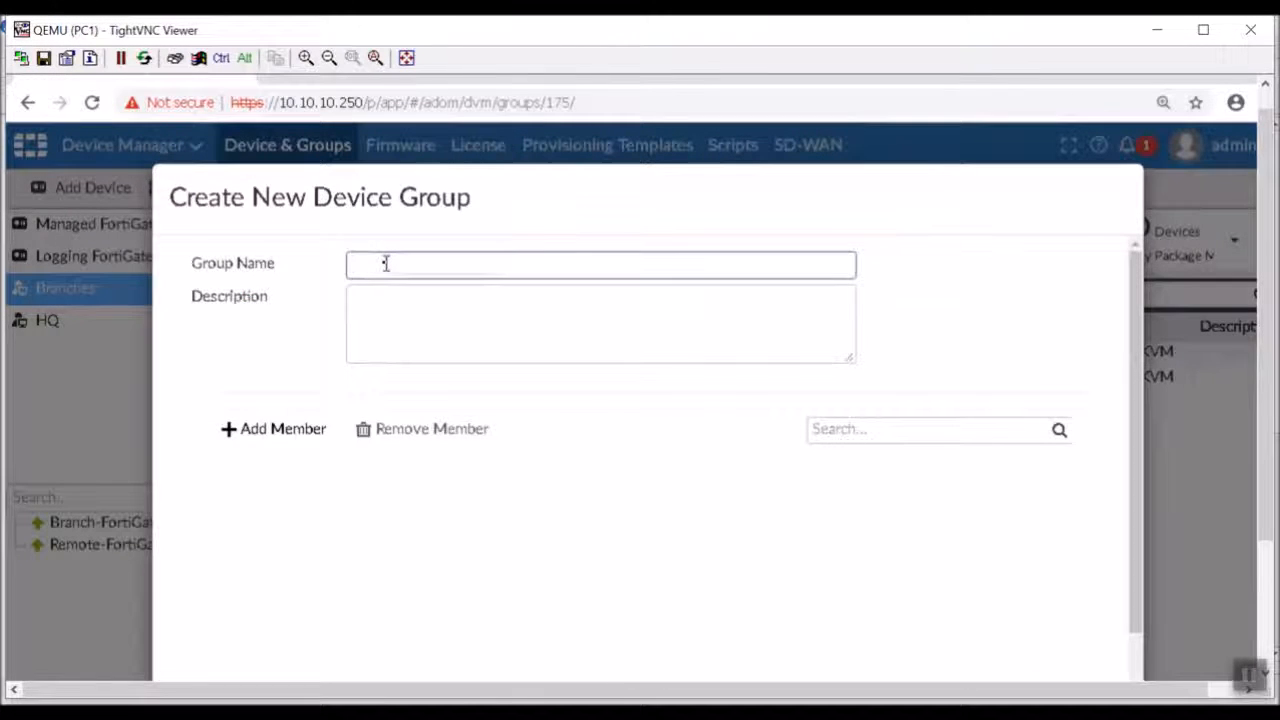
{"action": "type", "text": "DataCenters"}
{"action": "key", "text": "Tab"}
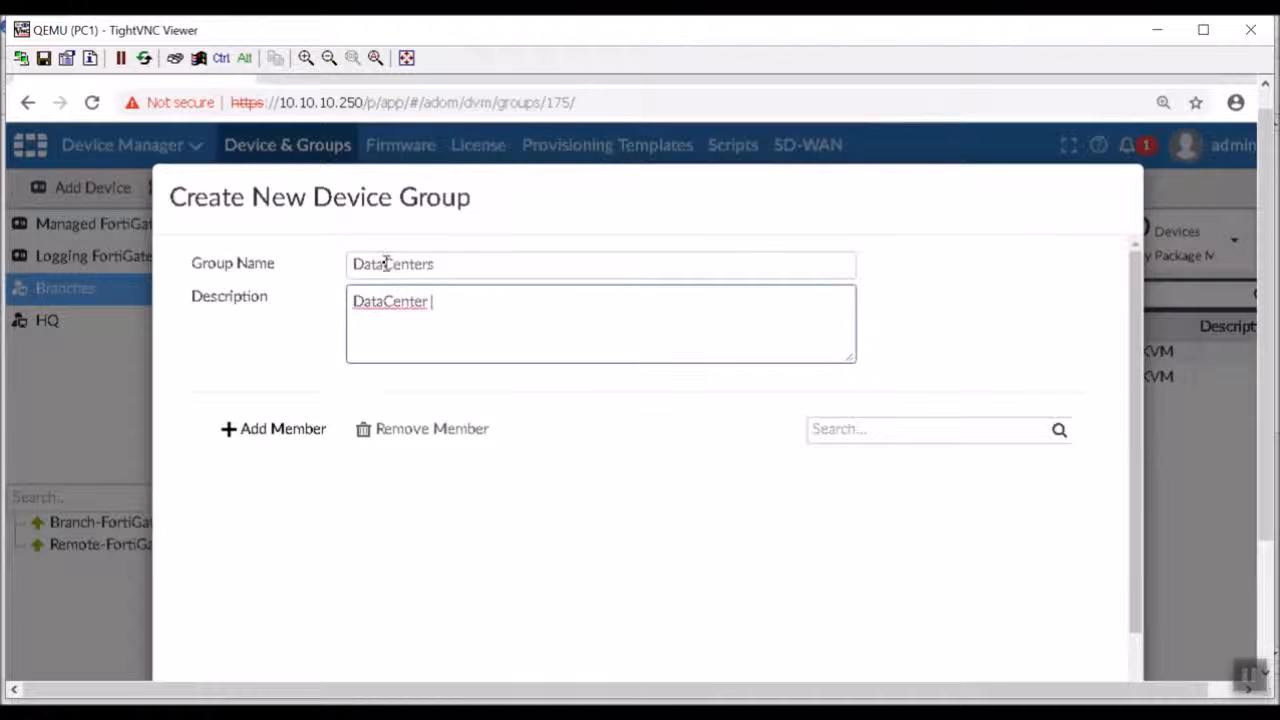
{"action": "type", "text": "DataCenter FortiGates"}
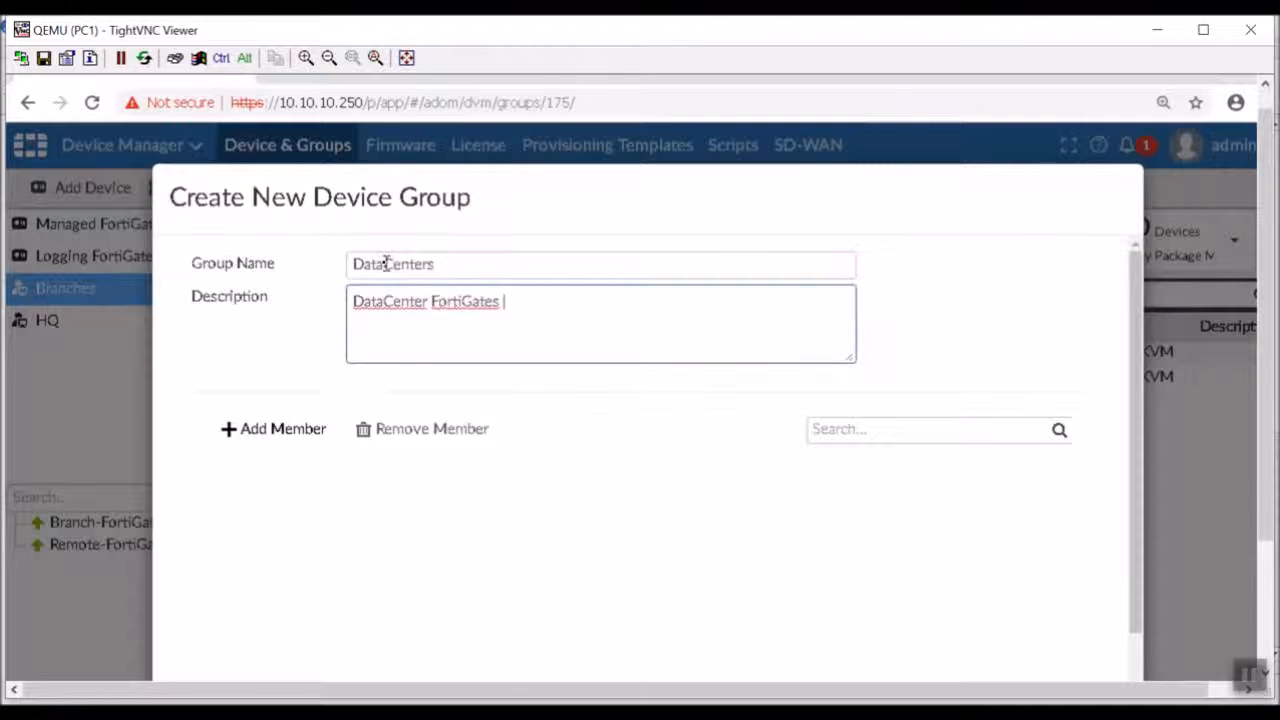
Add Datacenter-FortiGate as a member of the DataCenters group and save the group.
{"action": "left_click", "coordinate": [314, 433]}
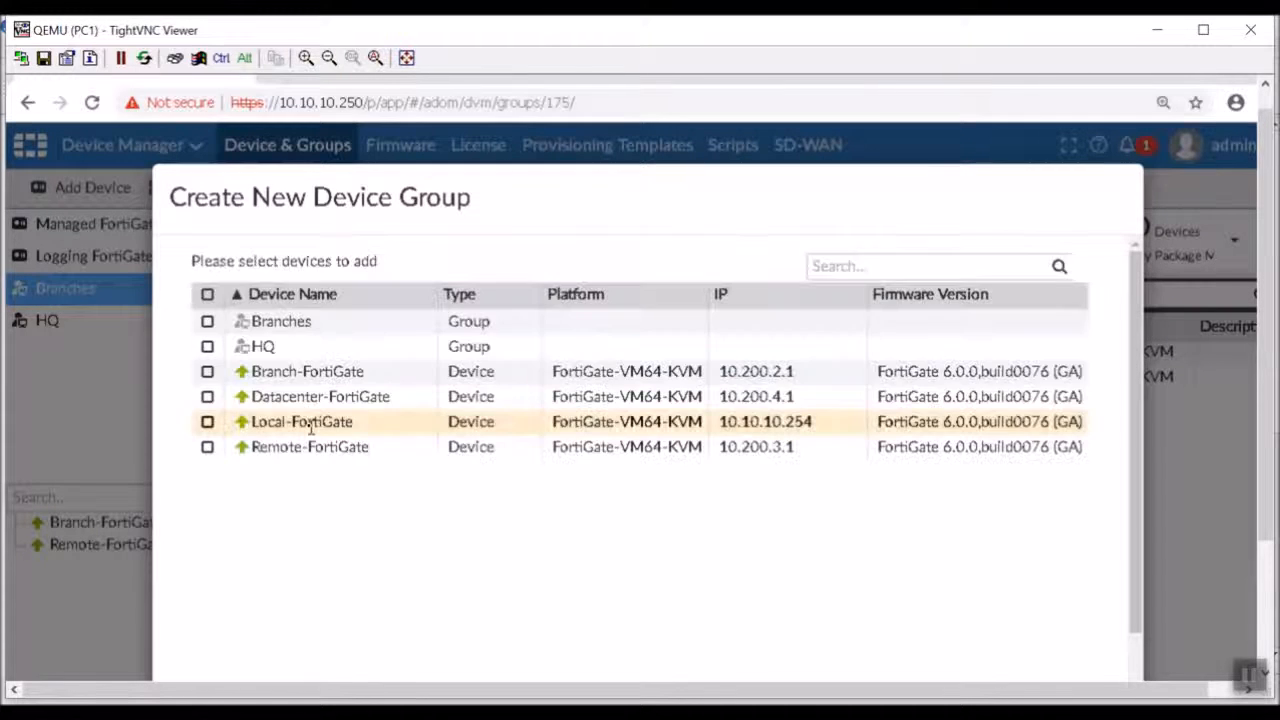
{"action": "left_click", "coordinate": [207, 397]}
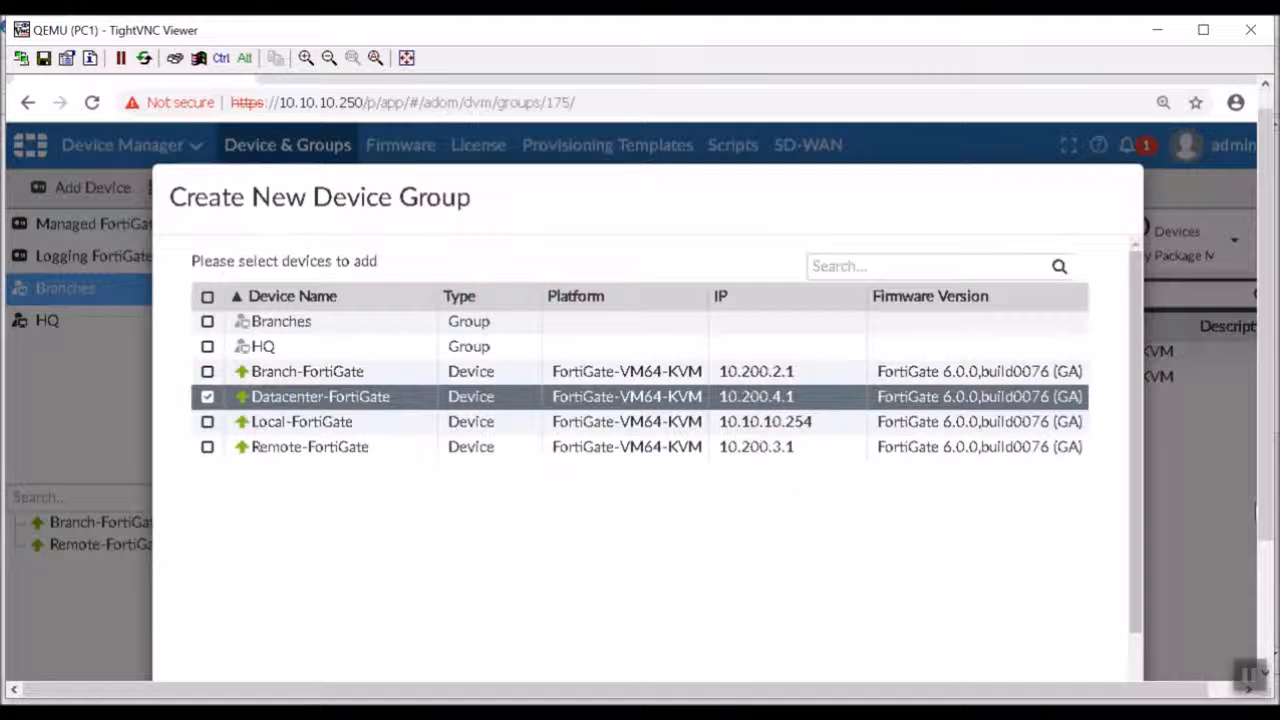
{"action": "left_click_drag", "start_coordinate": [1260, 205], "coordinate": [1258, 340]}
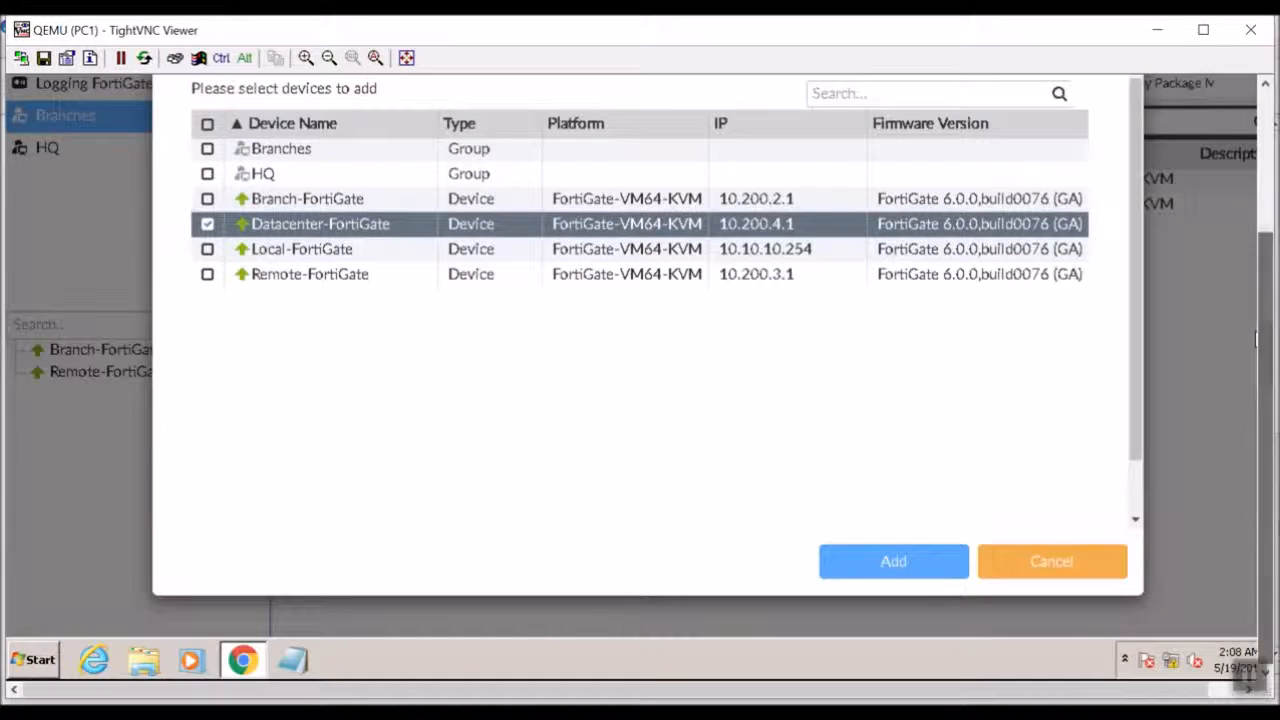
{"action": "left_click", "coordinate": [888, 563]}
{"action": "left_click", "coordinate": [914, 569]}
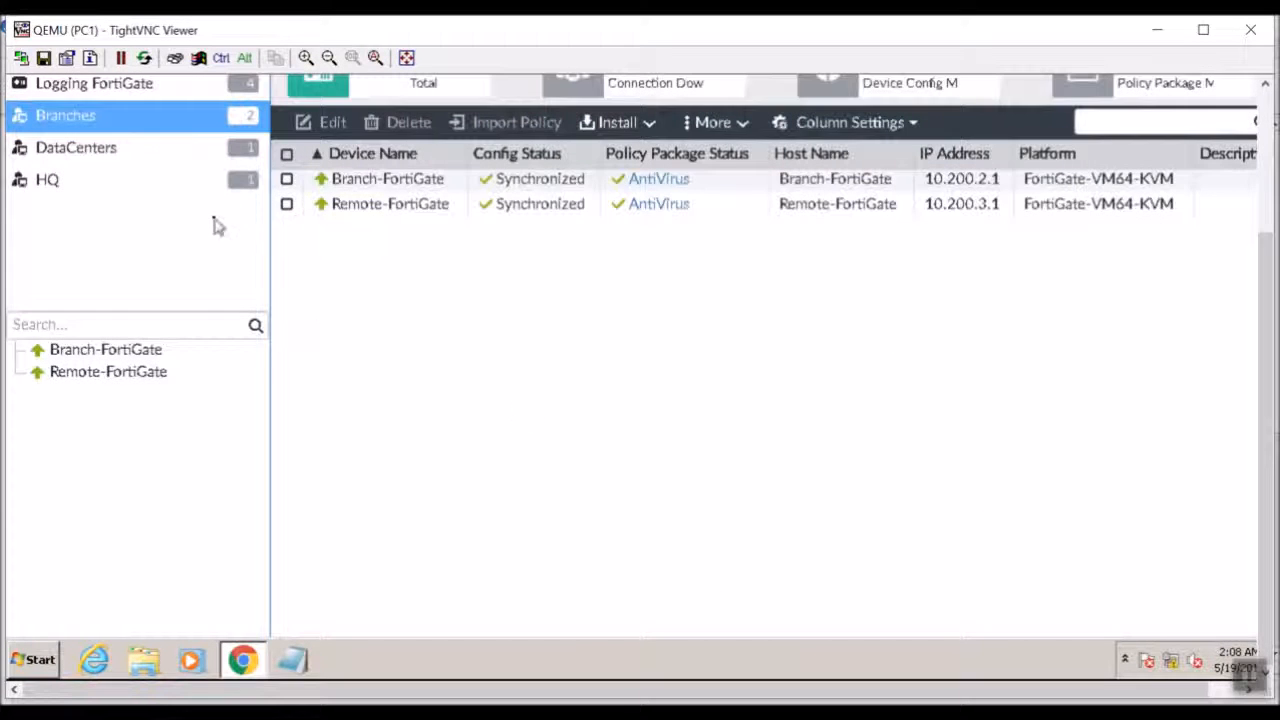
Review the devices listed in the HQ, DataCenters and Branches groups and under Managed FortiGate.
{"action": "scroll", "coordinate": [1258, 490], "scroll_direction": "up", "scroll_amount": 2}
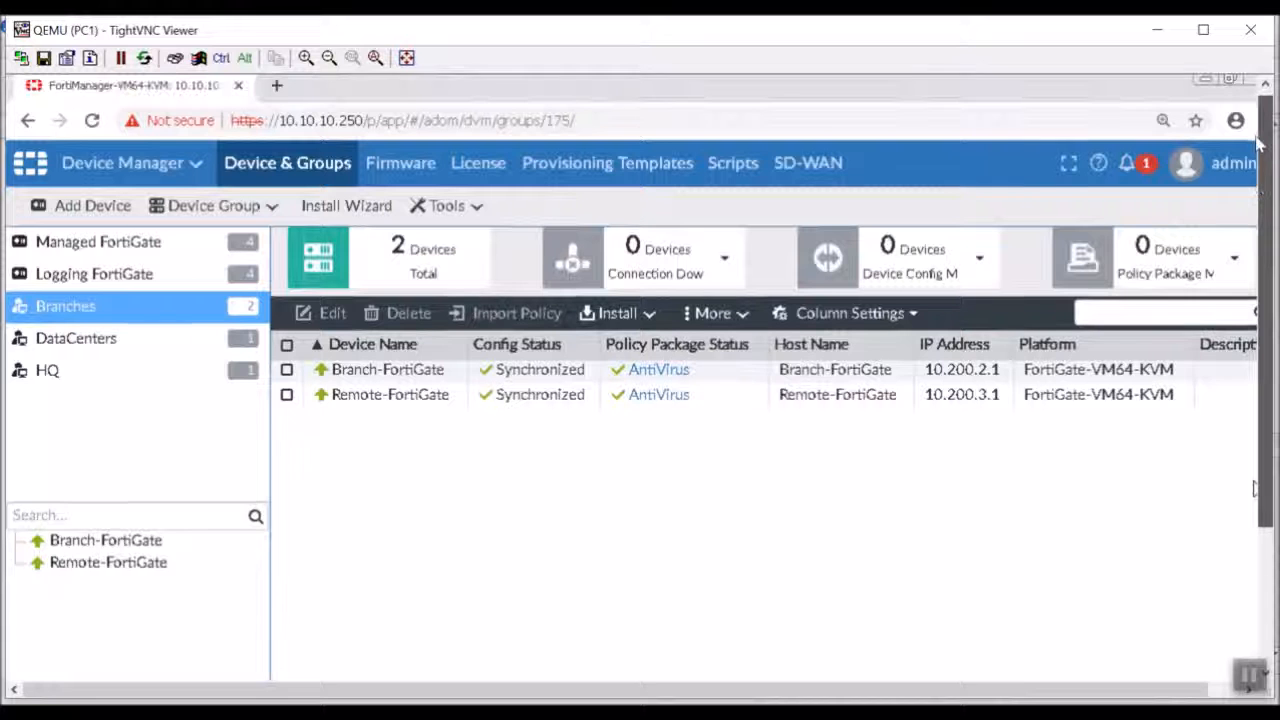
{"action": "left_click", "coordinate": [82, 382]}
{"action": "left_click", "coordinate": [80, 350]}
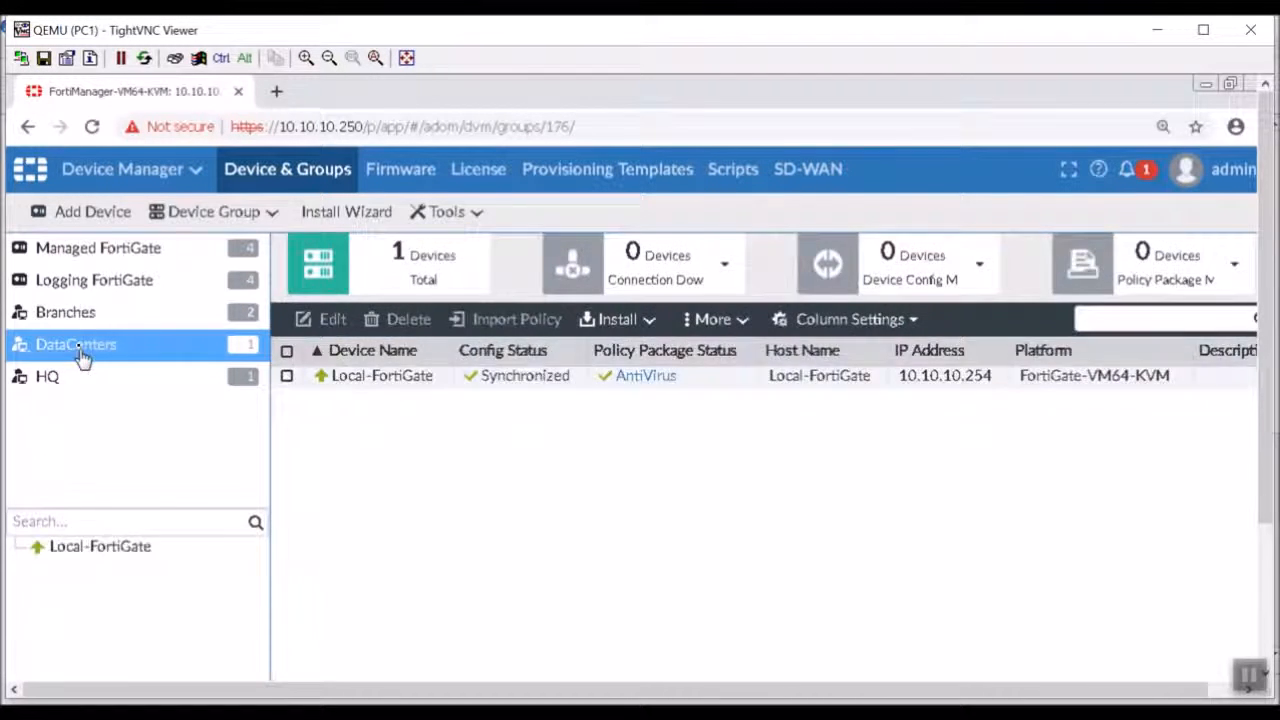
{"action": "left_click", "coordinate": [65, 312]}
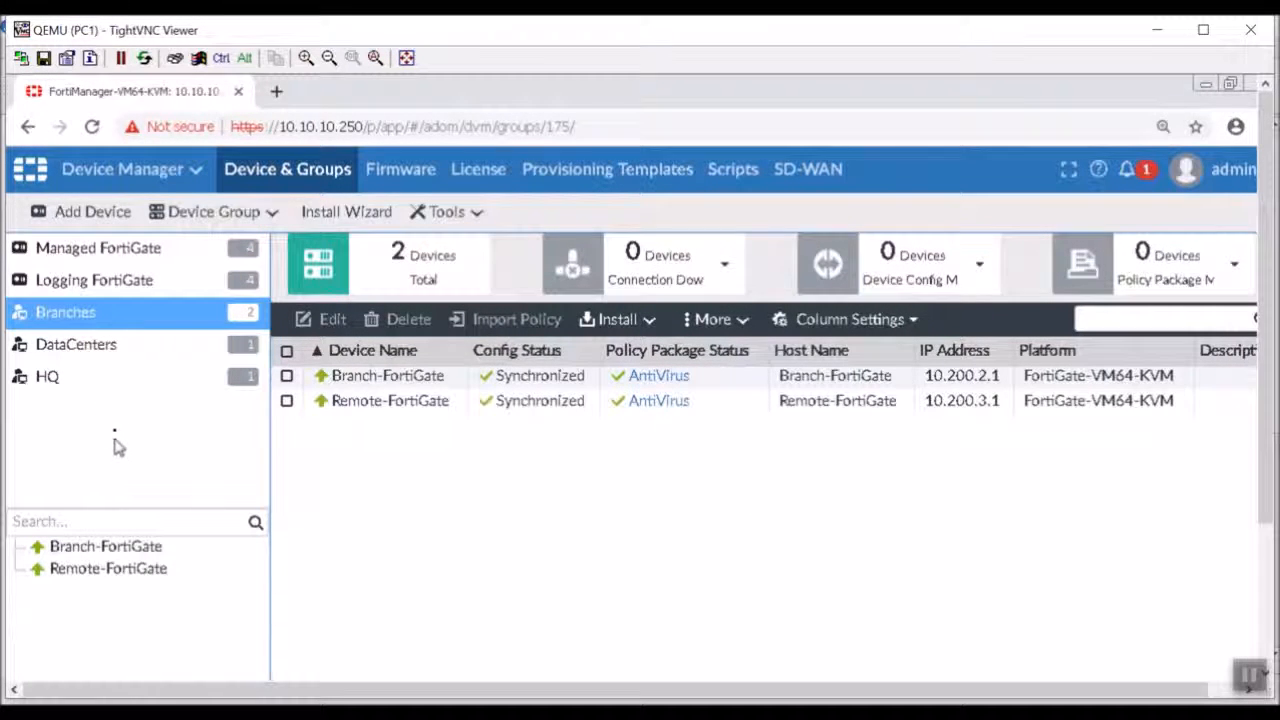
{"action": "left_click", "coordinate": [148, 256]}
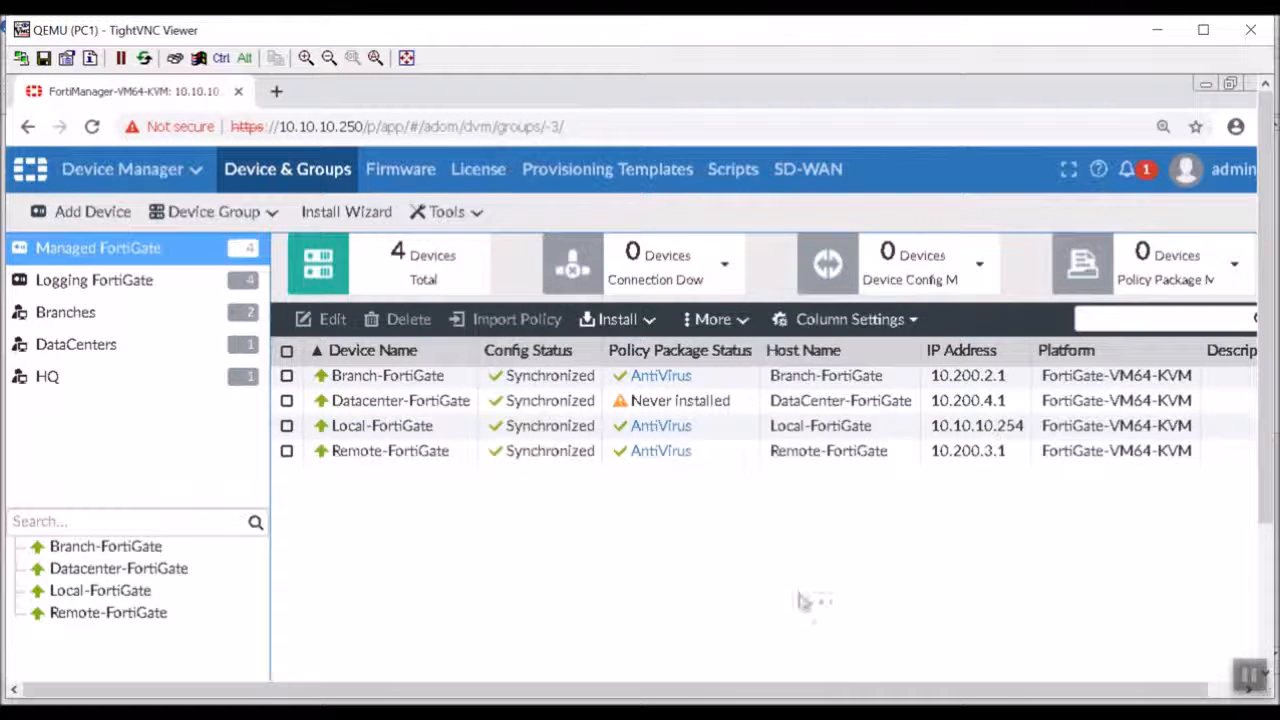
{"action": "left_click_drag", "start_coordinate": [837, 691], "coordinate": [740, 629]}
Switch from Device Manager to the policy packages in Policy & Objects and collapse the AntiVirus package.
{"action": "left_click", "coordinate": [149, 182]}
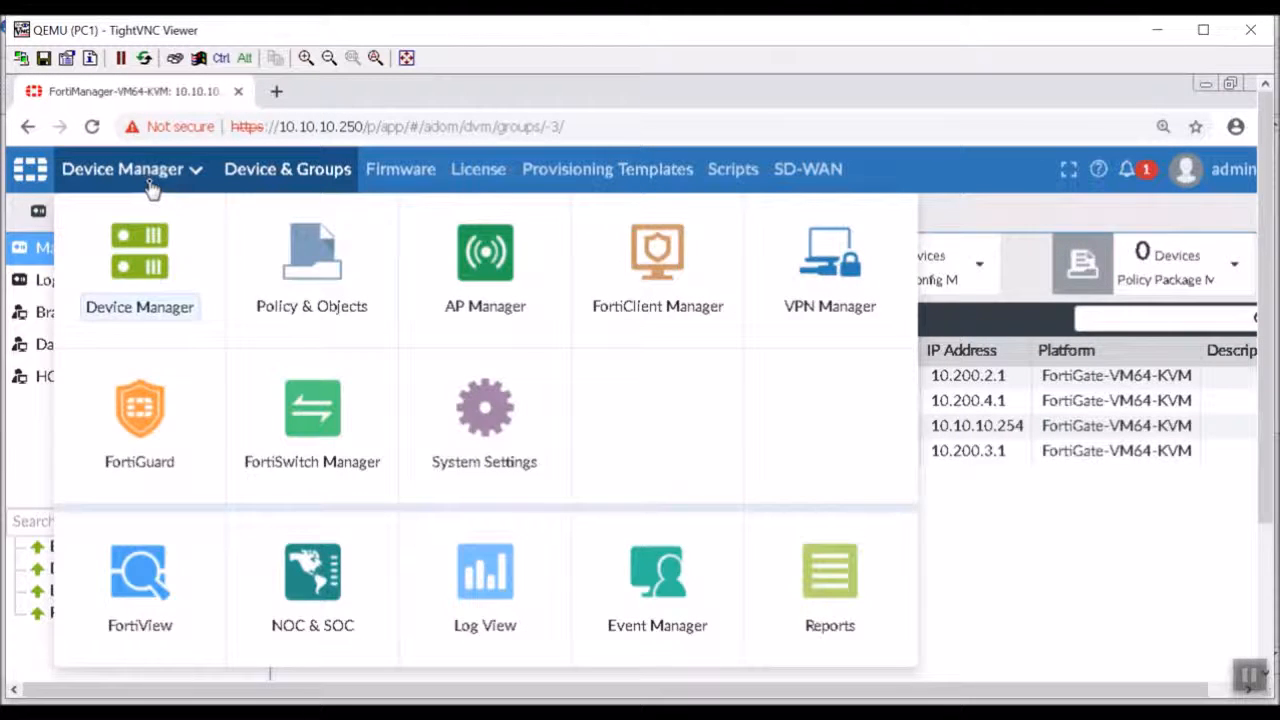
{"action": "left_click", "coordinate": [335, 265]}
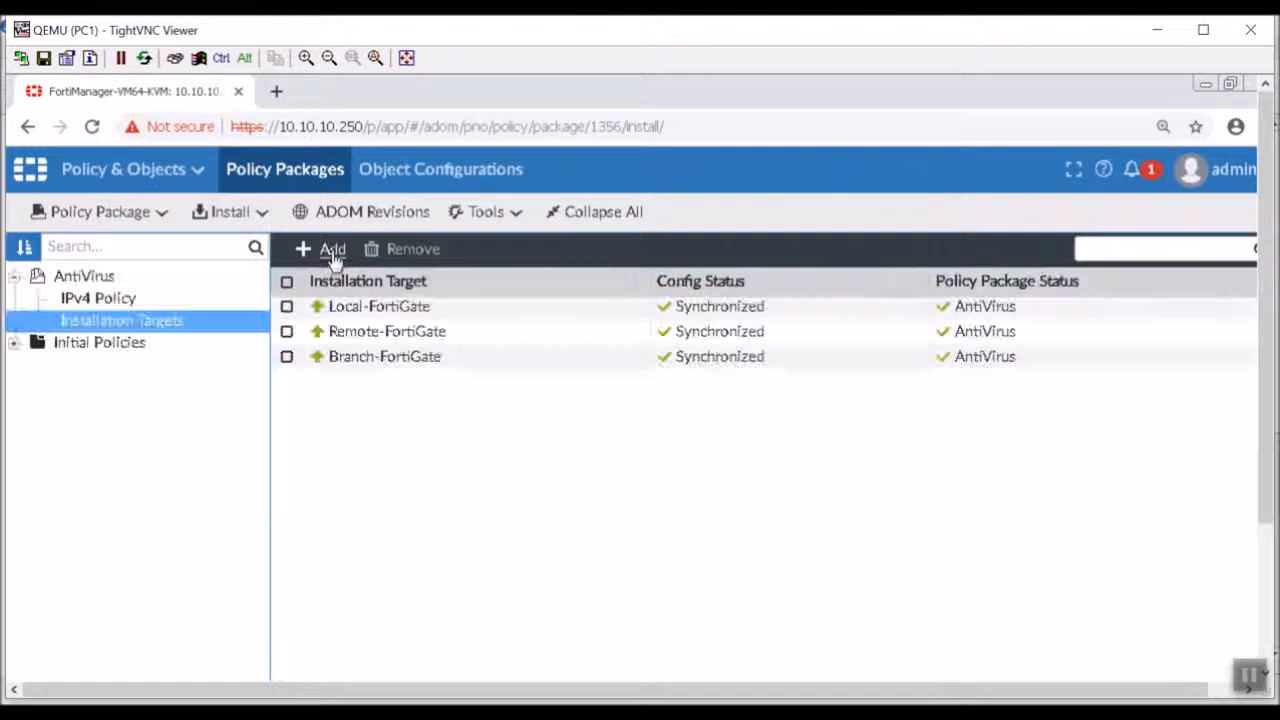
{"action": "left_click", "coordinate": [14, 278]}
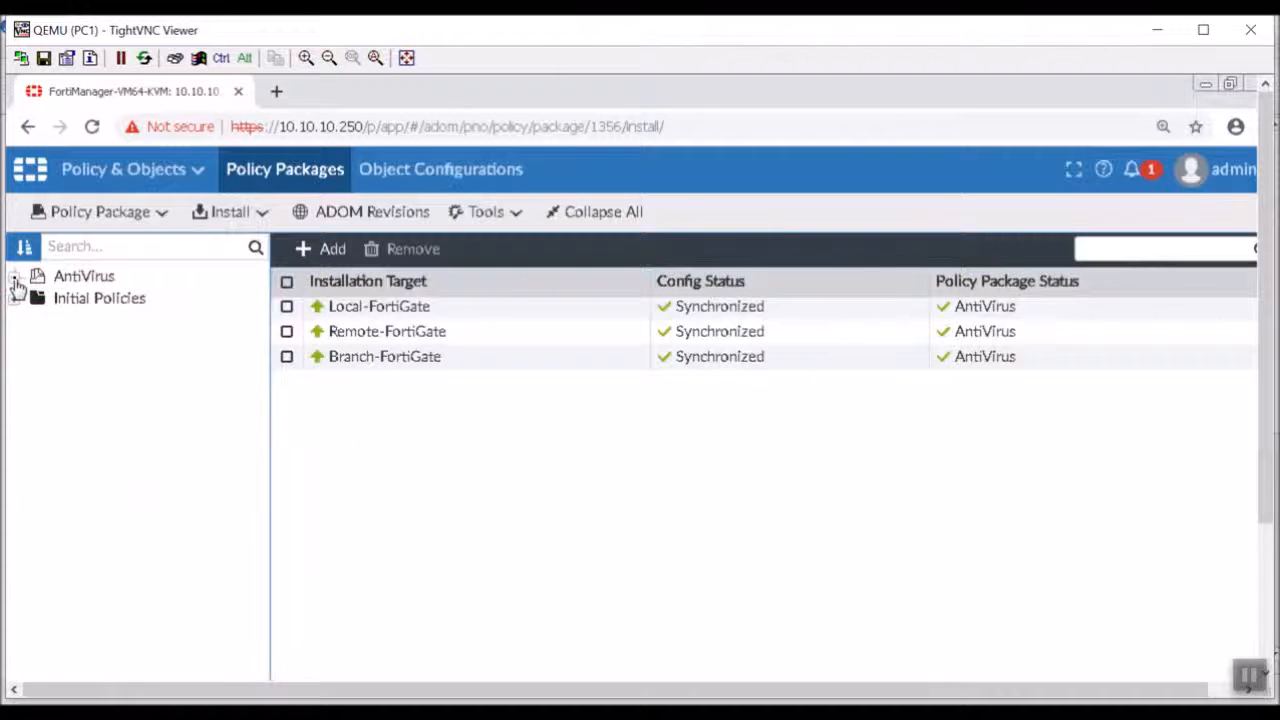
{"action": "right_click", "coordinate": [61, 348]}
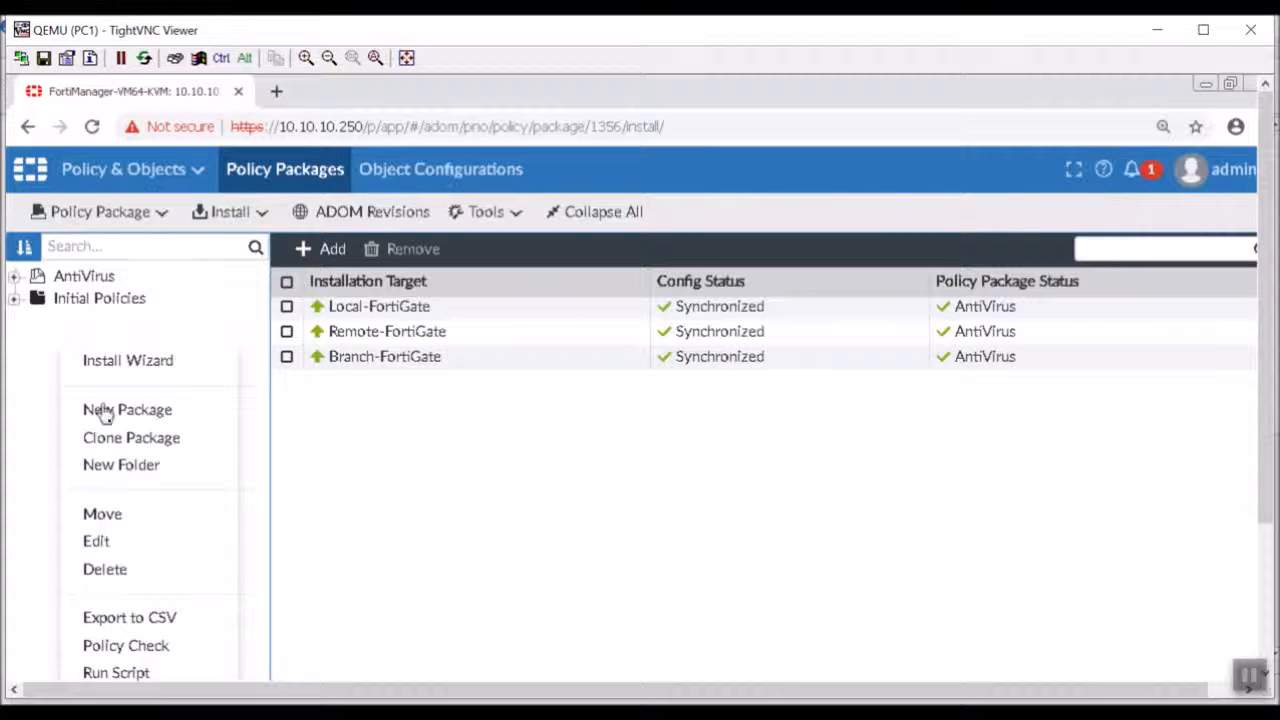
{"action": "left_click", "coordinate": [44, 470]}
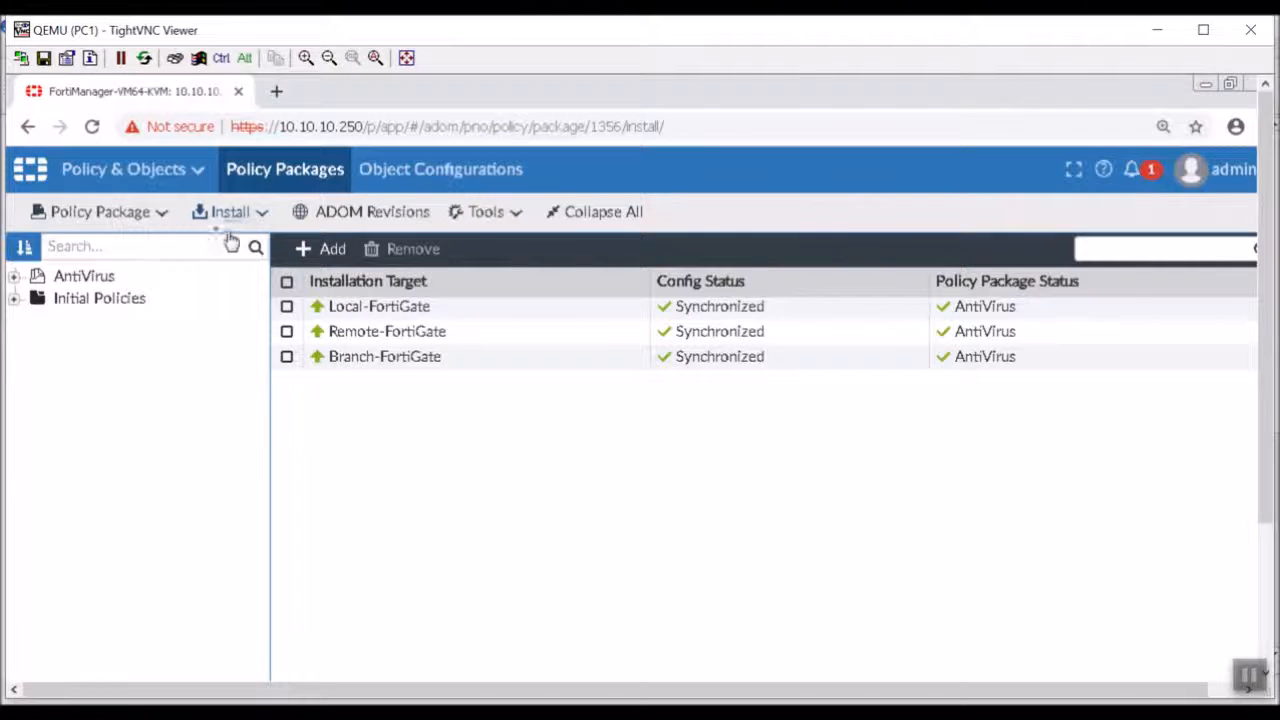
Create a new policy folder named Branch Offices at the top level of the policy packages.
{"action": "left_click", "coordinate": [116, 216]}
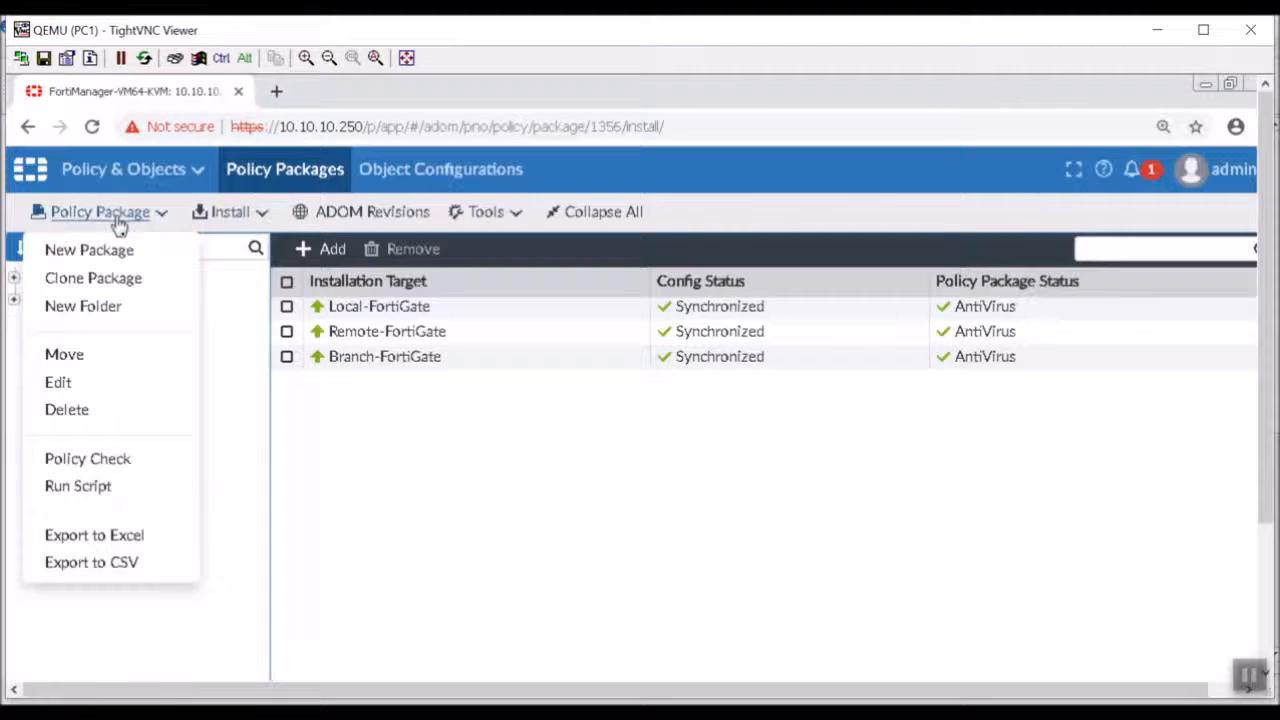
{"action": "left_click", "coordinate": [120, 308]}
{"action": "left_click", "coordinate": [593, 475]}
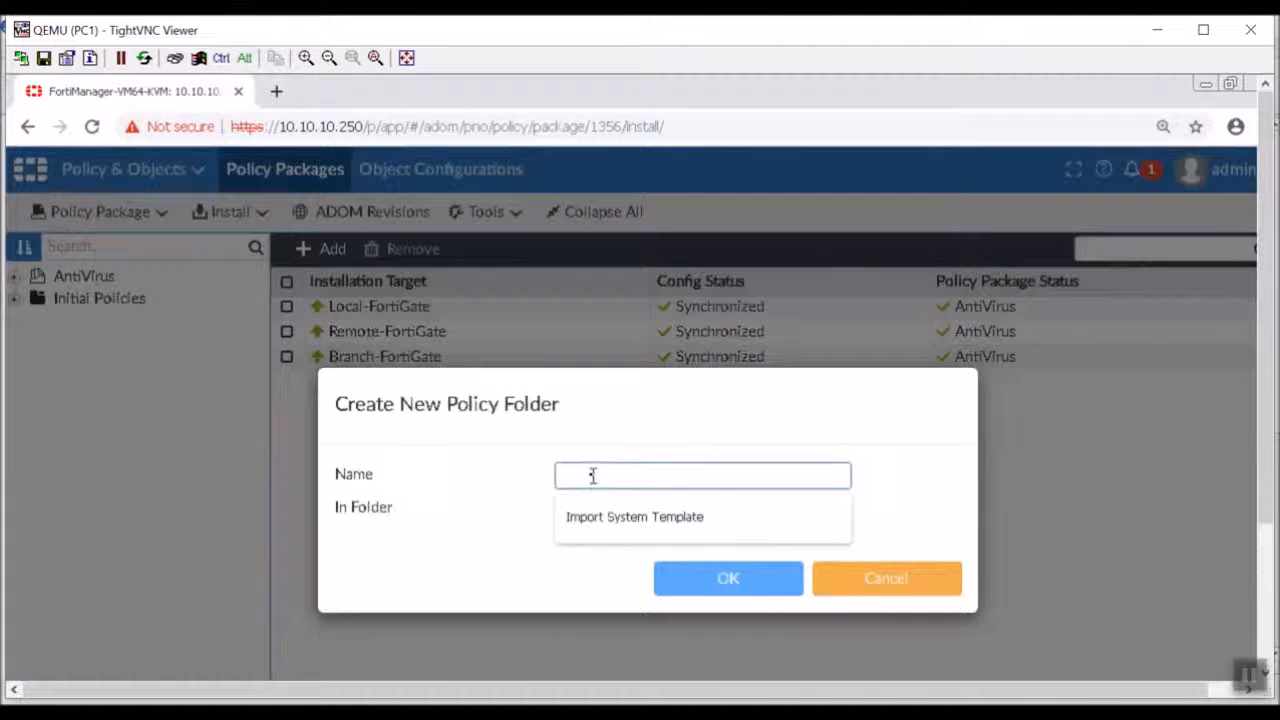
{"action": "type", "text": "R"}
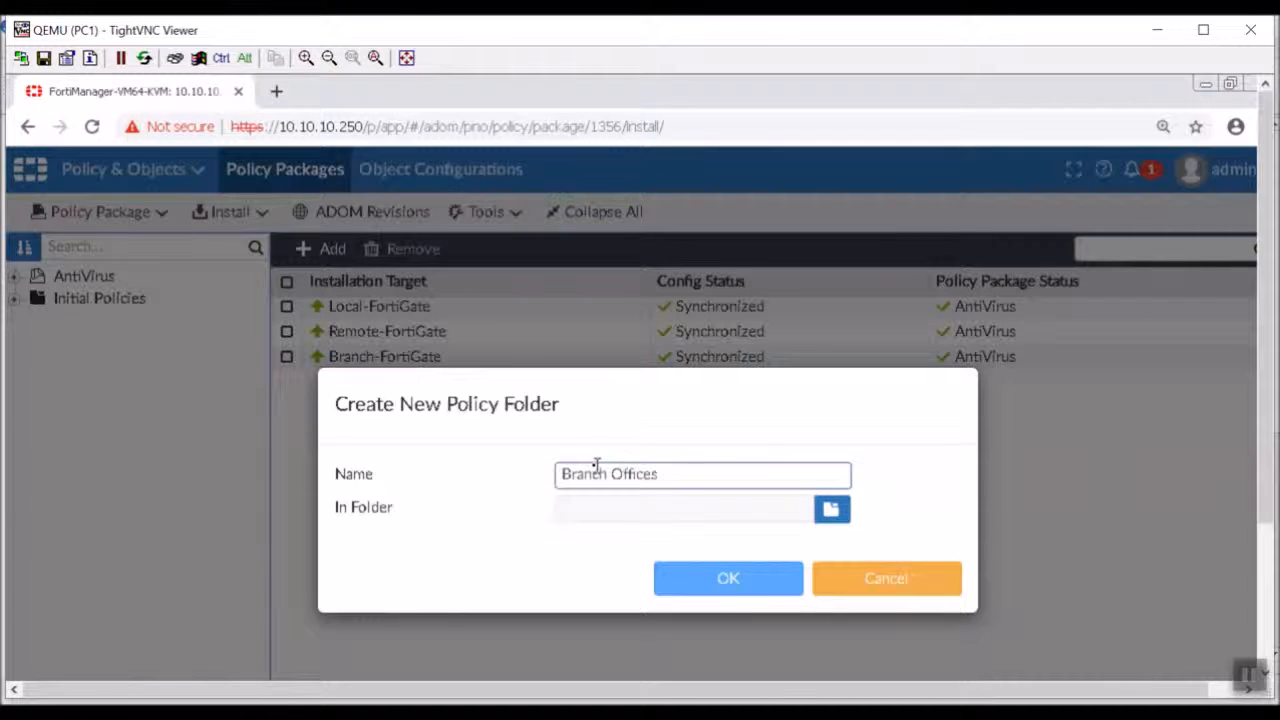
{"action": "left_click", "coordinate": [780, 577]}
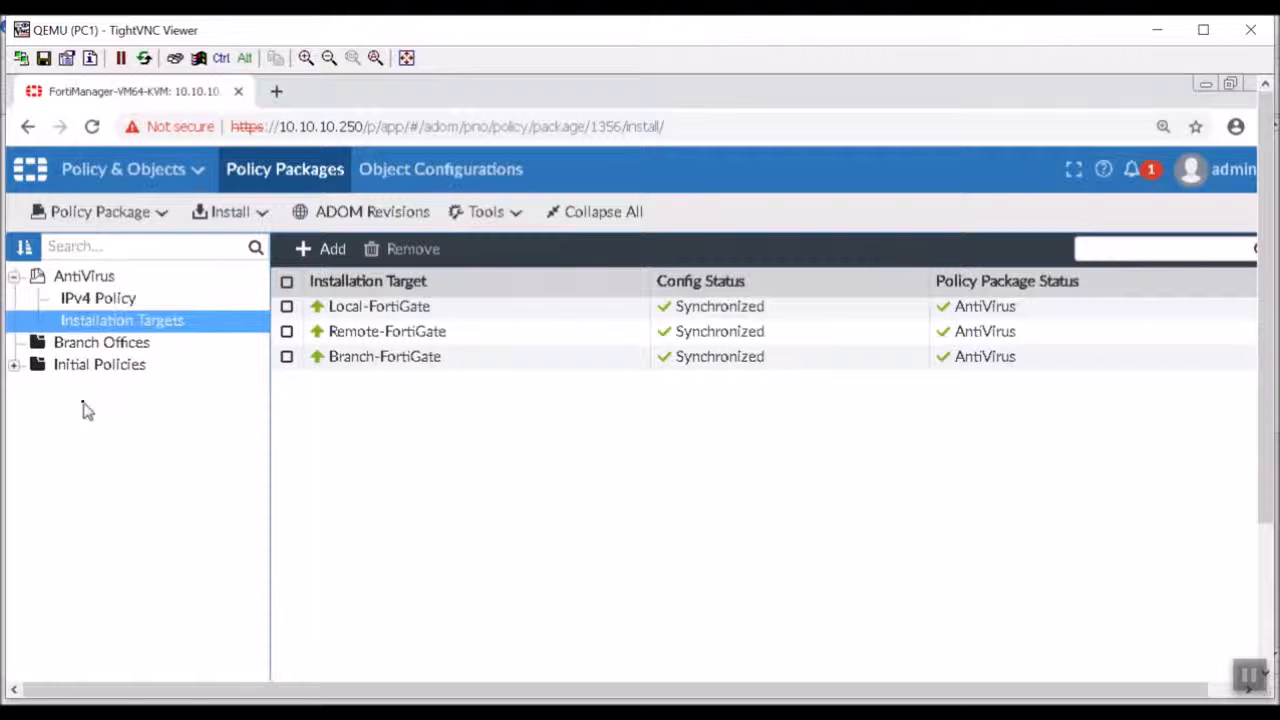
Review the IPv4 policies of the AntiVirus policy package.
{"action": "left_click", "coordinate": [103, 346]}
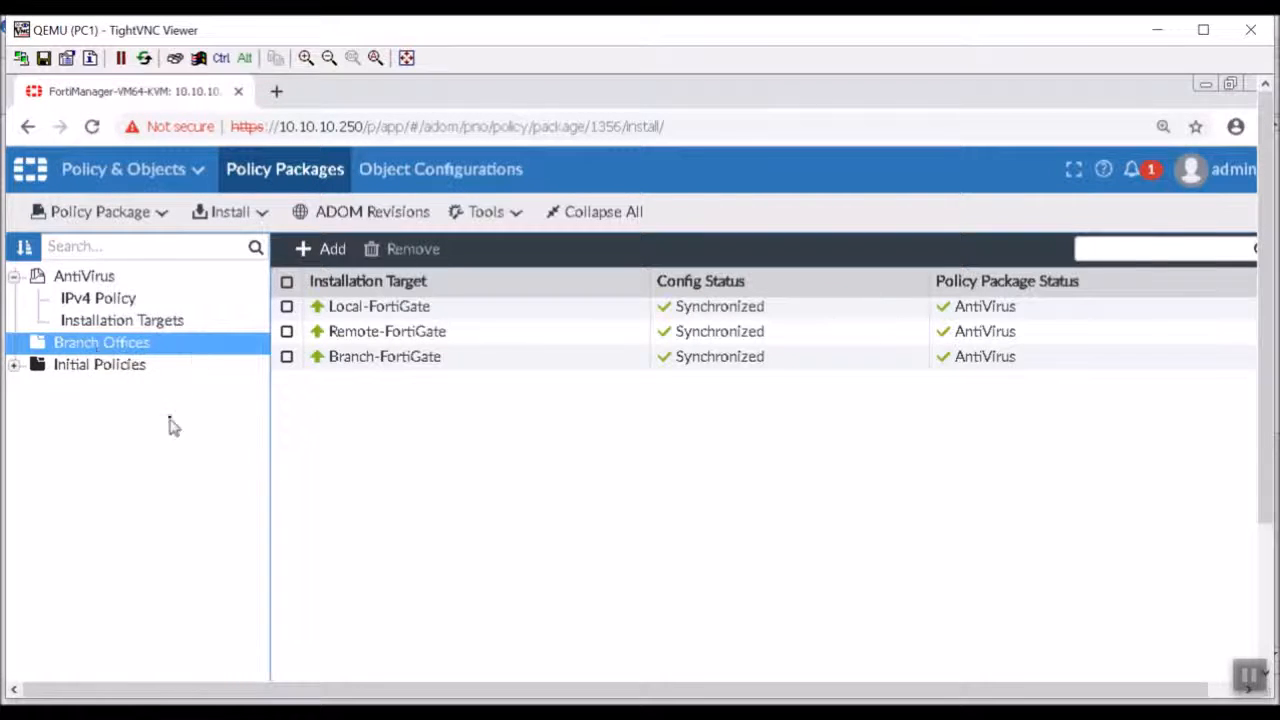
{"action": "double_click", "coordinate": [105, 278]}
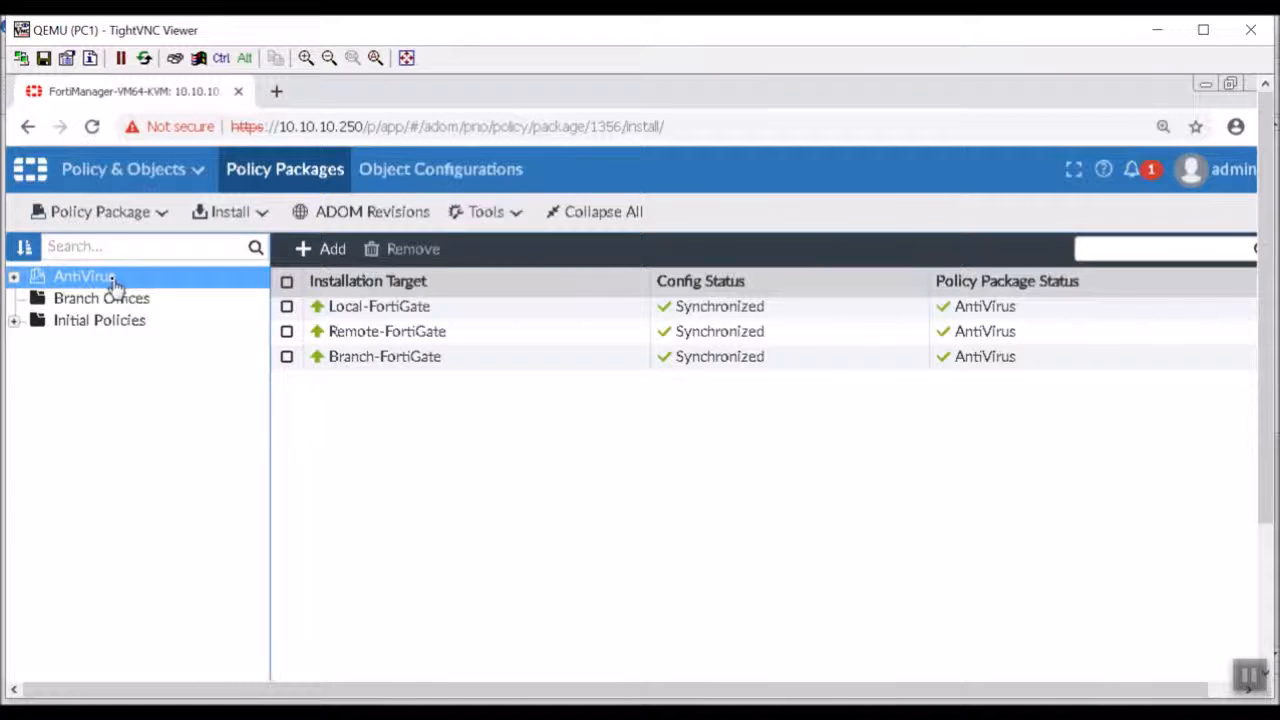
{"action": "double_click", "coordinate": [110, 280]}
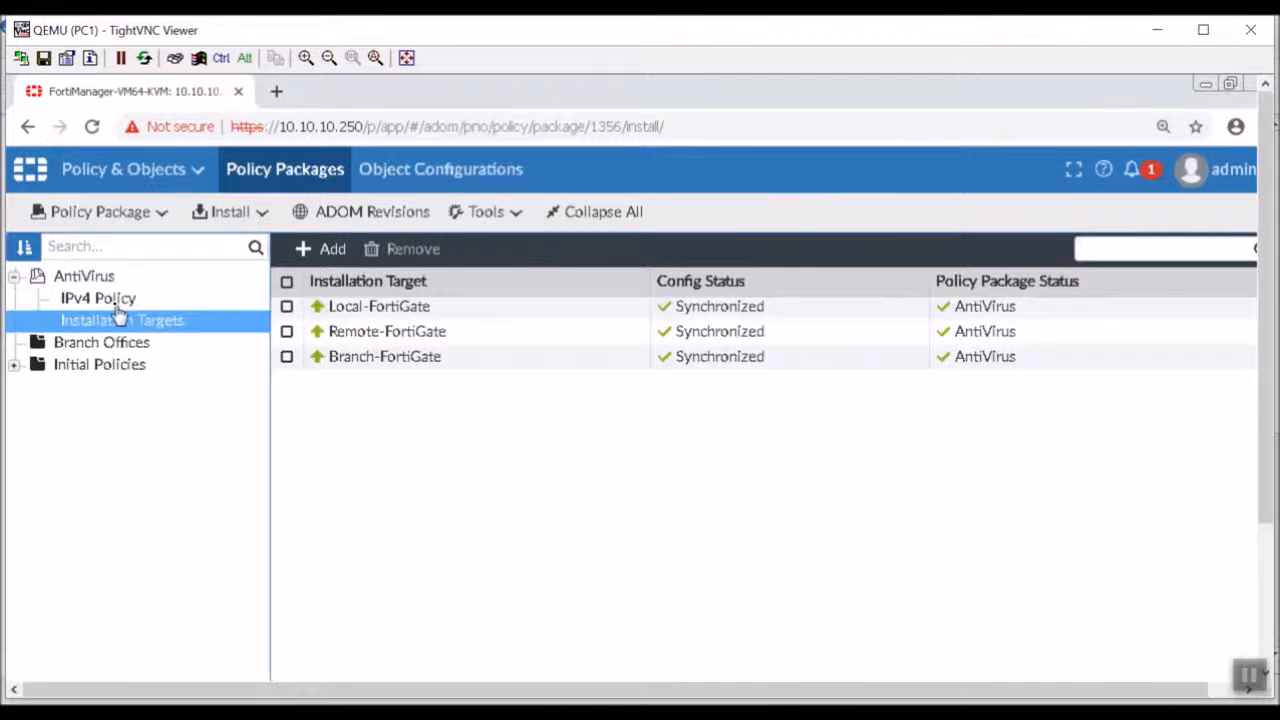
{"action": "left_click", "coordinate": [116, 302]}
{"action": "double_click", "coordinate": [106, 278]}
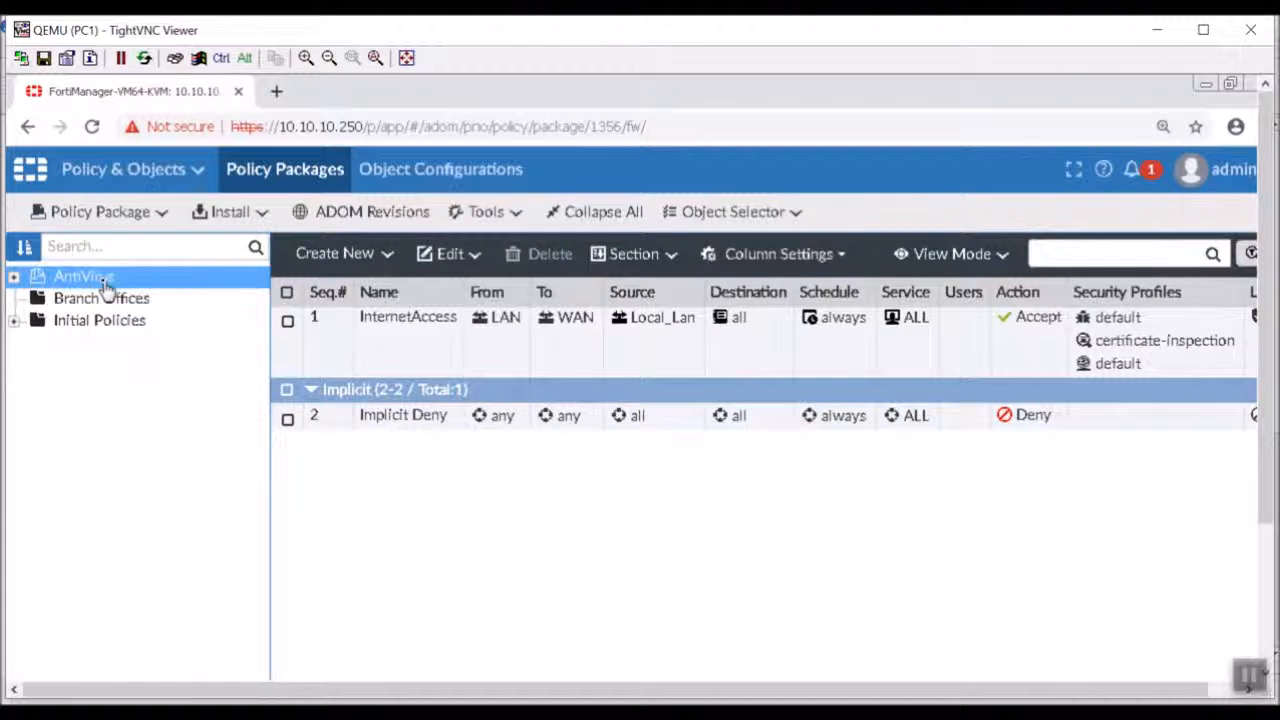
Clone the AntiVirus policy package as Baseline in the Branch Offices folder.
{"action": "right_click", "coordinate": [106, 298]}
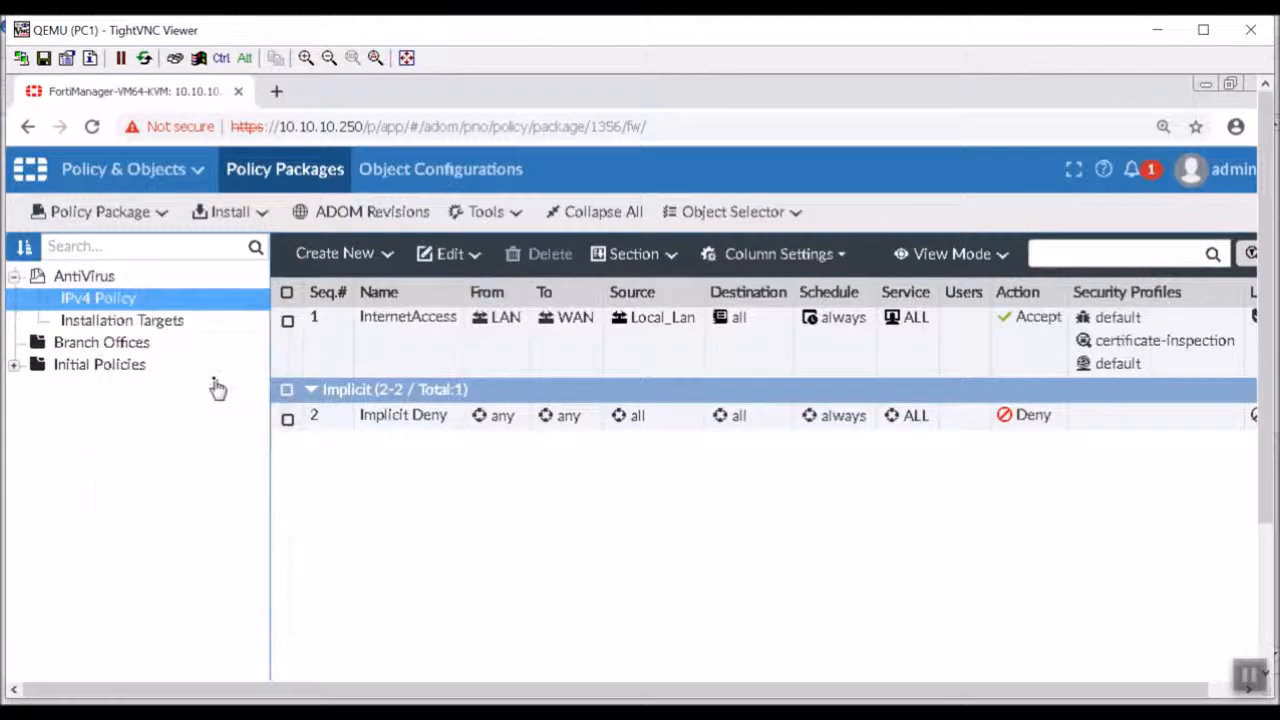
{"action": "left_click", "coordinate": [216, 388]}
{"action": "left_click_drag", "start_coordinate": [603, 477], "coordinate": [331, 457]}
{"action": "type", "text": "Baseline"}
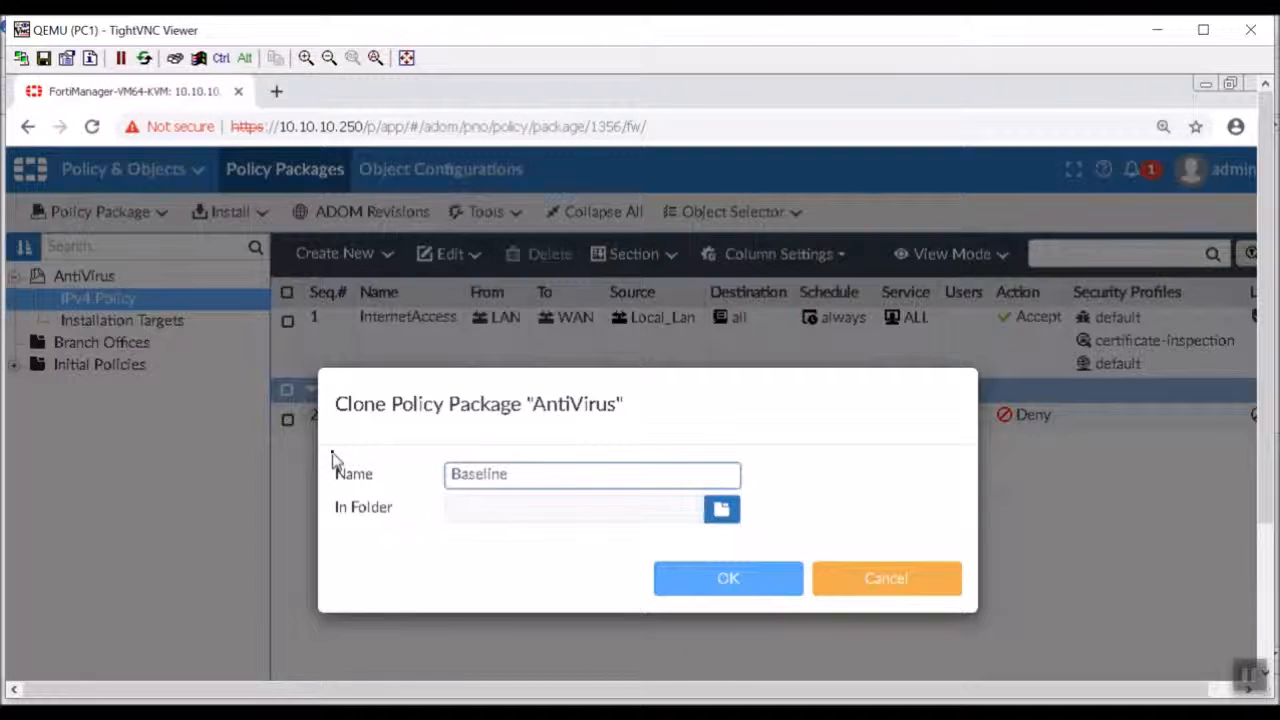
{"action": "left_click", "coordinate": [721, 509]}
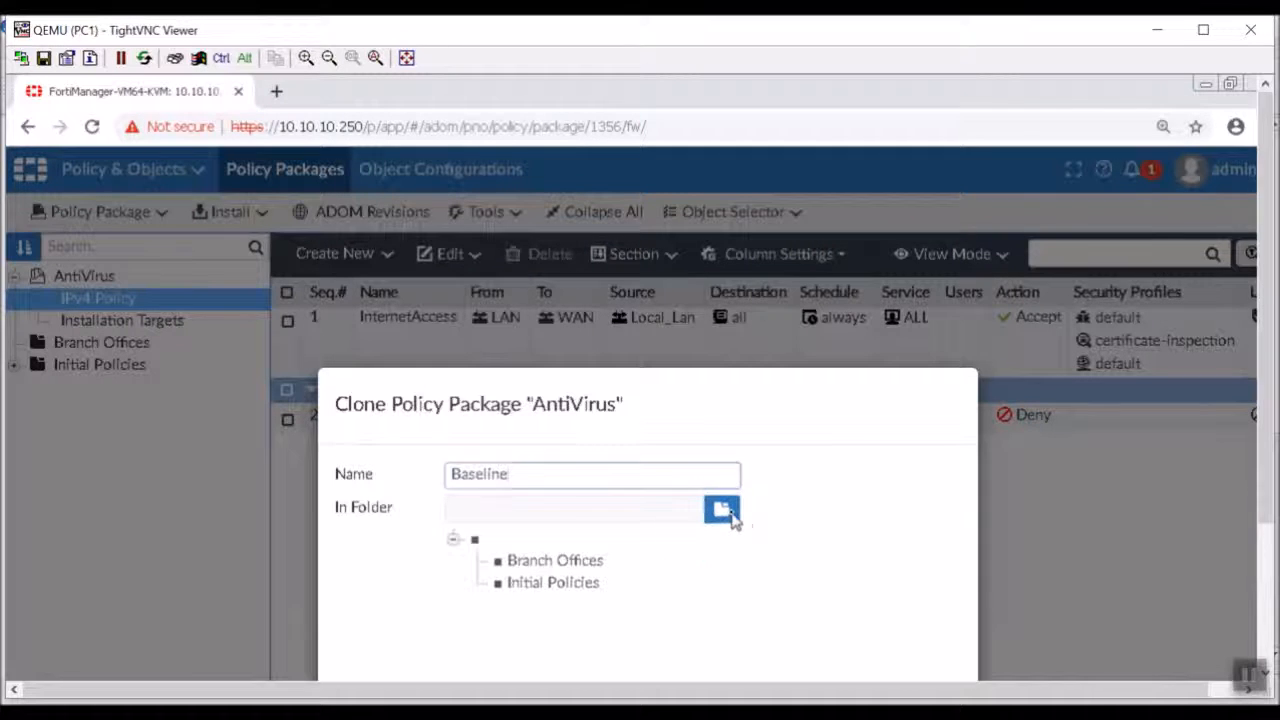
{"action": "left_click", "coordinate": [594, 562]}
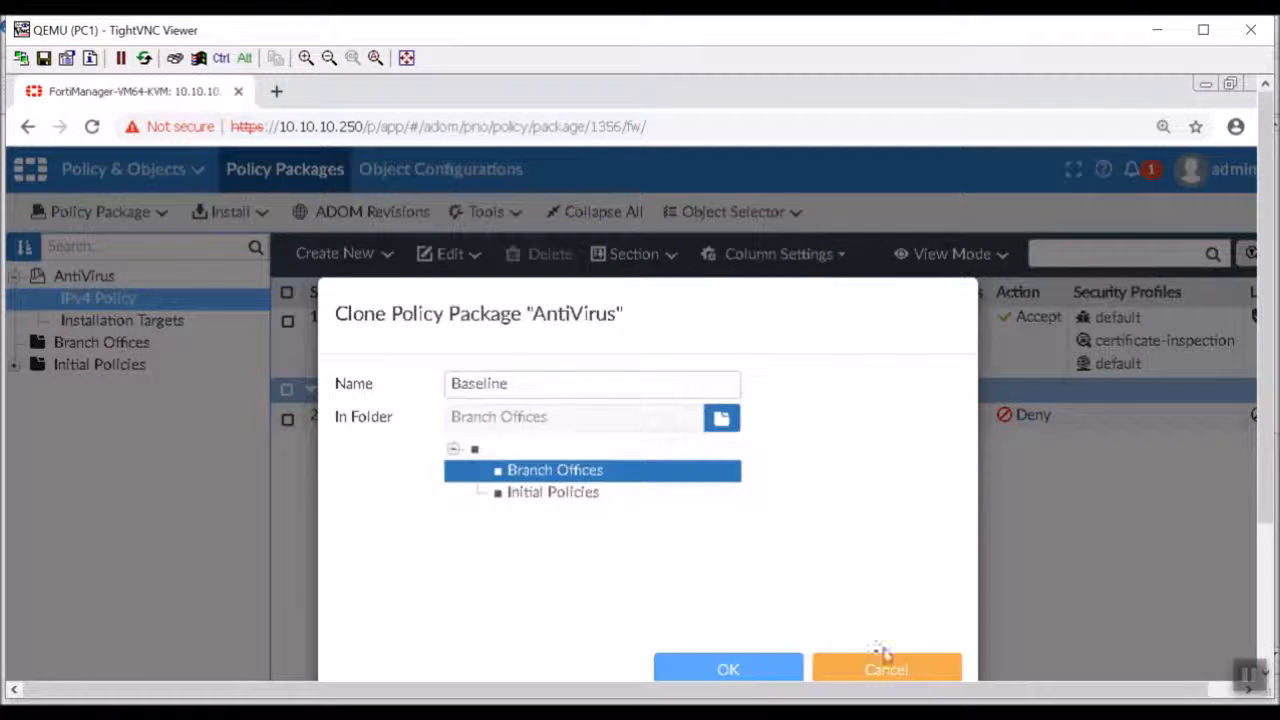
{"action": "left_click", "coordinate": [786, 672]}
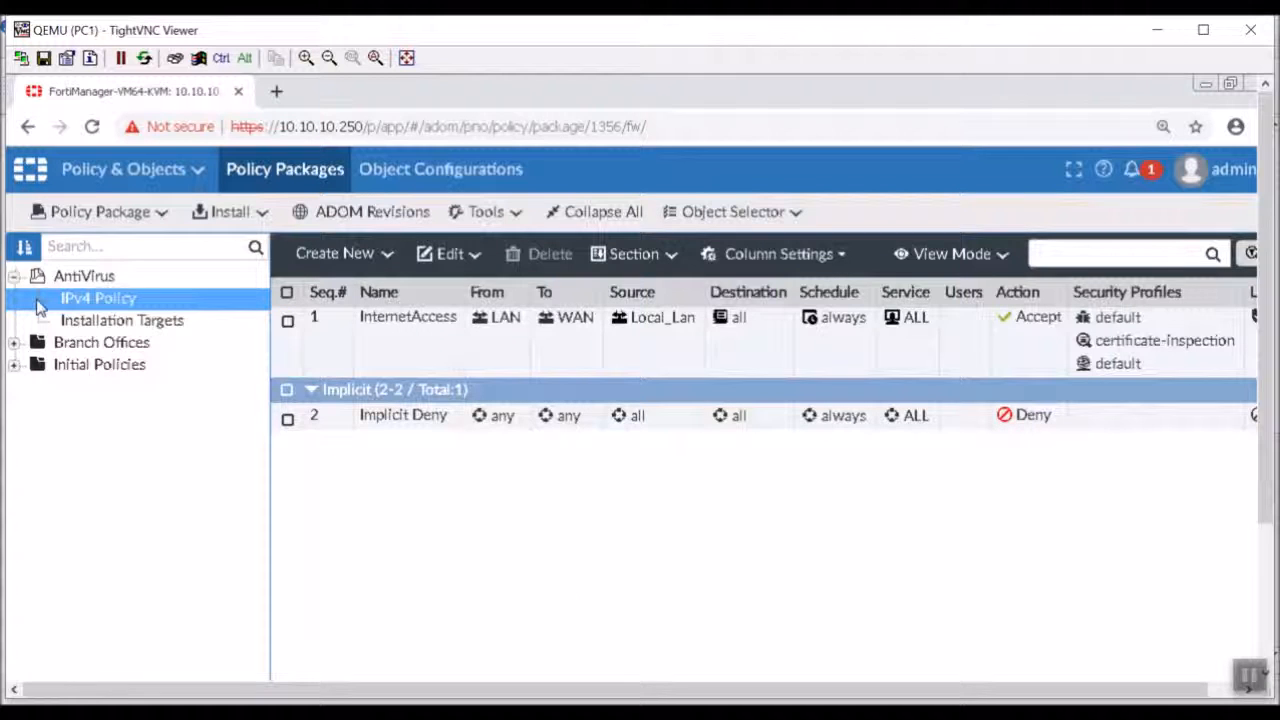
Open the IPv4 policies of the Baseline package in the Branch Offices folder.
{"action": "left_click", "coordinate": [14, 343]}
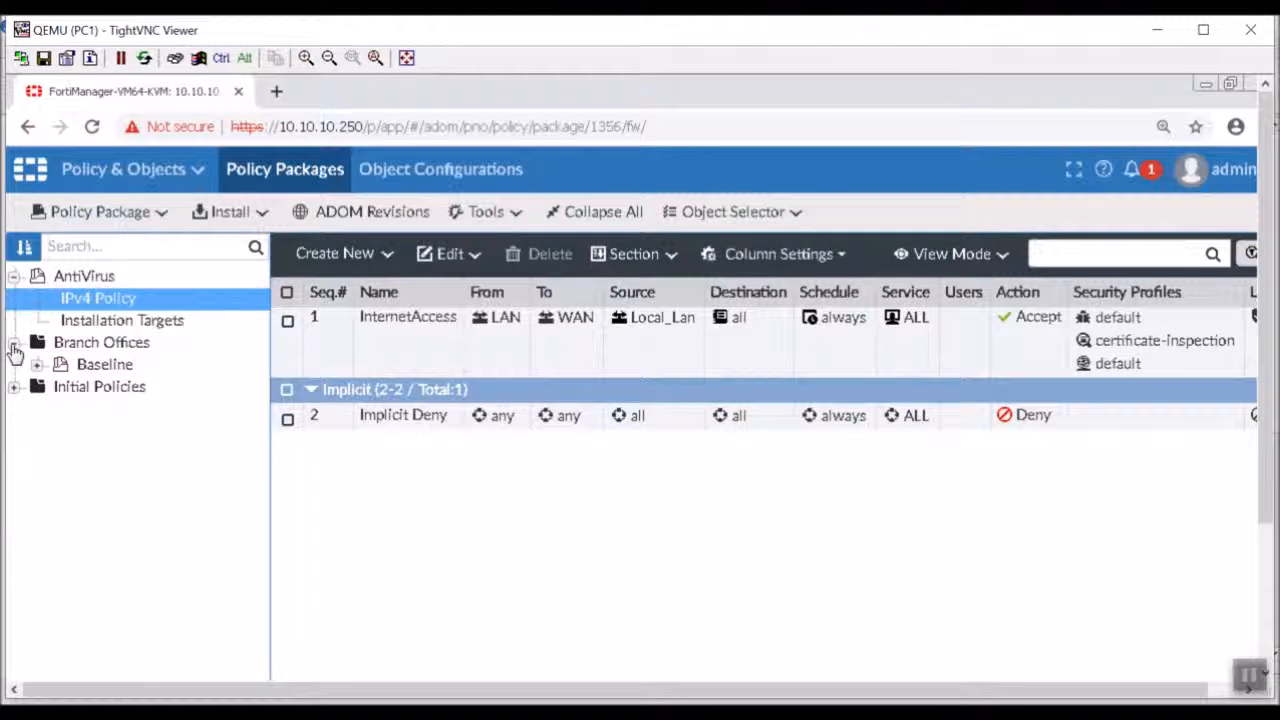
{"action": "left_click", "coordinate": [36, 364]}
{"action": "left_click", "coordinate": [100, 387]}
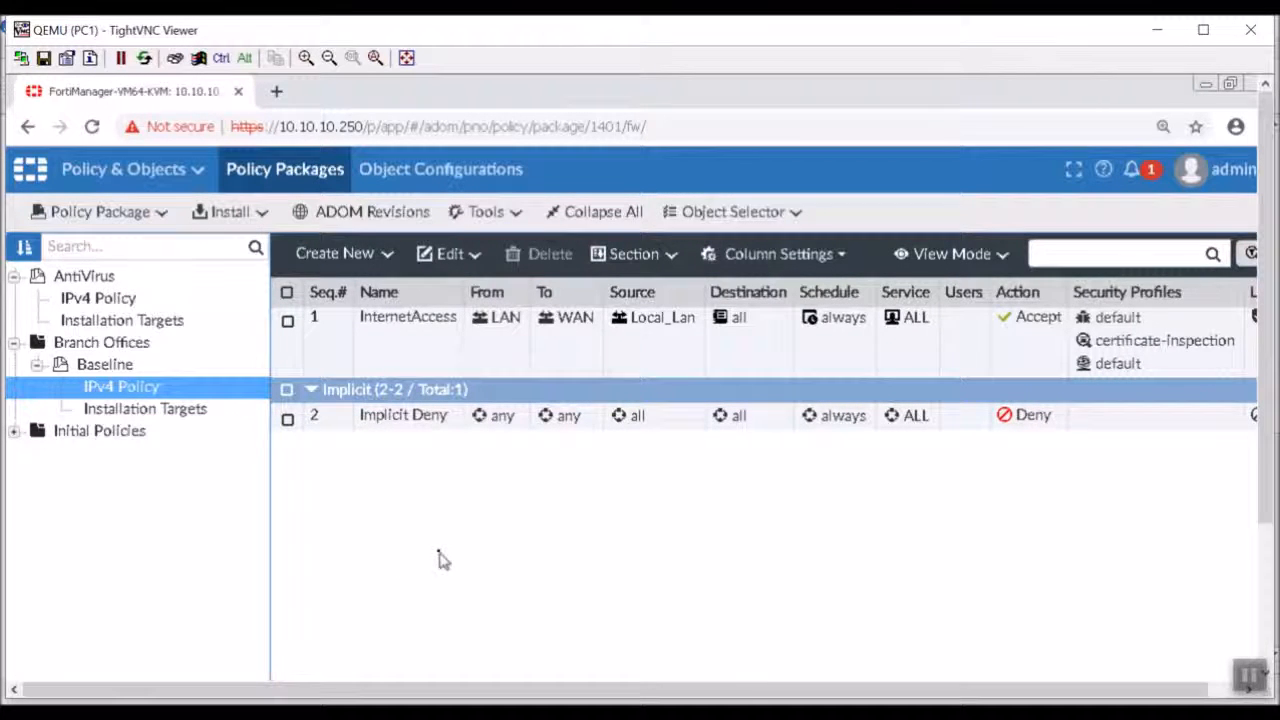
{"action": "left_click_drag", "start_coordinate": [705, 697], "coordinate": [754, 694]}
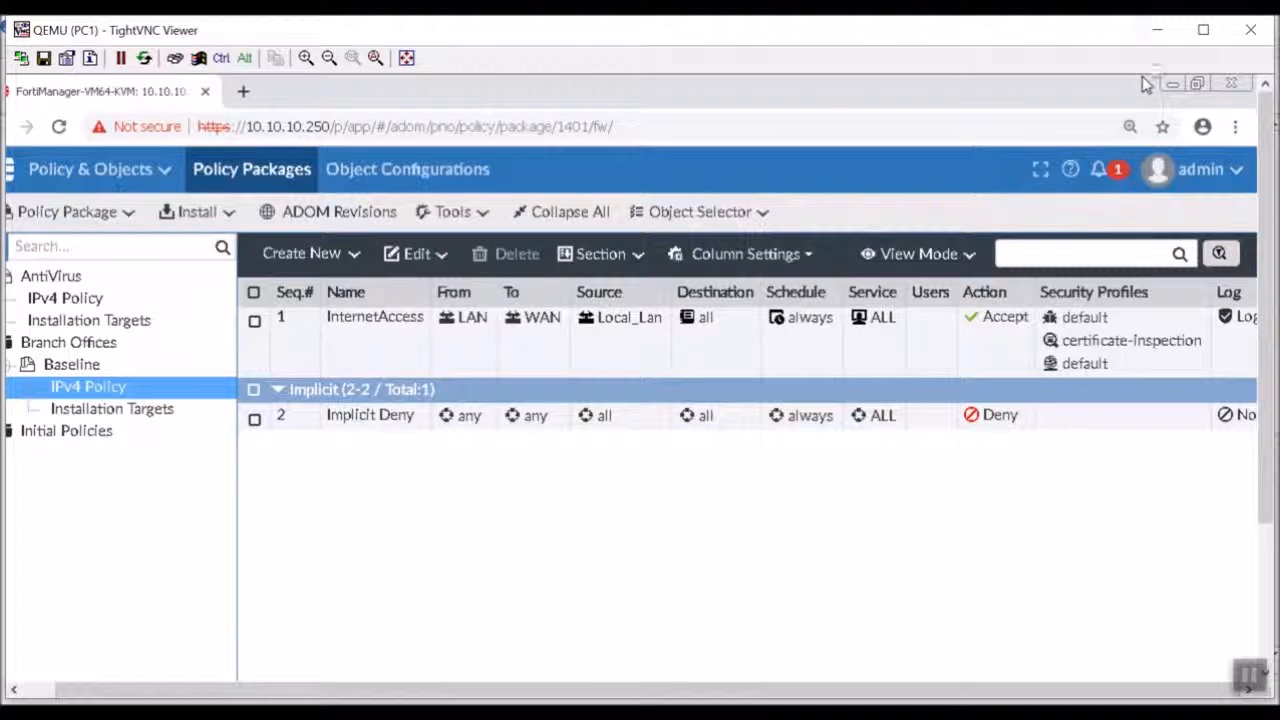
Switch to GNS3 to examine the lab network topology, and return to the FortiManager session on PC1.
{"action": "left_click", "coordinate": [1157, 30]}
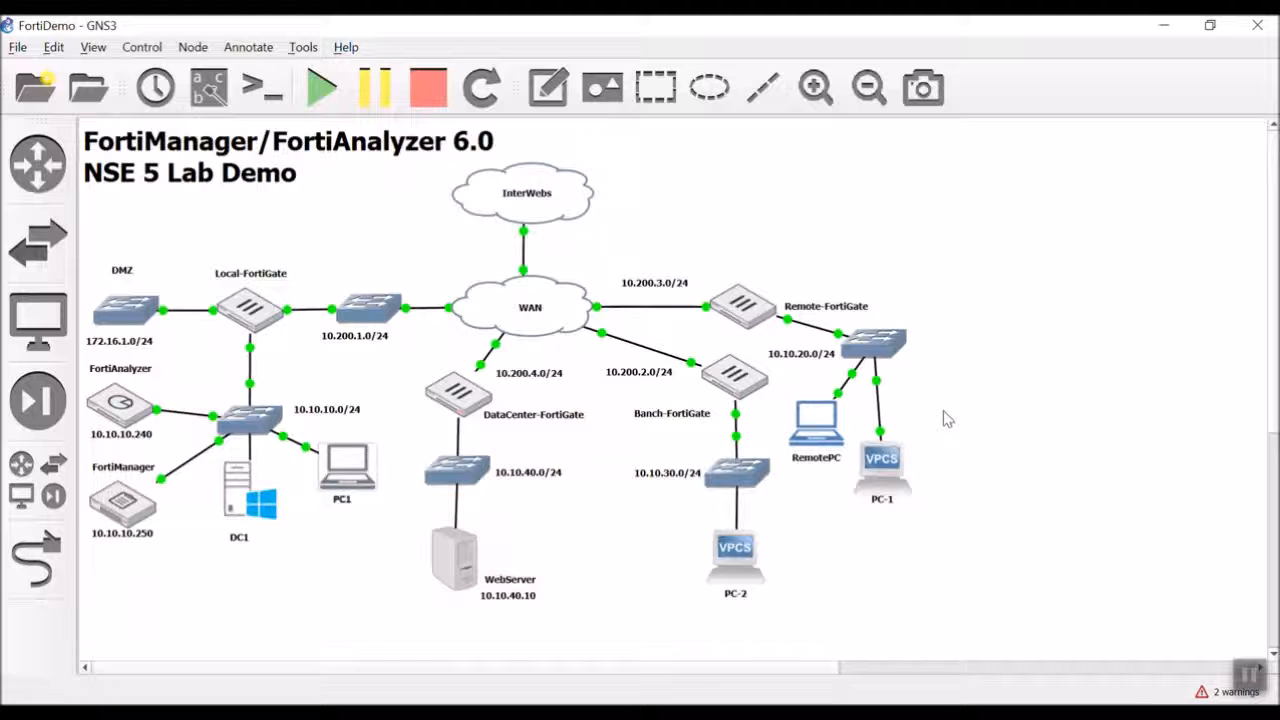
{"action": "mouse_move", "coordinate": [908, 712]}
{"action": "left_click", "coordinate": [908, 656]}
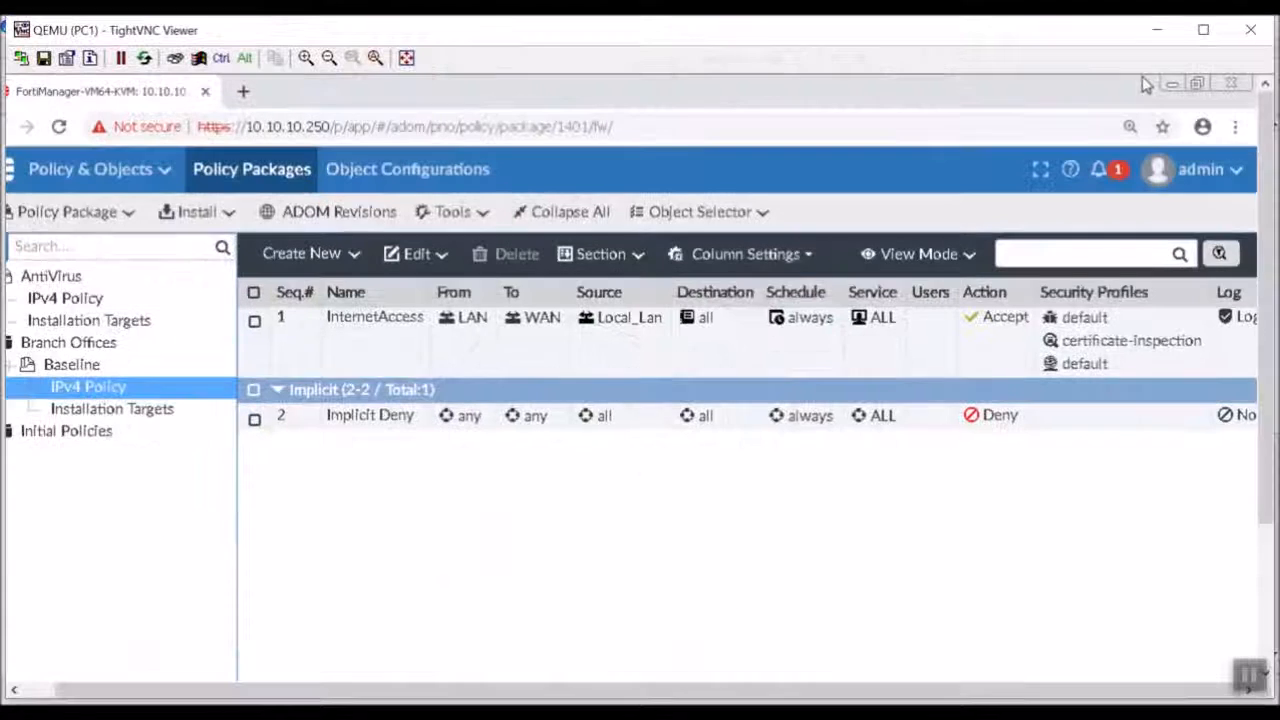
{"action": "right_click", "coordinate": [357, 346]}
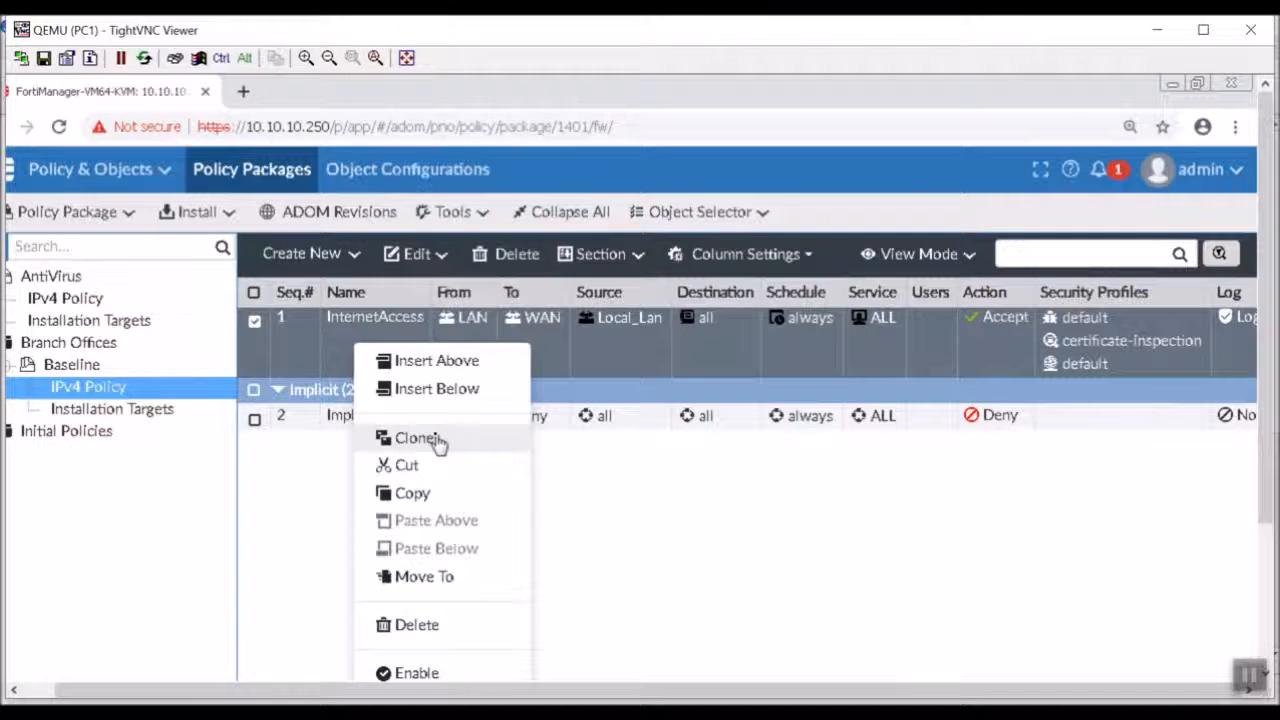
{"action": "left_click", "coordinate": [443, 497]}
{"action": "right_click", "coordinate": [440, 372]}
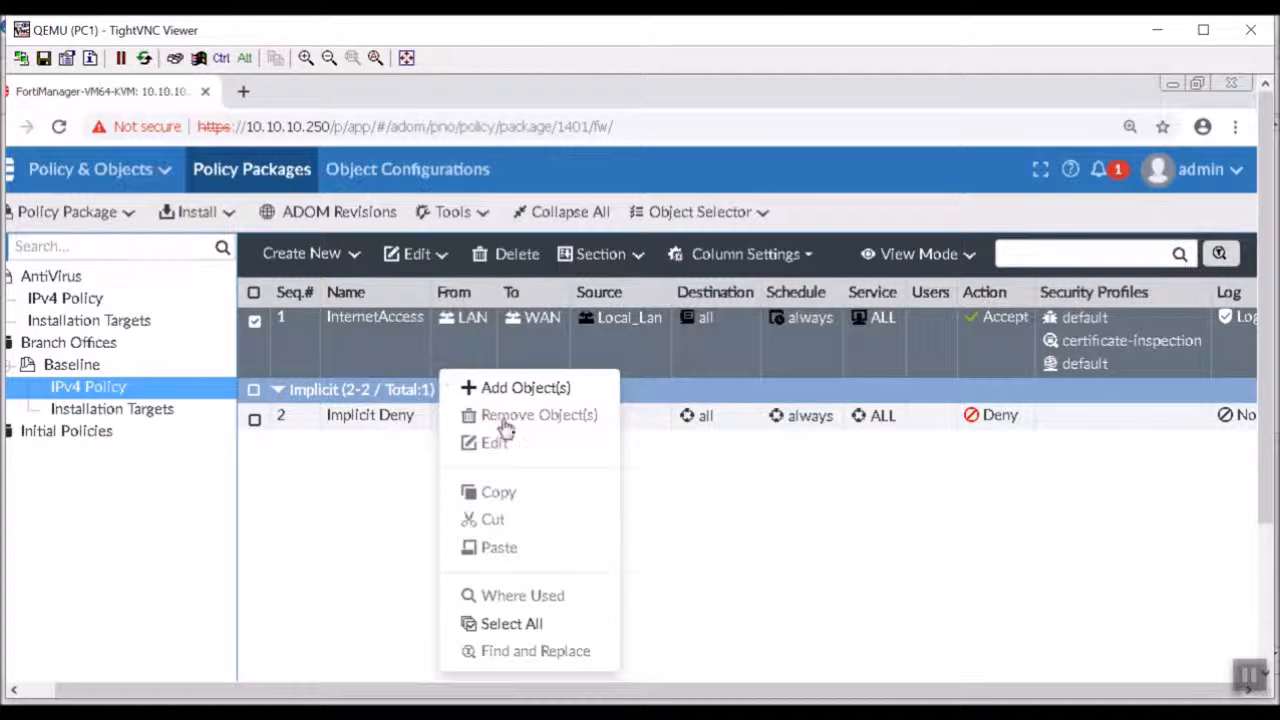
{"action": "left_click", "coordinate": [399, 515]}
Start a clone of the InternetAccess policy in the Baseline package and name it InternetAccess_WebMonitor.
{"action": "right_click", "coordinate": [429, 346]}
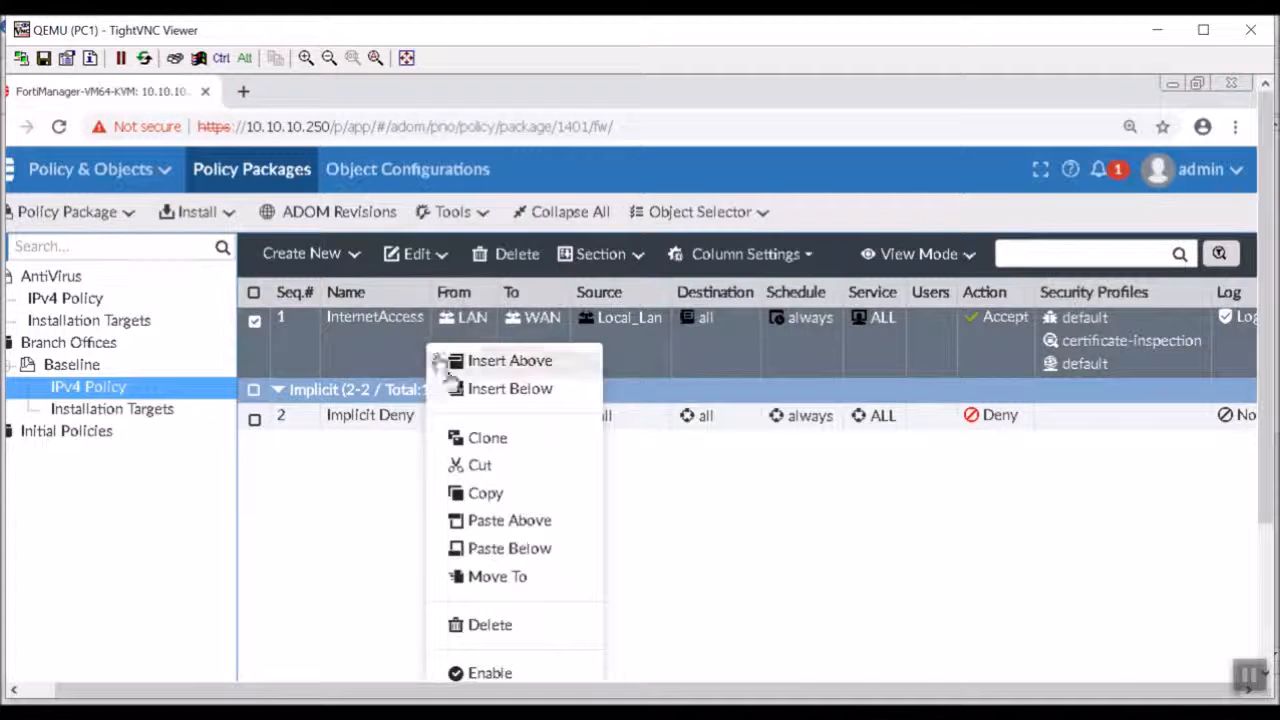
{"action": "left_click", "coordinate": [466, 437]}
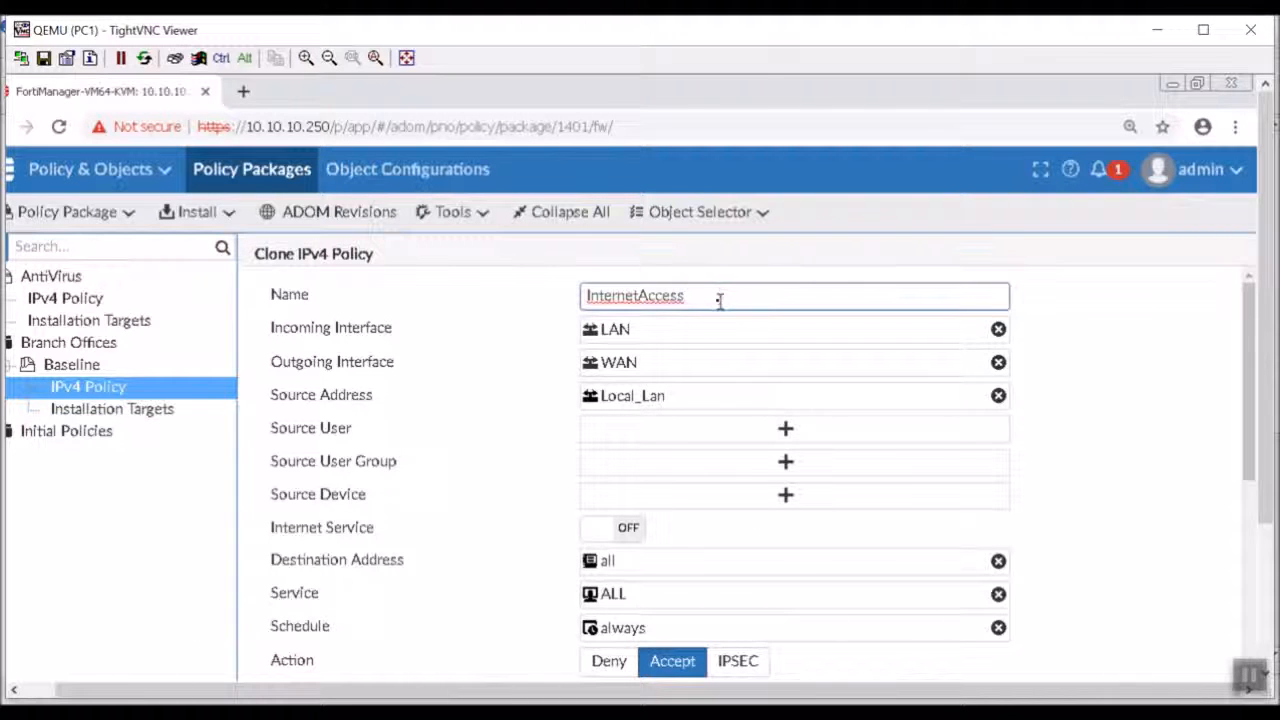
{"action": "type", "text": "_Bran"}
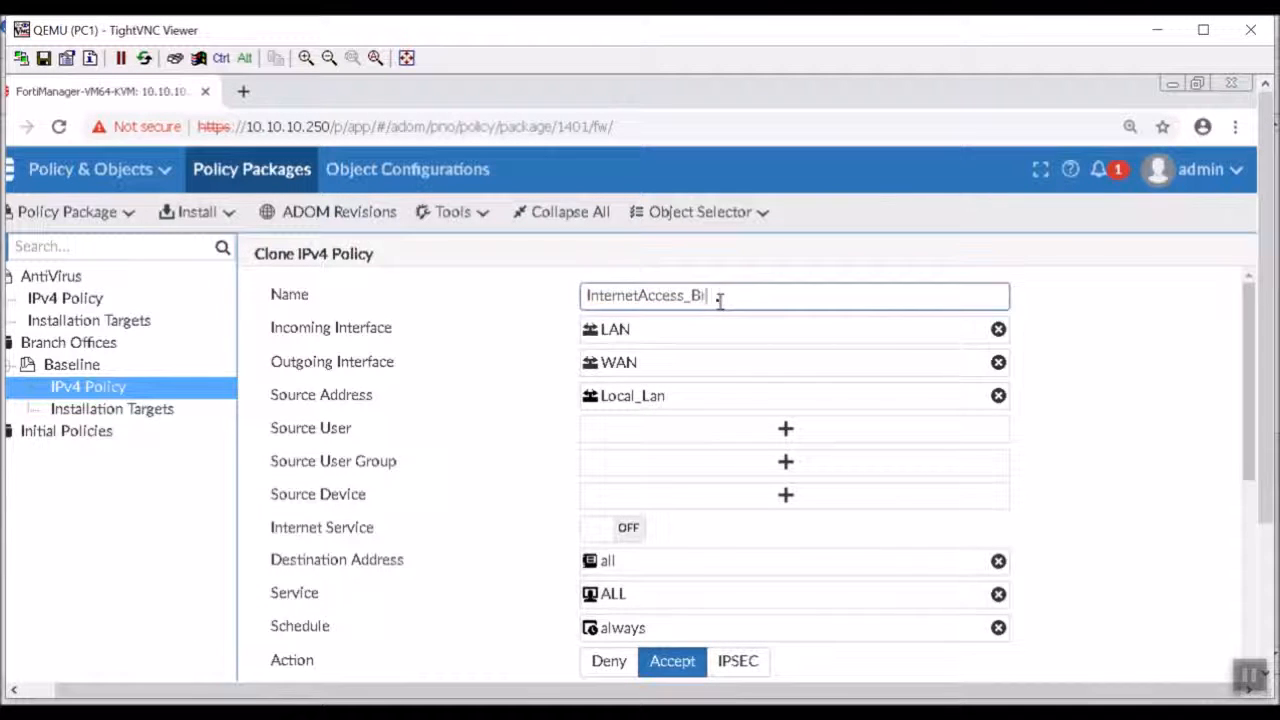
{"action": "key", "text": "BackSpace"}
{"action": "key", "text": "BackSpace"}
{"action": "type", "text": "WE"}
{"action": "key", "text": "BackSpace"}
{"action": "type", "text": "ebMonitor"}
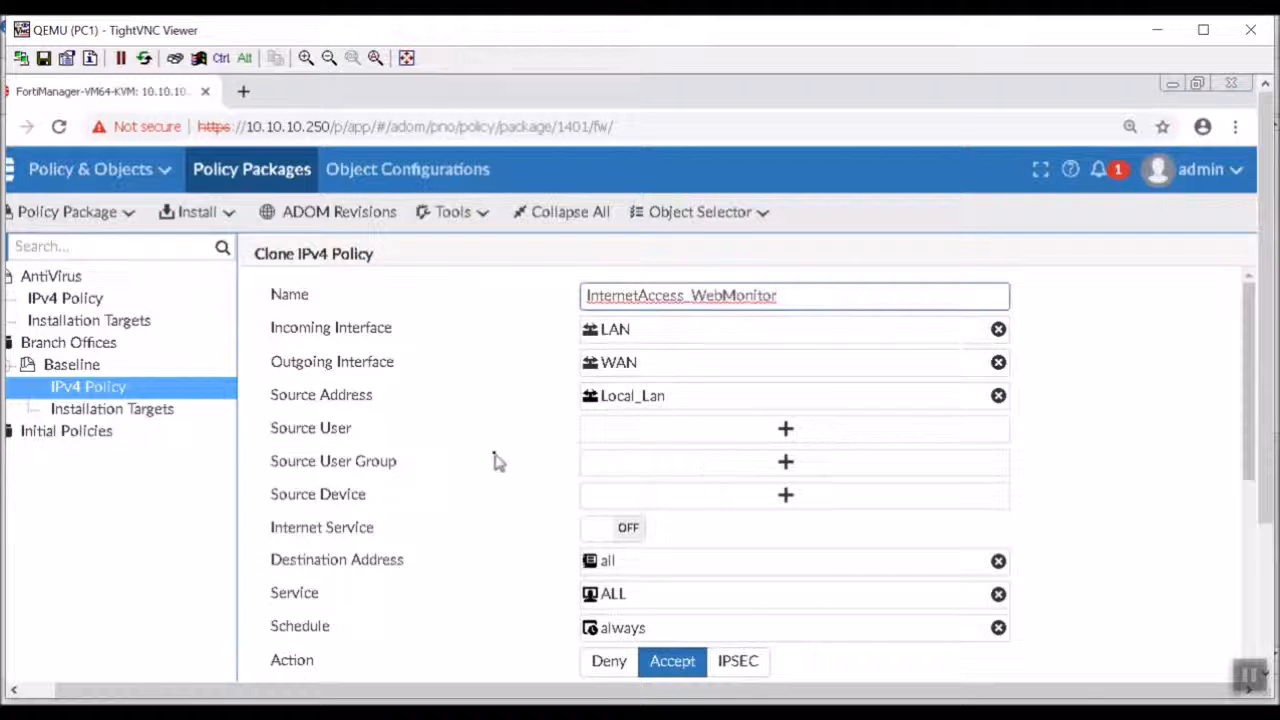
Assign the monitor-all web filter profile to the cloned policy's security profiles.
{"action": "scroll", "coordinate": [500, 458], "scroll_direction": "down", "scroll_amount": 1}
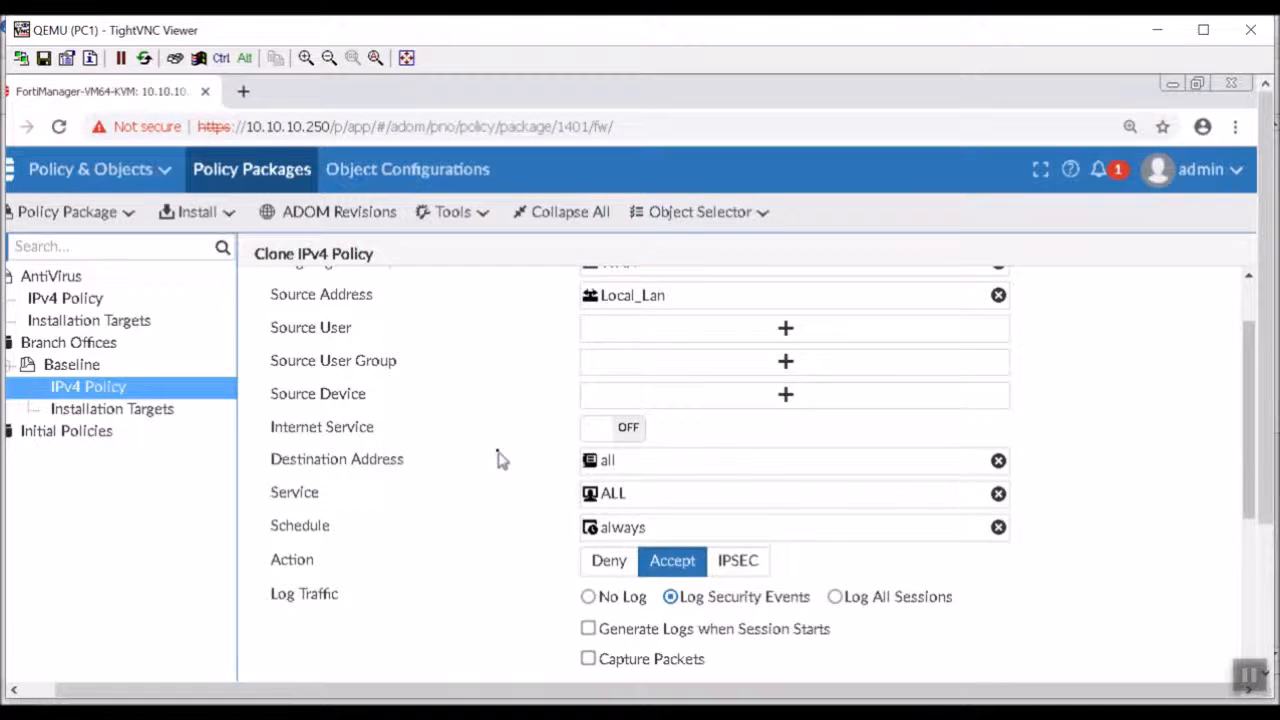
{"action": "scroll", "coordinate": [500, 458], "scroll_direction": "down", "scroll_amount": 1}
{"action": "scroll", "coordinate": [532, 447], "scroll_direction": "down", "scroll_amount": 1}
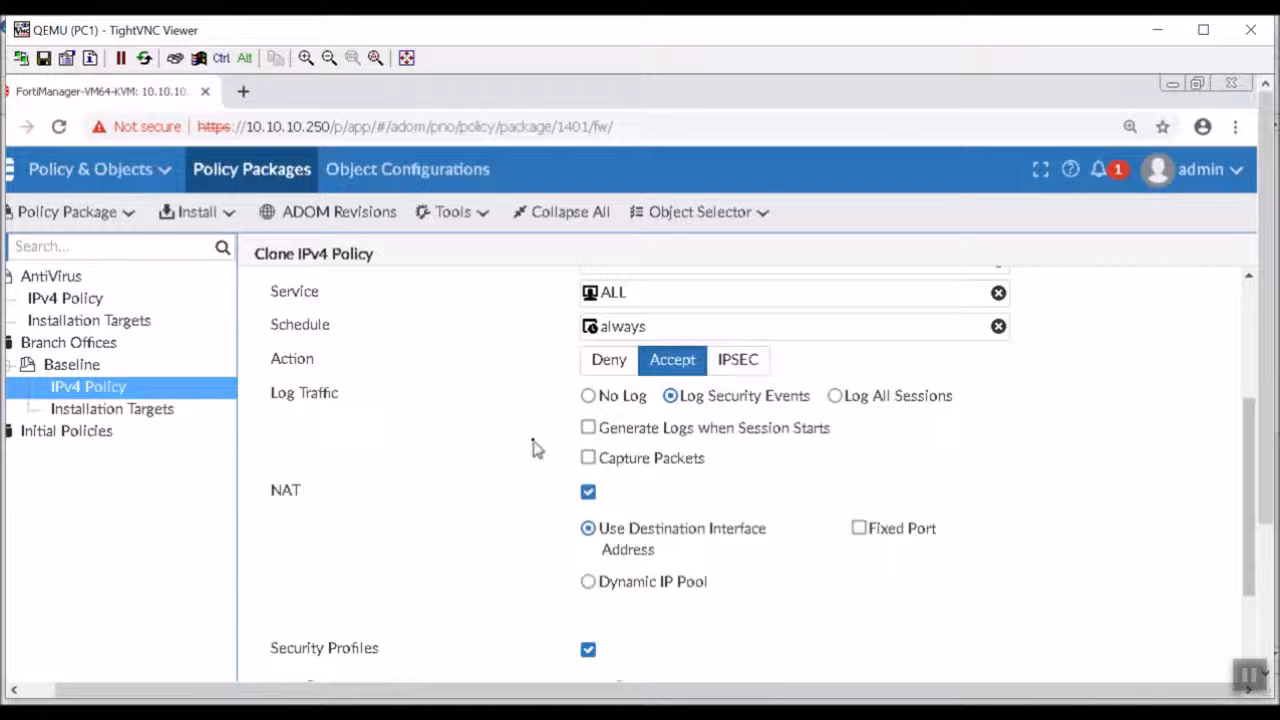
{"action": "scroll", "coordinate": [532, 447], "scroll_direction": "down", "scroll_amount": 1}
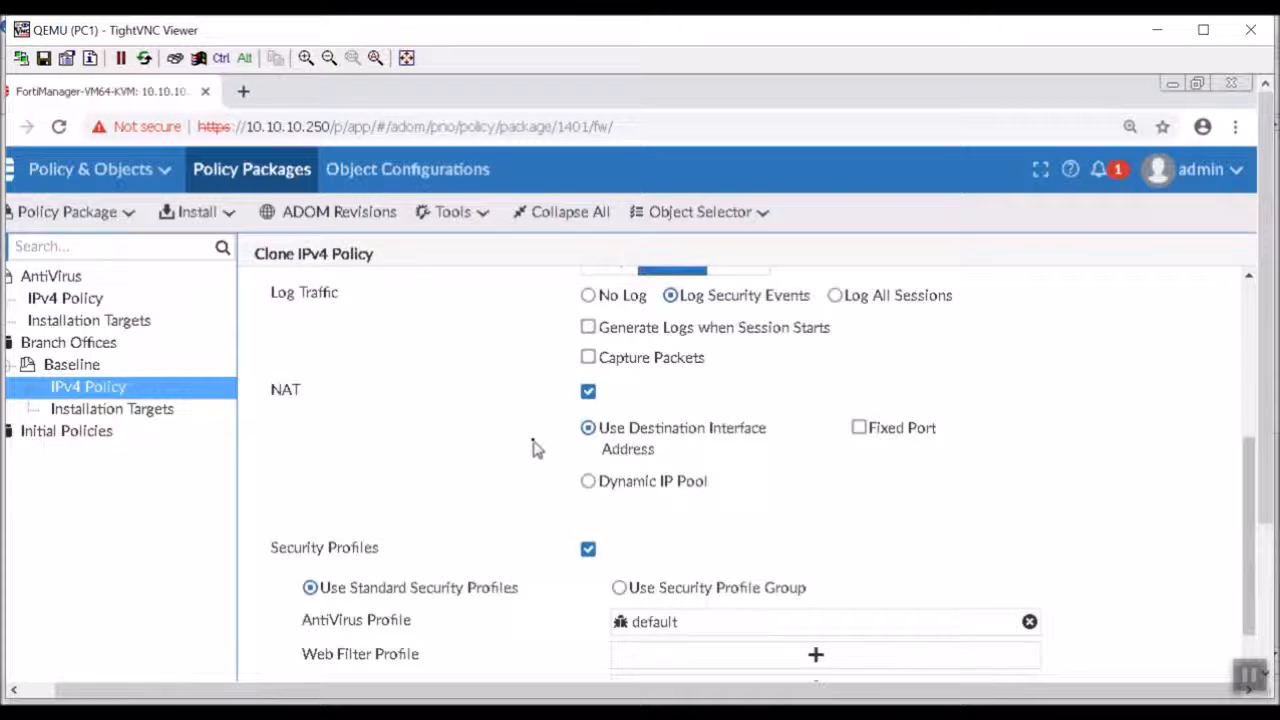
{"action": "scroll", "coordinate": [532, 447], "scroll_direction": "down", "scroll_amount": 2}
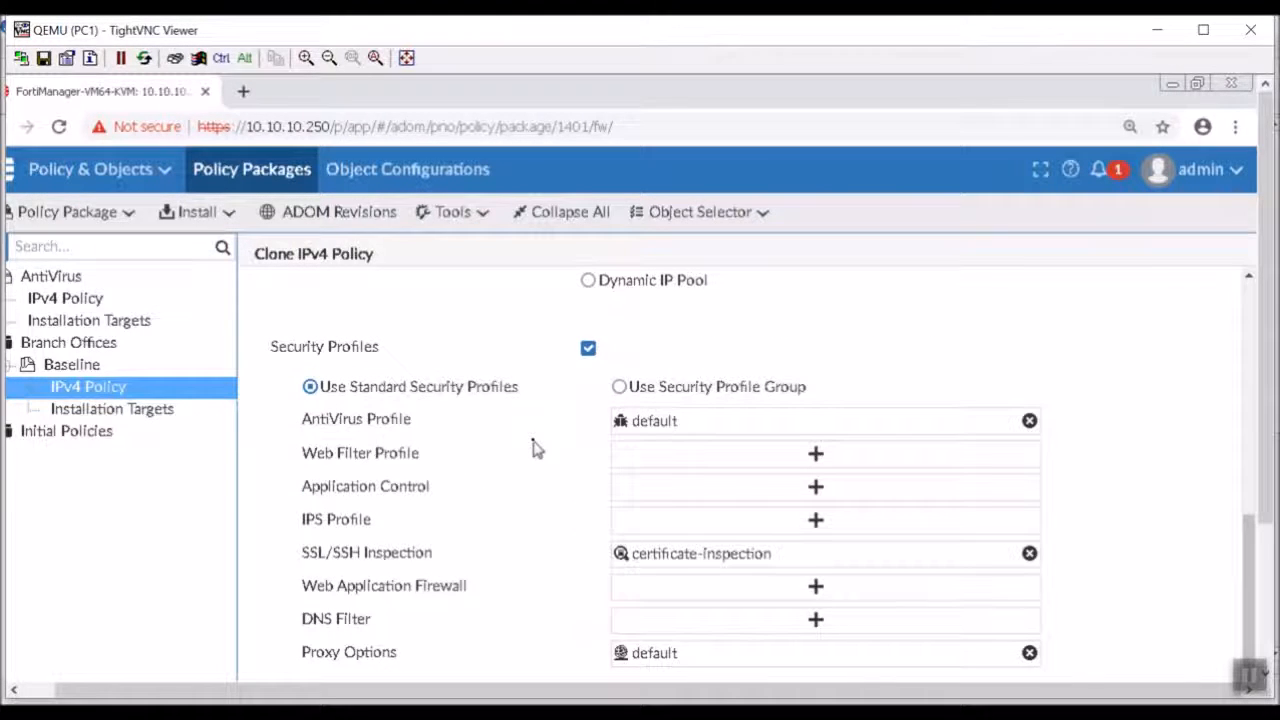
{"action": "left_click", "coordinate": [649, 464]}
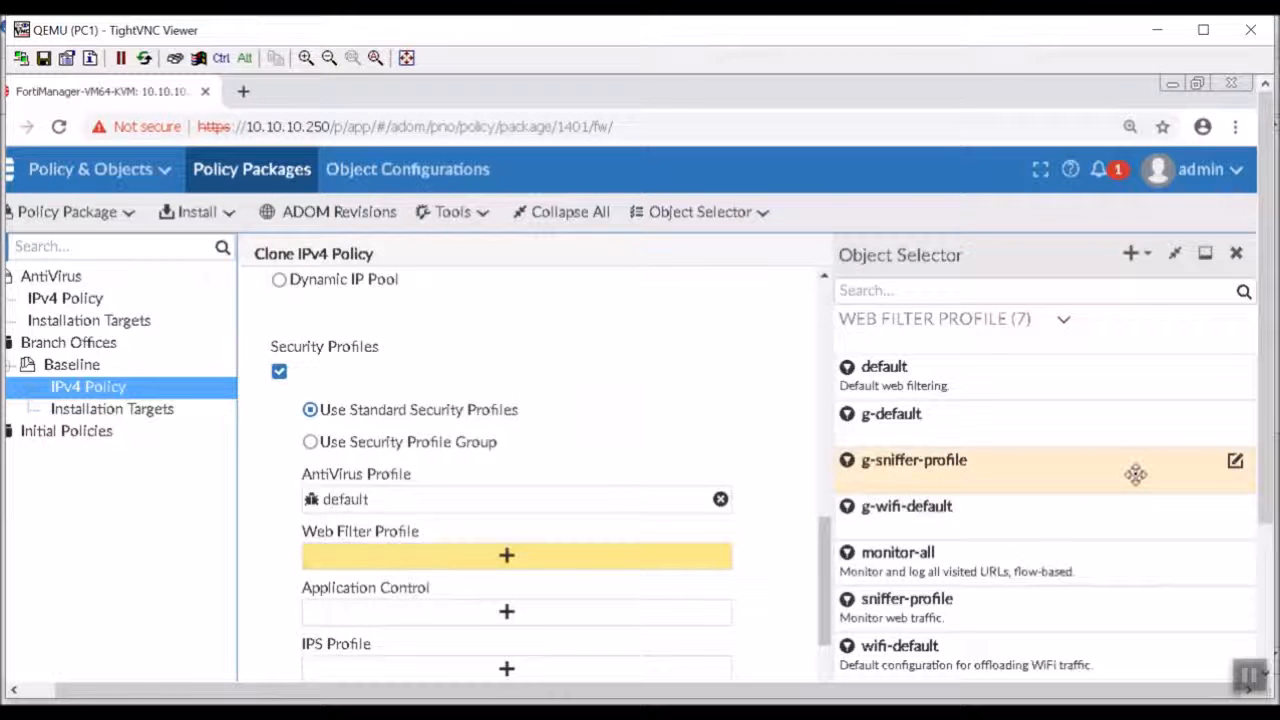
{"action": "left_click", "coordinate": [1128, 564]}
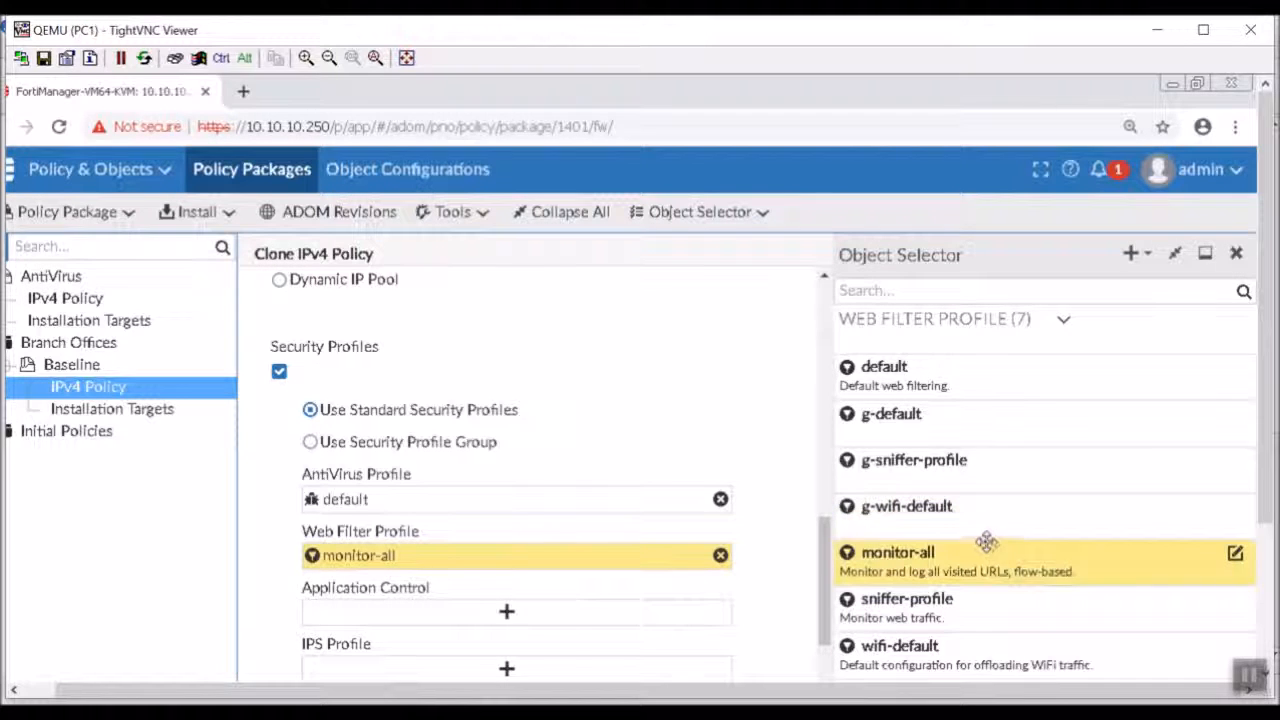
{"action": "left_click", "coordinate": [1237, 257]}
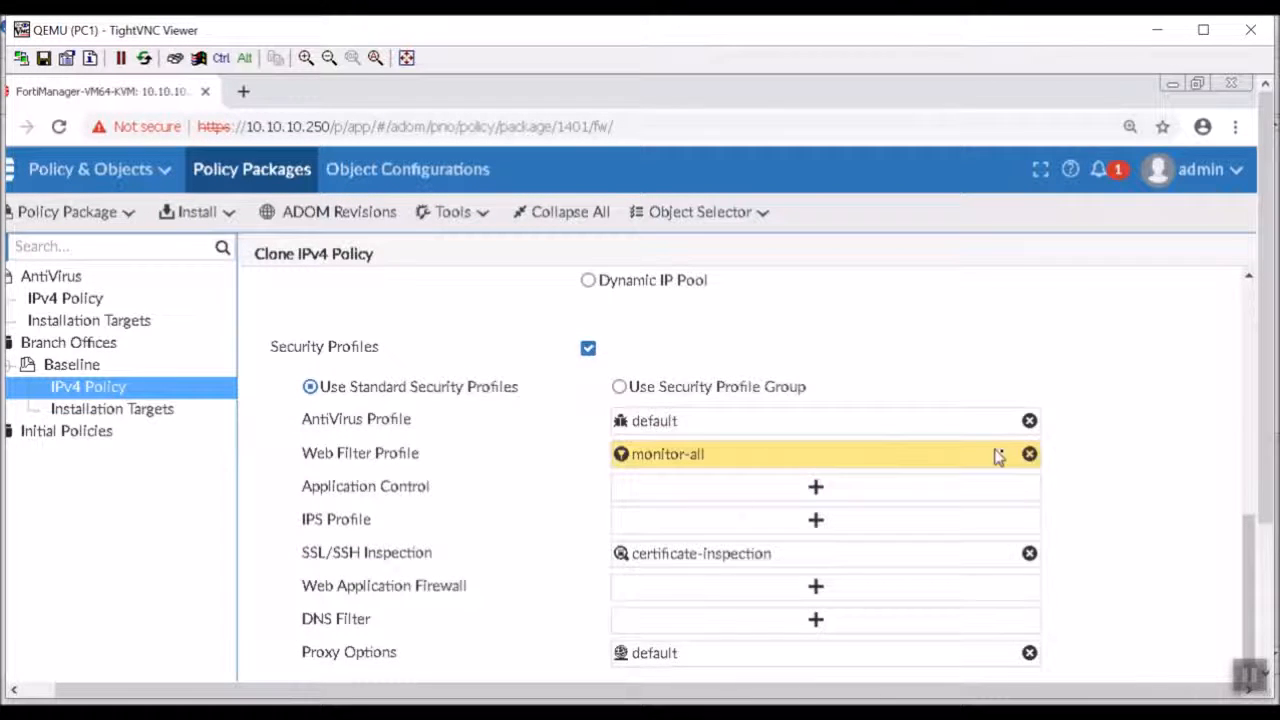
Check the remaining settings of the InternetAccess_WebMonitor clone and save the policy.
{"action": "scroll", "coordinate": [1229, 423], "scroll_direction": "down", "scroll_amount": 3}
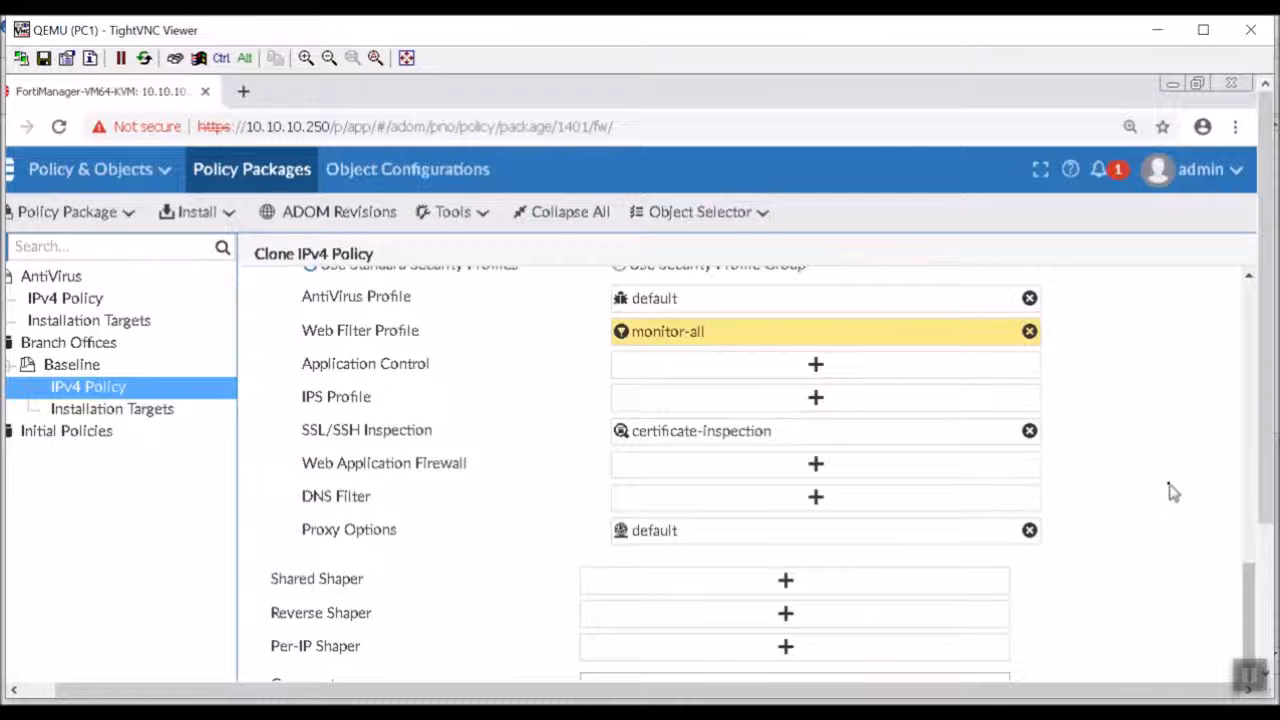
{"action": "scroll", "coordinate": [1170, 488], "scroll_direction": "up", "scroll_amount": 5}
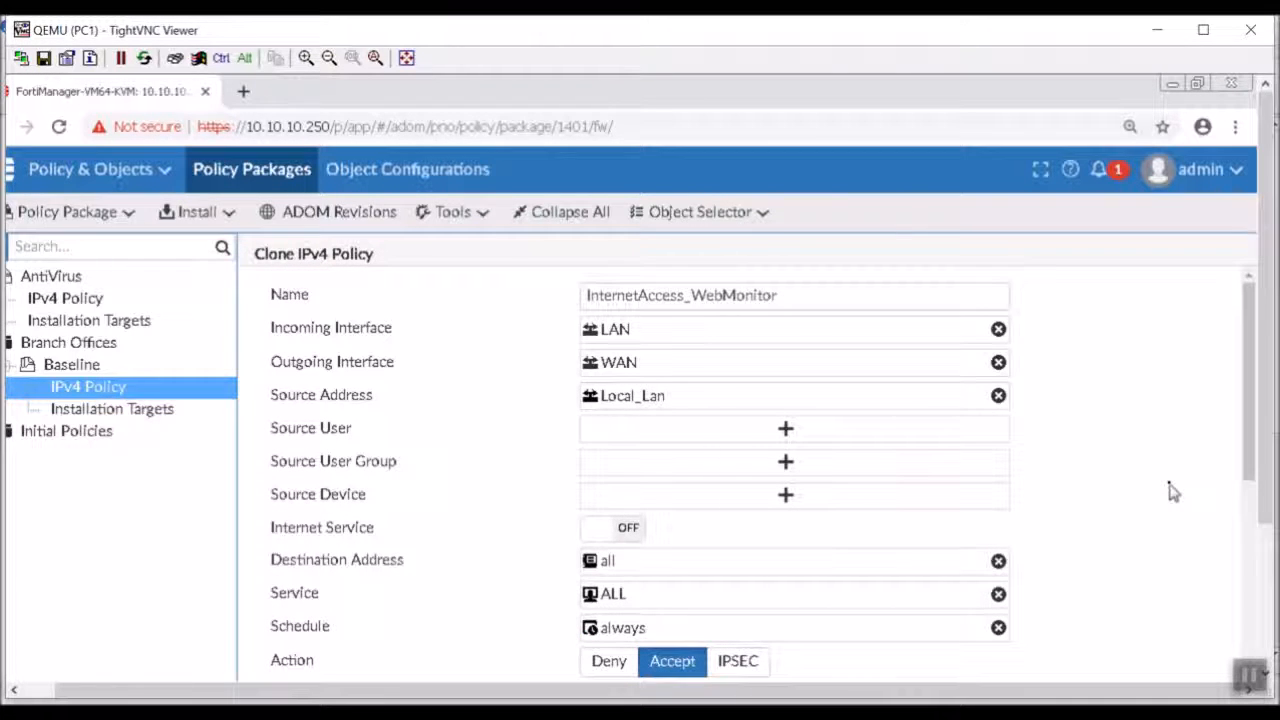
{"action": "left_click_drag", "start_coordinate": [1268, 460], "coordinate": [1269, 625]}
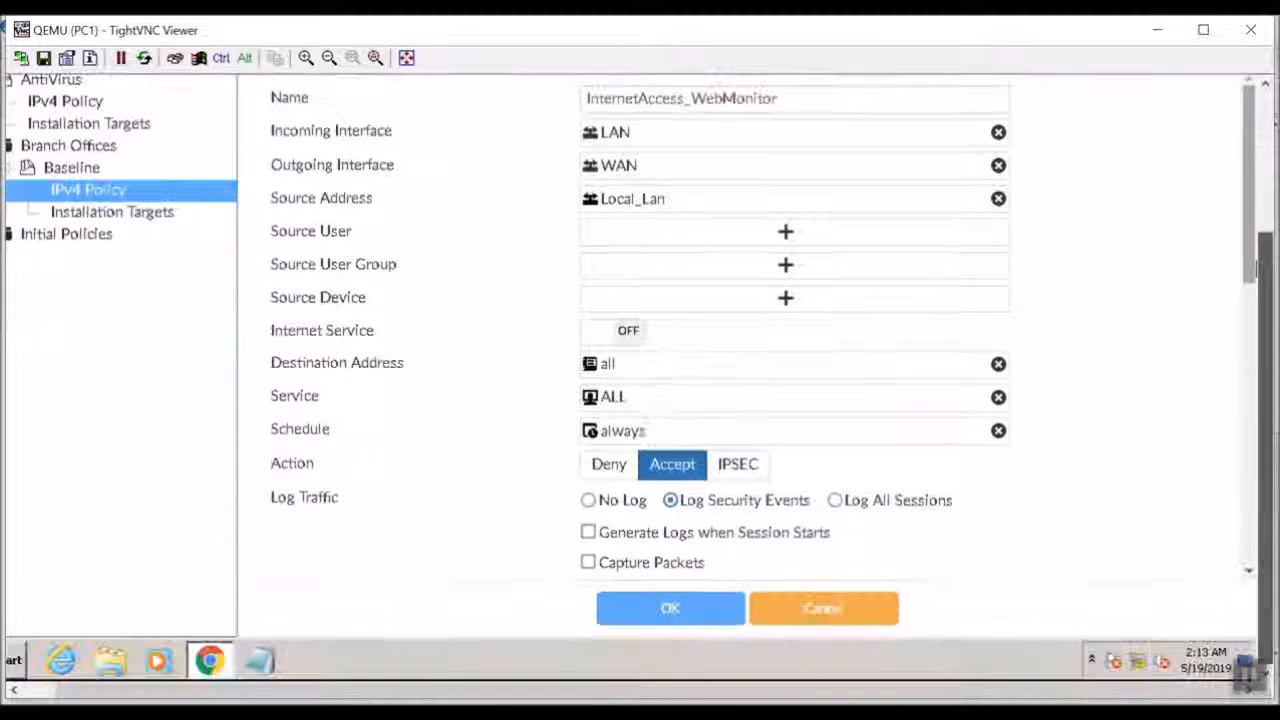
{"action": "left_click", "coordinate": [650, 614]}
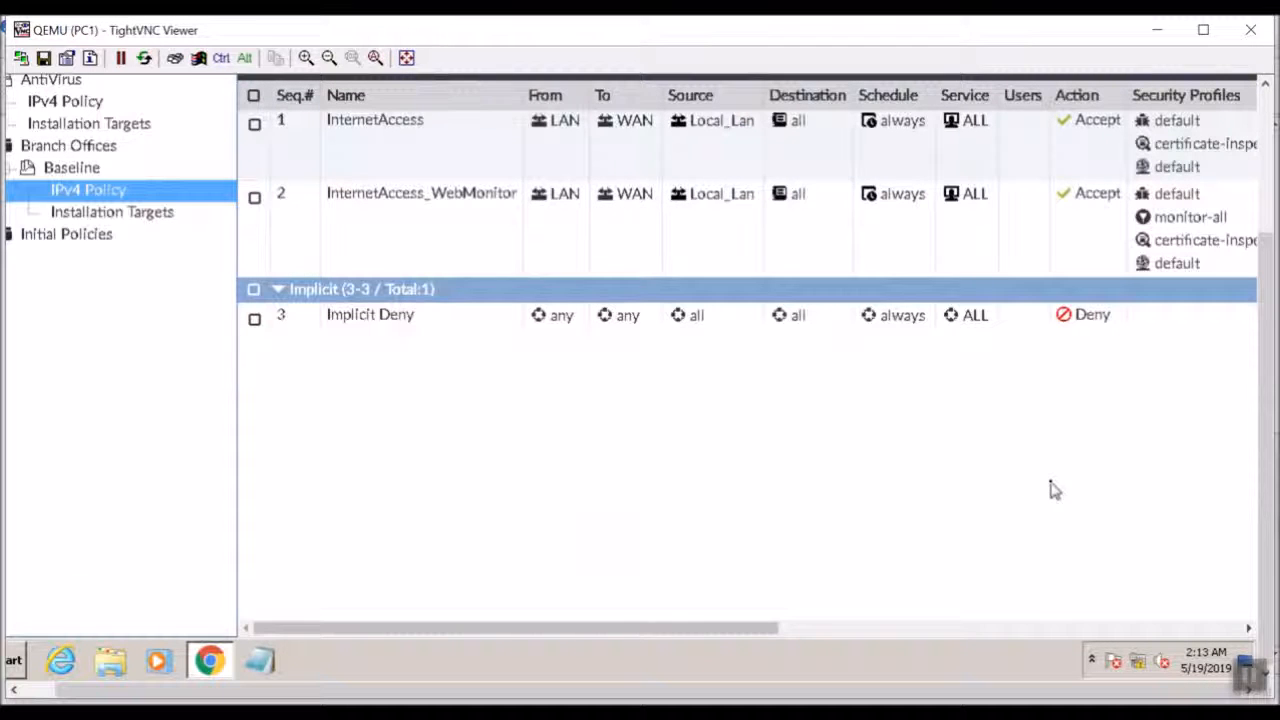
Show the Install On column in the Baseline package's IPv4 policy list.
{"action": "left_click_drag", "start_coordinate": [697, 630], "coordinate": [457, 551]}
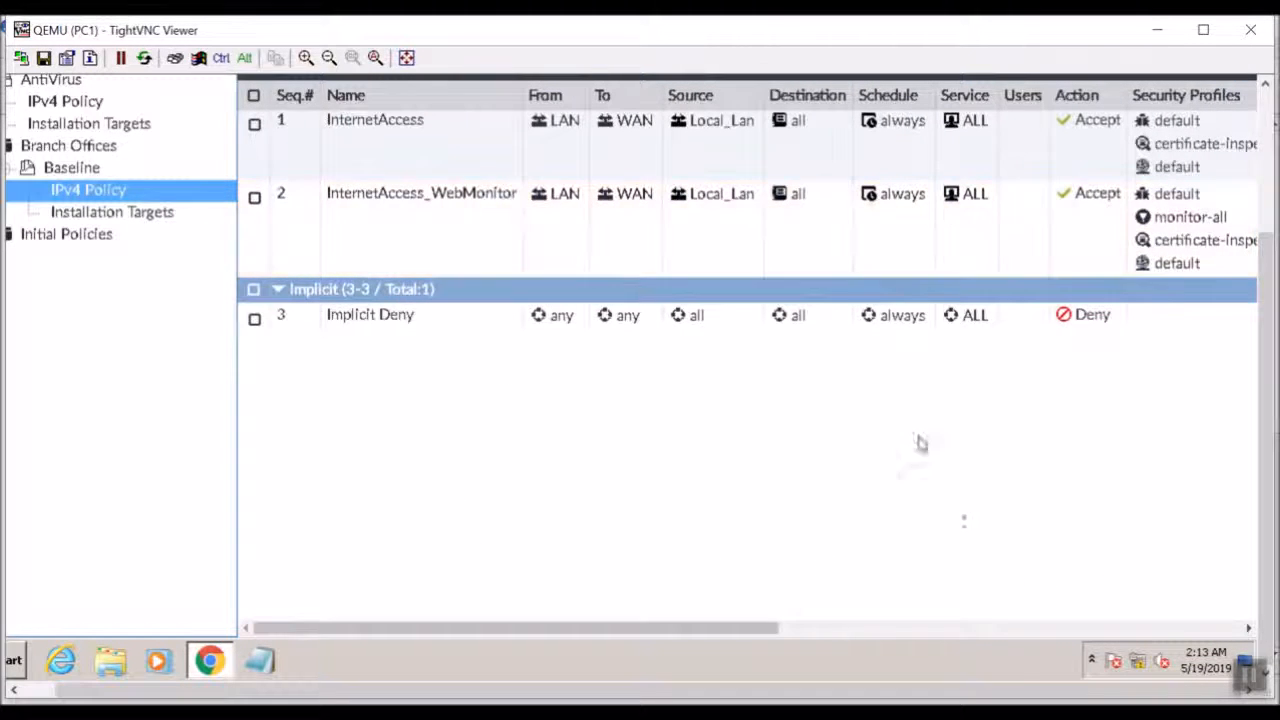
{"action": "left_click", "coordinate": [940, 632]}
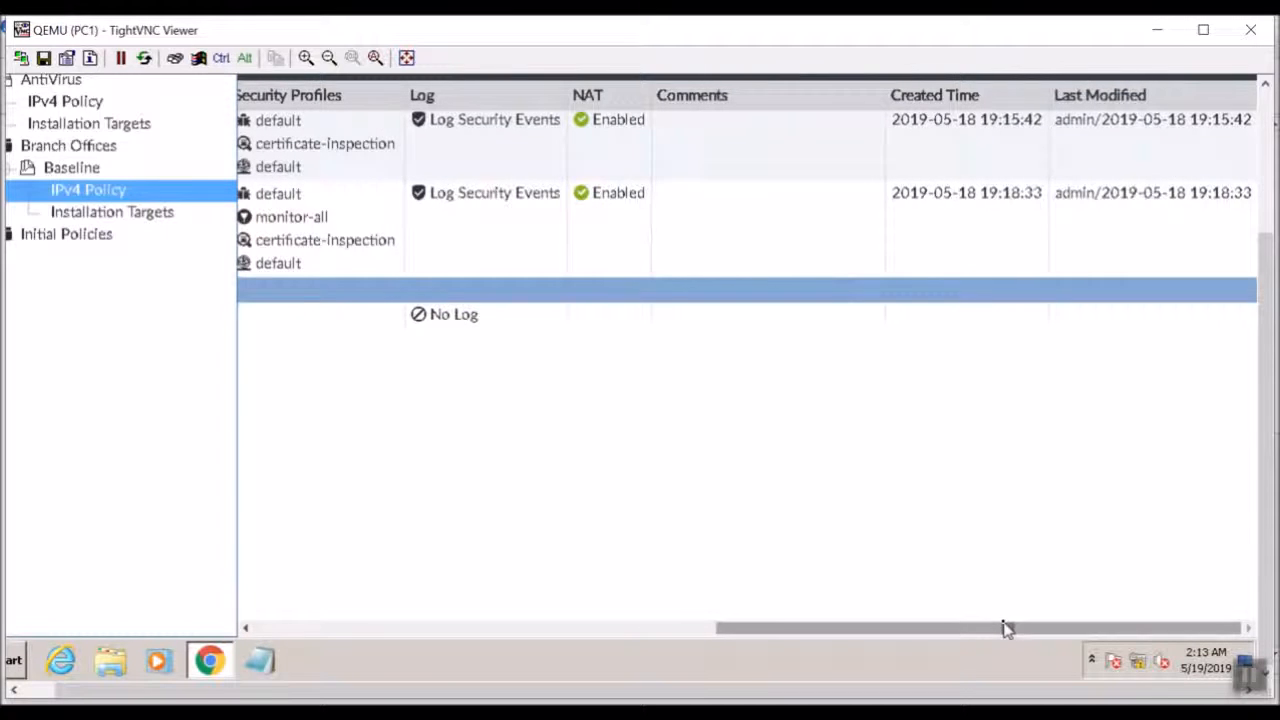
{"action": "left_click", "coordinate": [1063, 284]}
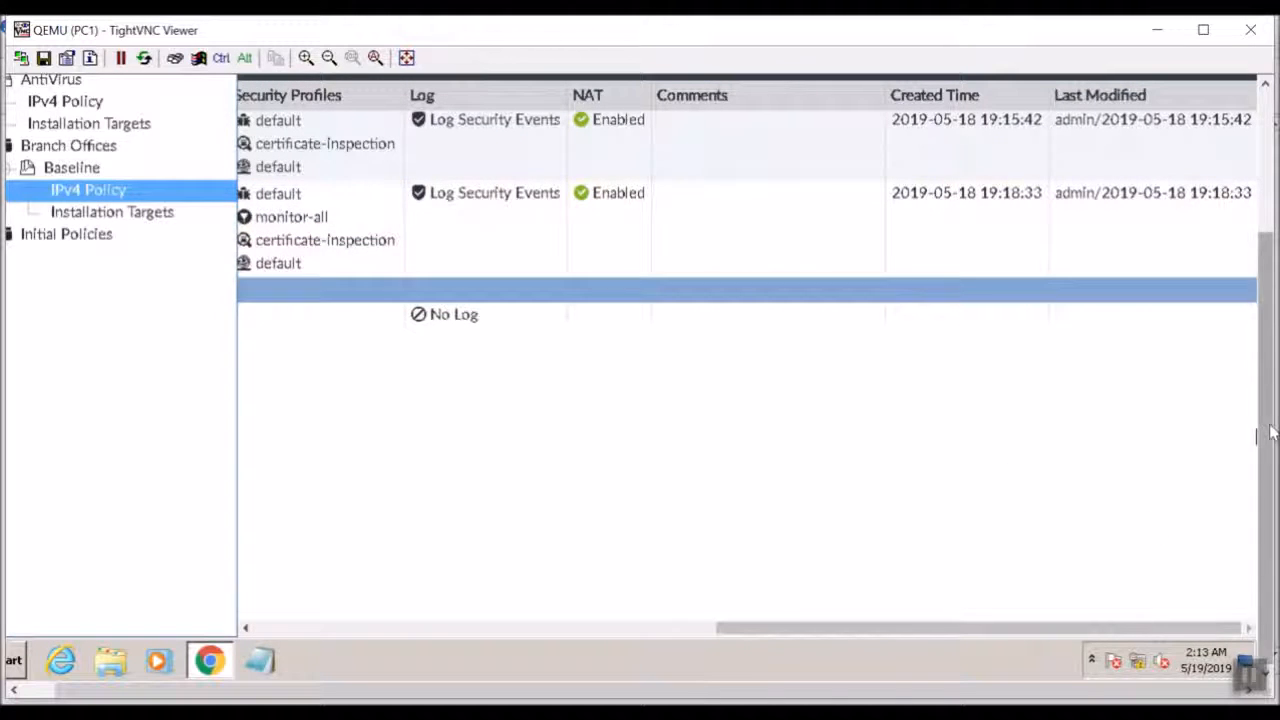
{"action": "left_click_drag", "start_coordinate": [1260, 434], "coordinate": [1260, 275]}
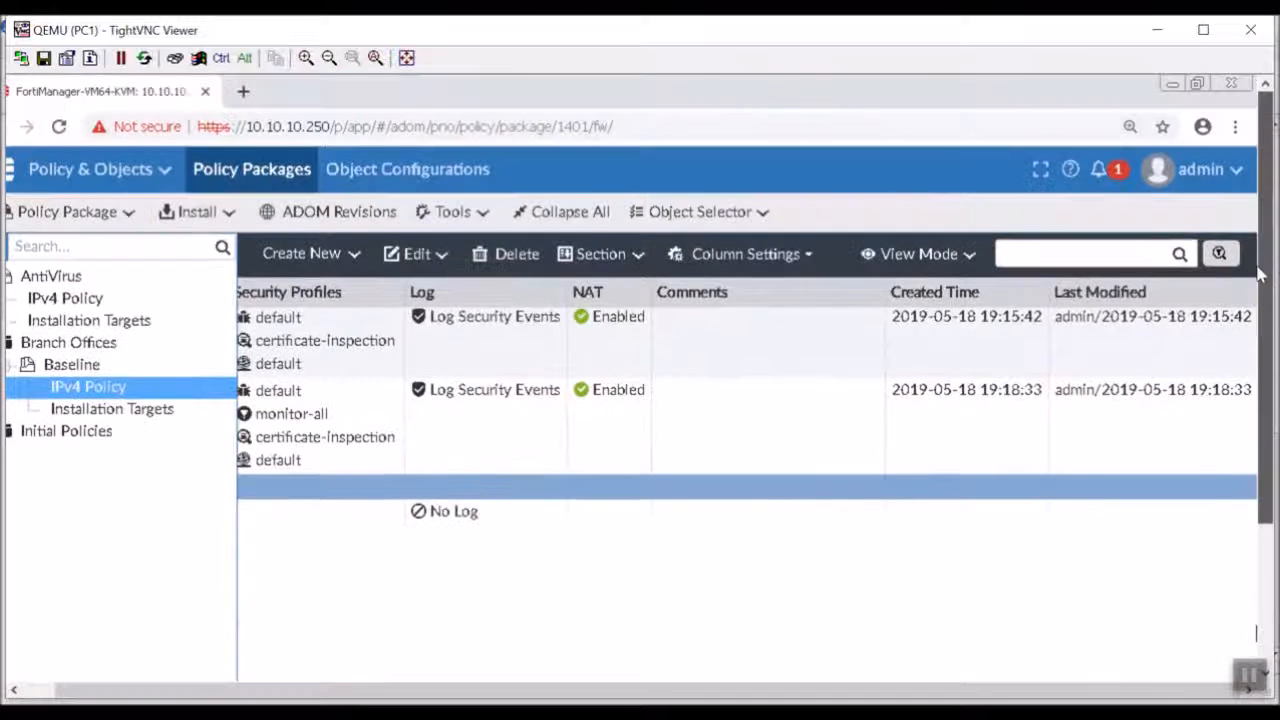
{"action": "left_click", "coordinate": [812, 268]}
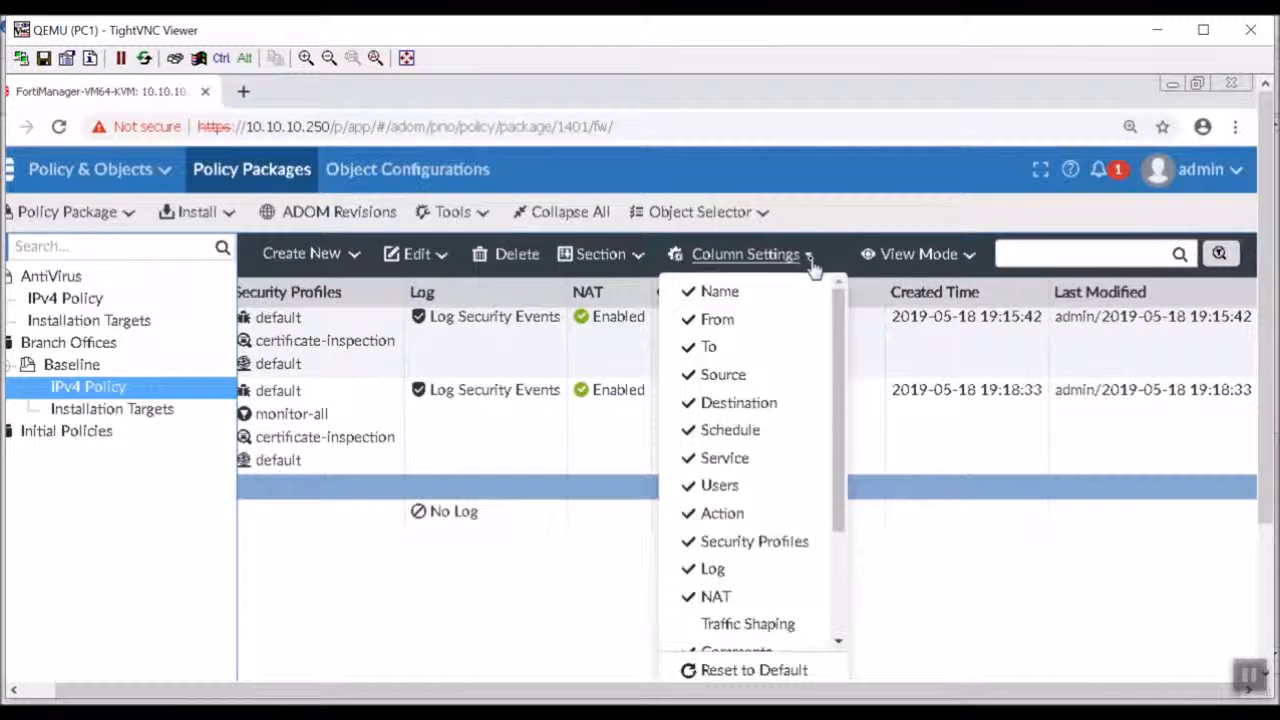
{"action": "scroll", "coordinate": [800, 450], "scroll_direction": "down", "scroll_amount": 3}
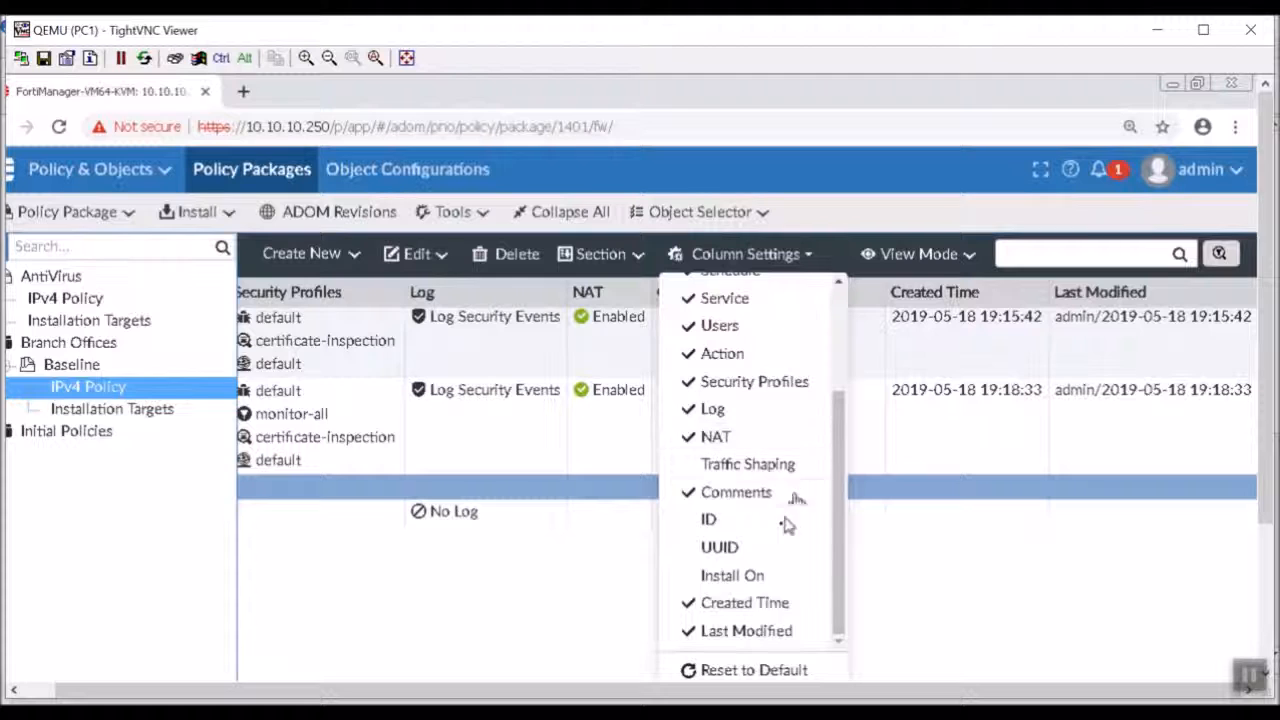
{"action": "left_click", "coordinate": [778, 580]}
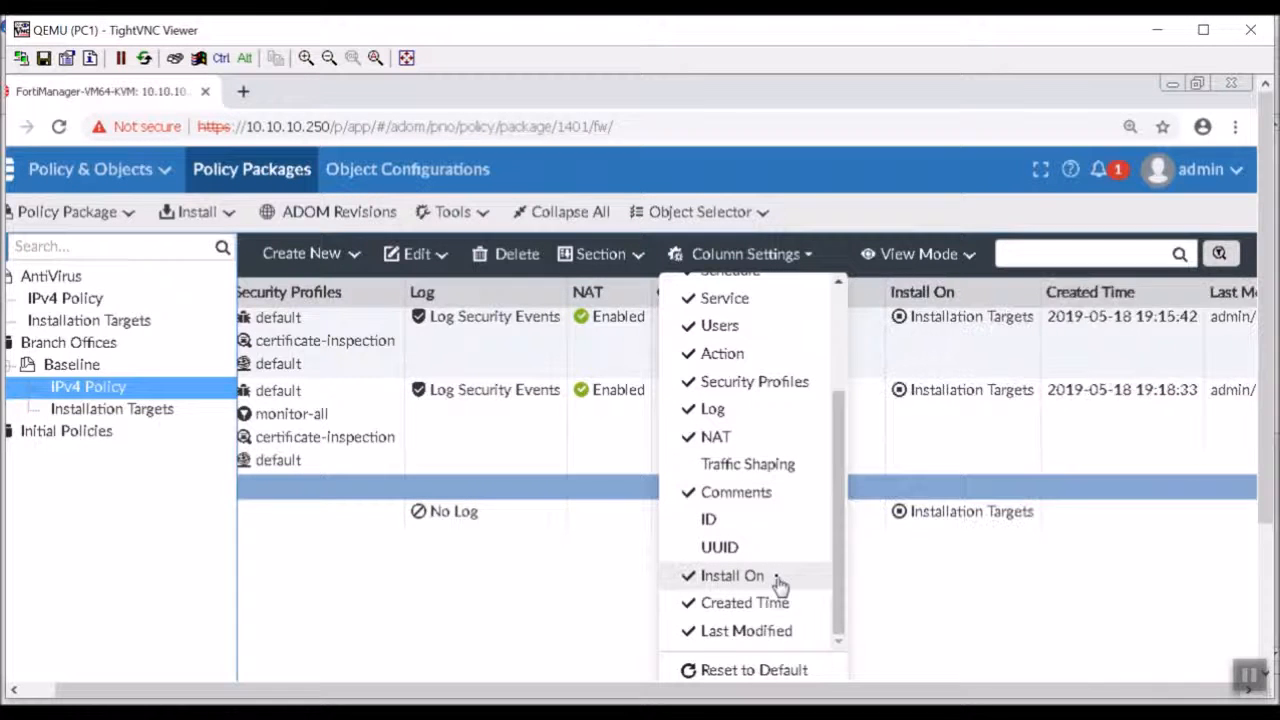
{"action": "left_click", "coordinate": [952, 603]}
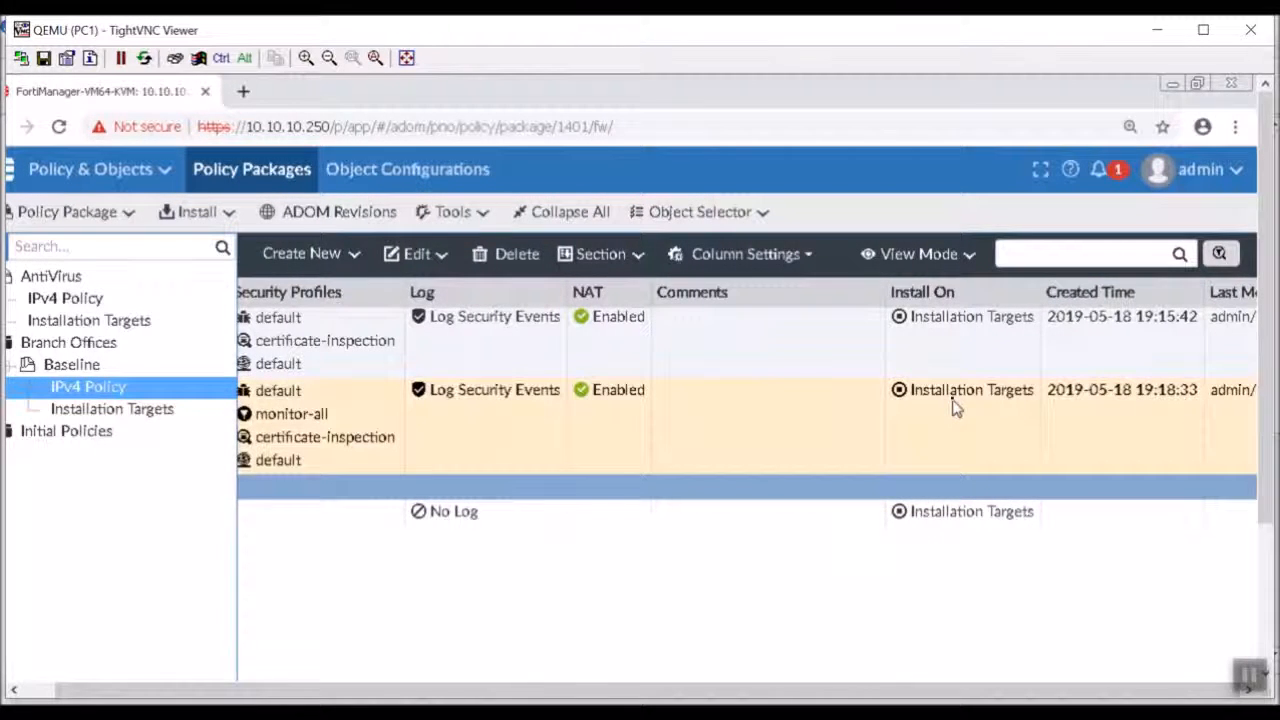
Set Install On for the InternetAccess_WebMonitor policy to Branch-FortiGate (root).
{"action": "left_click", "coordinate": [953, 395]}
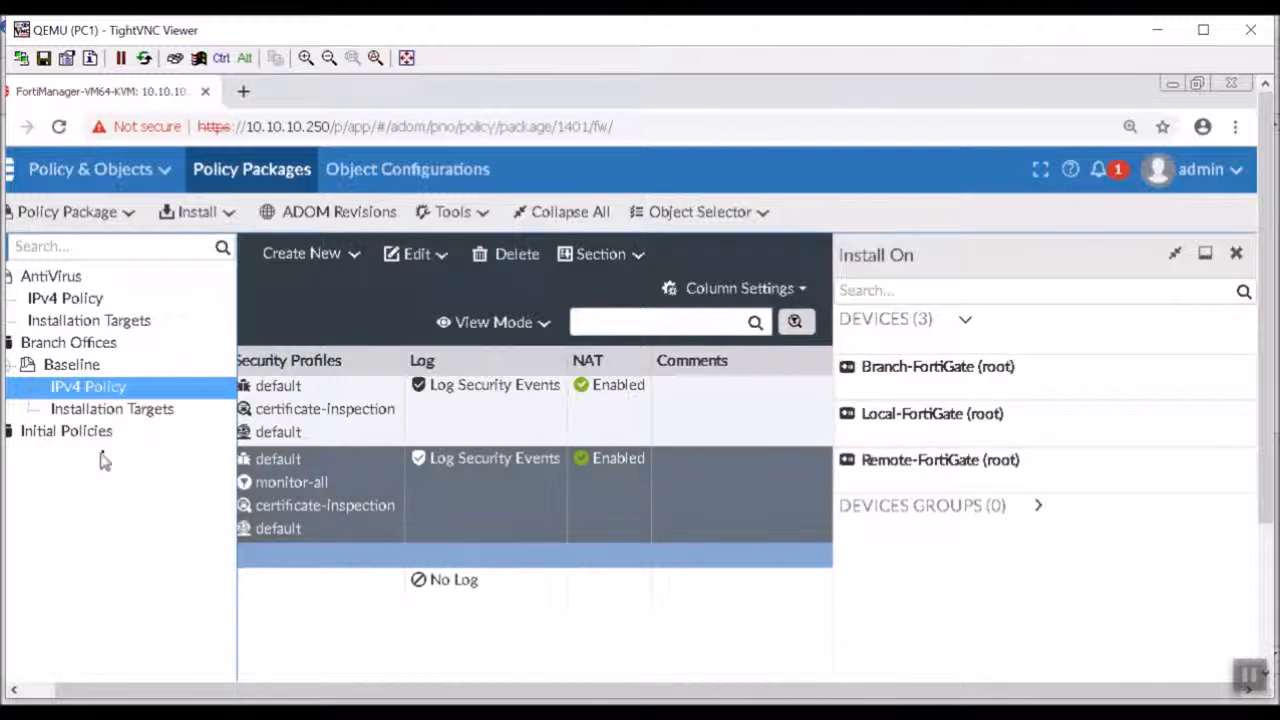
{"action": "left_click", "coordinate": [954, 384]}
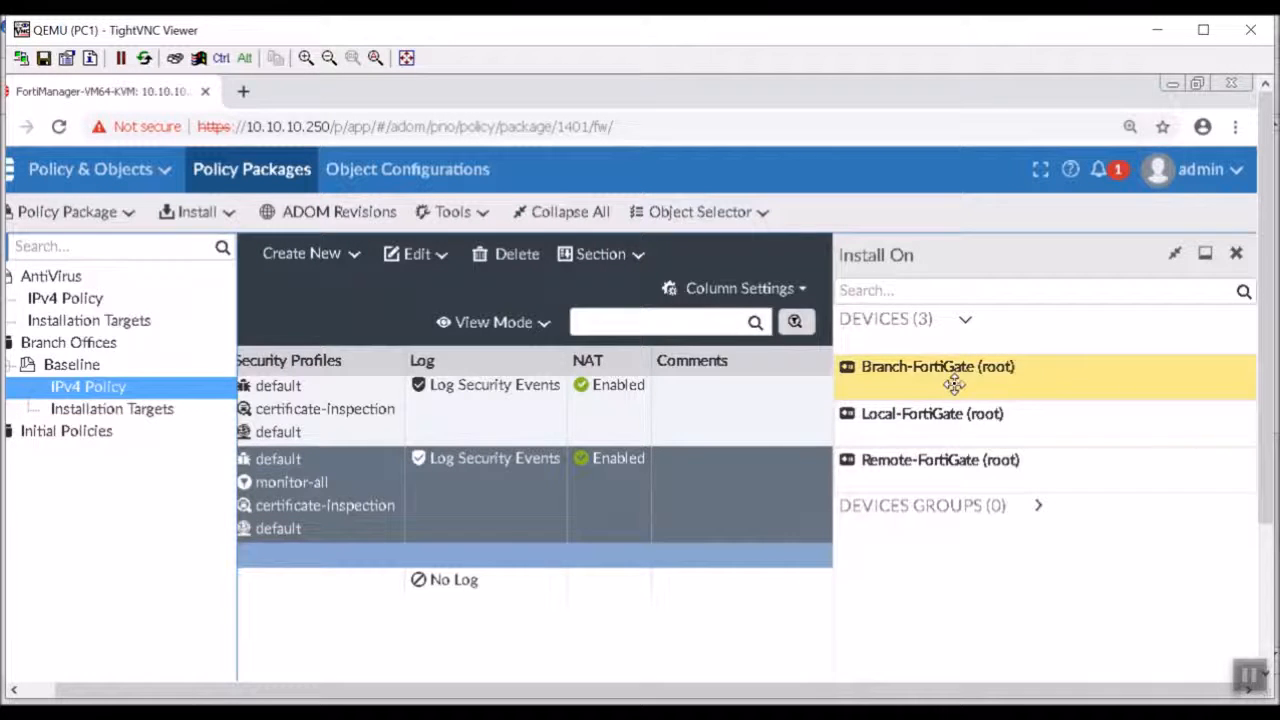
{"action": "left_click_drag", "start_coordinate": [1268, 530], "coordinate": [1268, 645]}
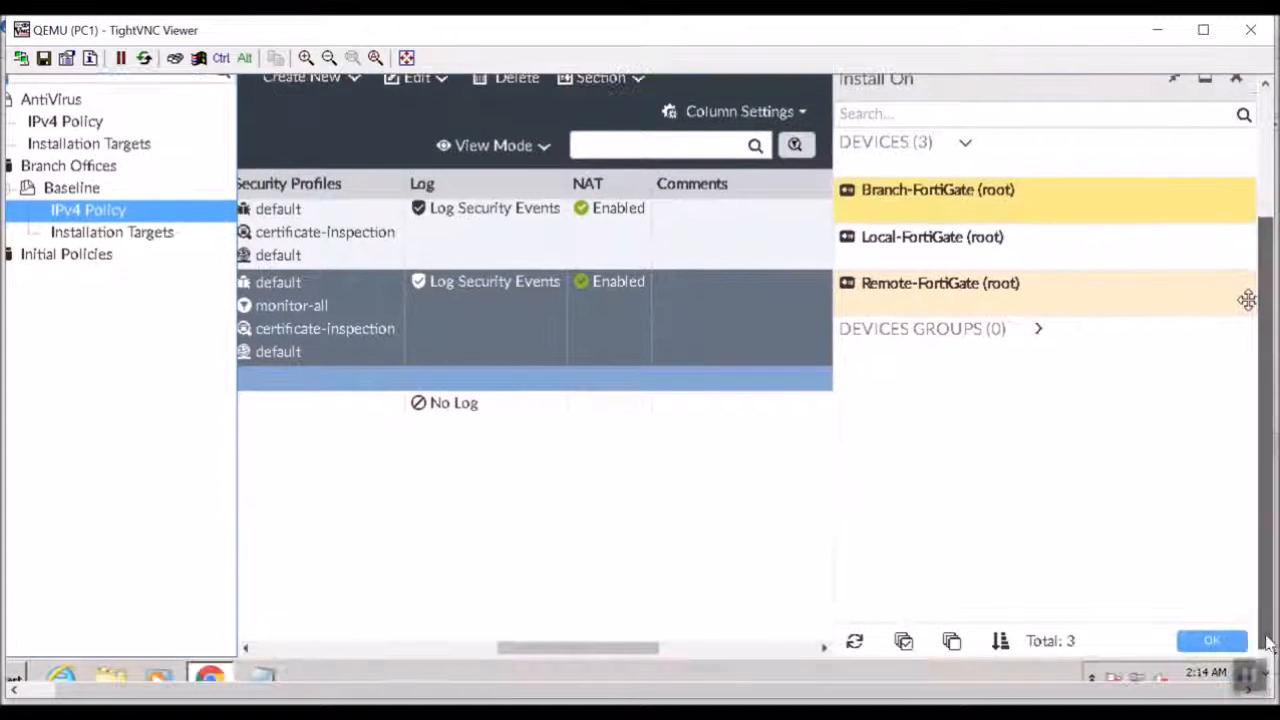
{"action": "left_click", "coordinate": [1232, 641]}
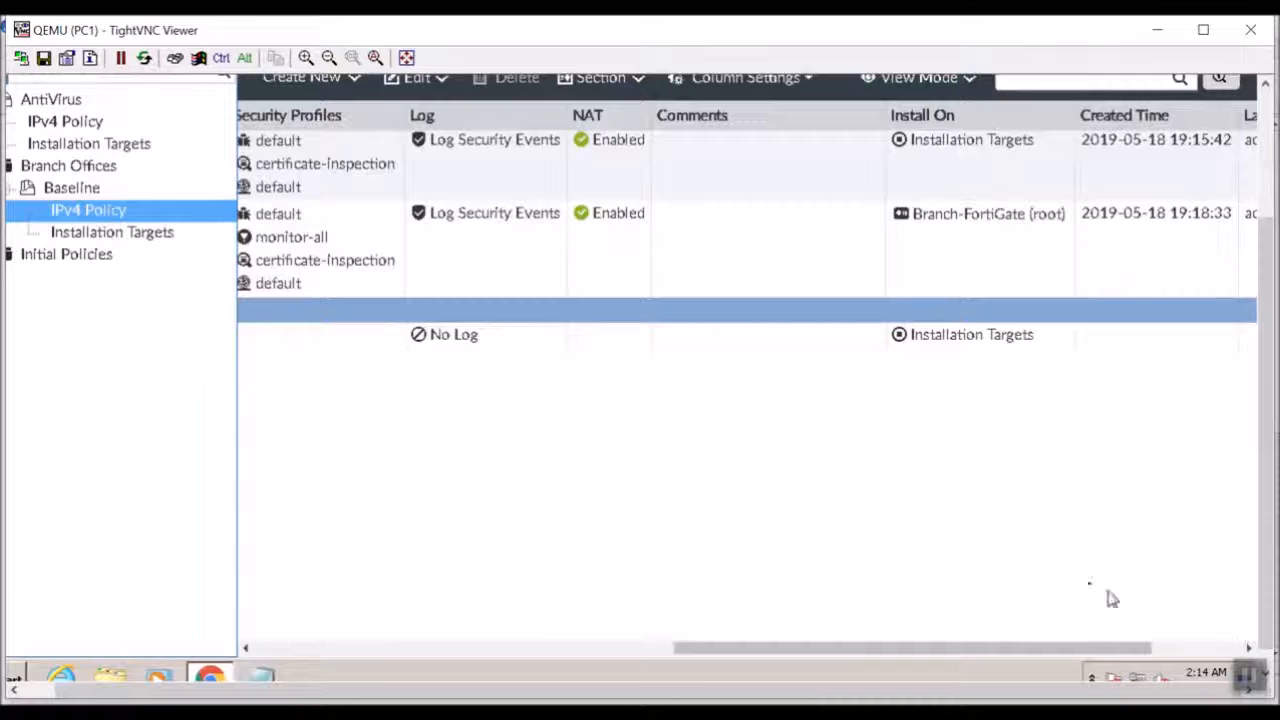
{"action": "left_click_drag", "start_coordinate": [1066, 646], "coordinate": [1023, 629]}
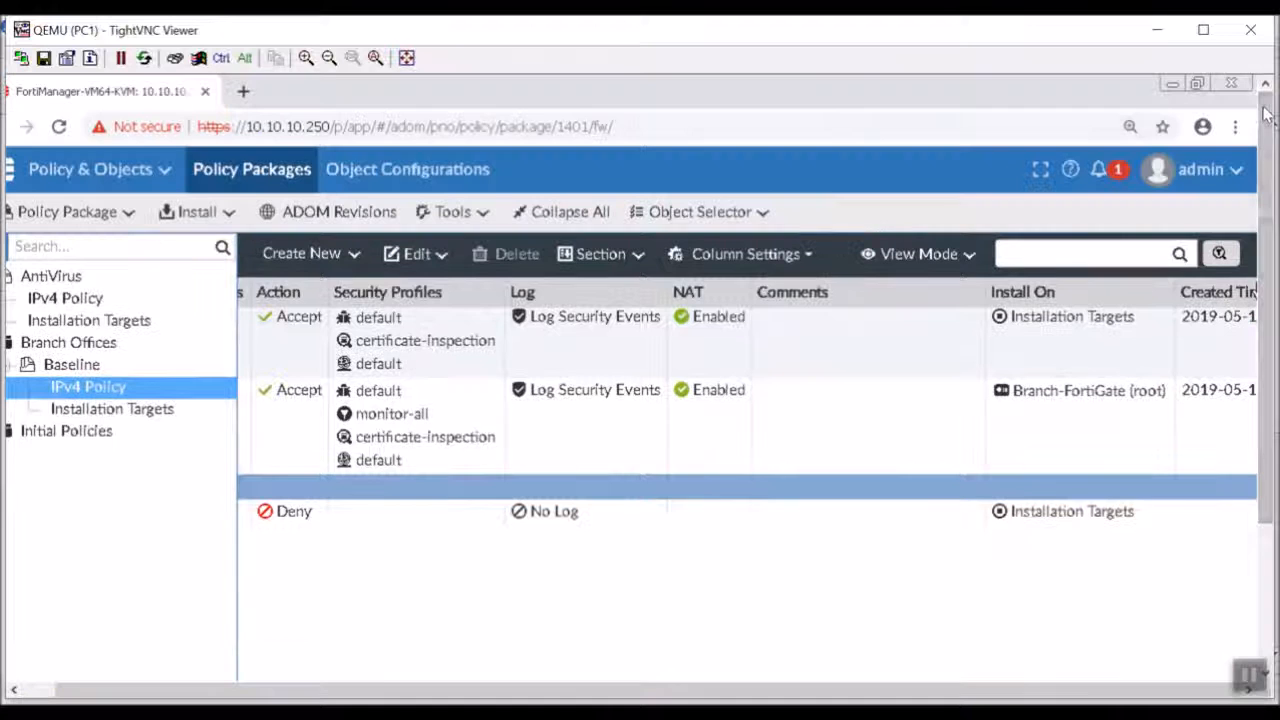
{"action": "left_click", "coordinate": [1265, 113]}
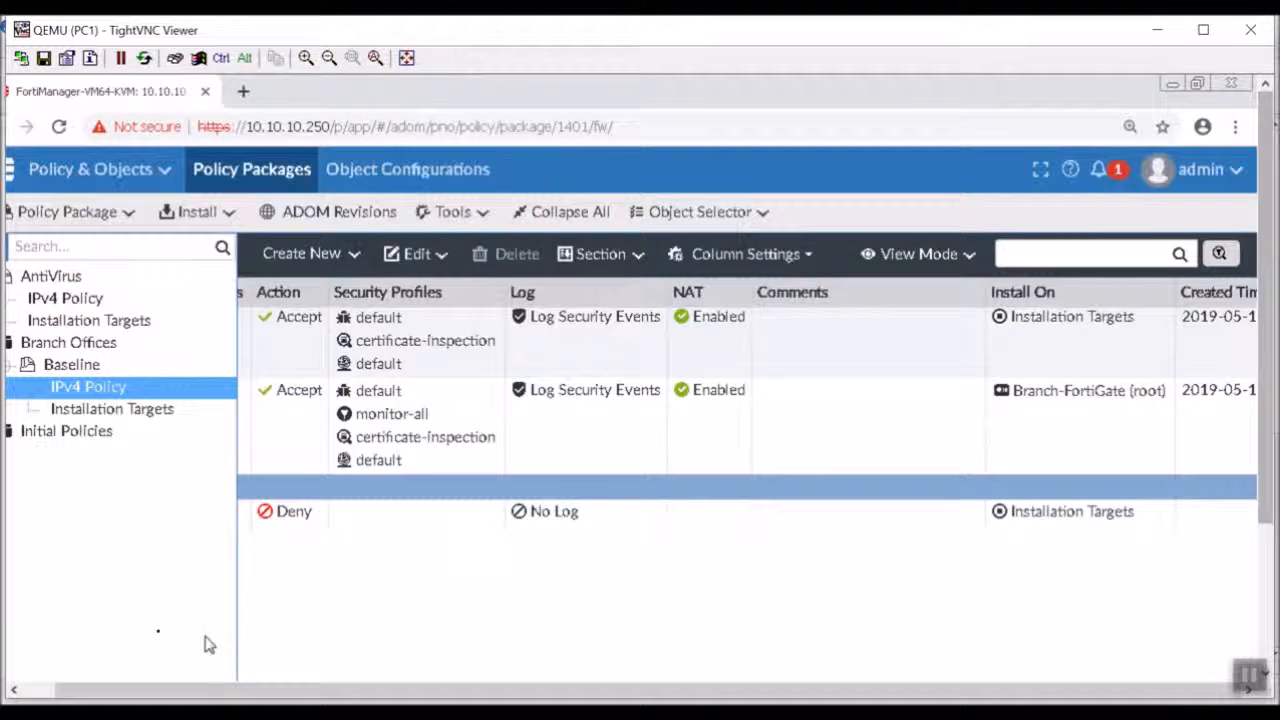
Remove all devices from the Baseline package's installation targets.
{"action": "left_click", "coordinate": [167, 417]}
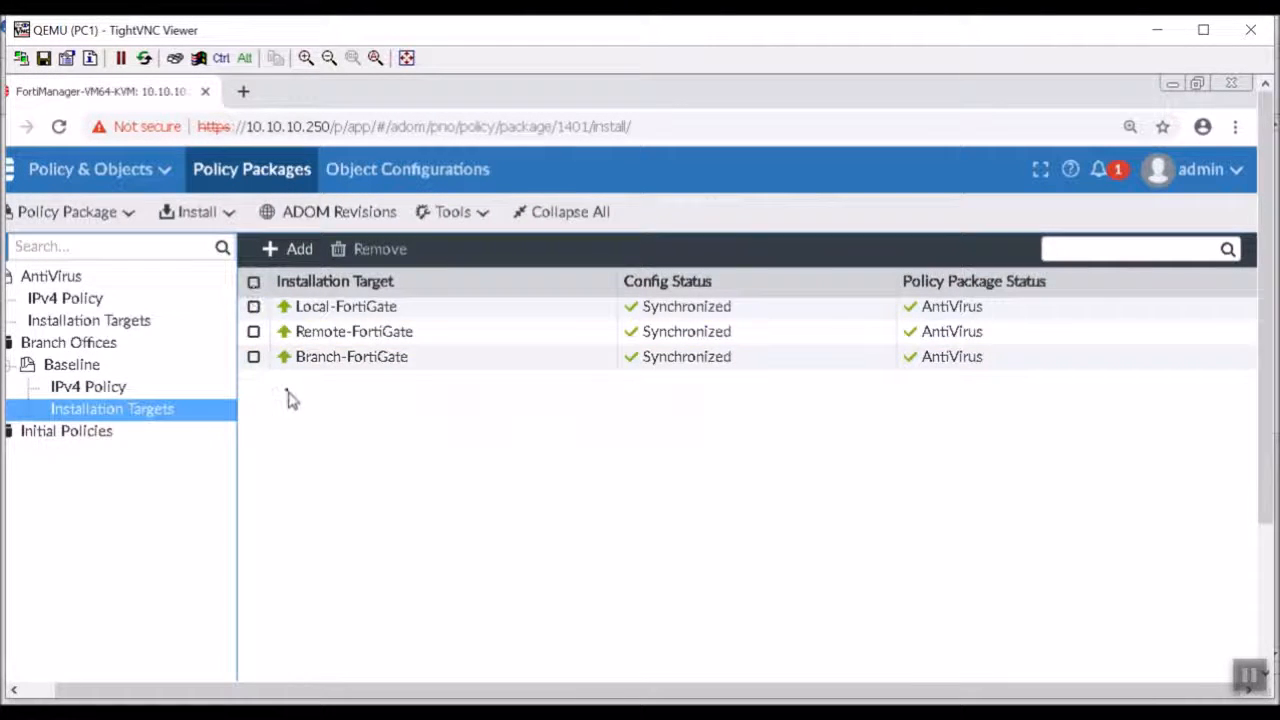
{"action": "left_click", "coordinate": [253, 282]}
{"action": "left_click", "coordinate": [372, 249]}
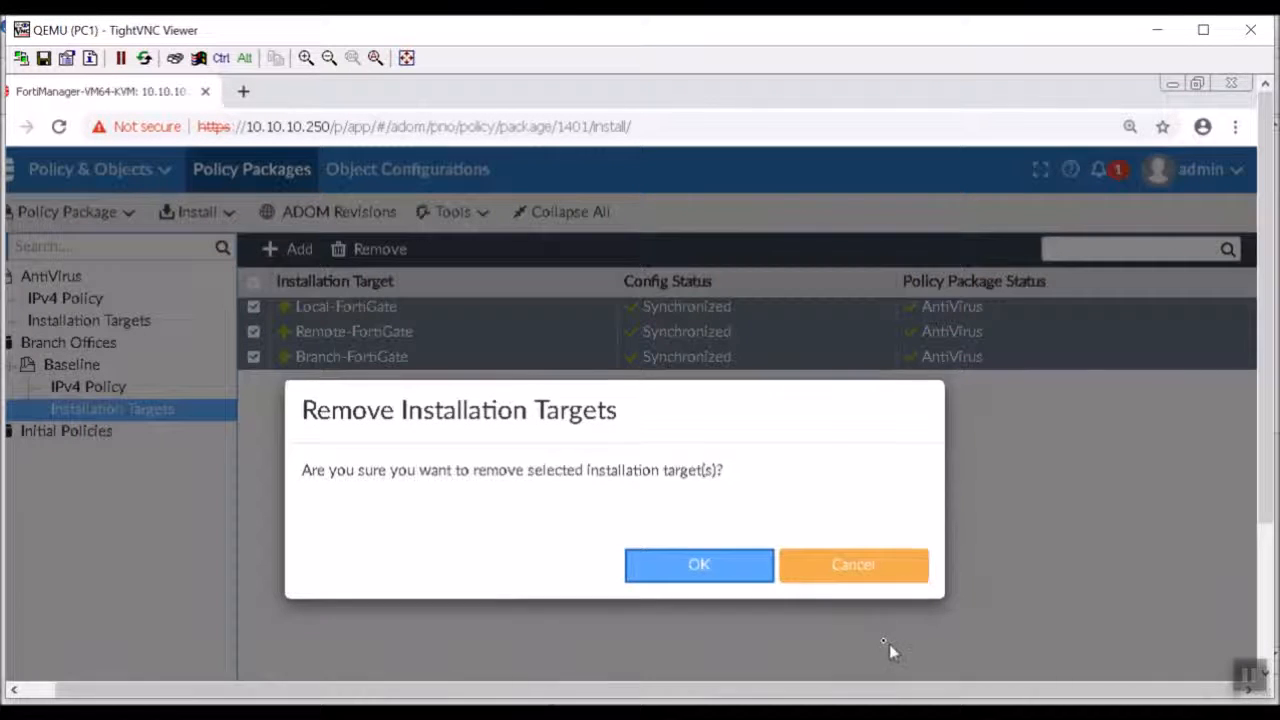
{"action": "left_click", "coordinate": [730, 566]}
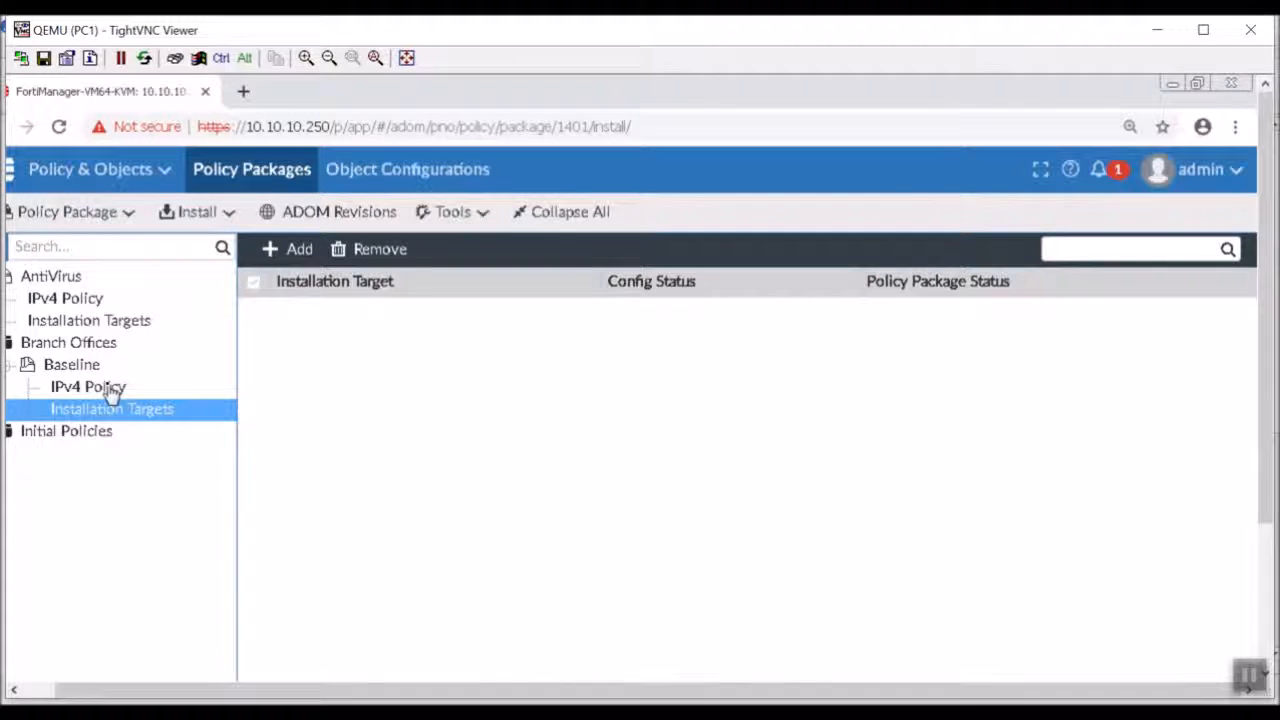
Add the Branches device group as the Baseline package's installation target.
{"action": "left_click", "coordinate": [299, 255]}
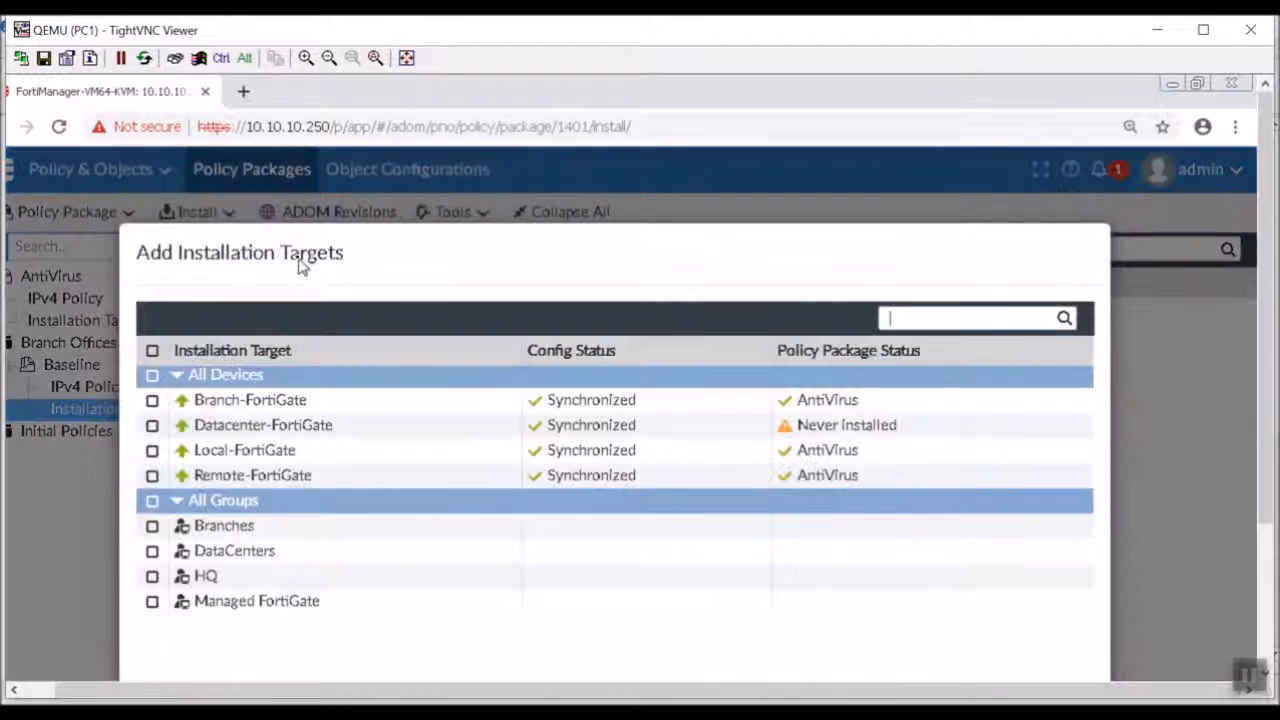
{"action": "left_click", "coordinate": [201, 527]}
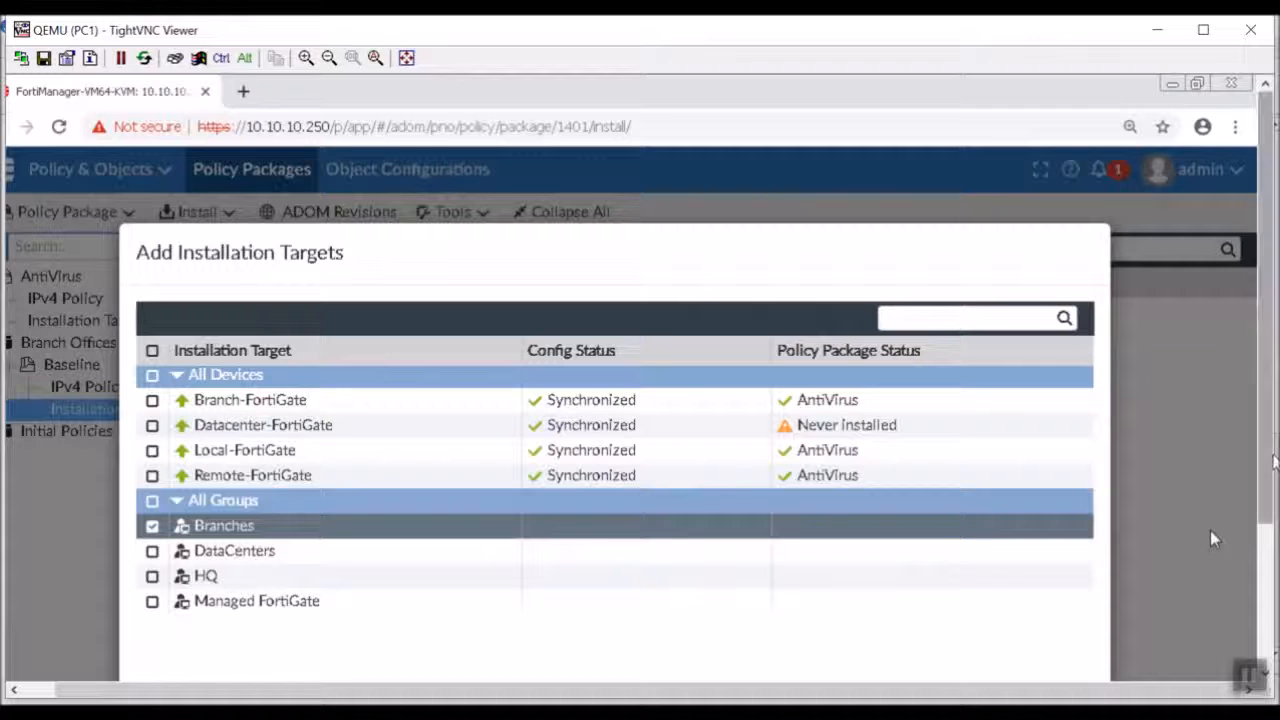
{"action": "scroll", "coordinate": [1210, 530], "scroll_direction": "down", "scroll_amount": 3}
{"action": "left_click", "coordinate": [840, 536]}
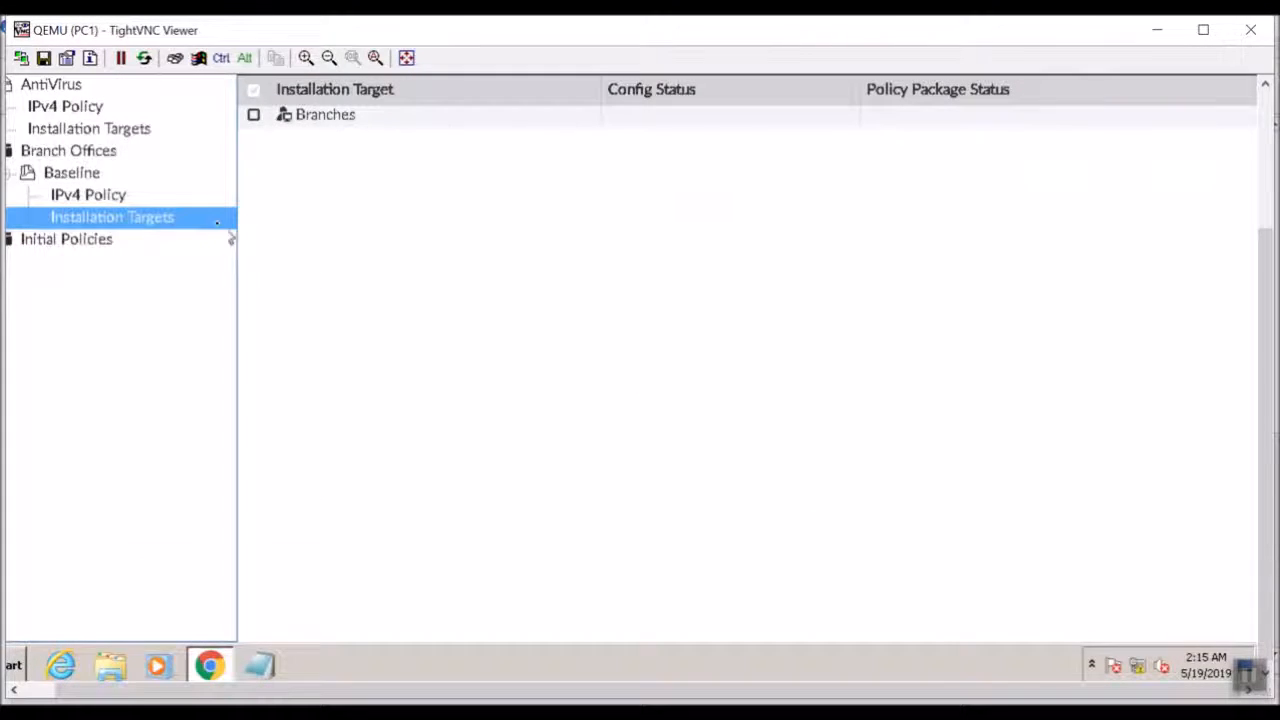
Return to the IPv4 policy list of the Baseline package in the Branch Offices folder.
{"action": "left_click", "coordinate": [66, 200]}
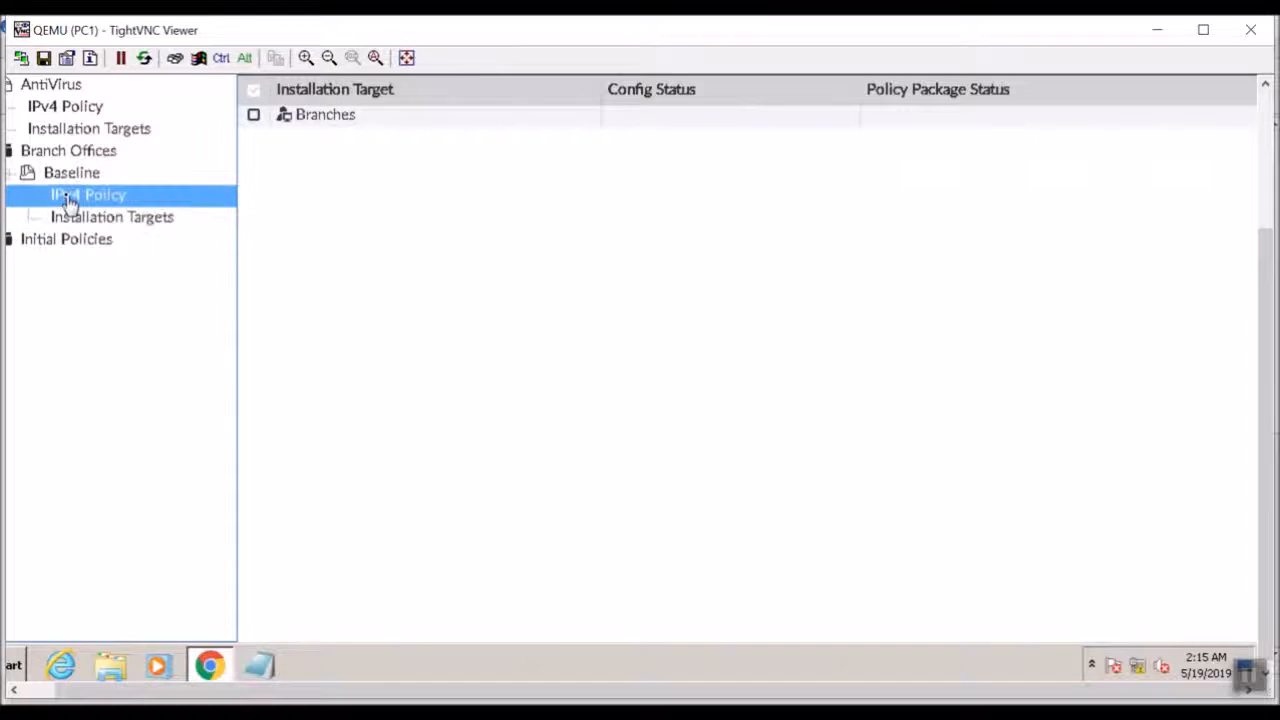
{"action": "double_click", "coordinate": [70, 177]}
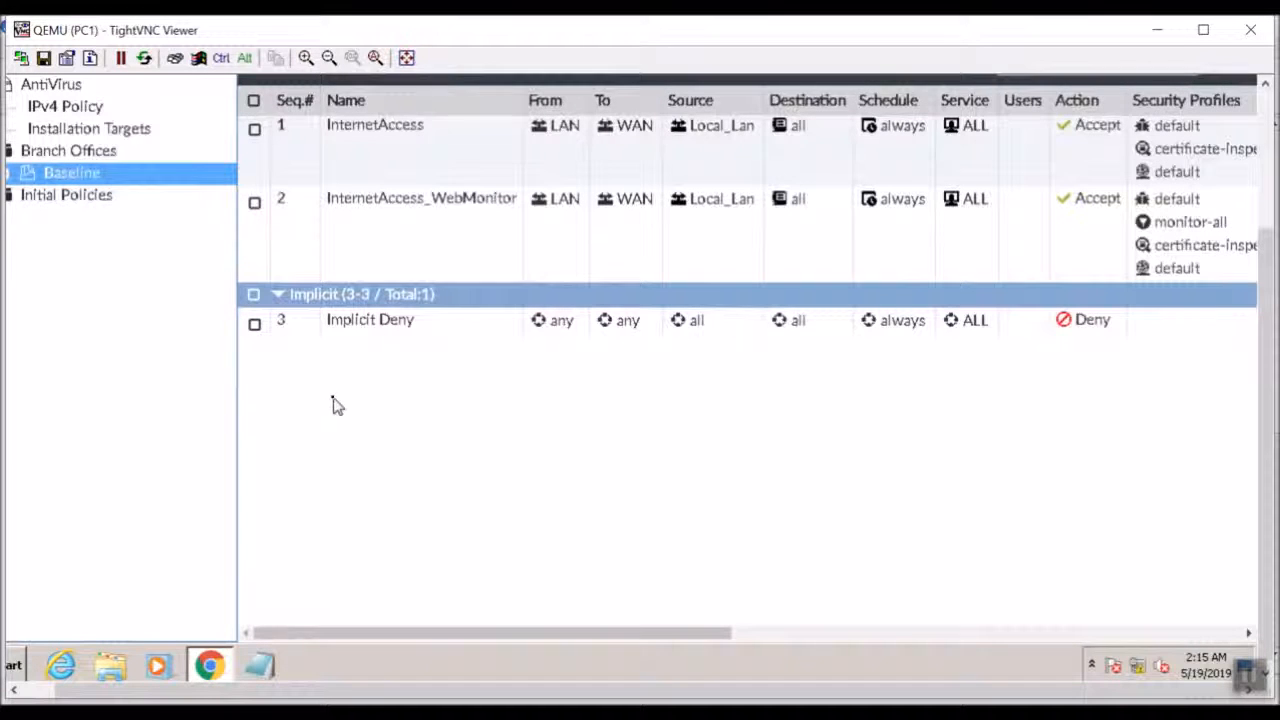
{"action": "double_click", "coordinate": [98, 152]}
{"action": "double_click", "coordinate": [98, 152]}
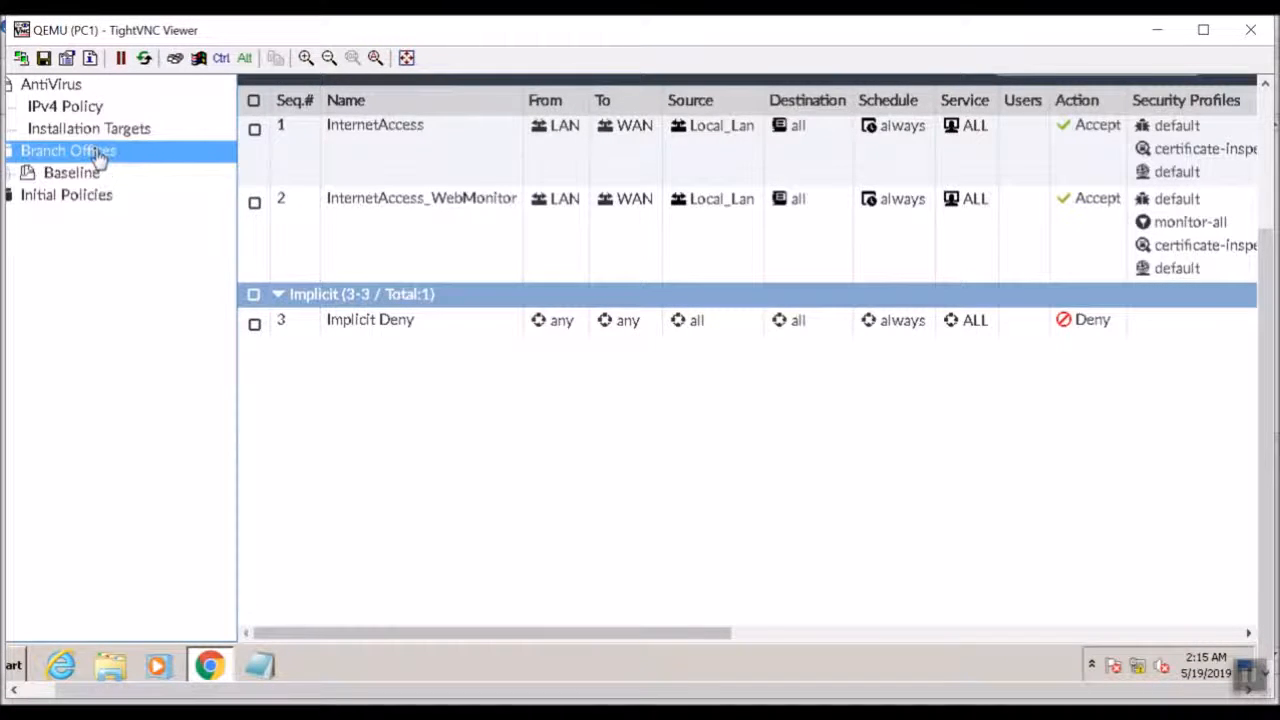
{"action": "left_click", "coordinate": [1267, 181]}
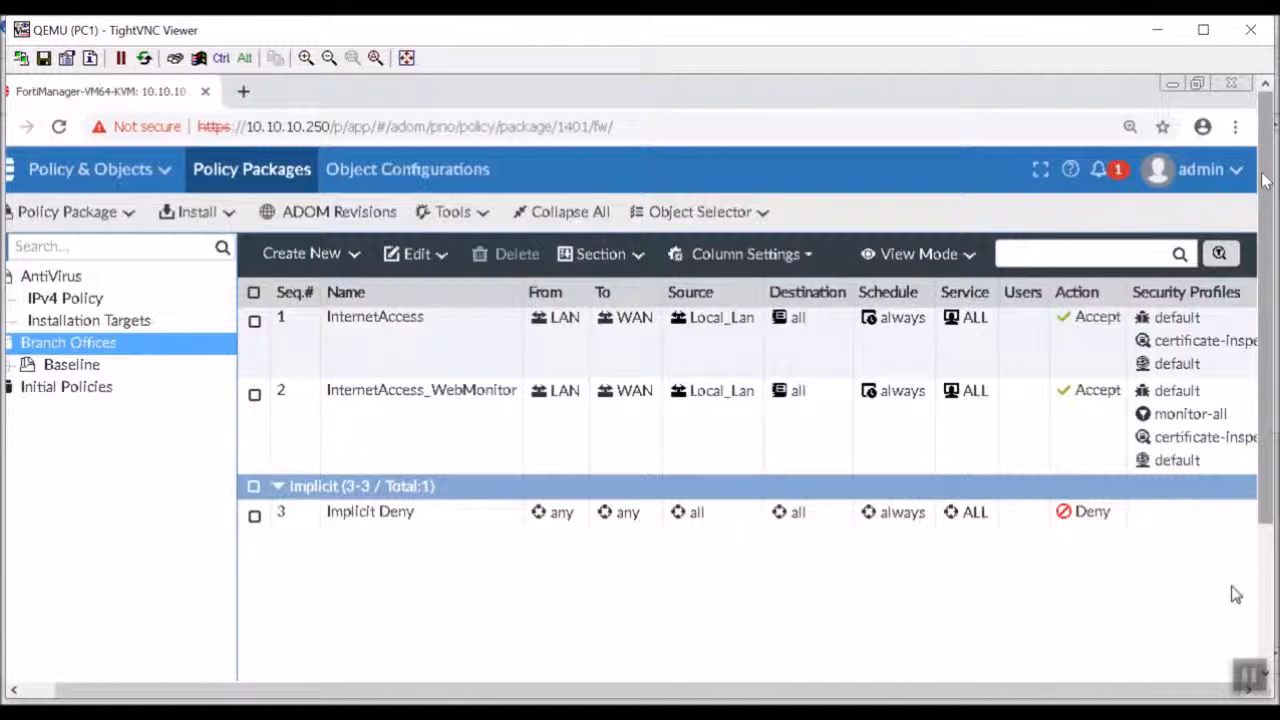
{"action": "left_click", "coordinate": [74, 370]}
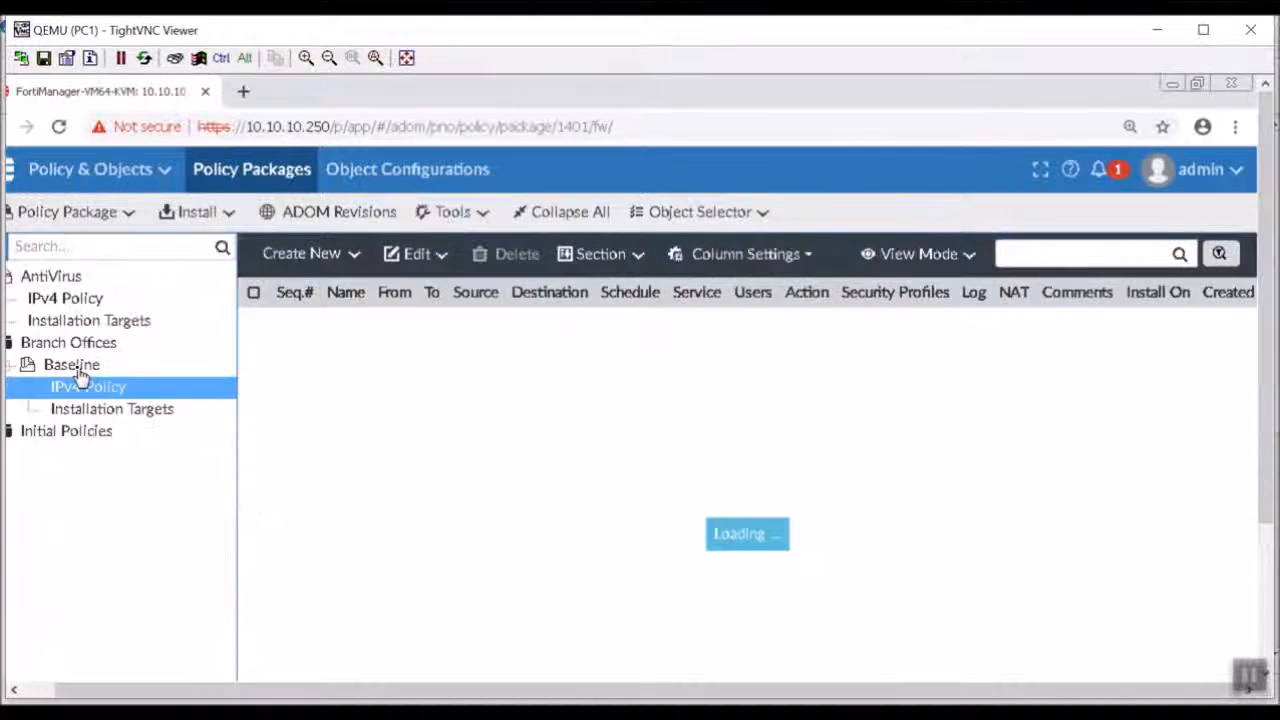
Start the Install Wizard for the Branch Offices/Baseline policy package and device settings, targeting the Branches group.
{"action": "left_click", "coordinate": [205, 212]}
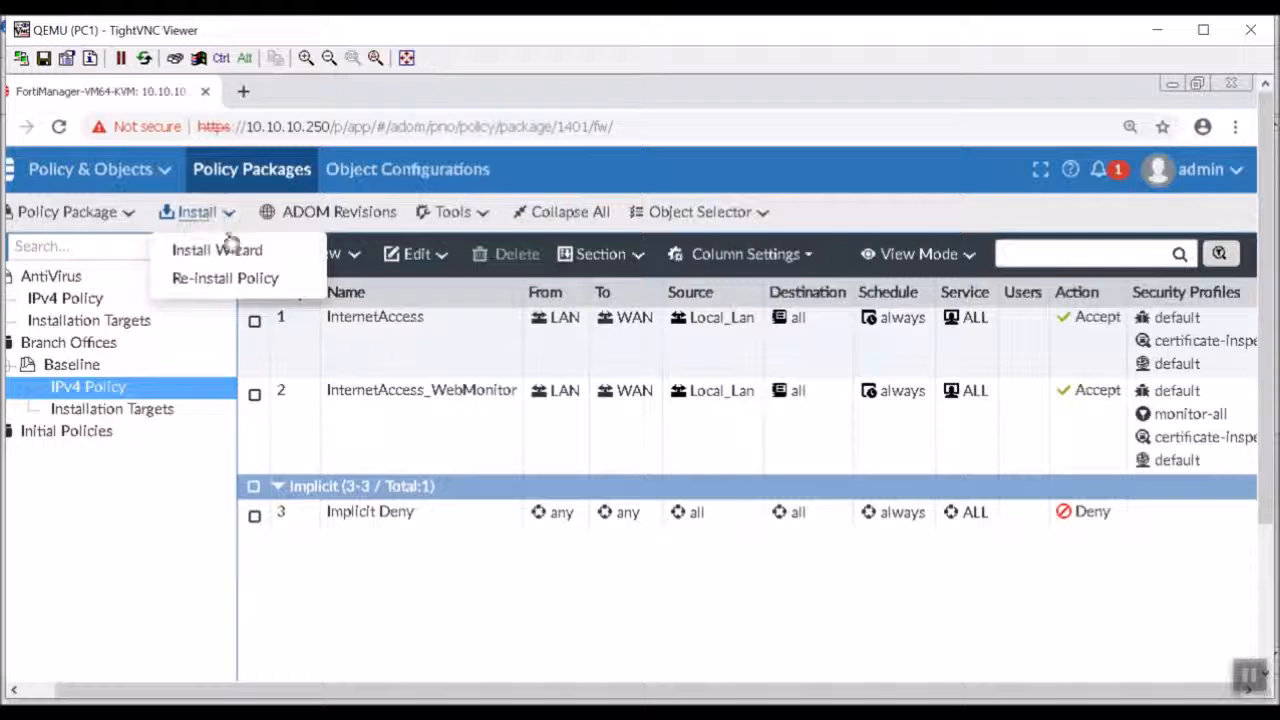
{"action": "left_click", "coordinate": [222, 249]}
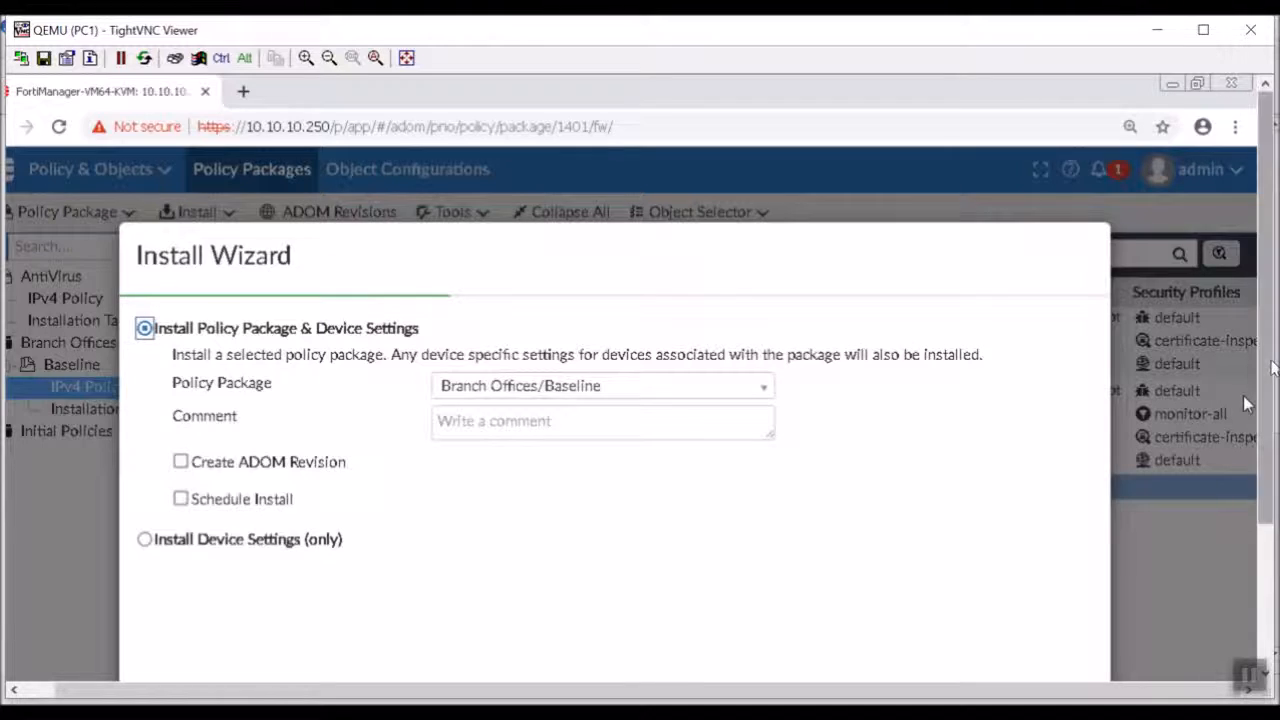
{"action": "left_click_drag", "start_coordinate": [1265, 396], "coordinate": [1265, 538]}
{"action": "left_click", "coordinate": [838, 540]}
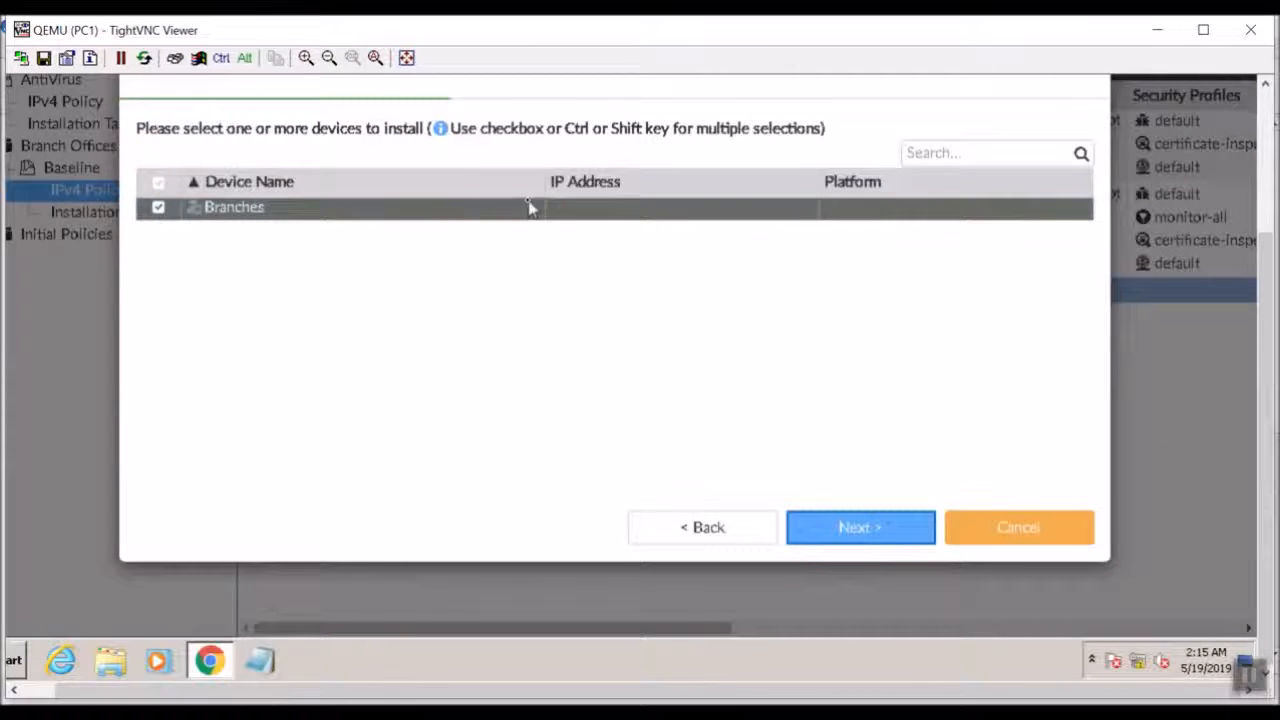
{"action": "left_click", "coordinate": [846, 530]}
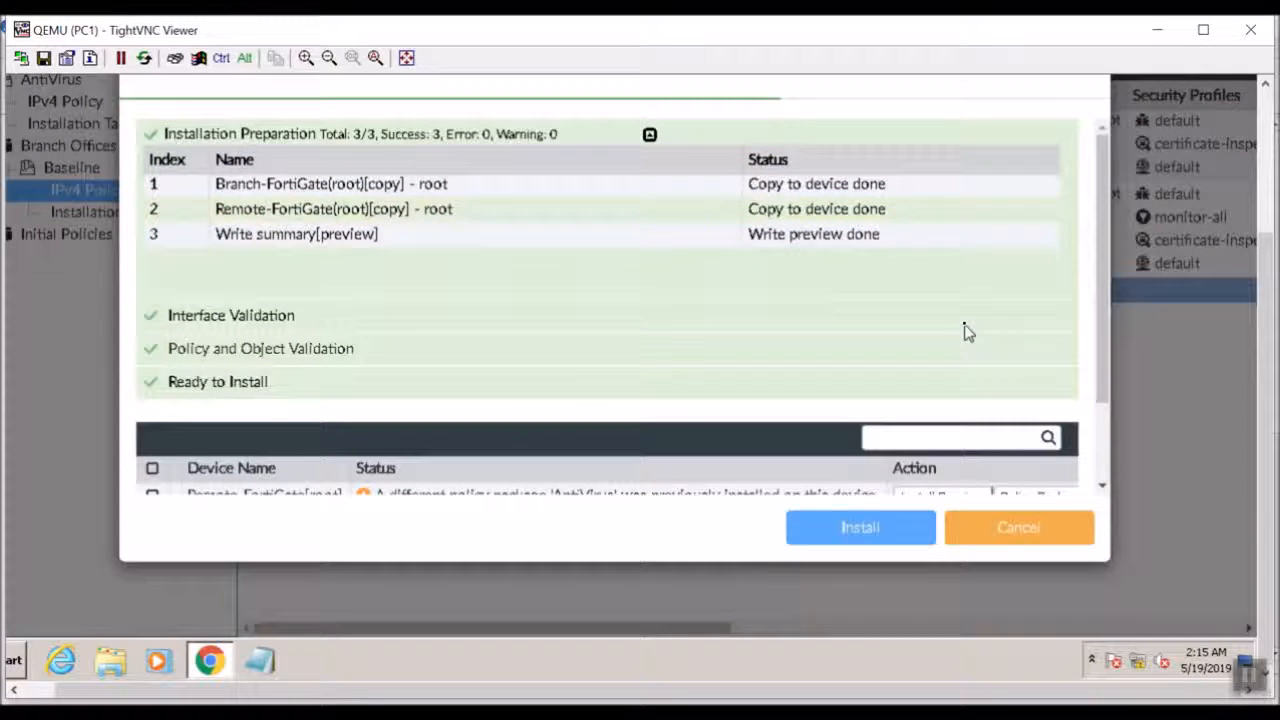
Check the device statuses, select both Remote-FortiGate and Branch-FortiGate, and start installing the Baseline package on them.
{"action": "scroll", "coordinate": [966, 332], "scroll_direction": "down", "scroll_amount": 2}
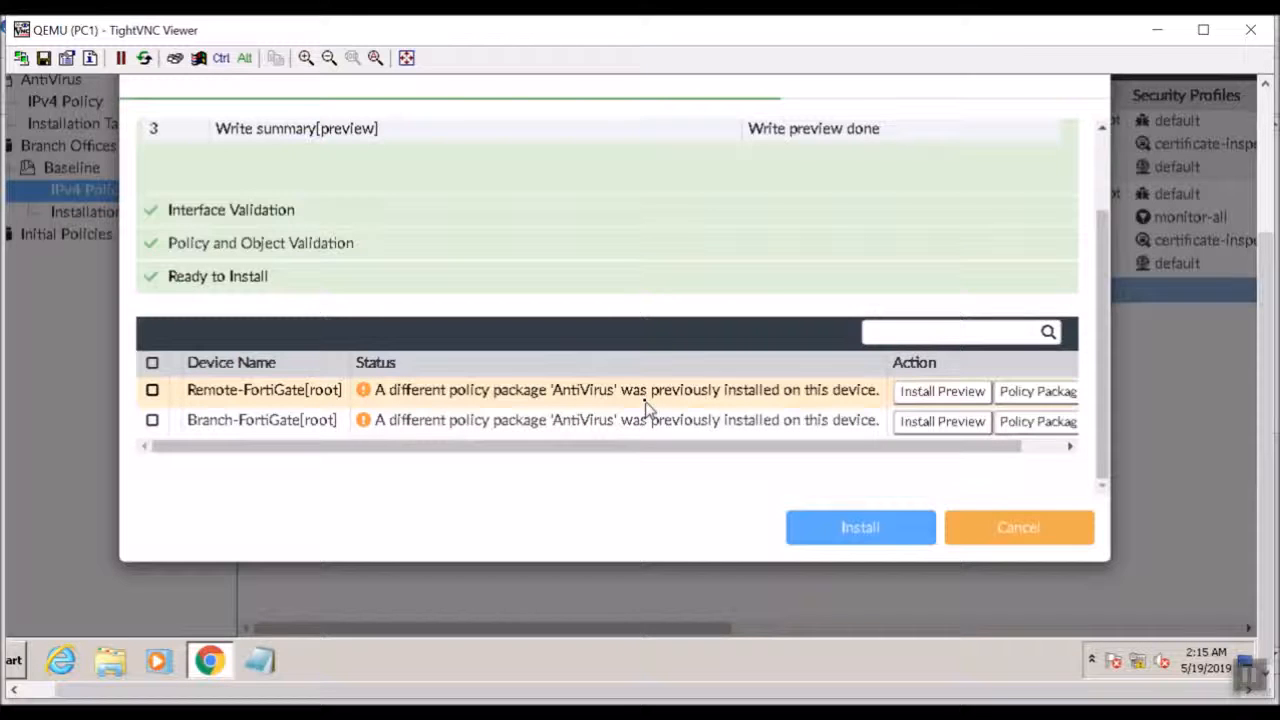
{"action": "left_click", "coordinate": [1025, 446]}
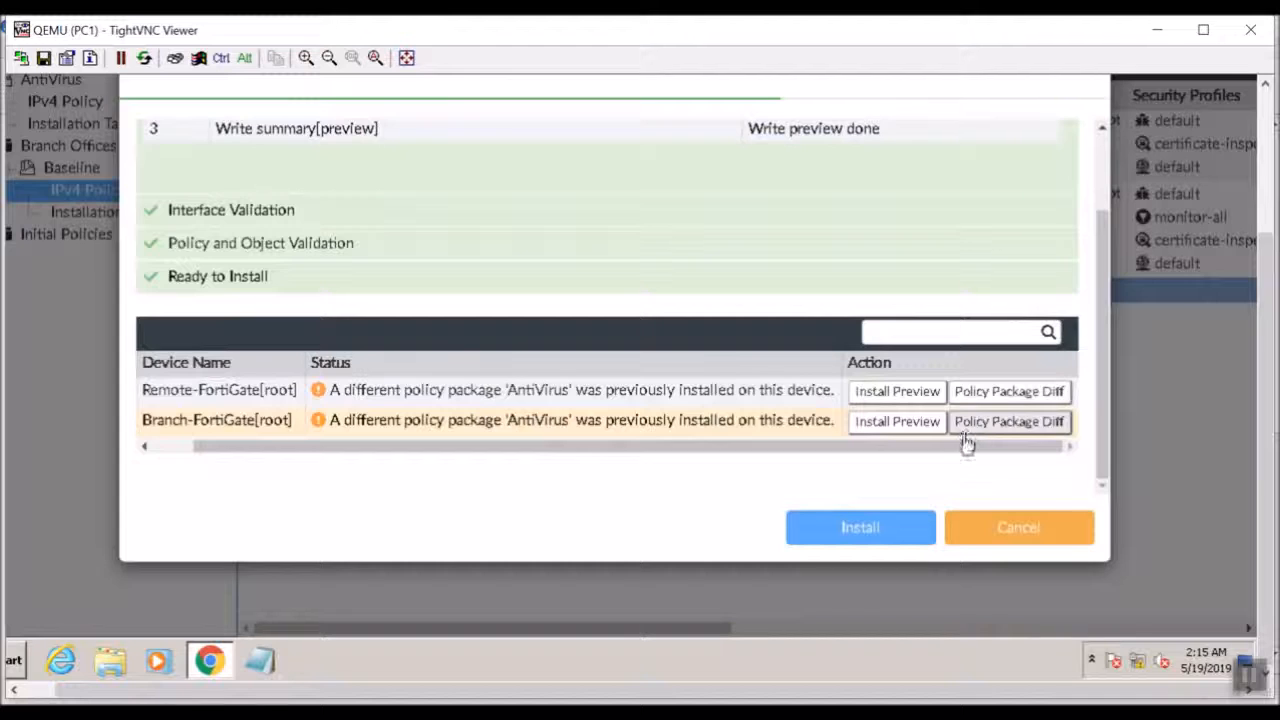
{"action": "left_click_drag", "start_coordinate": [937, 451], "coordinate": [605, 392]}
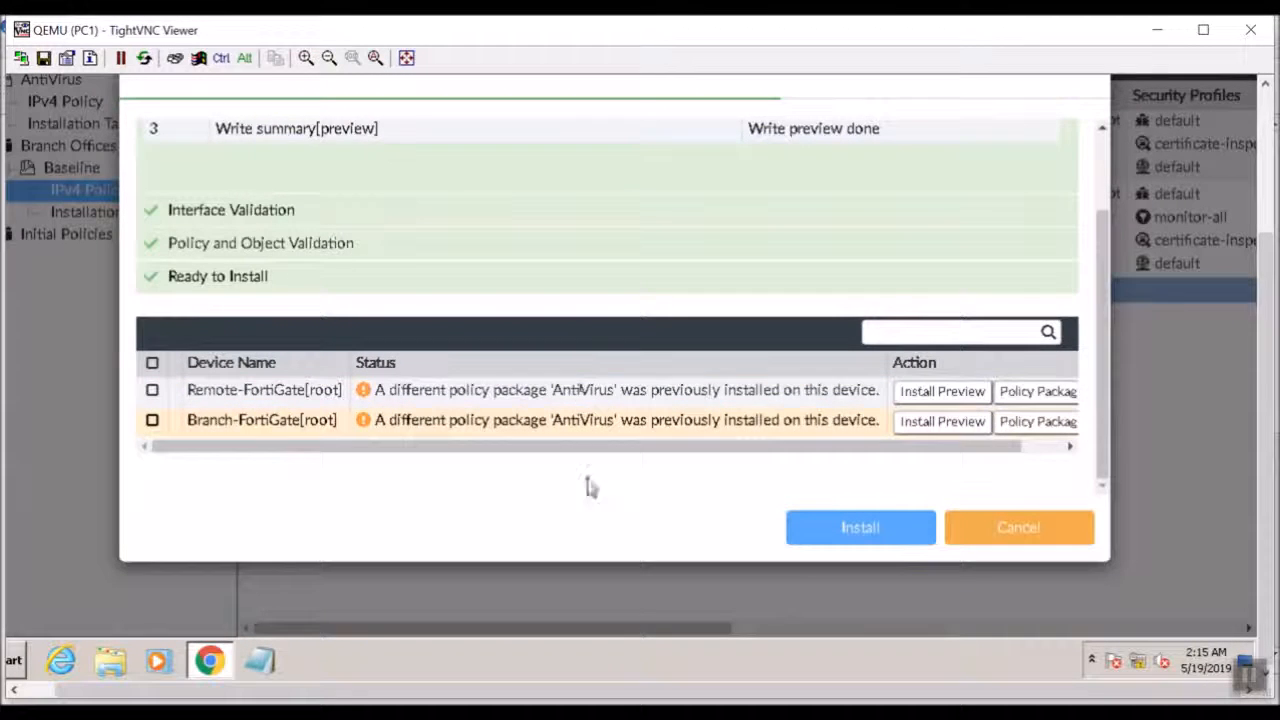
{"action": "left_click", "coordinate": [871, 528]}
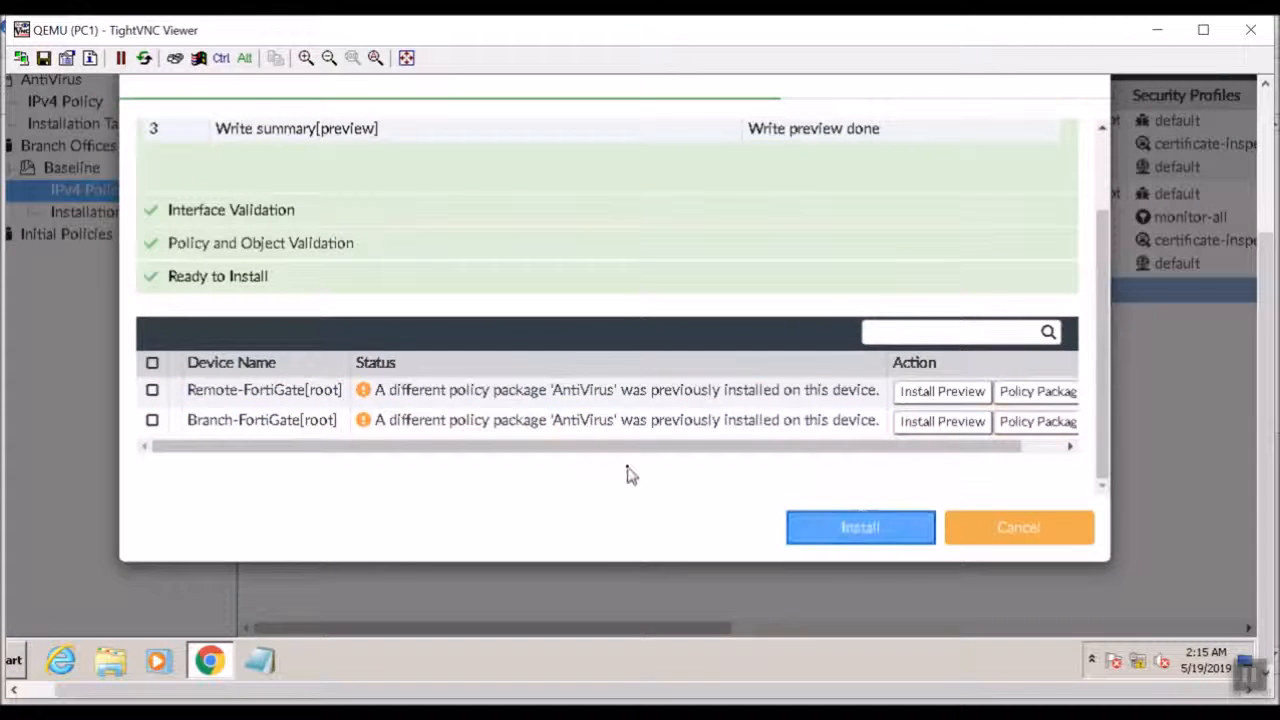
{"action": "left_click", "coordinate": [829, 533]}
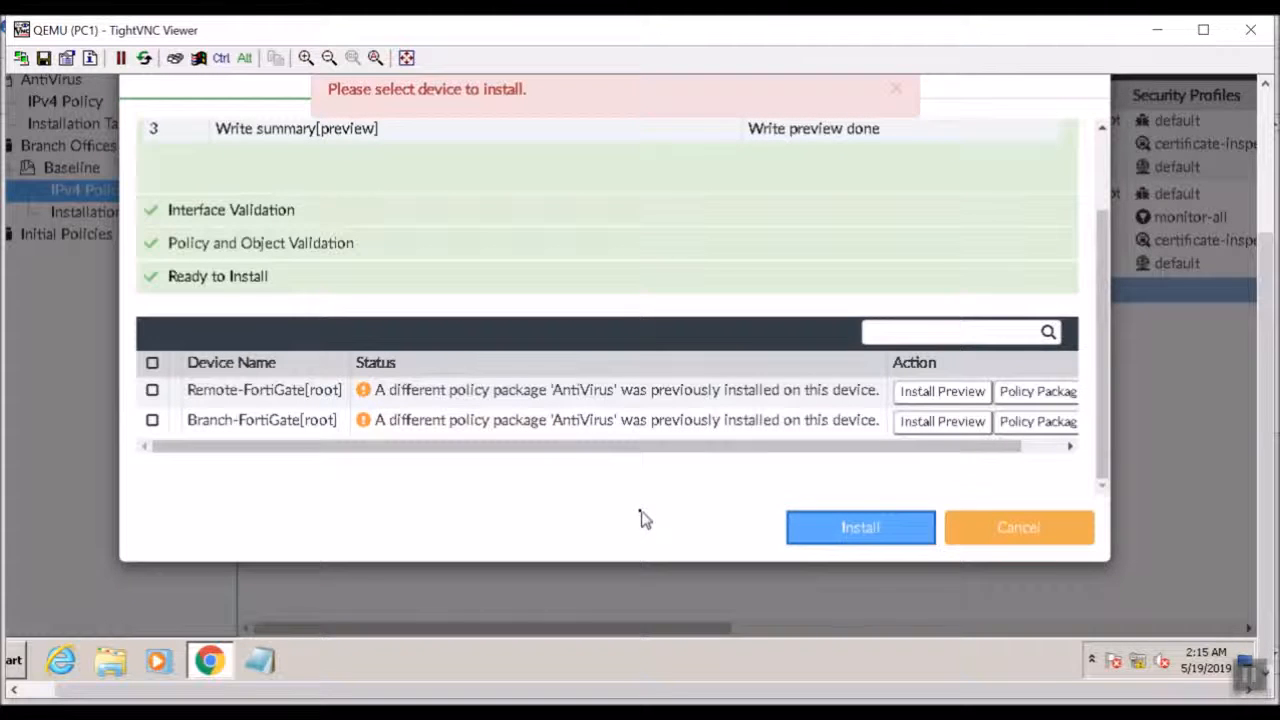
{"action": "left_click", "coordinate": [152, 362]}
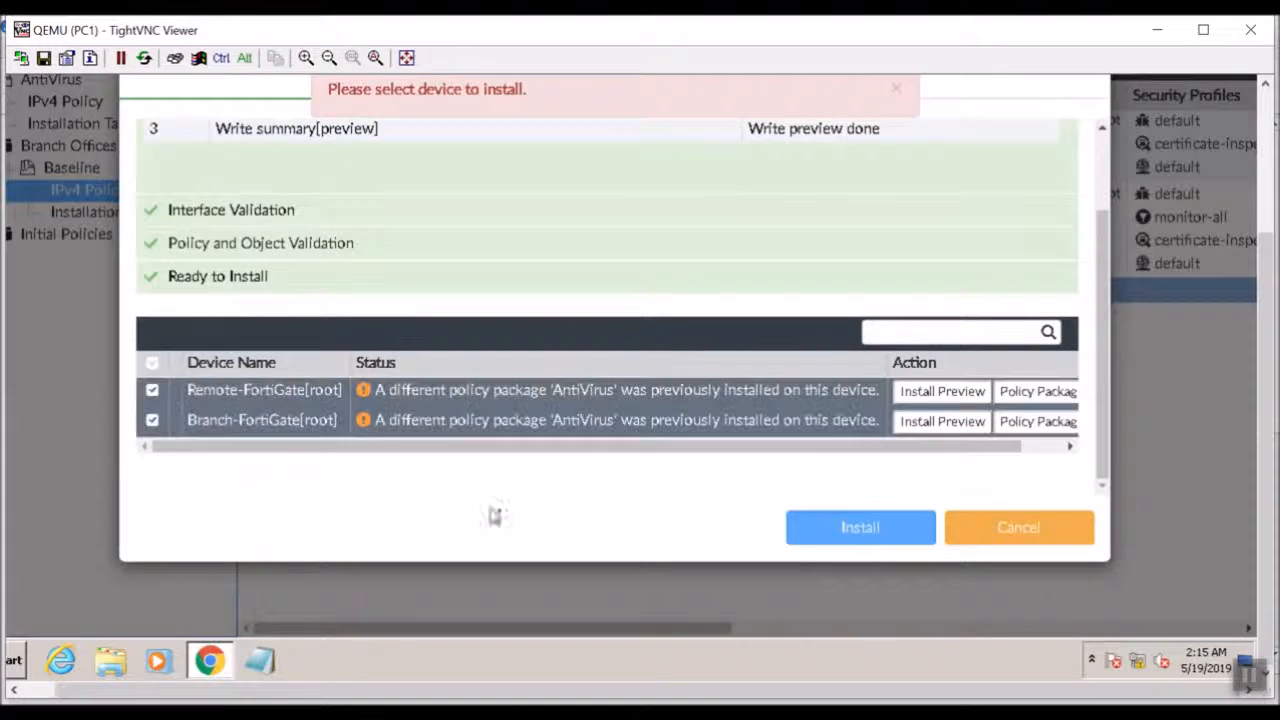
{"action": "left_click", "coordinate": [835, 528]}
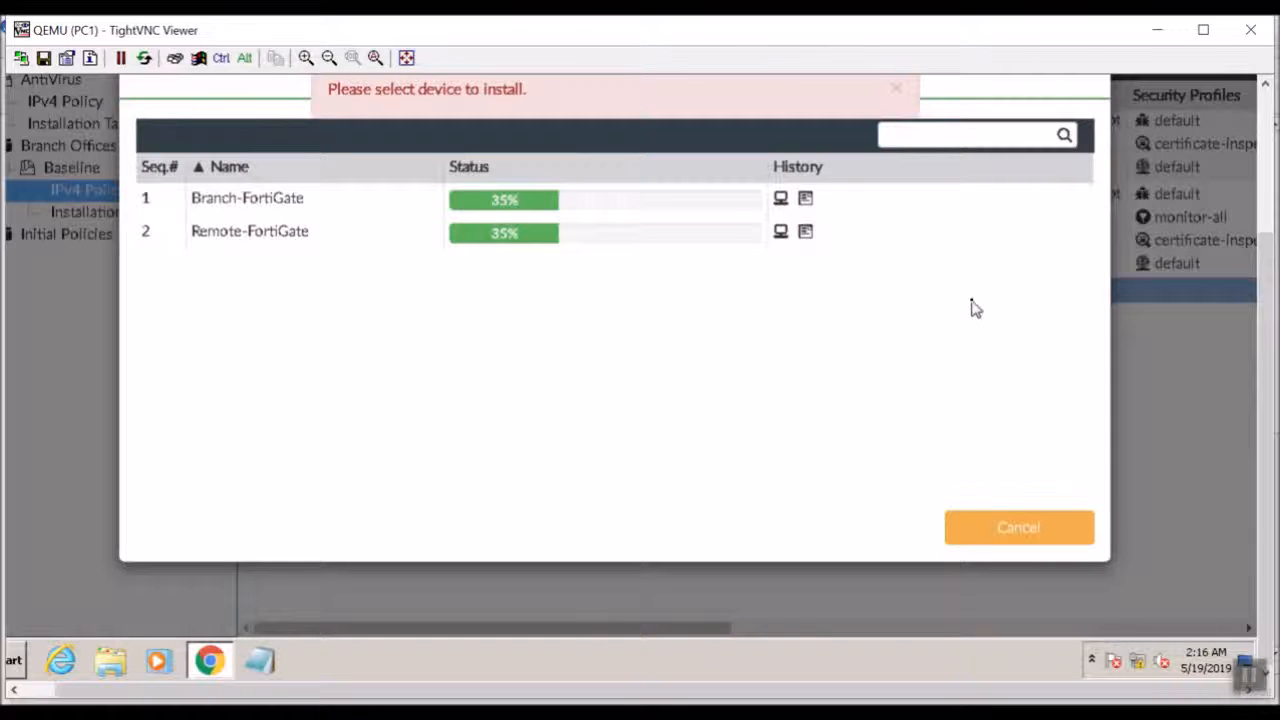
Examine the installation logs of Branch-FortiGate and Remote-FortiGate while the install runs.
{"action": "left_click", "coordinate": [807, 199]}
{"action": "scroll", "coordinate": [793, 333], "scroll_direction": "down", "scroll_amount": 20}
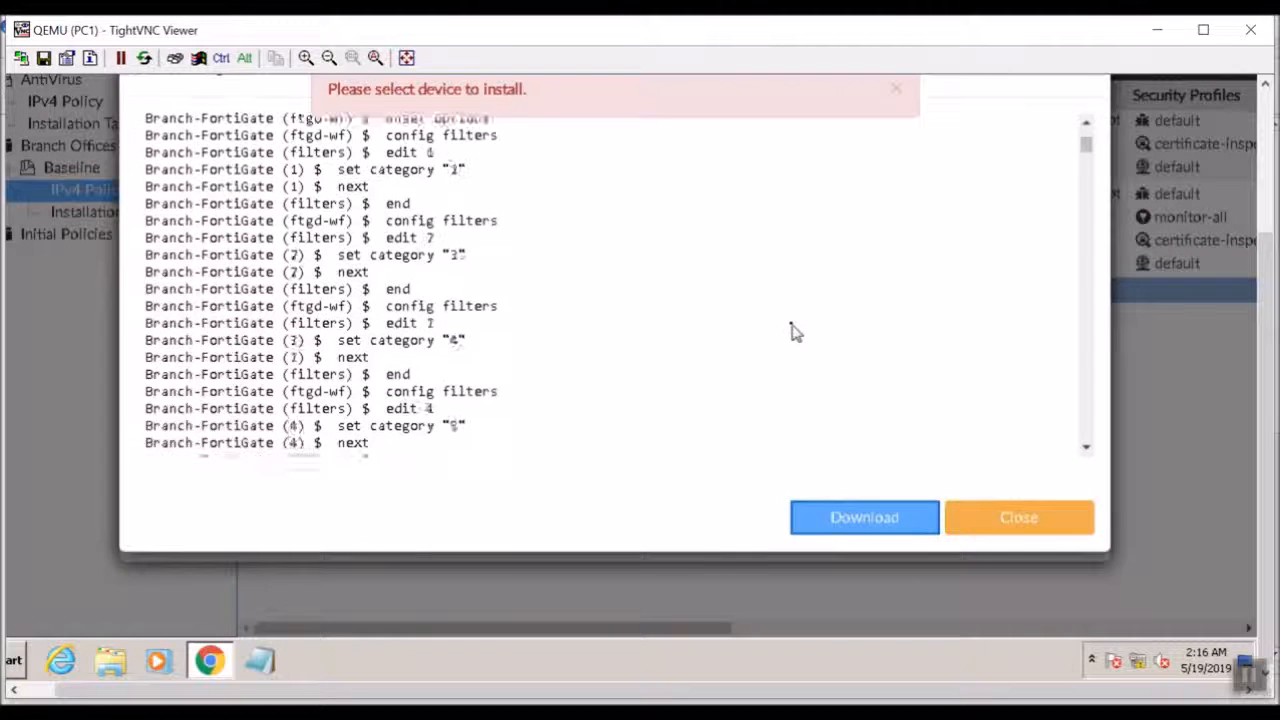
{"action": "scroll", "coordinate": [795, 333], "scroll_direction": "down", "scroll_amount": 20}
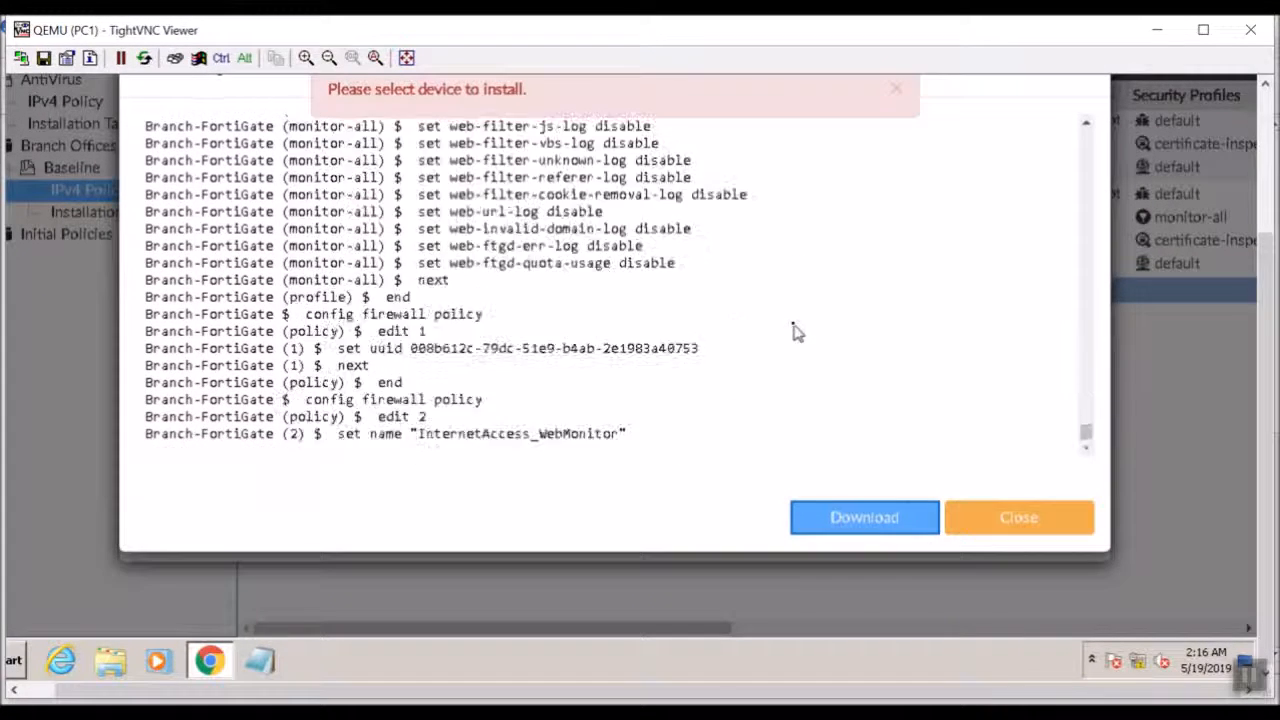
{"action": "left_click", "coordinate": [965, 517]}
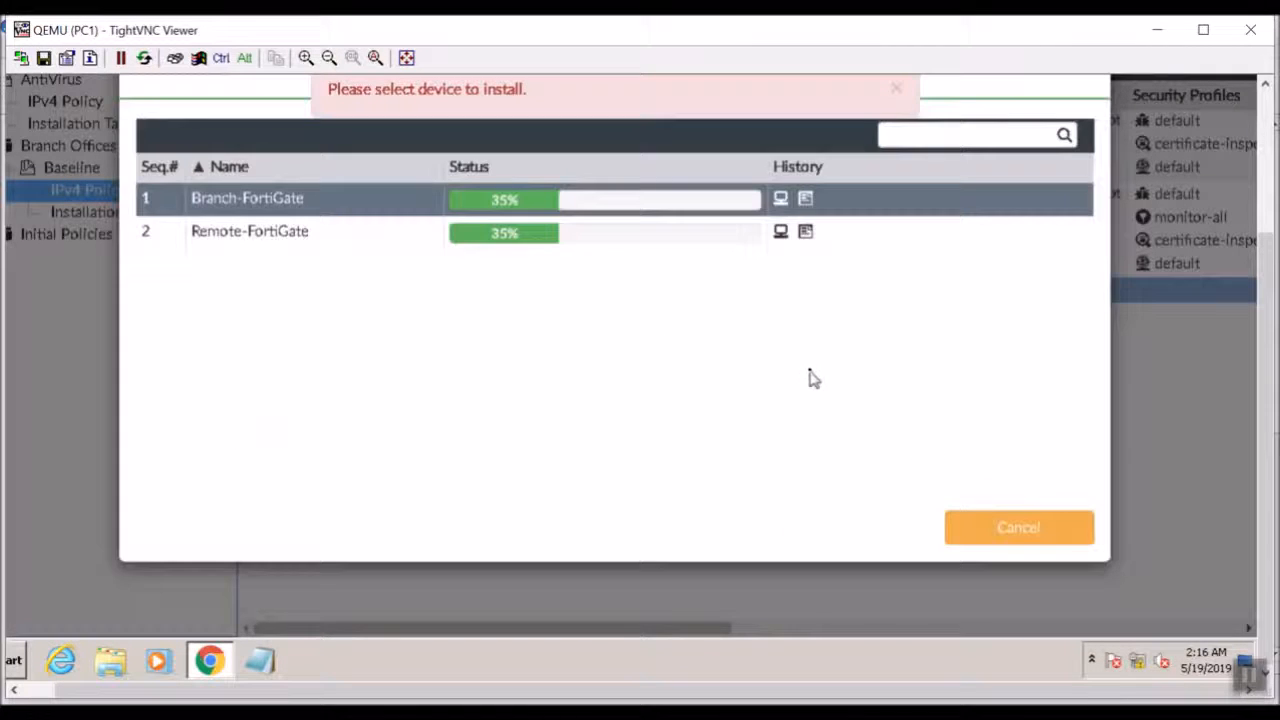
{"action": "left_click", "coordinate": [805, 233]}
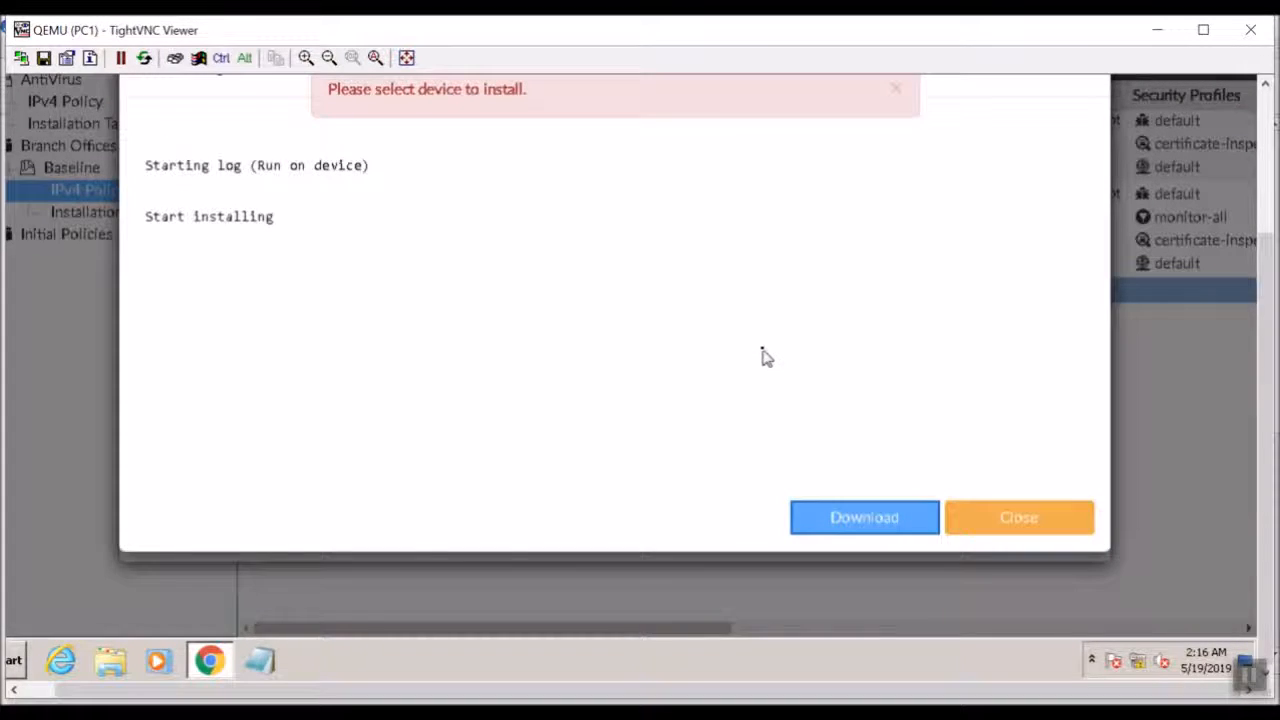
{"action": "left_click", "coordinate": [1026, 522]}
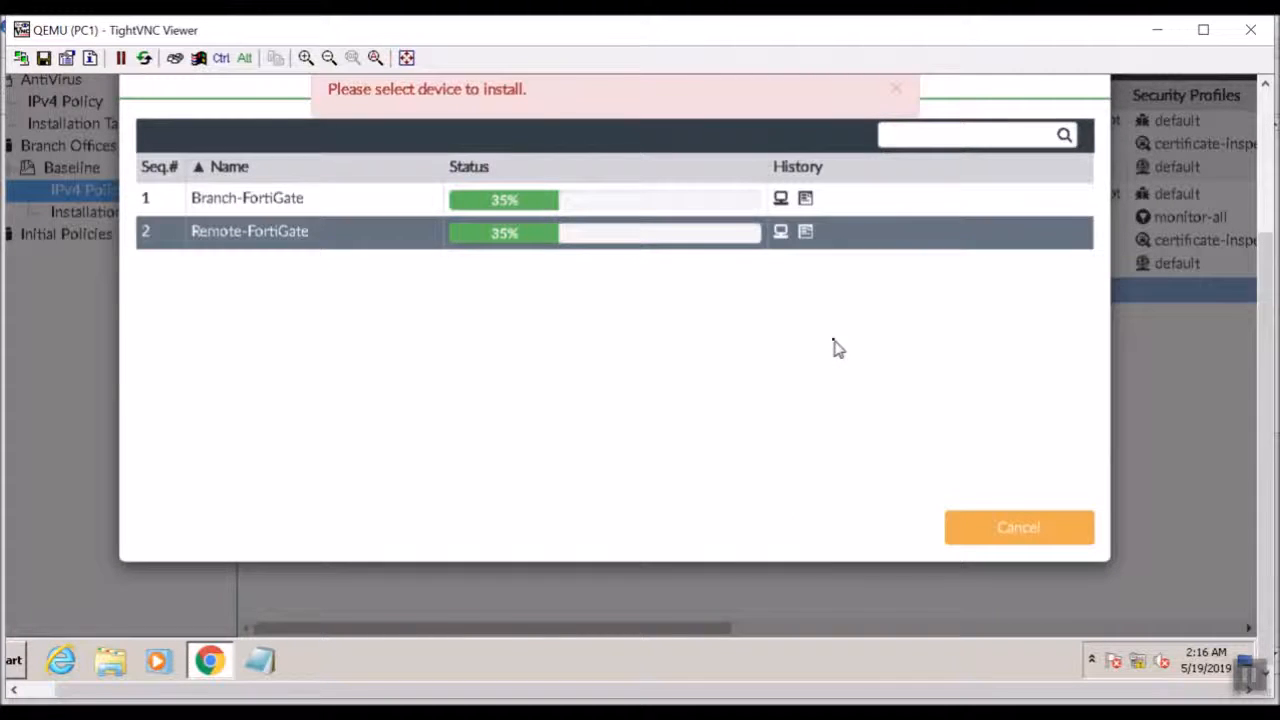
Dismiss the device selection notice and reposition the Install Wizard window.
{"action": "left_click", "coordinate": [897, 91]}
{"action": "left_click_drag", "start_coordinate": [1264, 266], "coordinate": [1249, 98]}
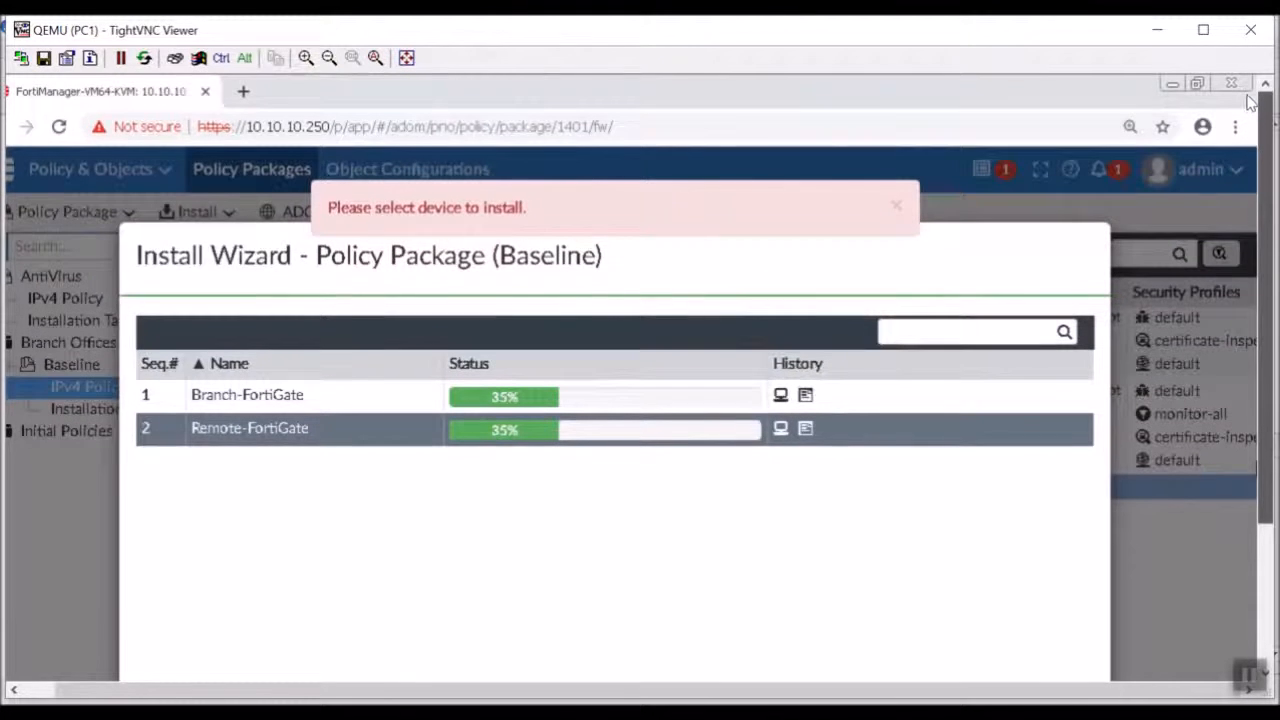
{"action": "left_click", "coordinate": [896, 212]}
{"action": "left_click_drag", "start_coordinate": [874, 237], "coordinate": [856, 178]}
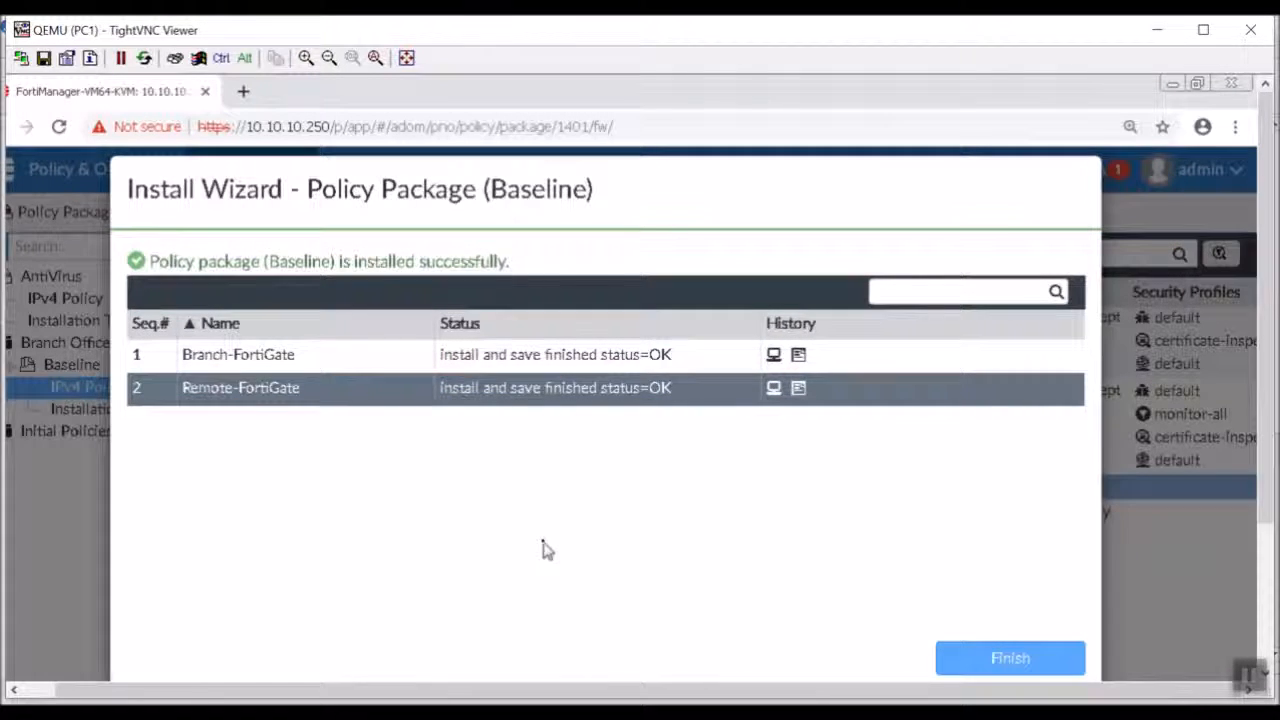
Finish the Install Wizard for the Baseline policy package and switch to Device Manager.
{"action": "left_click", "coordinate": [1012, 658]}
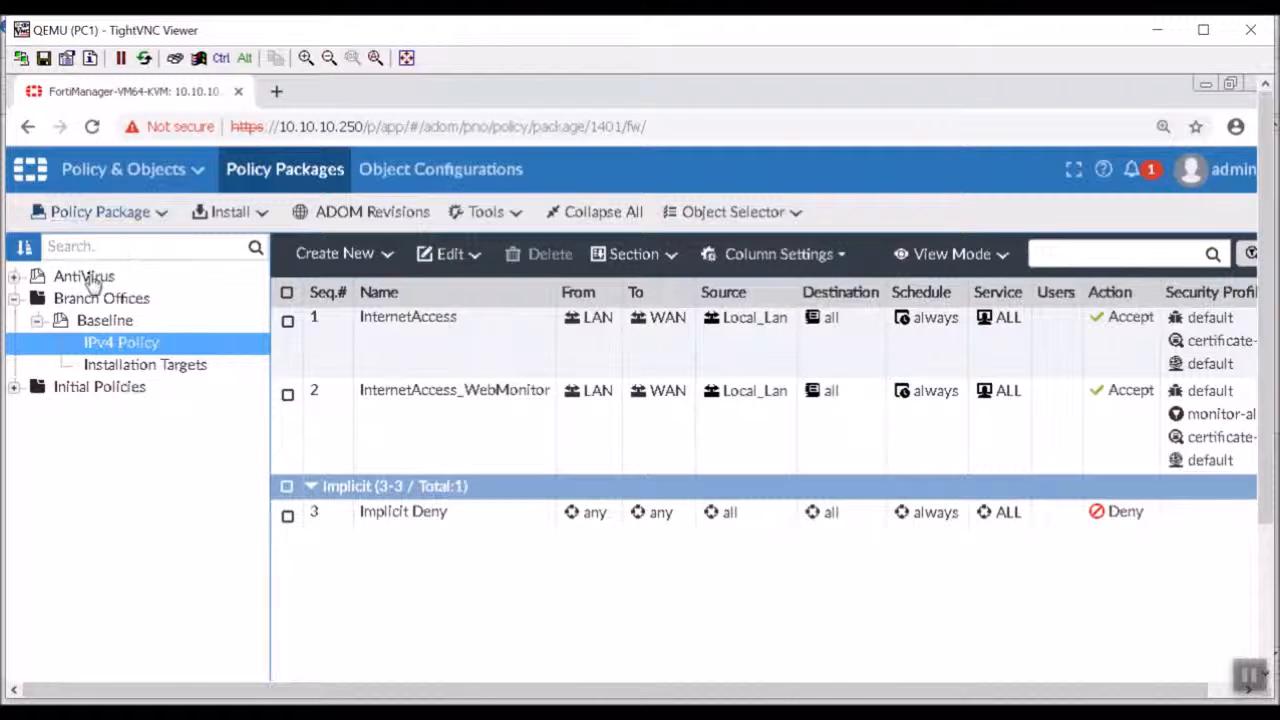
{"action": "left_click", "coordinate": [133, 175]}
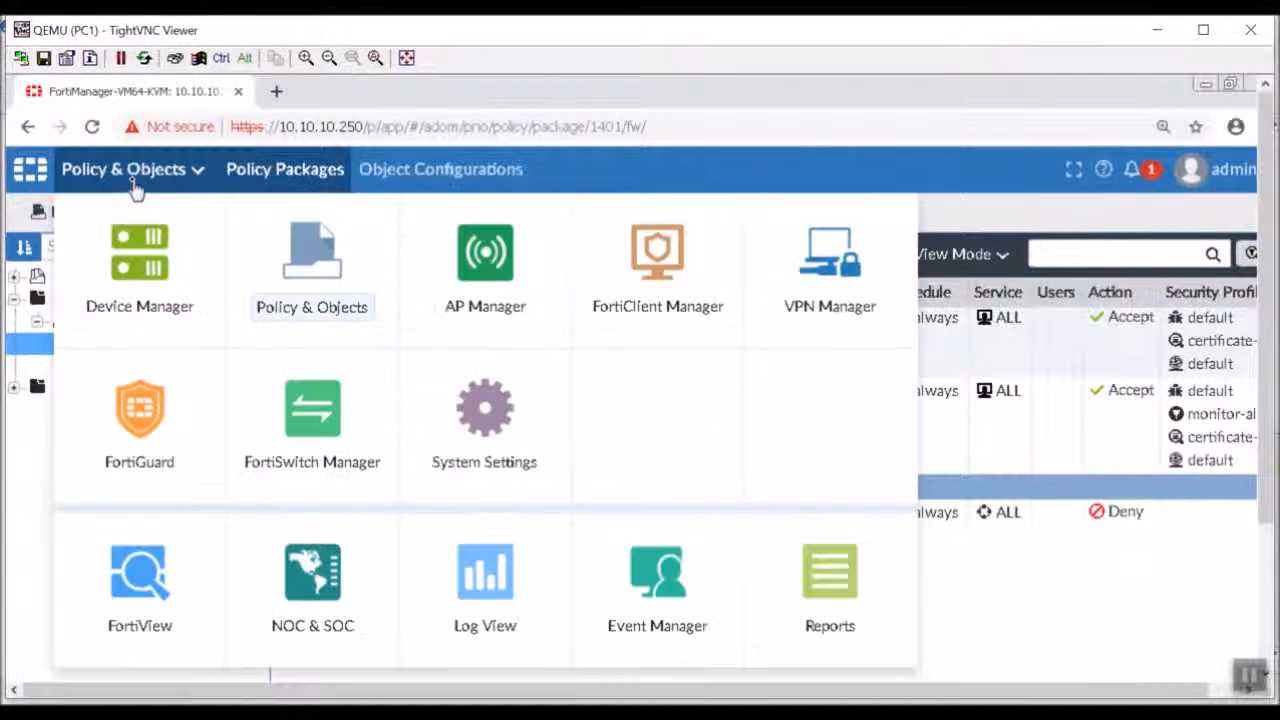
{"action": "left_click", "coordinate": [146, 251]}
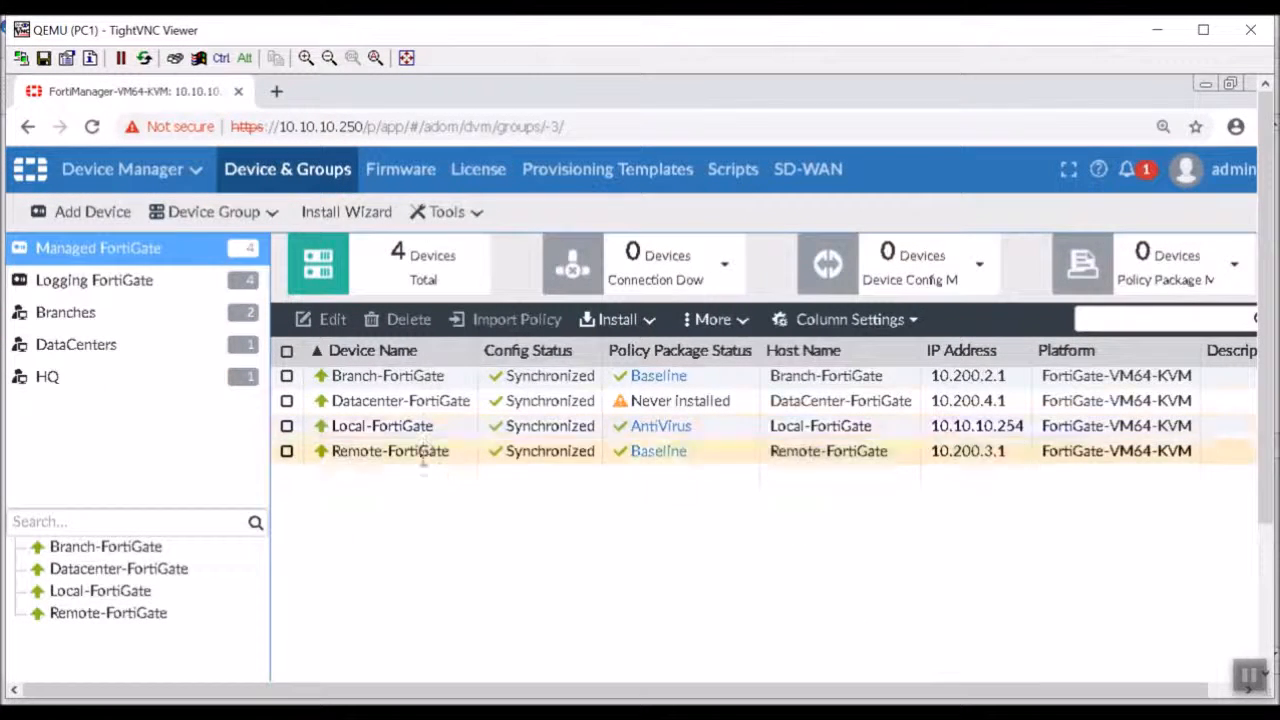
Examine Branch-FortiGate's system dashboard, its interface list and the port7 interface settings.
{"action": "double_click", "coordinate": [428, 376]}
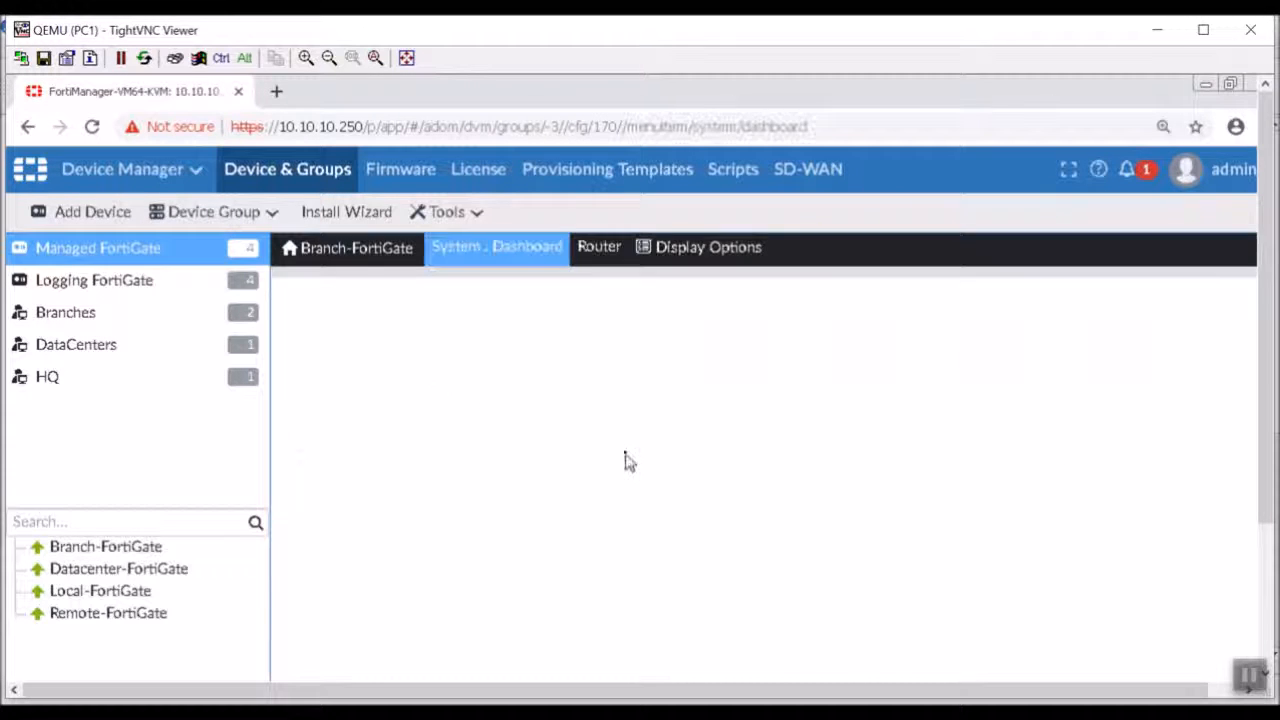
{"action": "scroll", "coordinate": [655, 525], "scroll_direction": "down", "scroll_amount": 5}
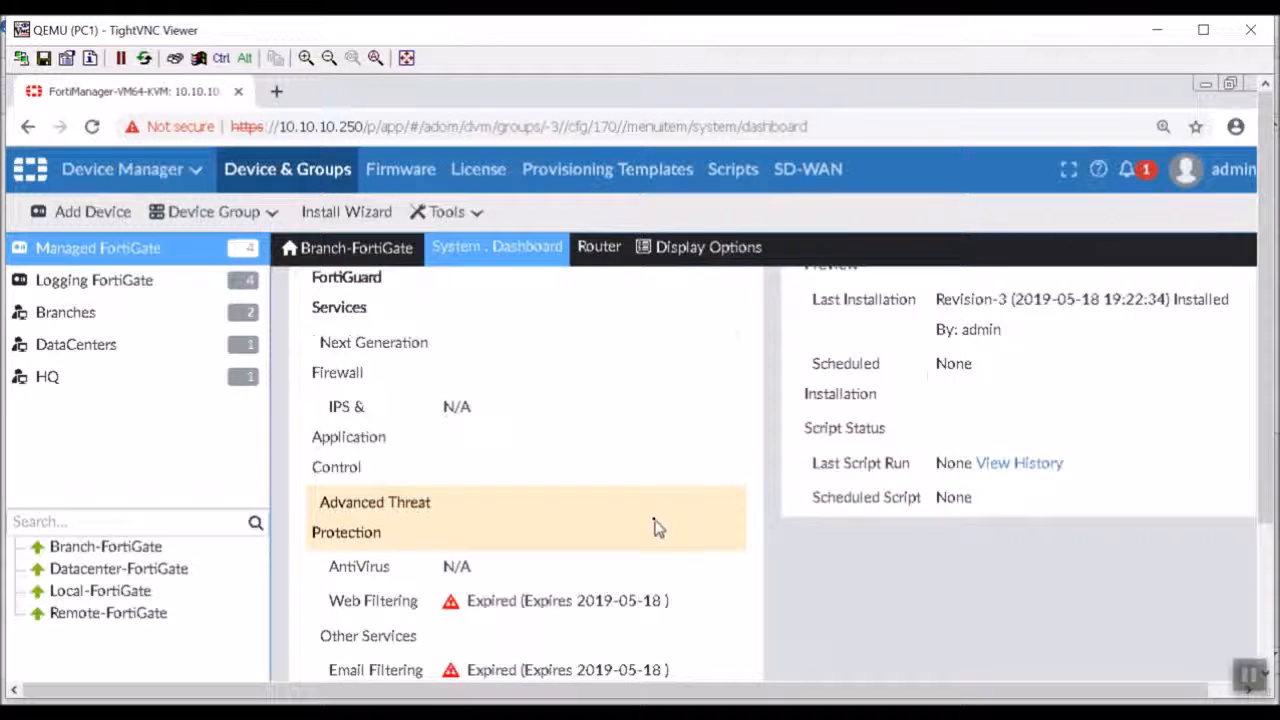
{"action": "scroll", "coordinate": [531, 466], "scroll_direction": "up", "scroll_amount": 5}
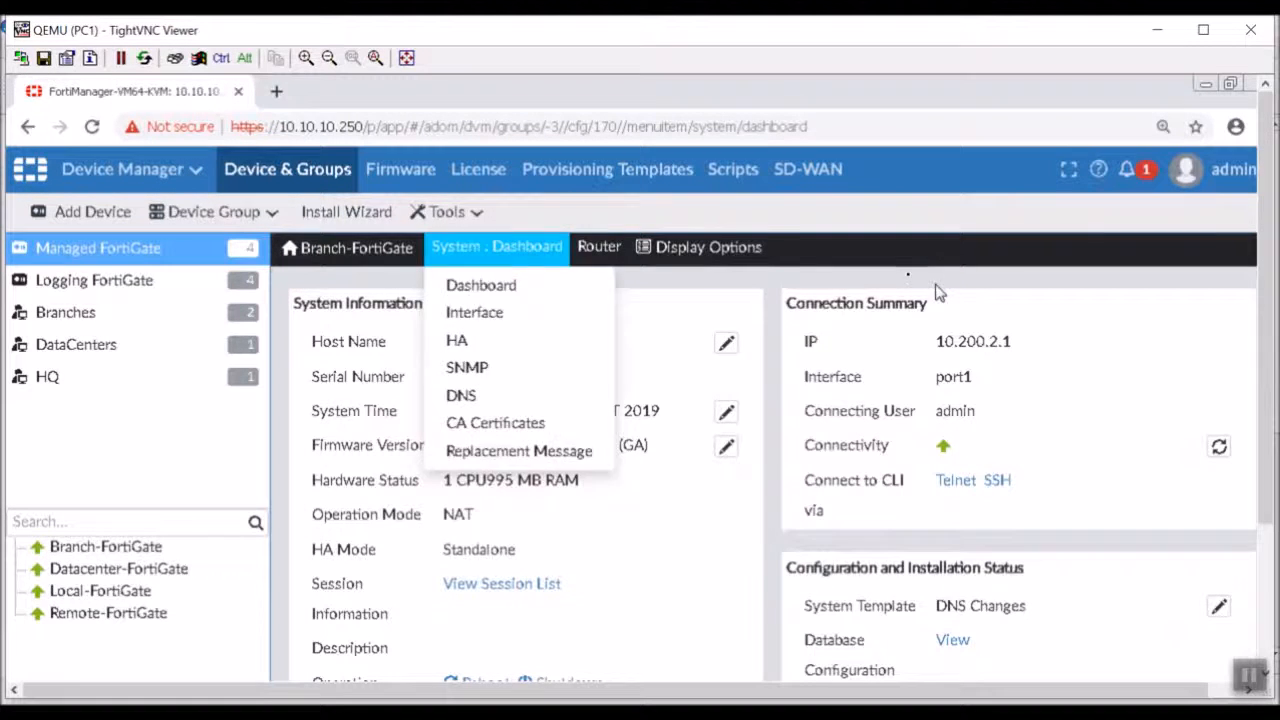
{"action": "mouse_move", "coordinate": [531, 258]}
{"action": "left_click", "coordinate": [514, 316]}
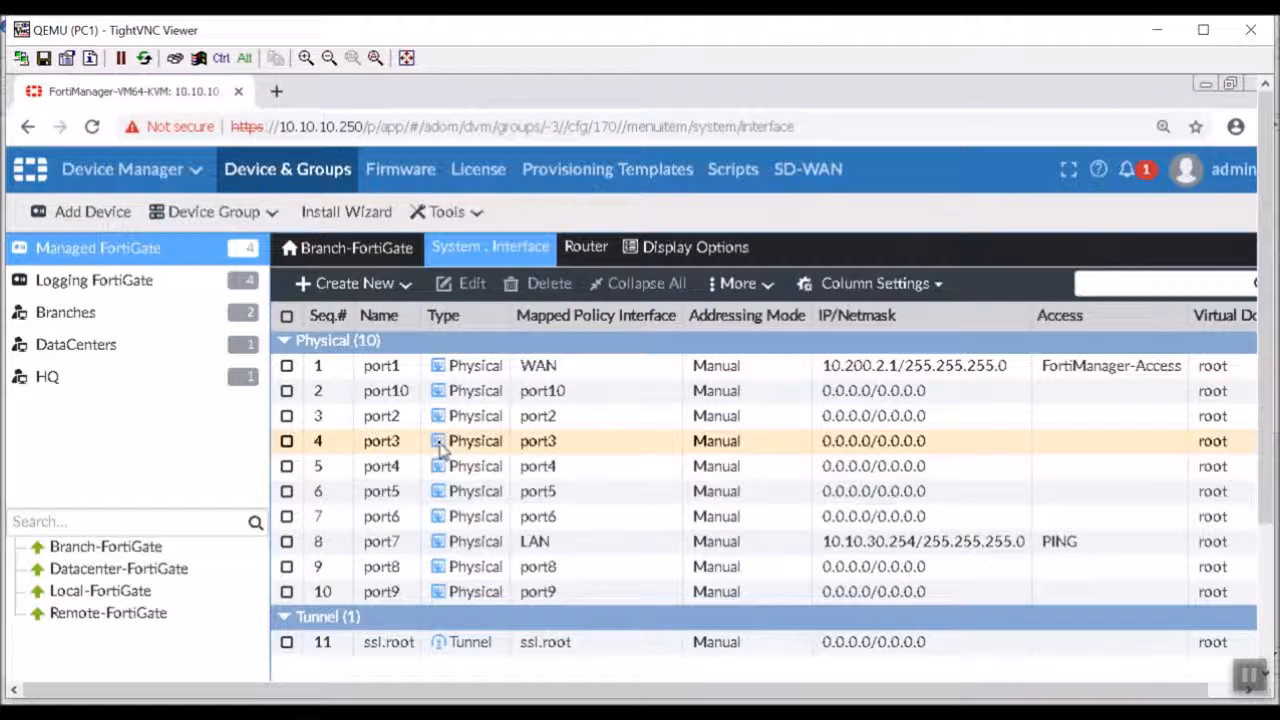
{"action": "double_click", "coordinate": [1154, 549]}
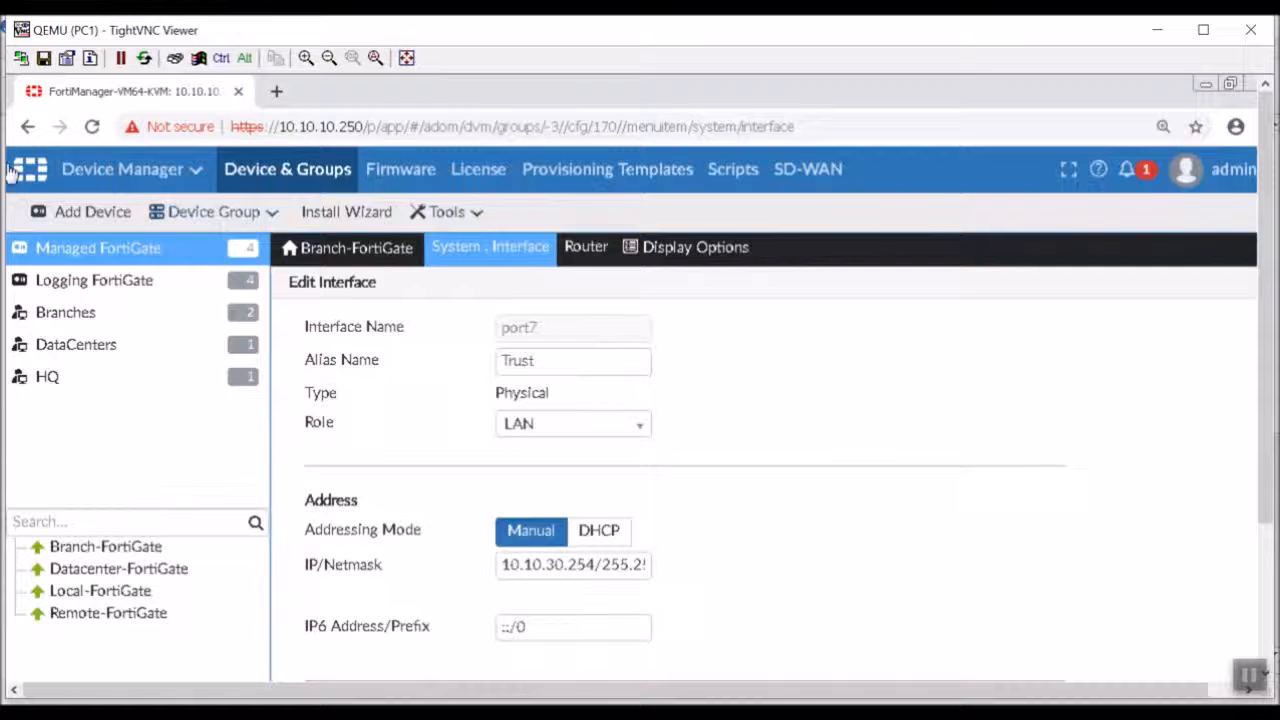
{"action": "left_click", "coordinate": [26, 126]}
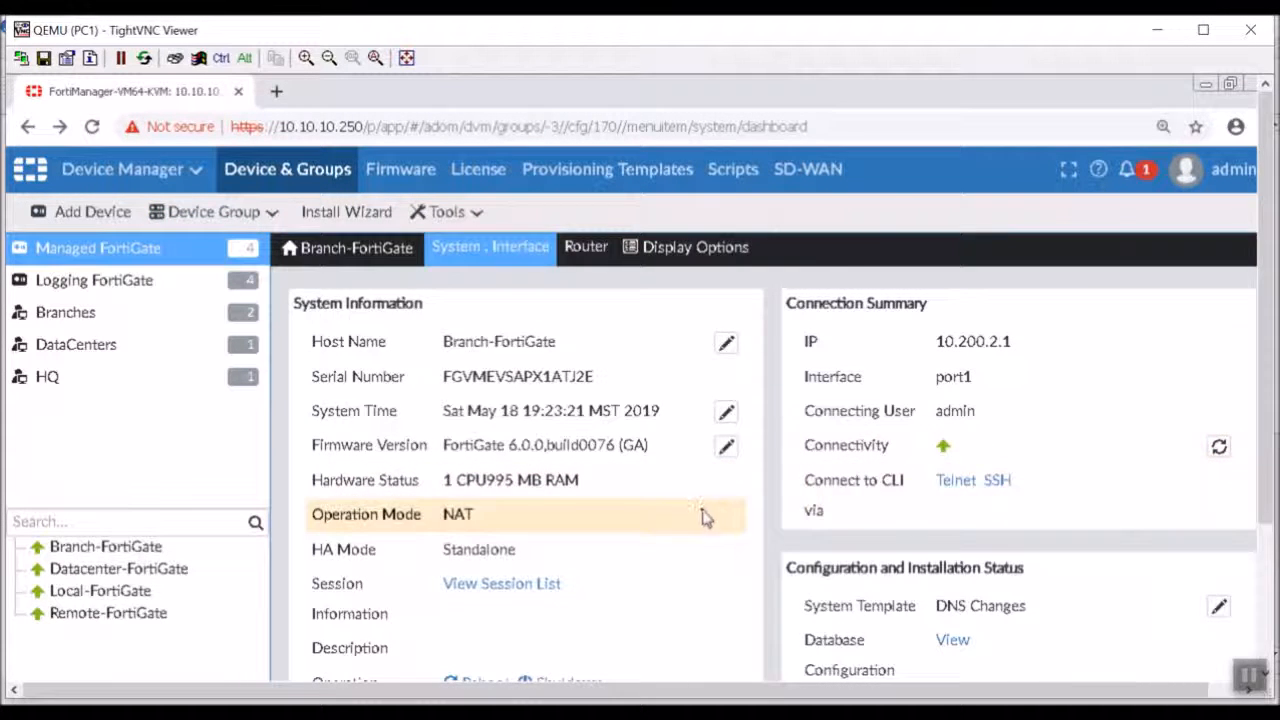
{"action": "scroll", "coordinate": [703, 514], "scroll_direction": "down", "scroll_amount": 4}
{"action": "scroll", "coordinate": [731, 517], "scroll_direction": "up", "scroll_amount": 3}
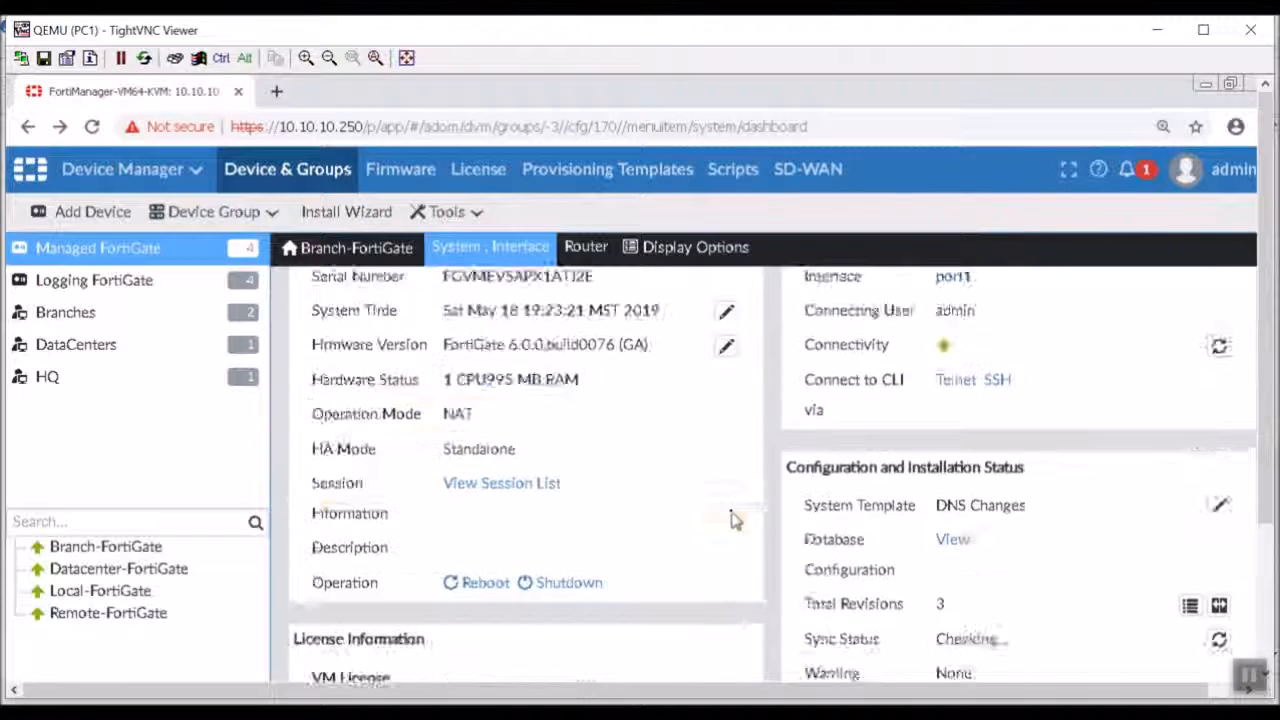
{"action": "scroll", "coordinate": [729, 514], "scroll_direction": "up", "scroll_amount": 2}
Enable HTTPS and HTTP administrative access on the port1 interface of Branch-FortiGate.
{"action": "left_click", "coordinate": [486, 248]}
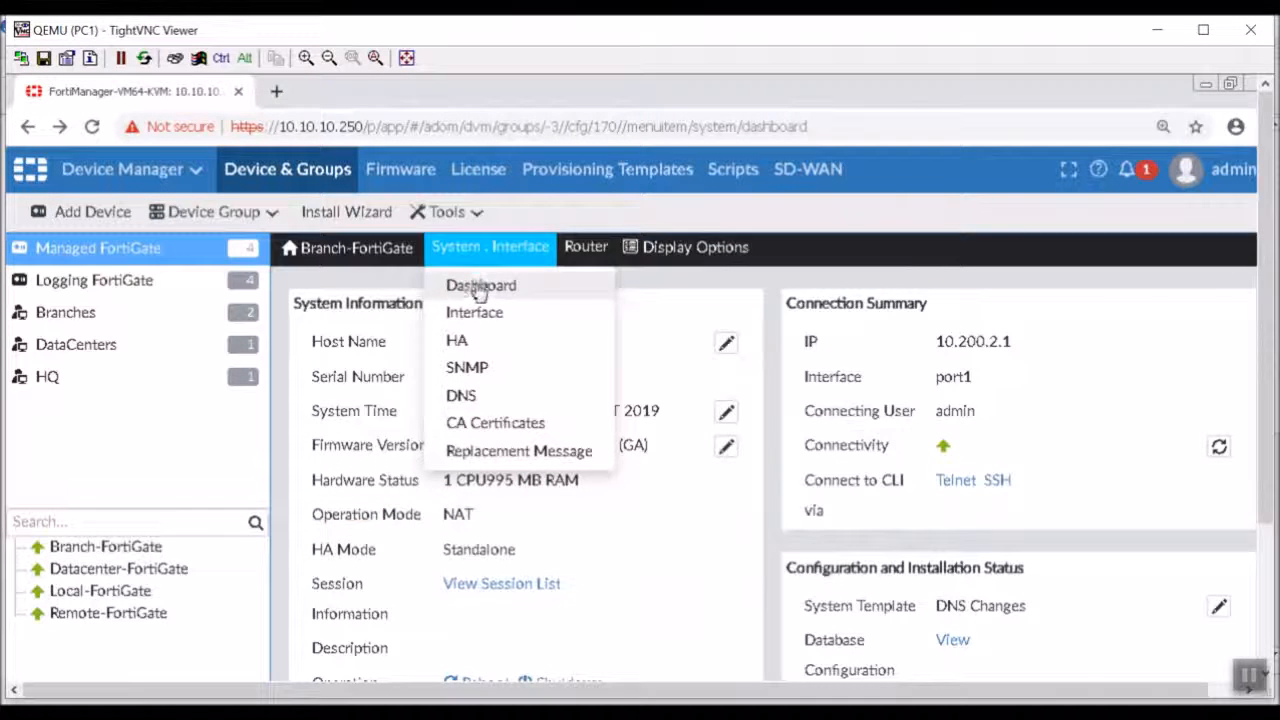
{"action": "left_click", "coordinate": [468, 312]}
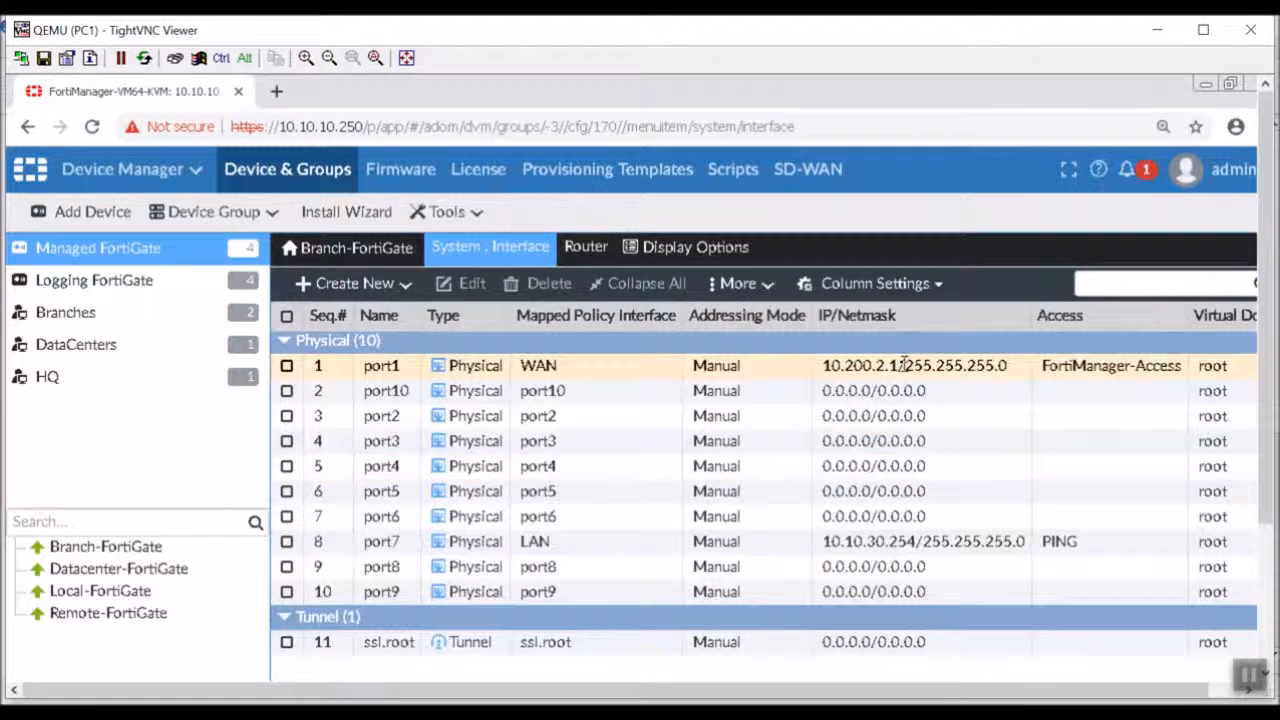
{"action": "double_click", "coordinate": [903, 370]}
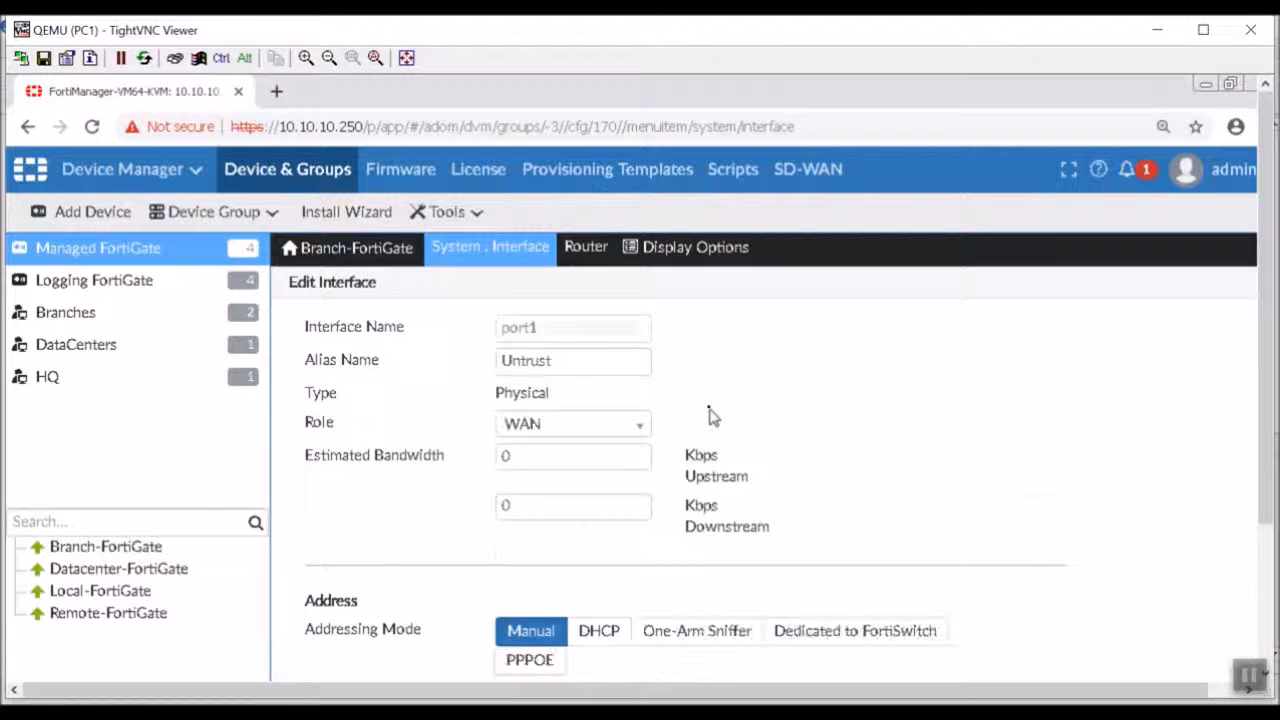
{"action": "scroll", "coordinate": [712, 416], "scroll_direction": "down", "scroll_amount": 3}
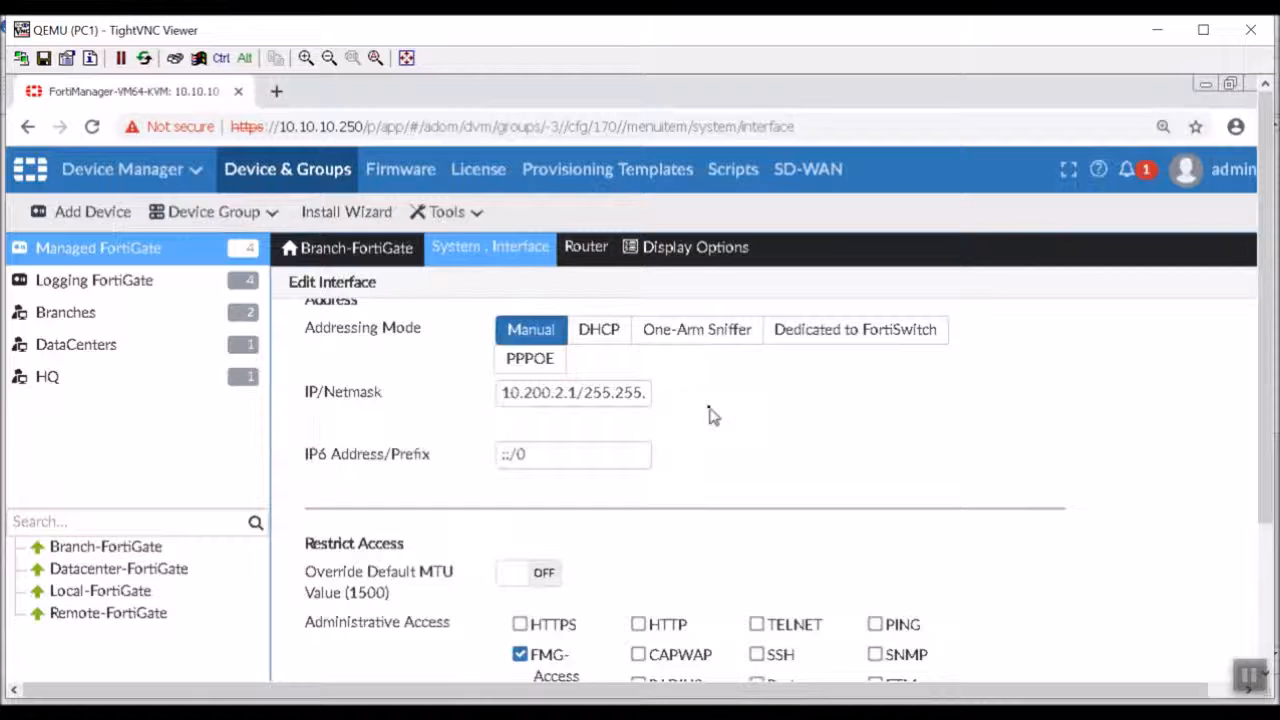
{"action": "scroll", "coordinate": [712, 416], "scroll_direction": "down", "scroll_amount": 3}
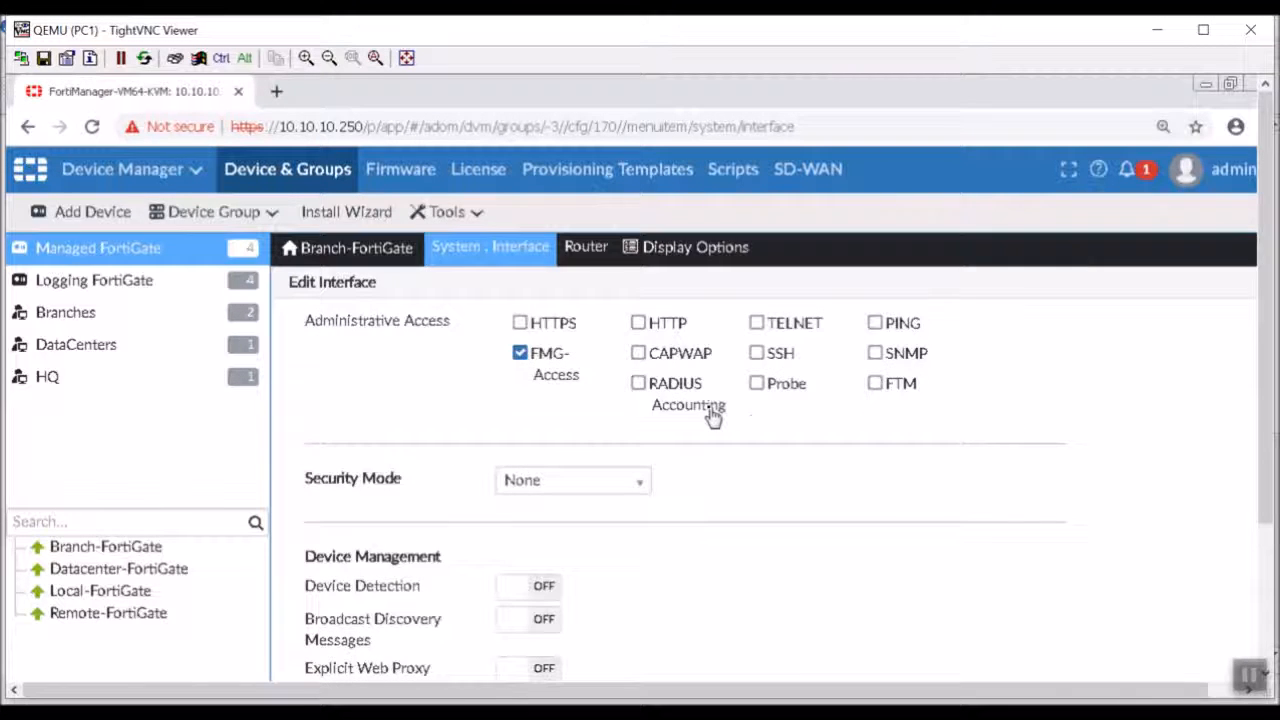
{"action": "left_click", "coordinate": [520, 324]}
{"action": "left_click", "coordinate": [639, 323]}
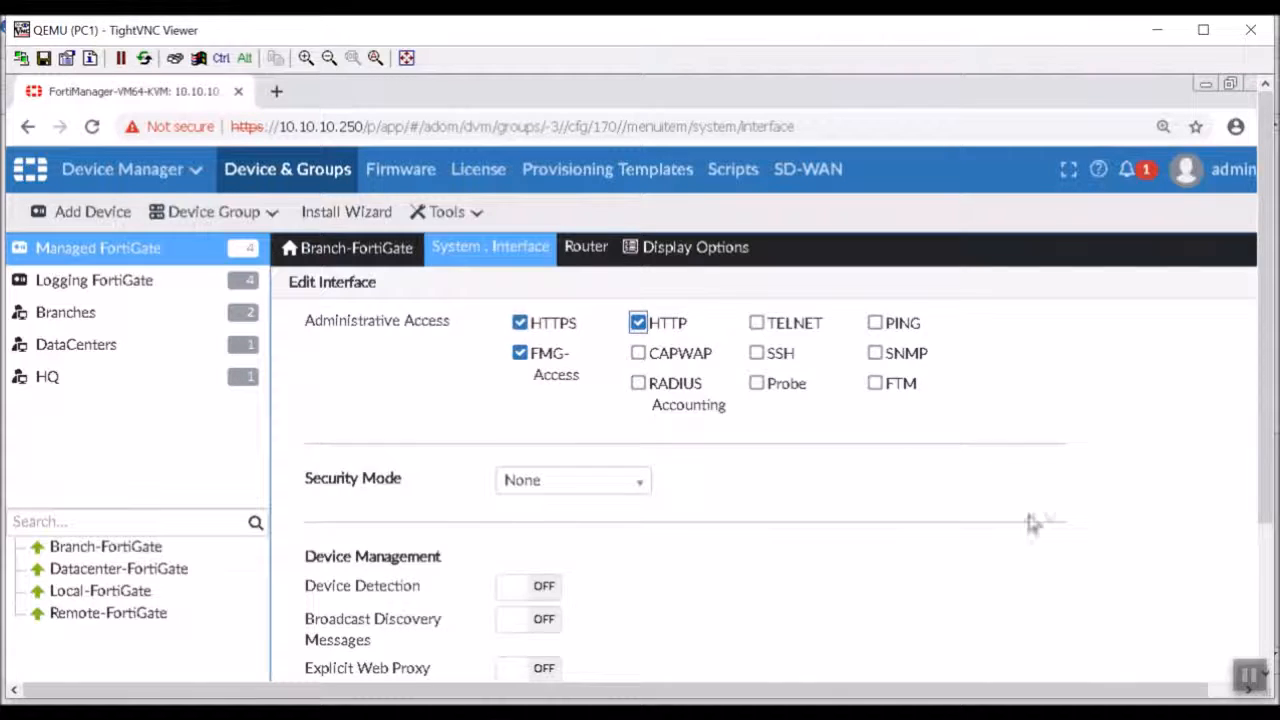
Check the remaining port1 settings, including its policy interface mapping, and save the edited interface.
{"action": "scroll", "coordinate": [1045, 550], "scroll_direction": "down", "scroll_amount": 5}
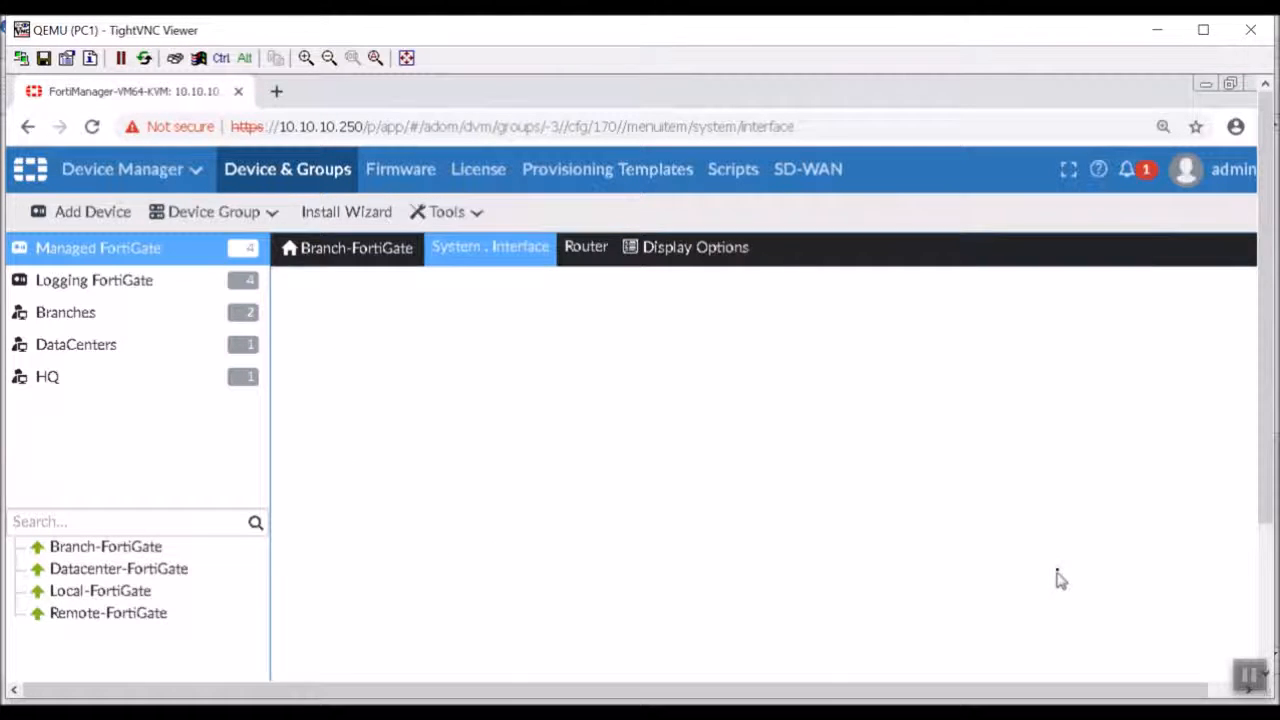
{"action": "scroll", "coordinate": [1060, 581], "scroll_direction": "up", "scroll_amount": 4}
{"action": "scroll", "coordinate": [742, 560], "scroll_direction": "down", "scroll_amount": 1}
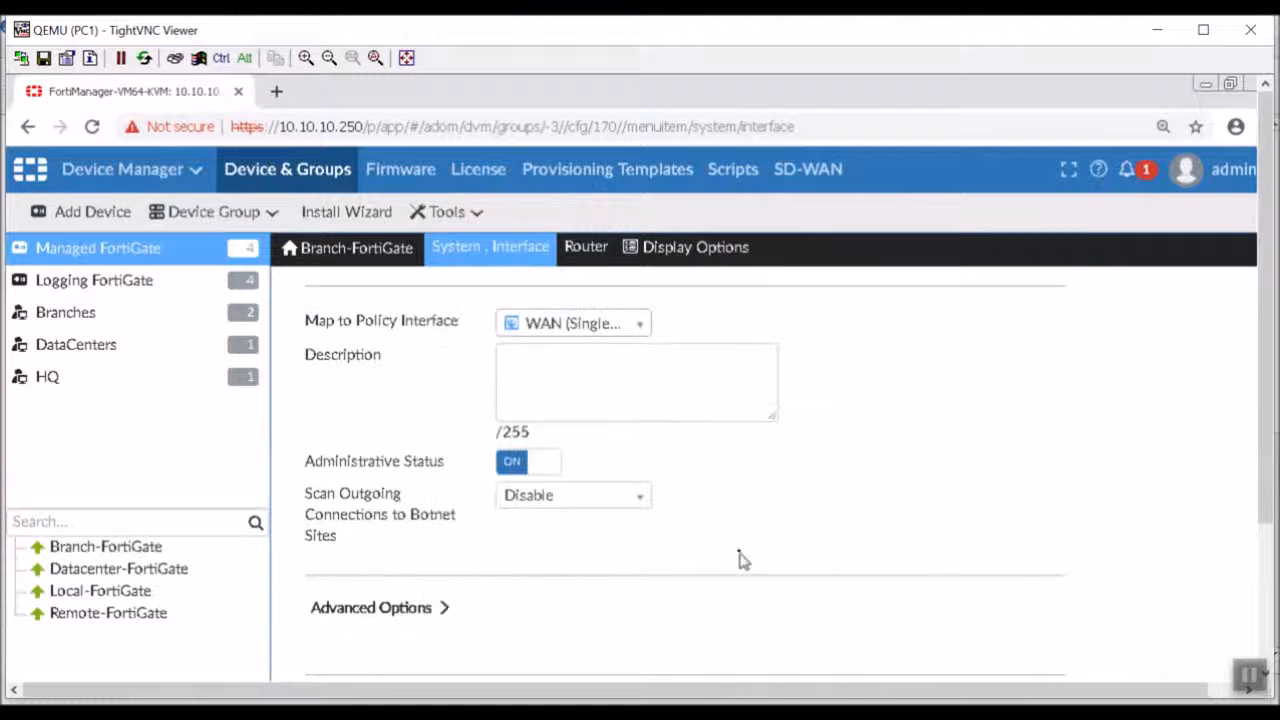
{"action": "scroll", "coordinate": [742, 560], "scroll_direction": "down", "scroll_amount": 2}
{"action": "scroll", "coordinate": [735, 545], "scroll_direction": "up", "scroll_amount": 3}
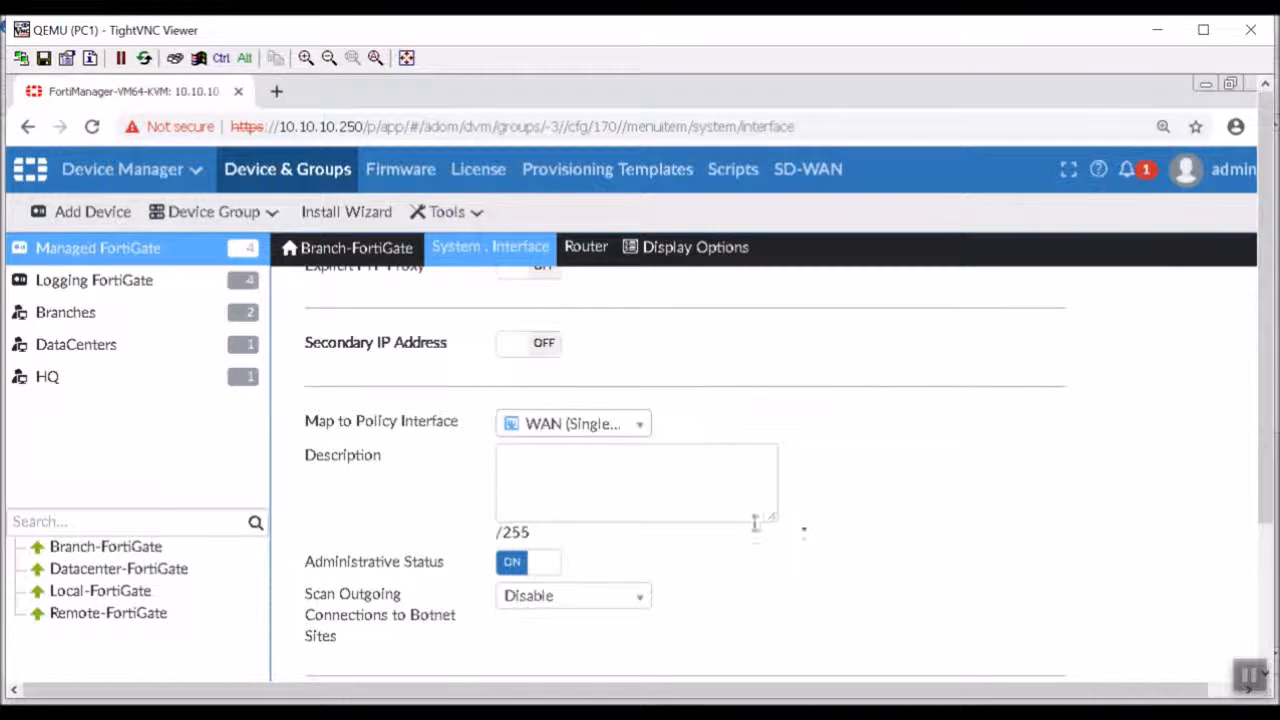
{"action": "scroll", "coordinate": [1265, 486], "scroll_direction": "down", "scroll_amount": 3}
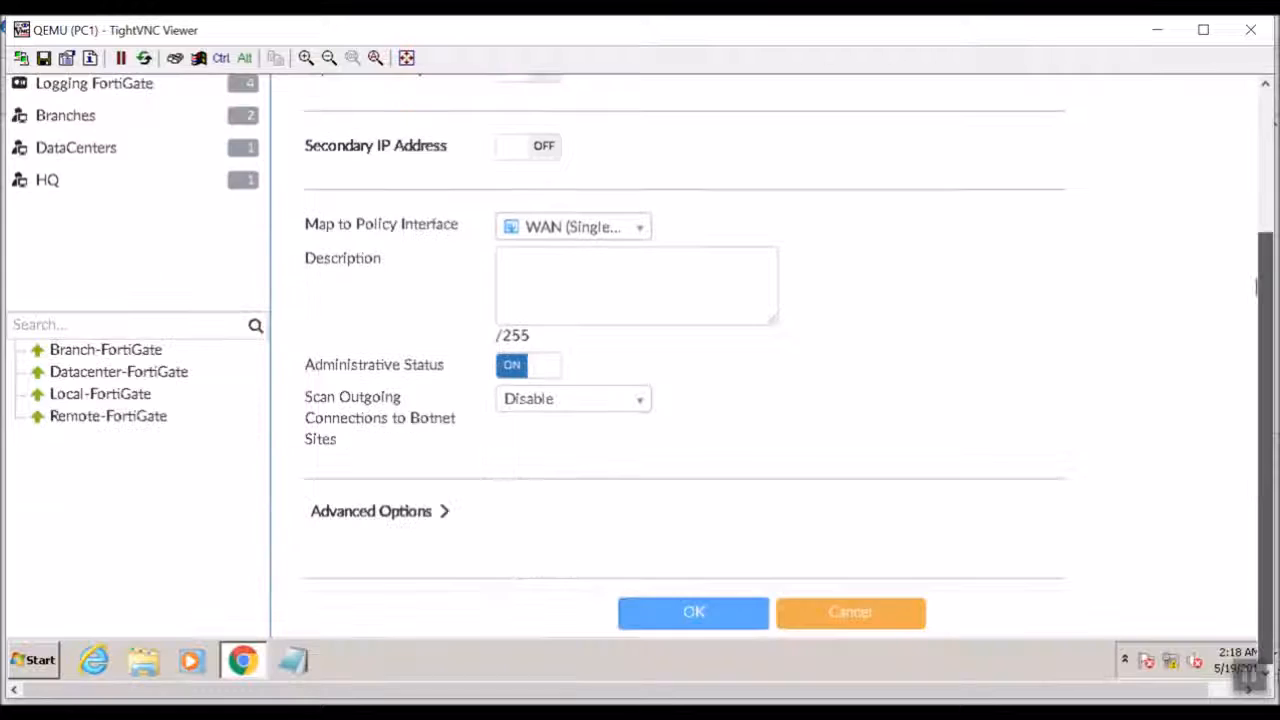
{"action": "left_click", "coordinate": [663, 609]}
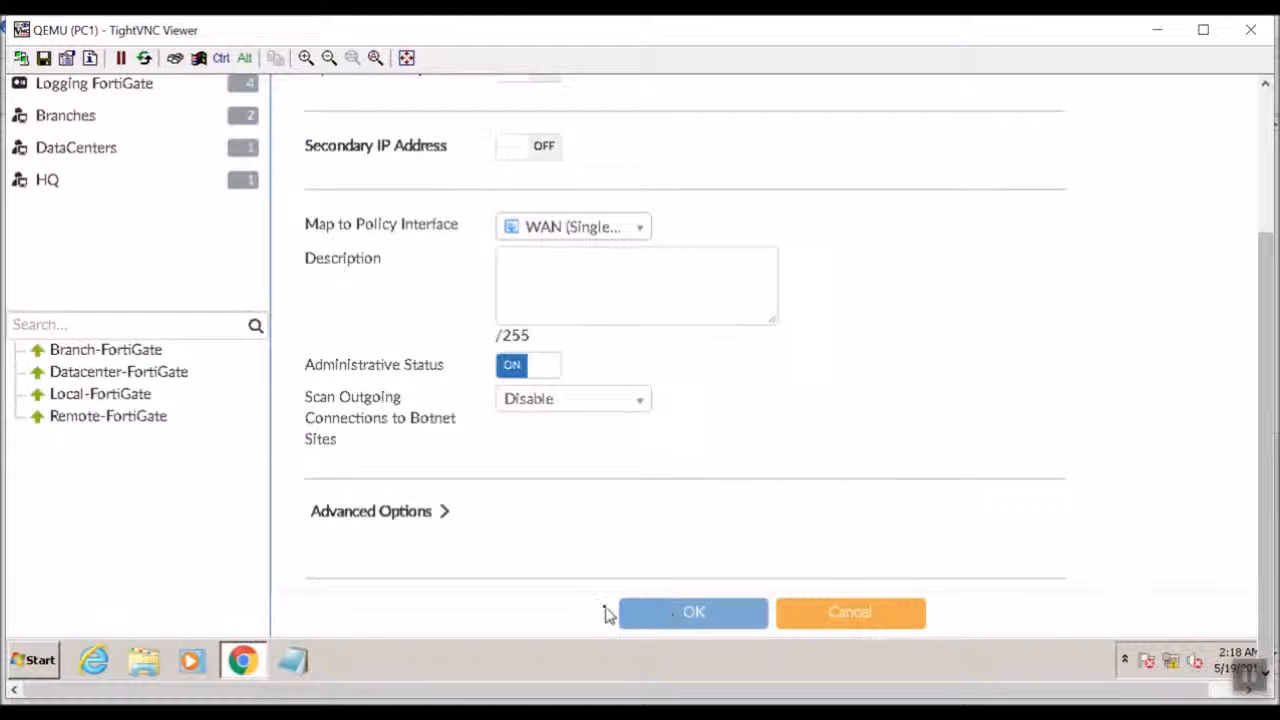
{"action": "left_click", "coordinate": [674, 624]}
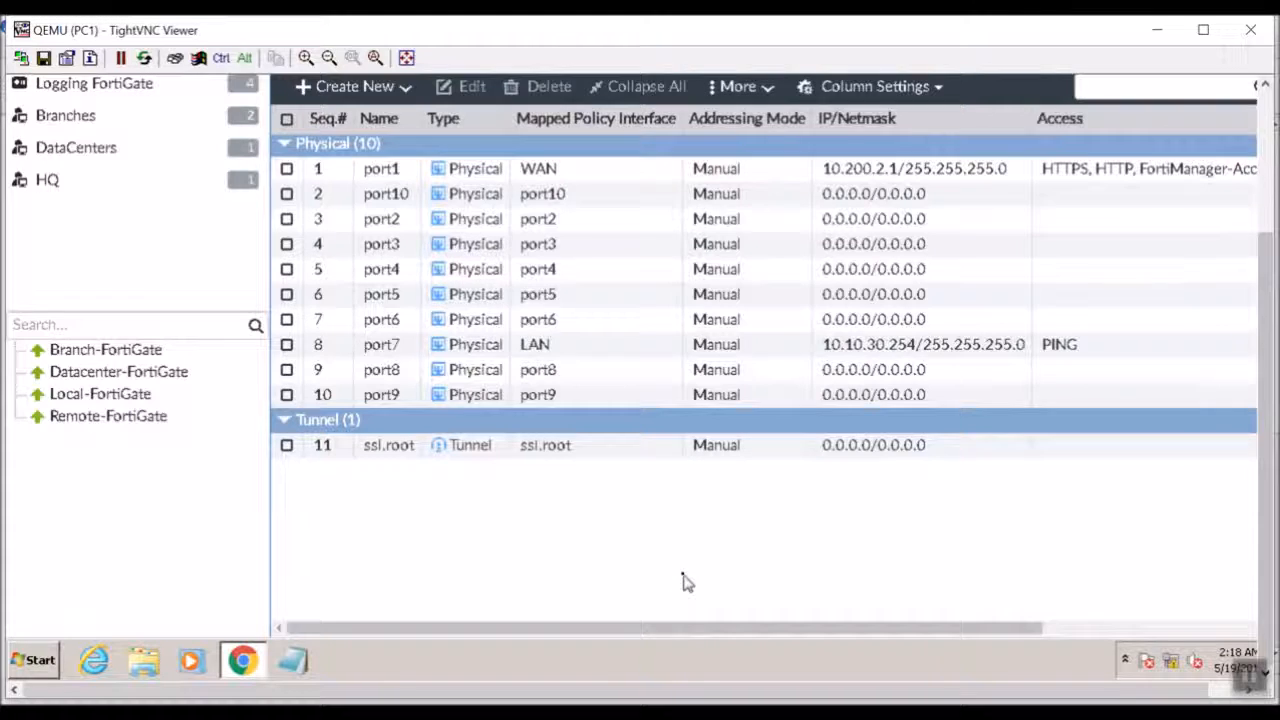
Enable HTTPS and HTTP administrative access on the port4 interface of Remote-FortiGate and save the interface.
{"action": "left_click", "coordinate": [1262, 118]}
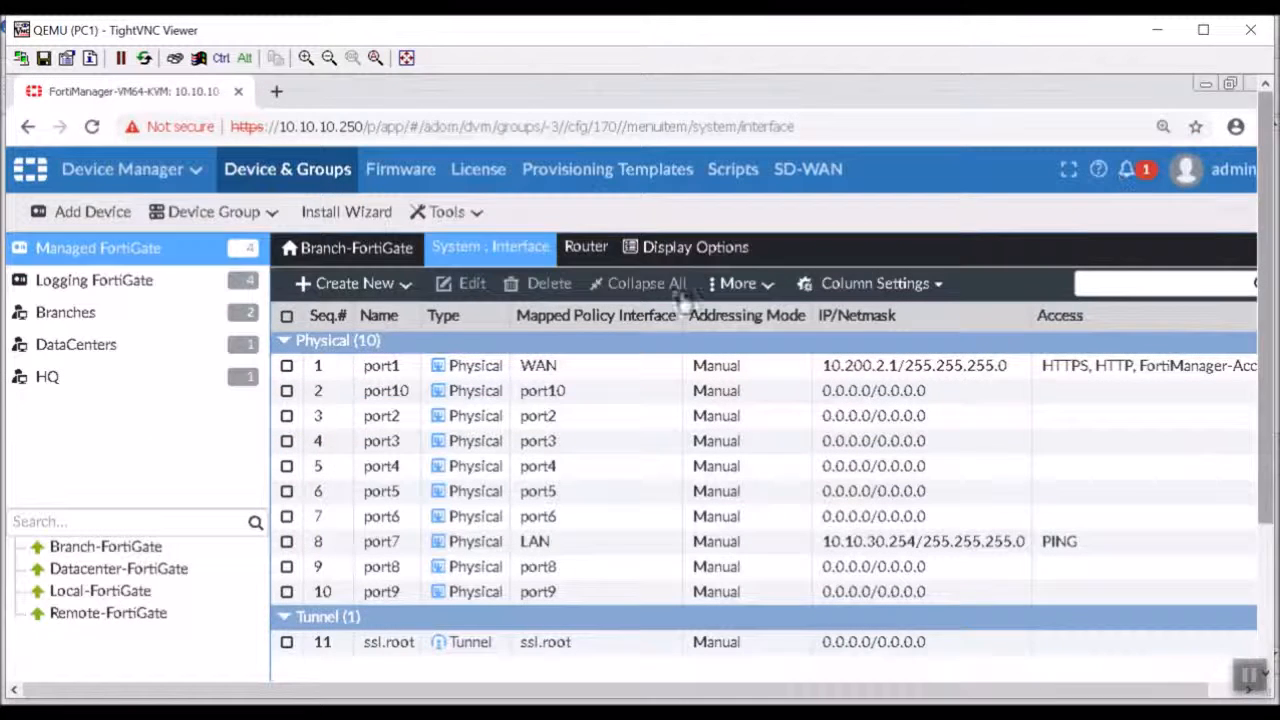
{"action": "left_click", "coordinate": [130, 622]}
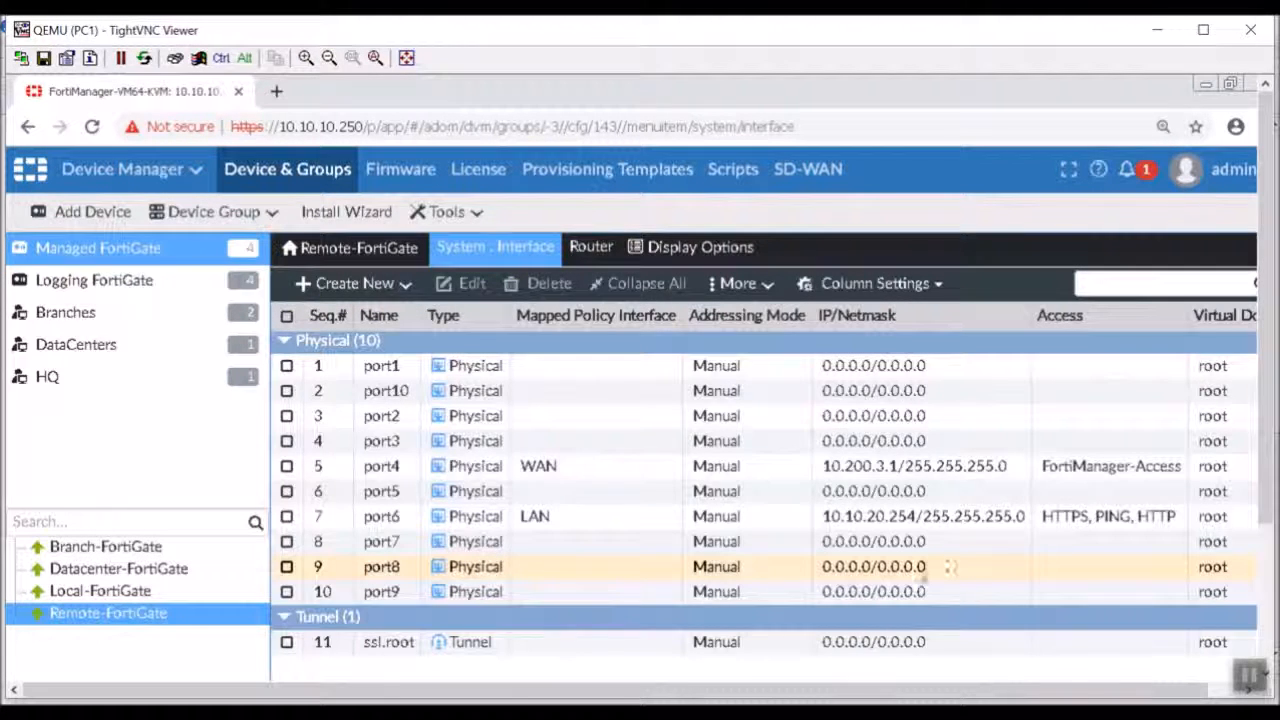
{"action": "double_click", "coordinate": [1117, 466]}
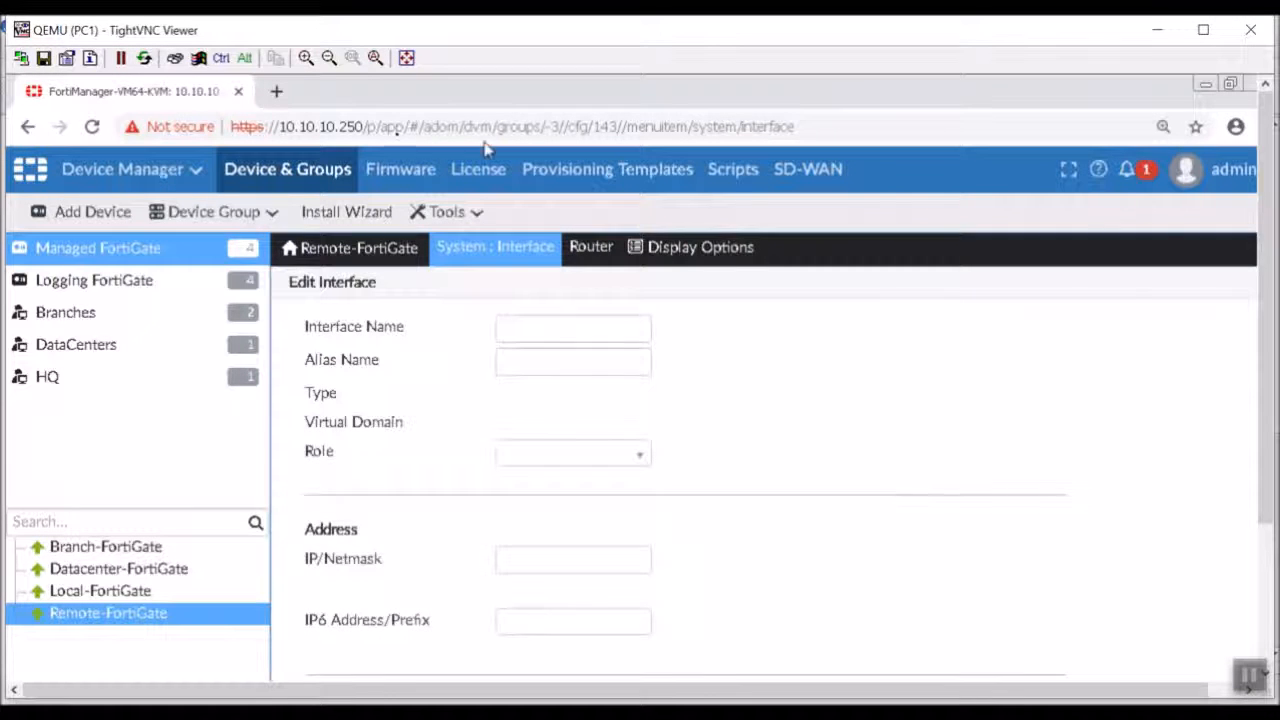
{"action": "left_click_drag", "start_coordinate": [1273, 474], "coordinate": [1273, 606]}
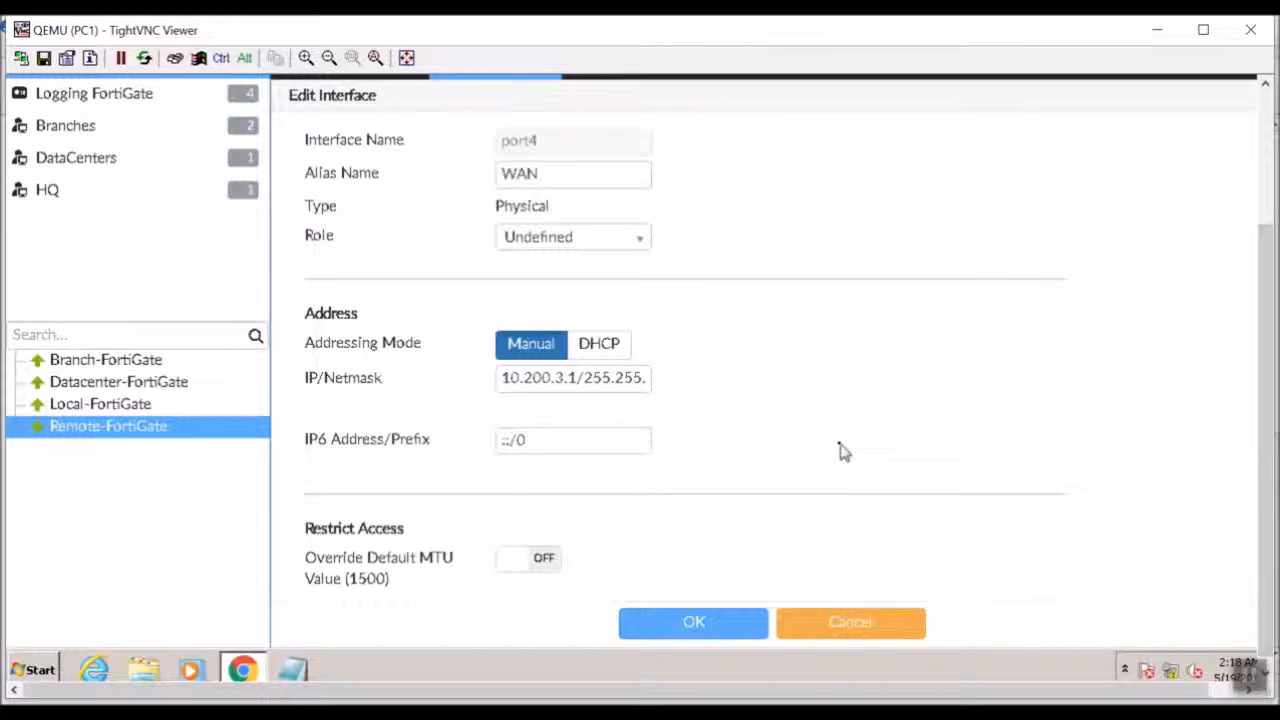
{"action": "left_click", "coordinate": [1268, 178]}
{"action": "left_click_drag", "start_coordinate": [1268, 180], "coordinate": [1270, 303]}
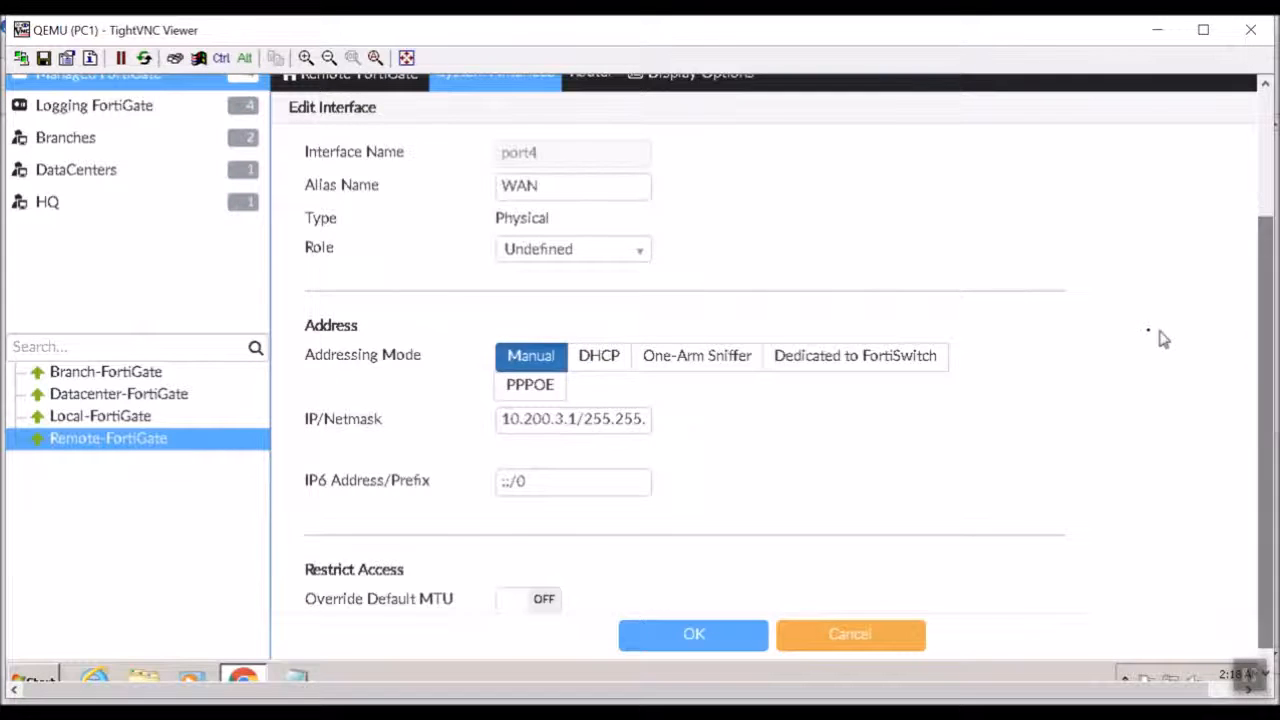
{"action": "scroll", "coordinate": [1150, 340], "scroll_direction": "down", "scroll_amount": 3}
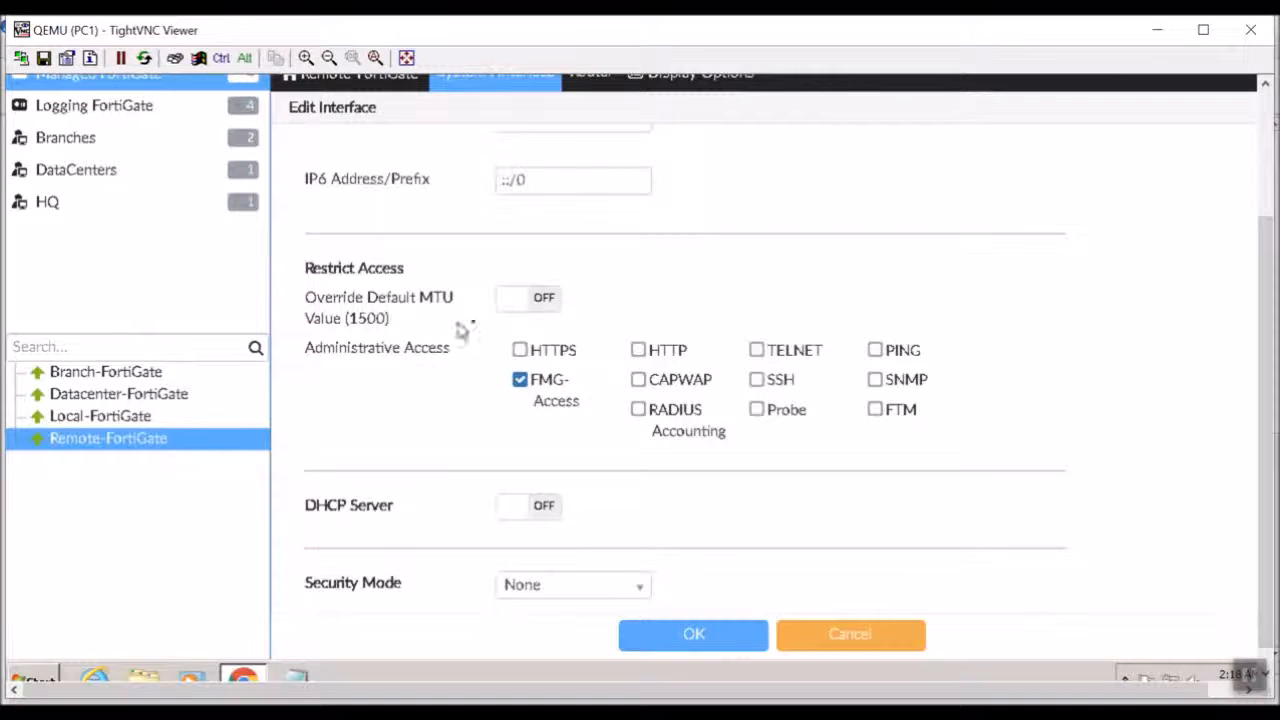
{"action": "left_click", "coordinate": [519, 350]}
{"action": "left_click", "coordinate": [638, 350]}
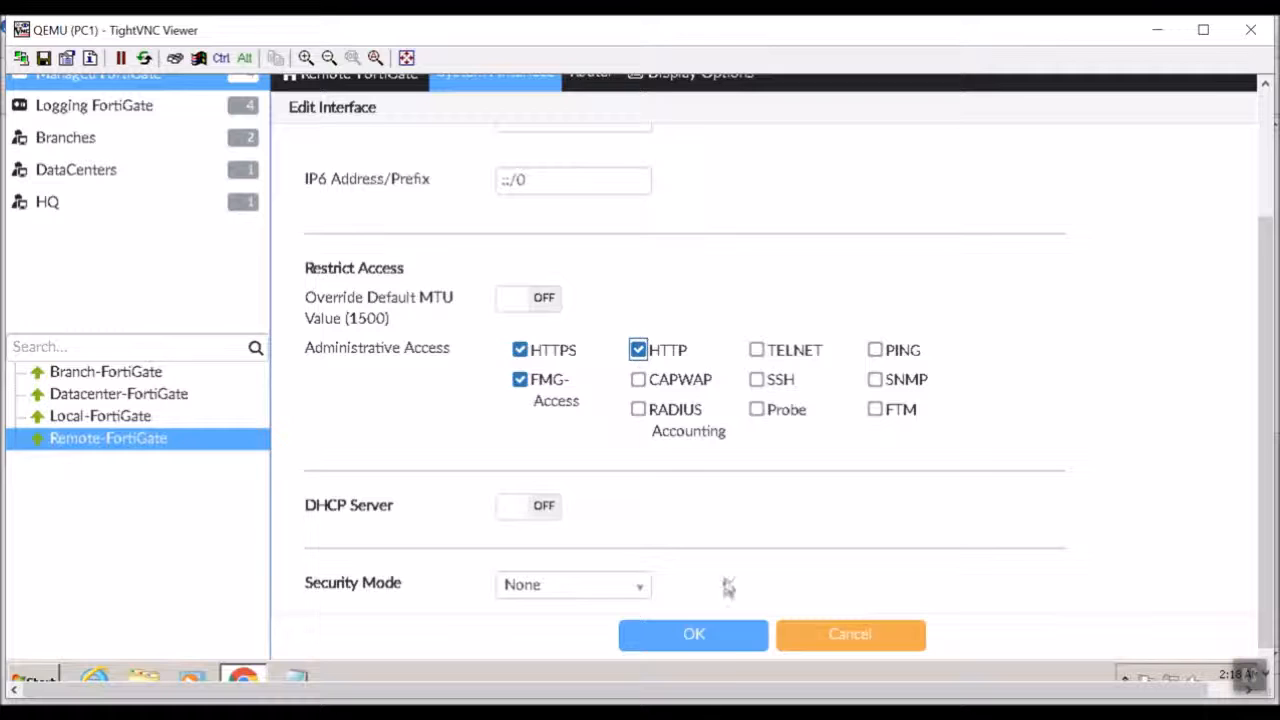
{"action": "left_click", "coordinate": [722, 646]}
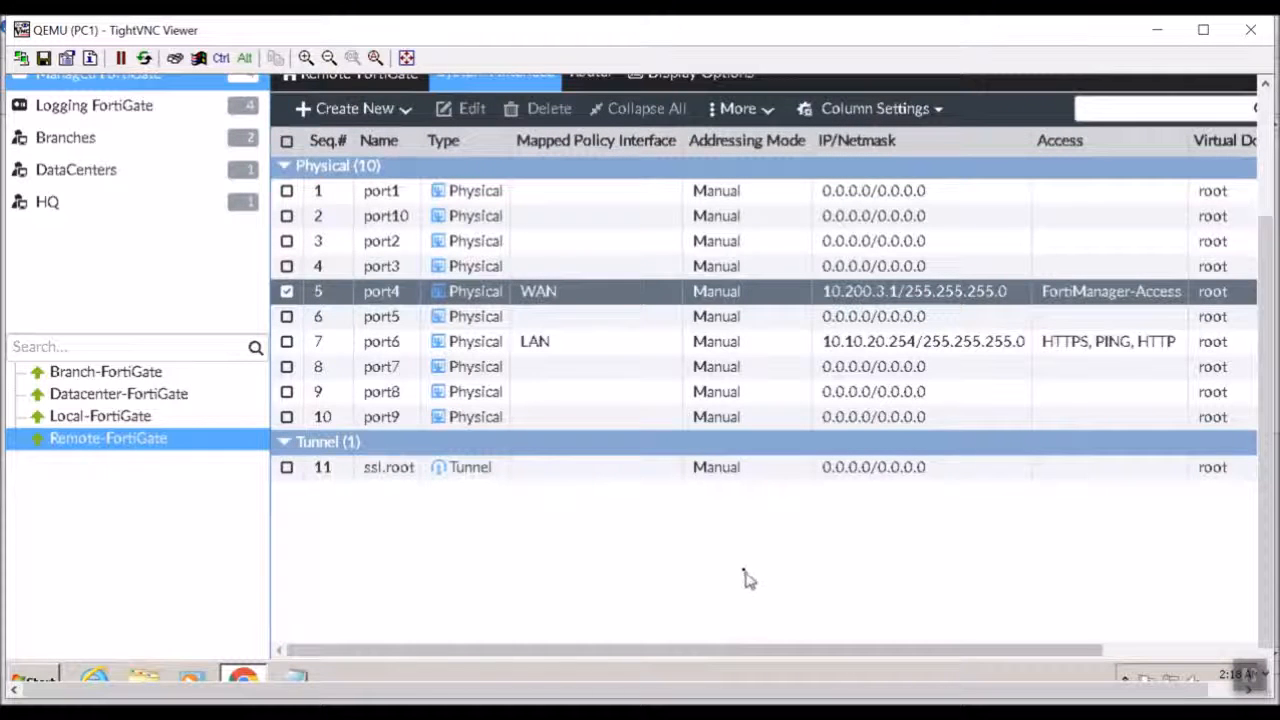
Return to the Managed FortiGate device list in Device Manager.
{"action": "left_click", "coordinate": [1265, 158]}
{"action": "left_click", "coordinate": [90, 180]}
{"action": "left_click", "coordinate": [90, 237]}
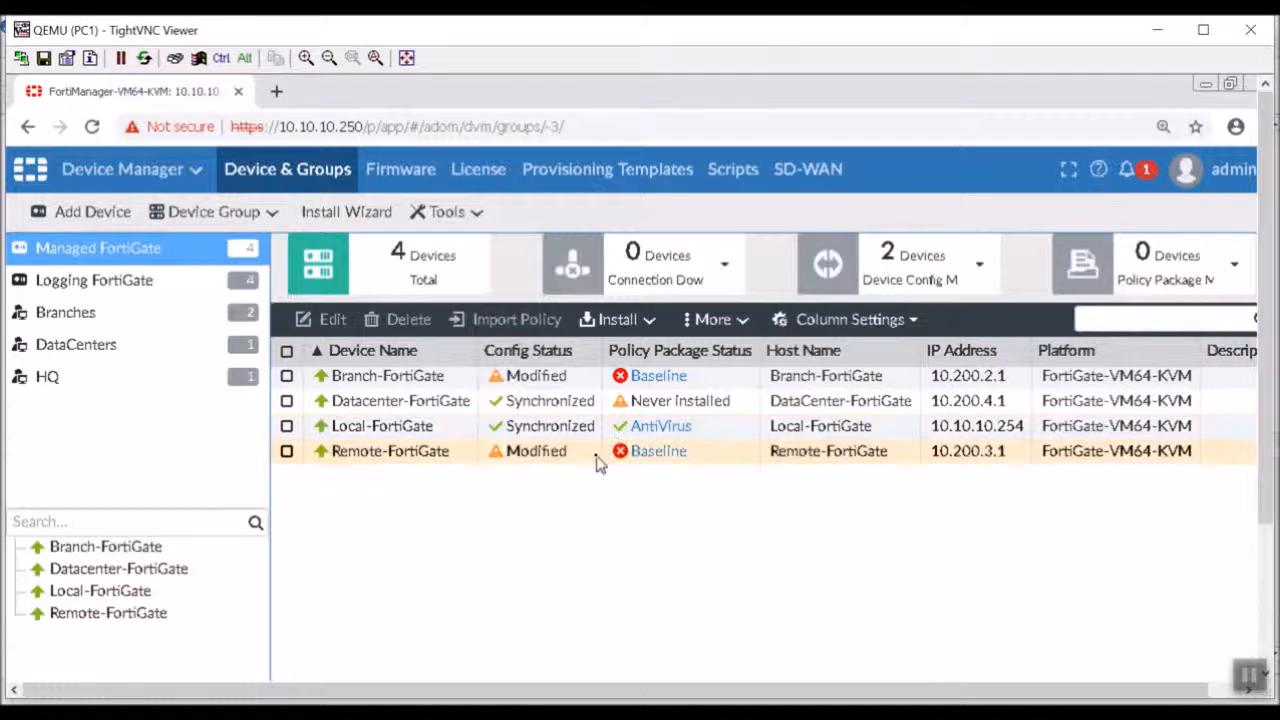
Start the Install Wizard for Branch-FortiGate and Remote-FortiGate, installing policy package and device settings from Branch Offices/Baseline.
{"action": "left_click", "coordinate": [287, 451]}
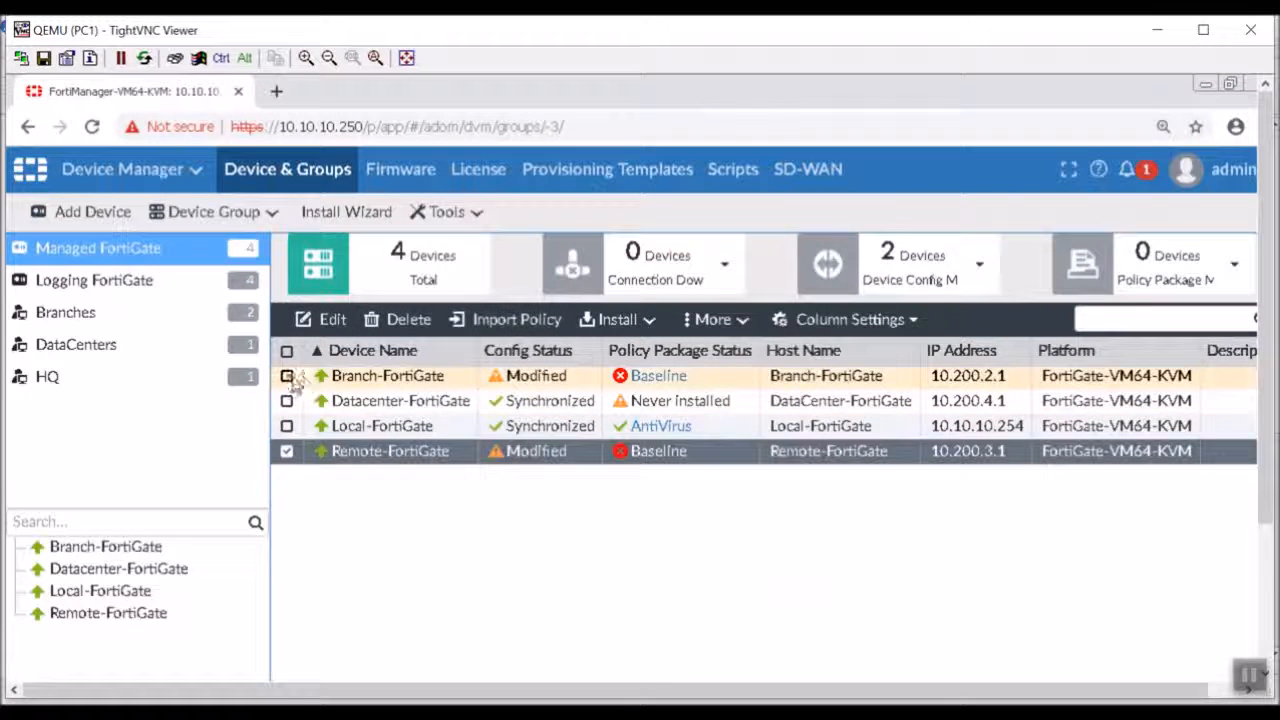
{"action": "left_click", "coordinate": [286, 375]}
{"action": "left_click", "coordinate": [650, 320]}
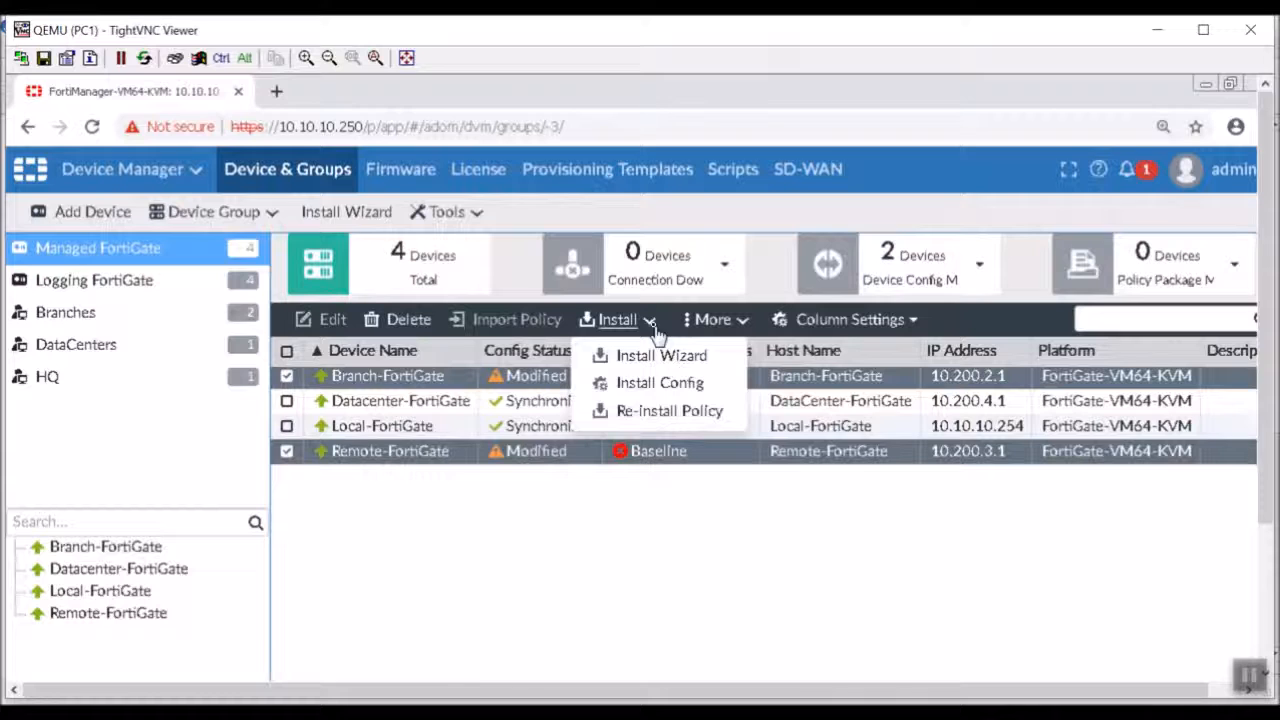
{"action": "left_click", "coordinate": [662, 356]}
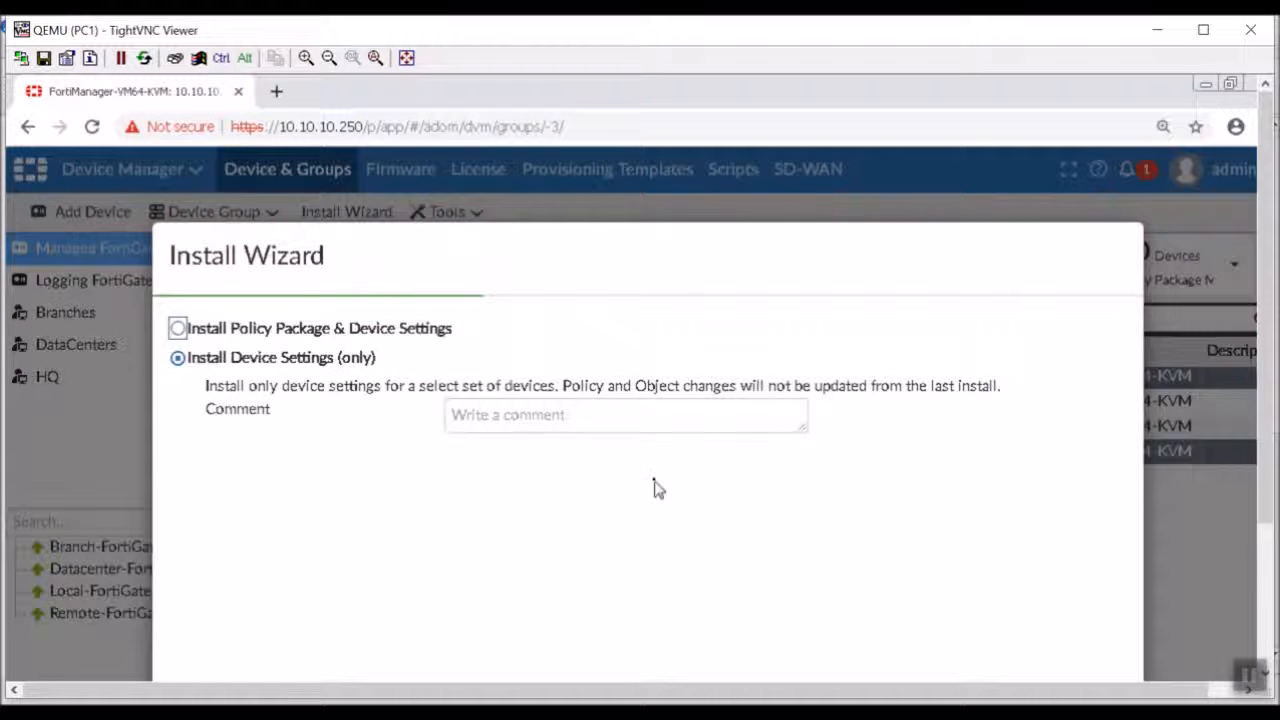
{"action": "left_click", "coordinate": [424, 330]}
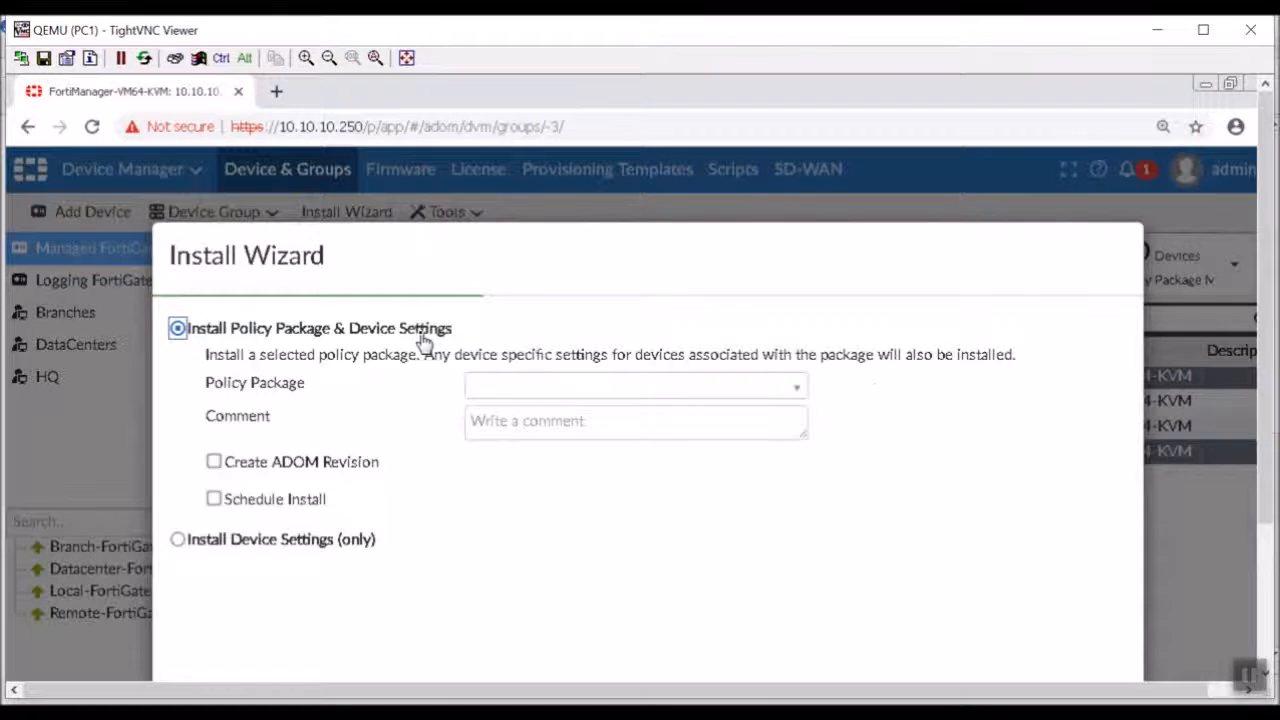
{"action": "left_click", "coordinate": [547, 395]}
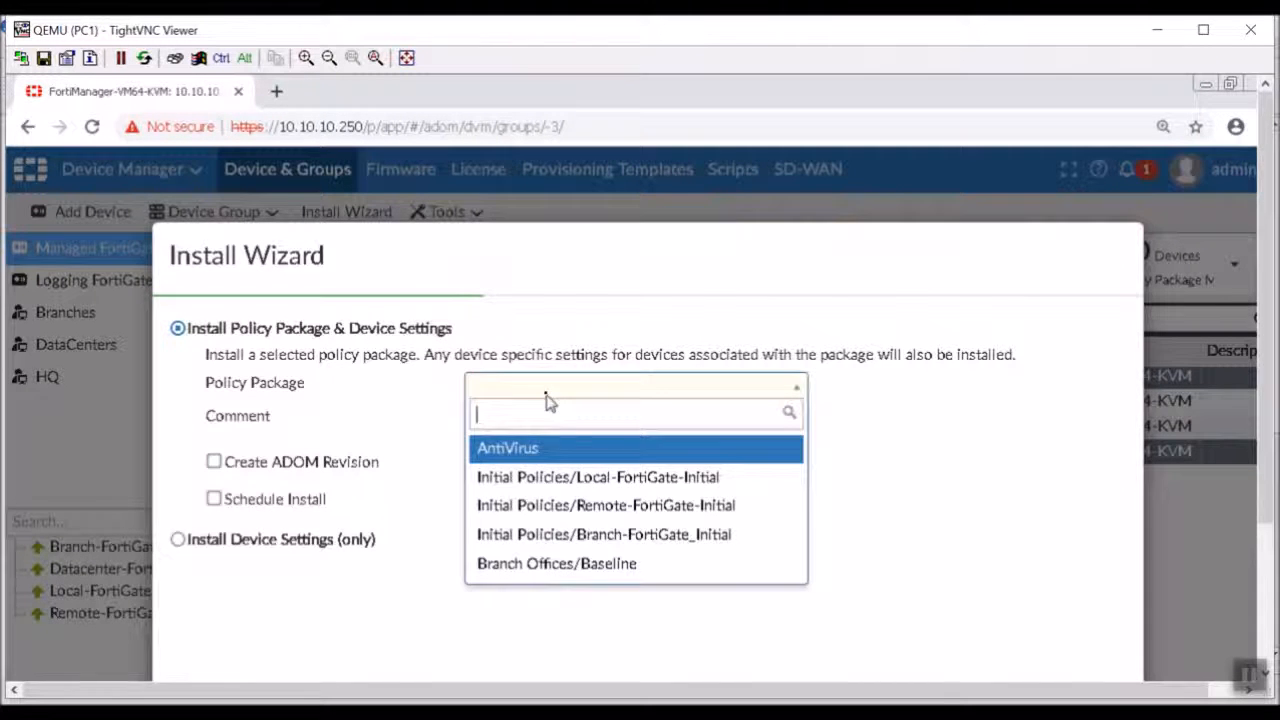
{"action": "left_click", "coordinate": [570, 566]}
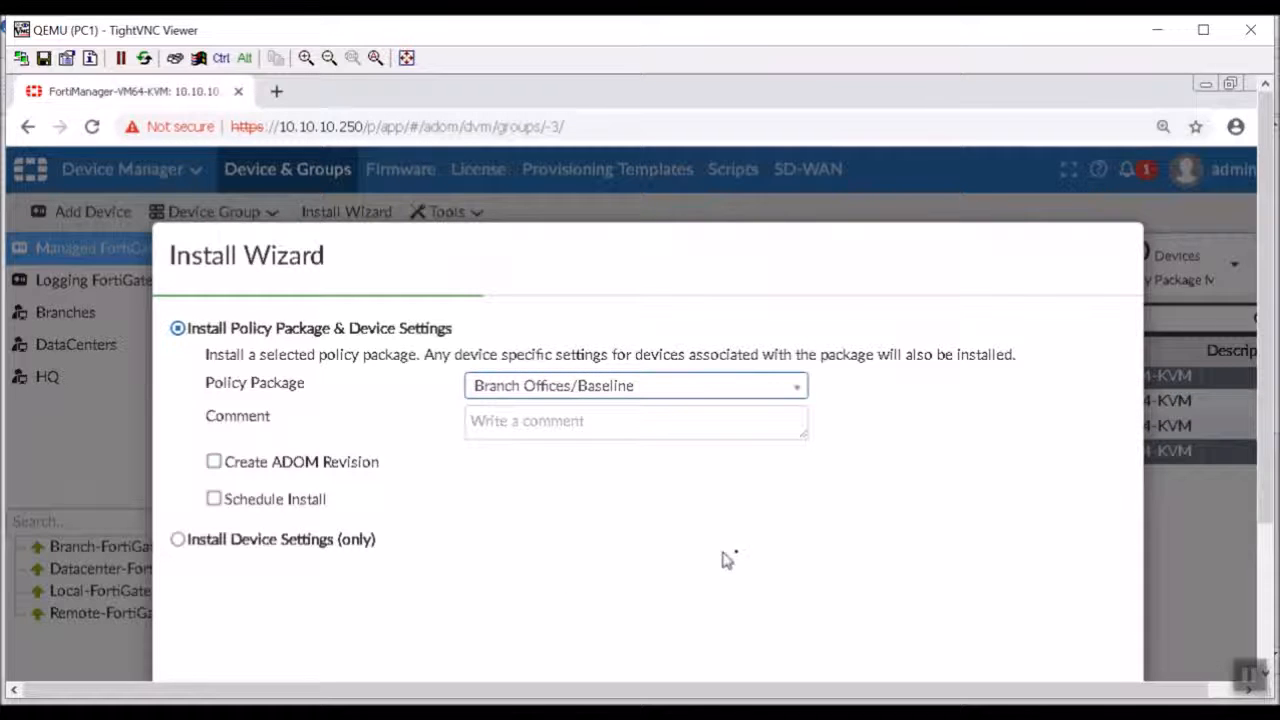
{"action": "left_click_drag", "start_coordinate": [1266, 427], "coordinate": [1266, 608]}
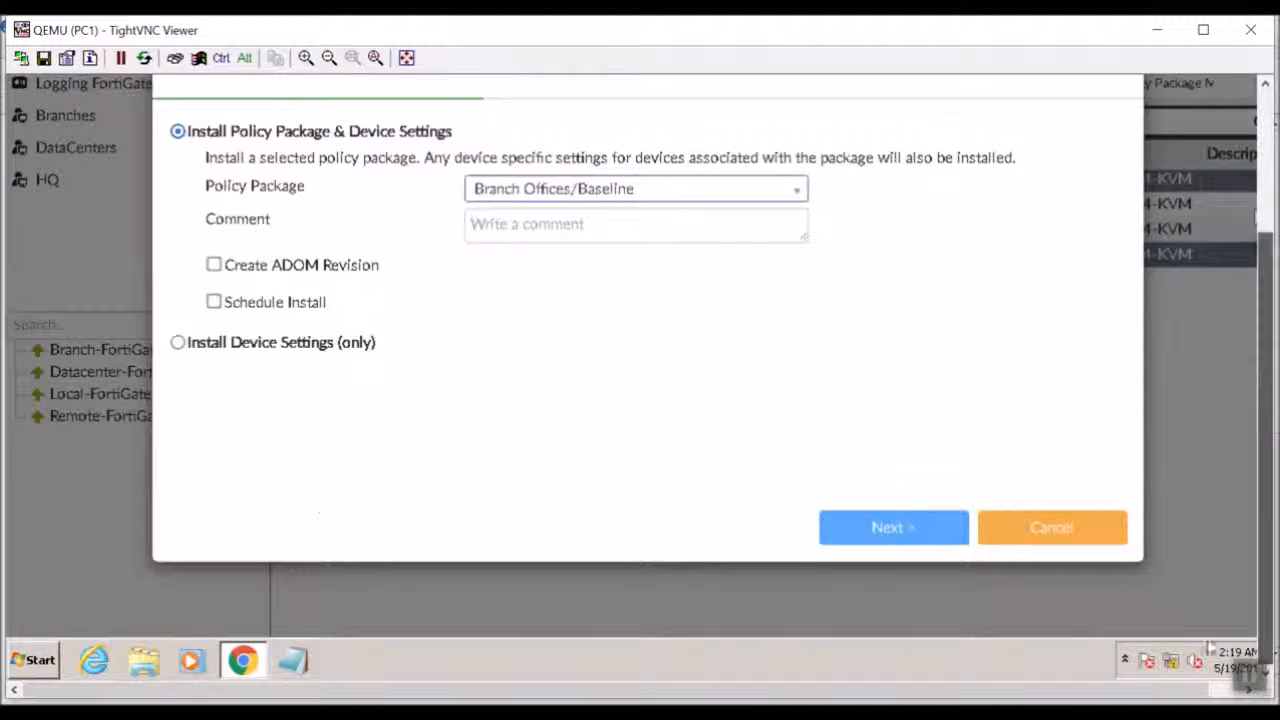
Install the package on both FortiGates in the Branches group, finish the wizard, and display the Branches device group.
{"action": "left_click", "coordinate": [911, 528]}
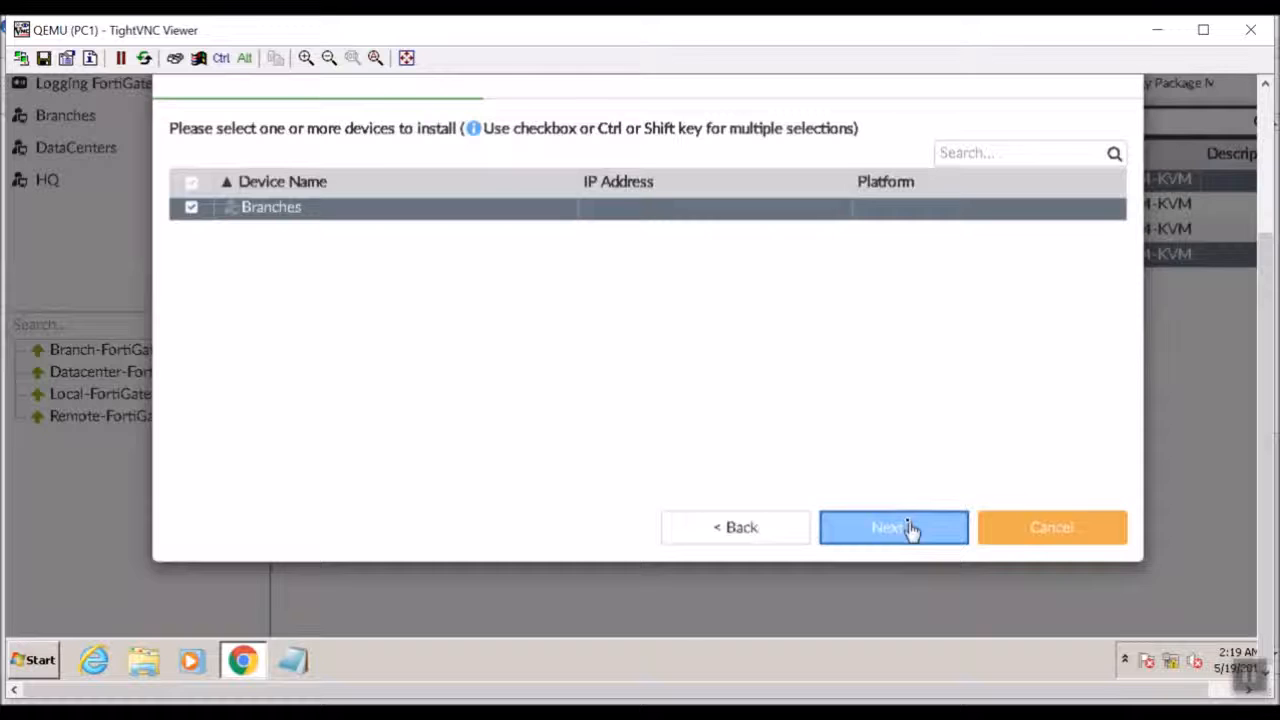
{"action": "left_click", "coordinate": [911, 536]}
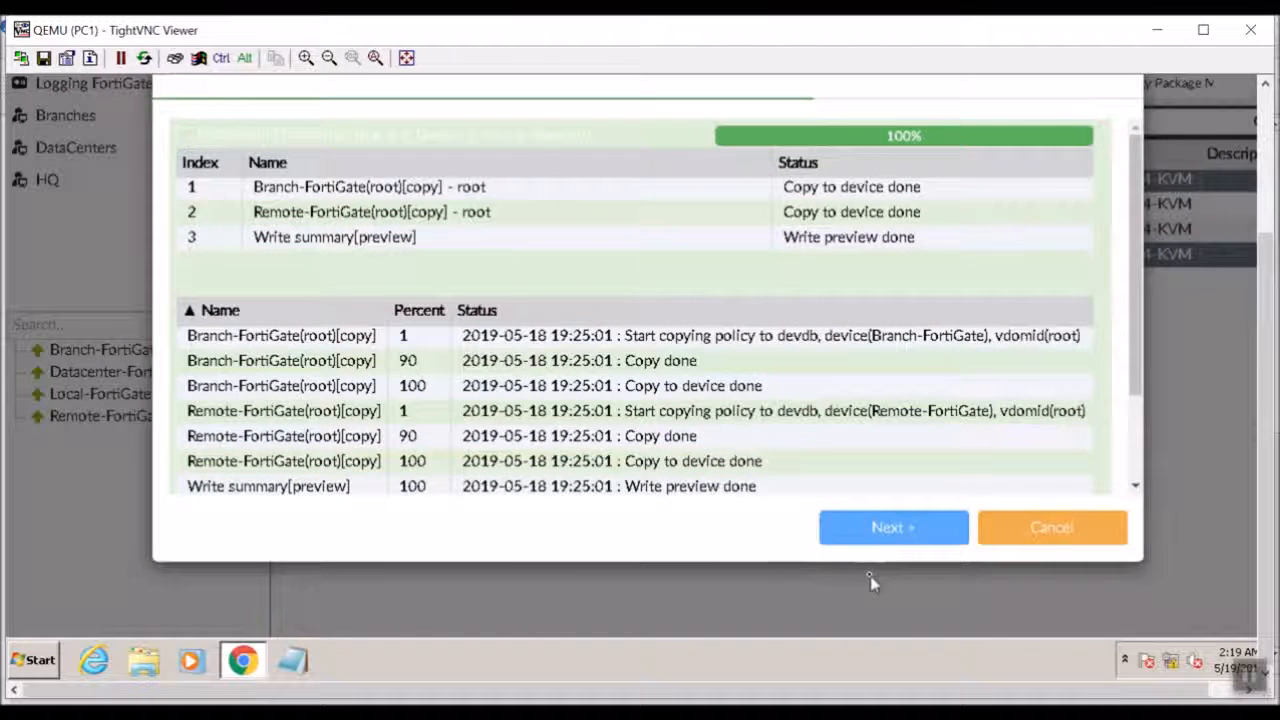
{"action": "left_click", "coordinate": [889, 532]}
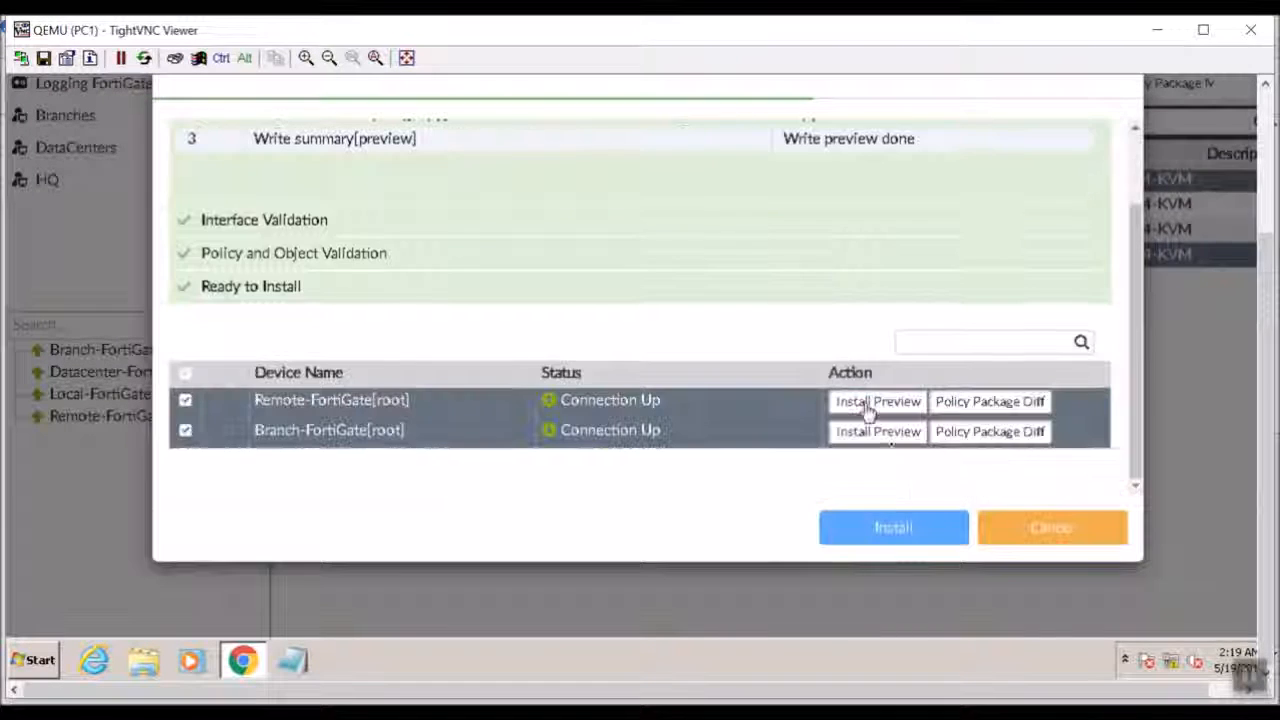
{"action": "left_click", "coordinate": [934, 537]}
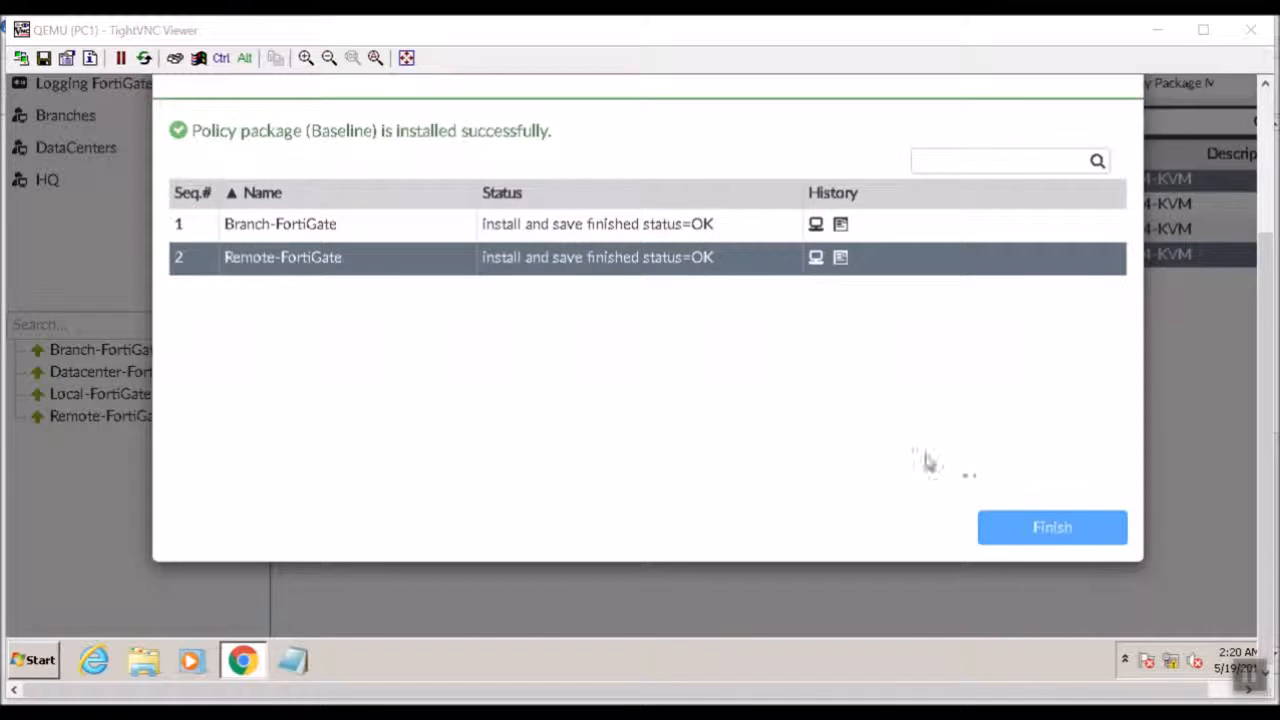
{"action": "left_click", "coordinate": [1031, 540]}
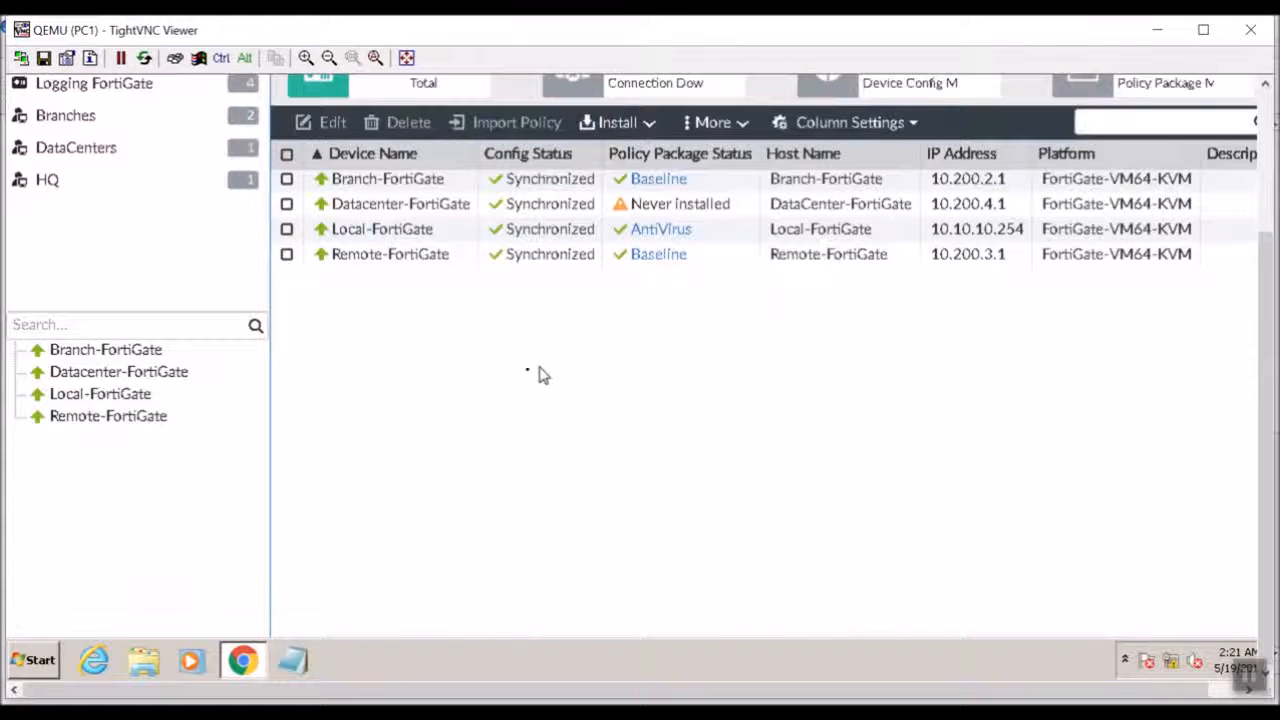
{"action": "left_click", "coordinate": [120, 116]}
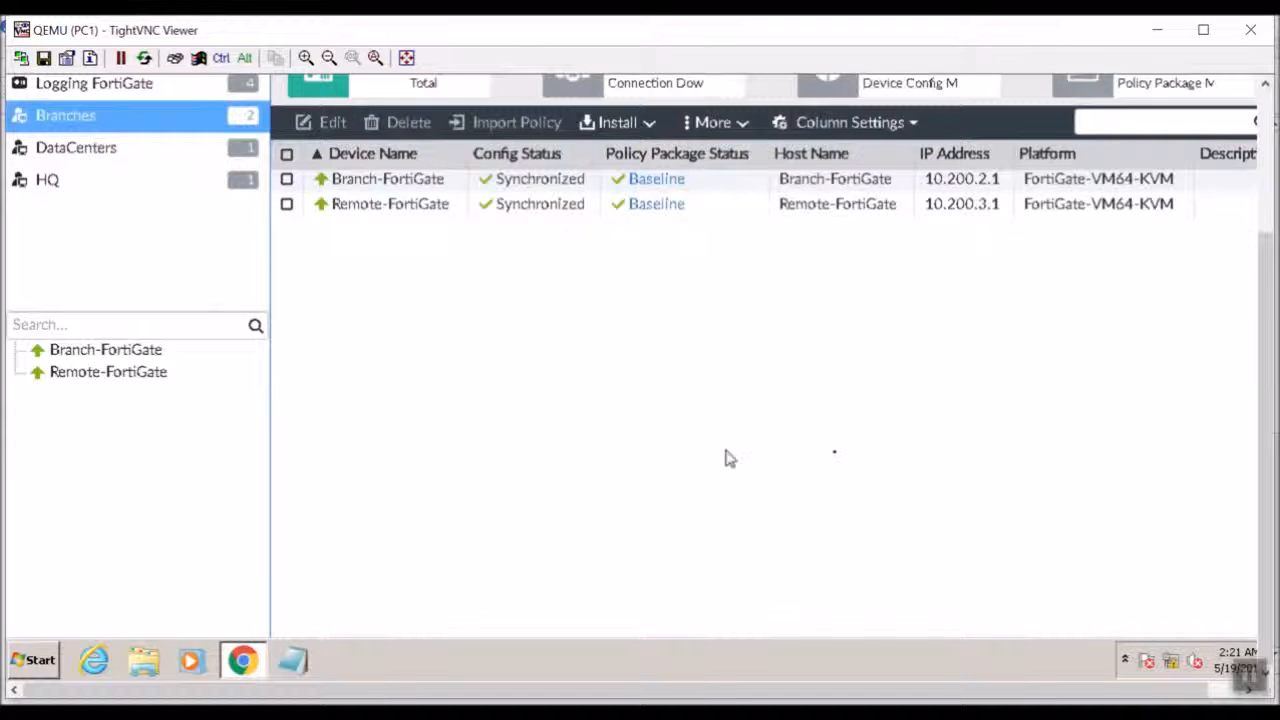
{"action": "left_click", "coordinate": [1266, 187]}
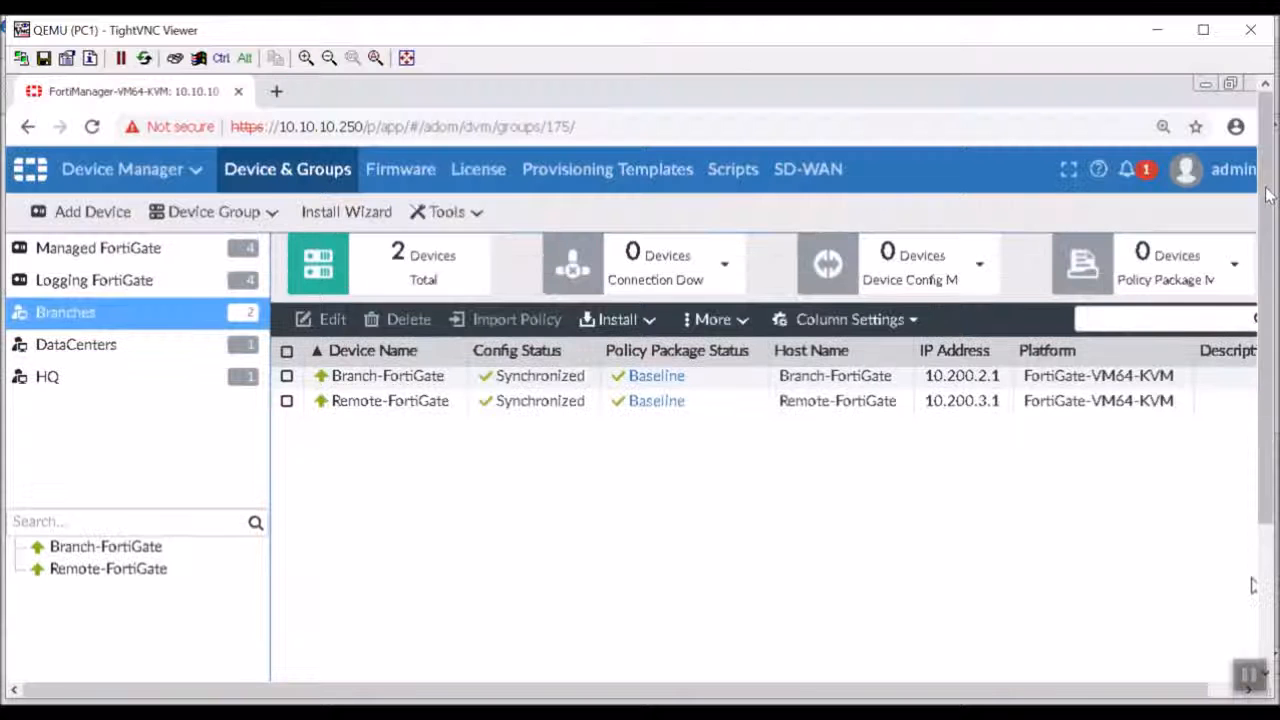
Open the Branch-FortiGate web interface at 10.200.2.1 in a new browser tab.
{"action": "left_click", "coordinate": [278, 91]}
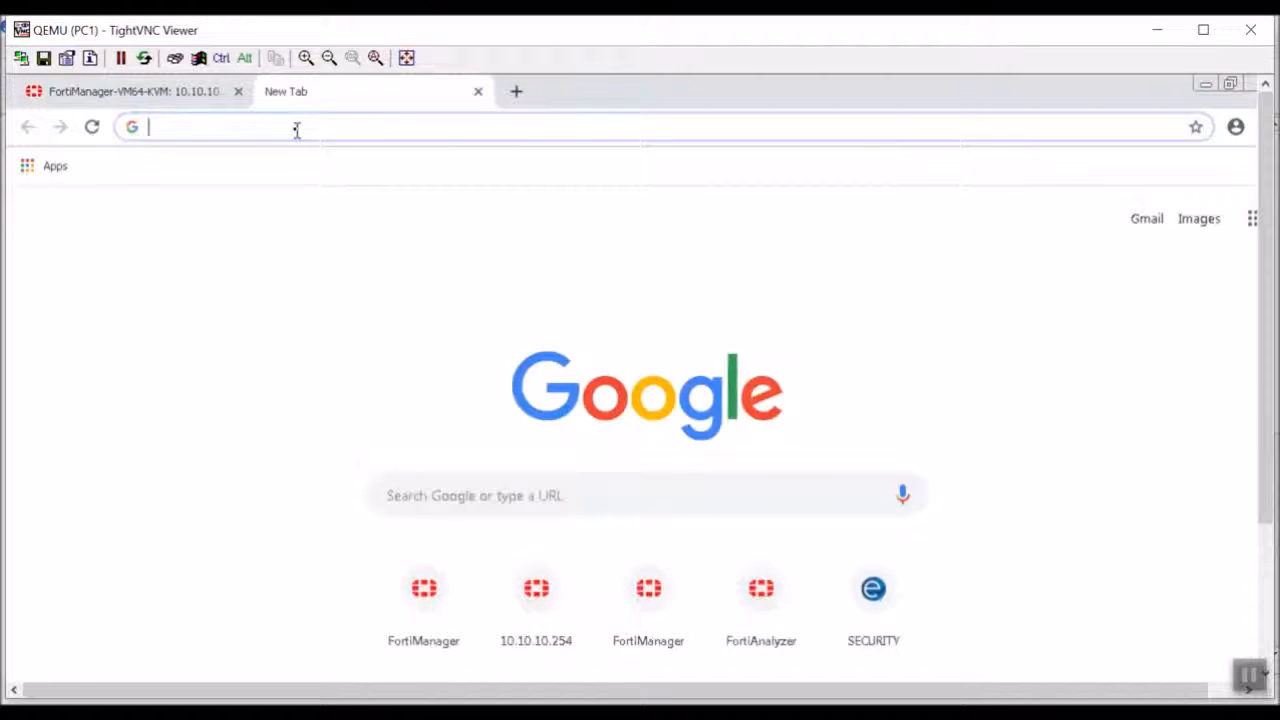
{"action": "type", "text": "10.200.1."}
{"action": "key", "text": "BackSpace"}
{"action": "key", "text": "BackSpace"}
{"action": "type", "text": "2.1"}
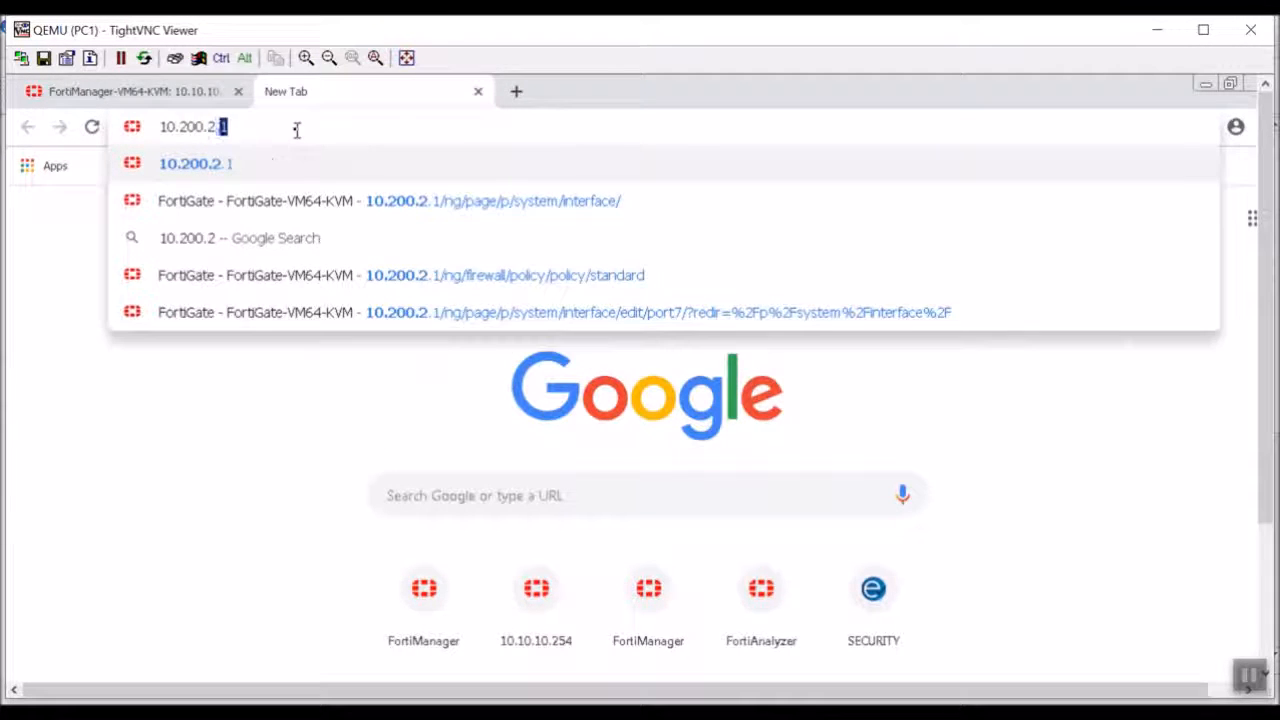
{"action": "key", "text": "Return"}
Log in to Branch-FortiGate as admin with read-only access, skipping the password change.
{"action": "type", "text": "ad"}
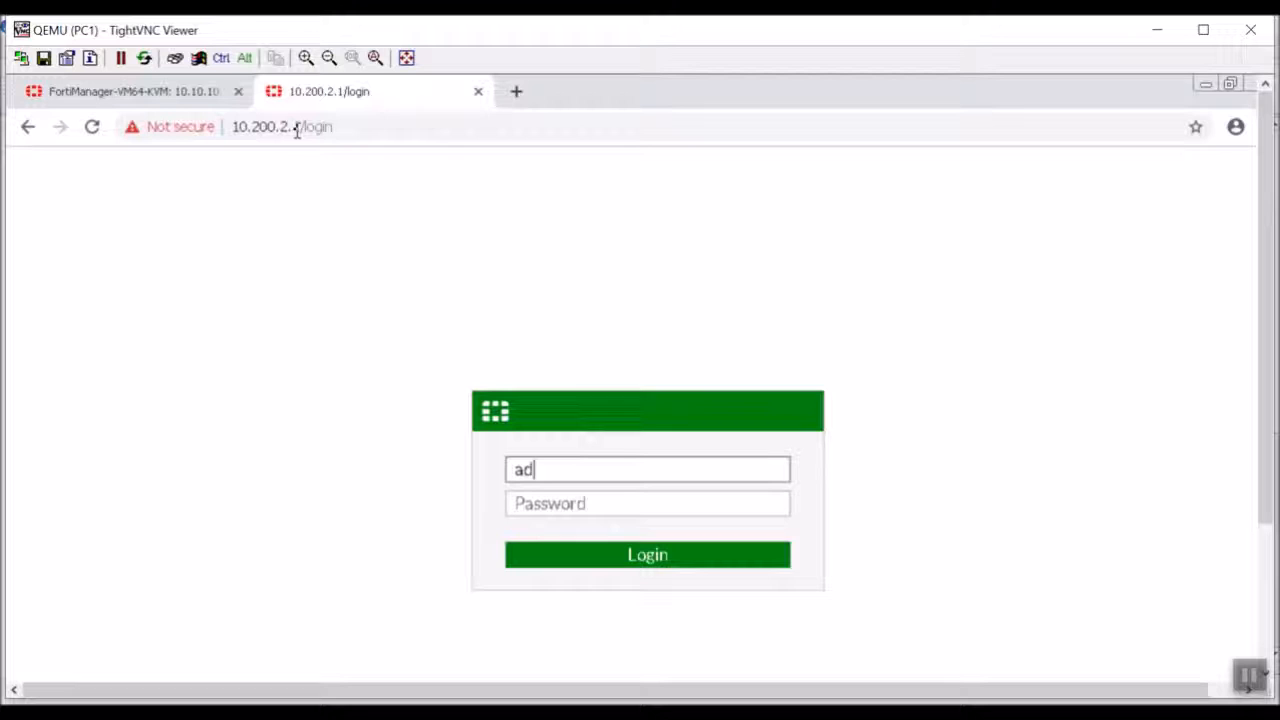
{"action": "type", "text": "min"}
{"action": "key", "text": "Return"}
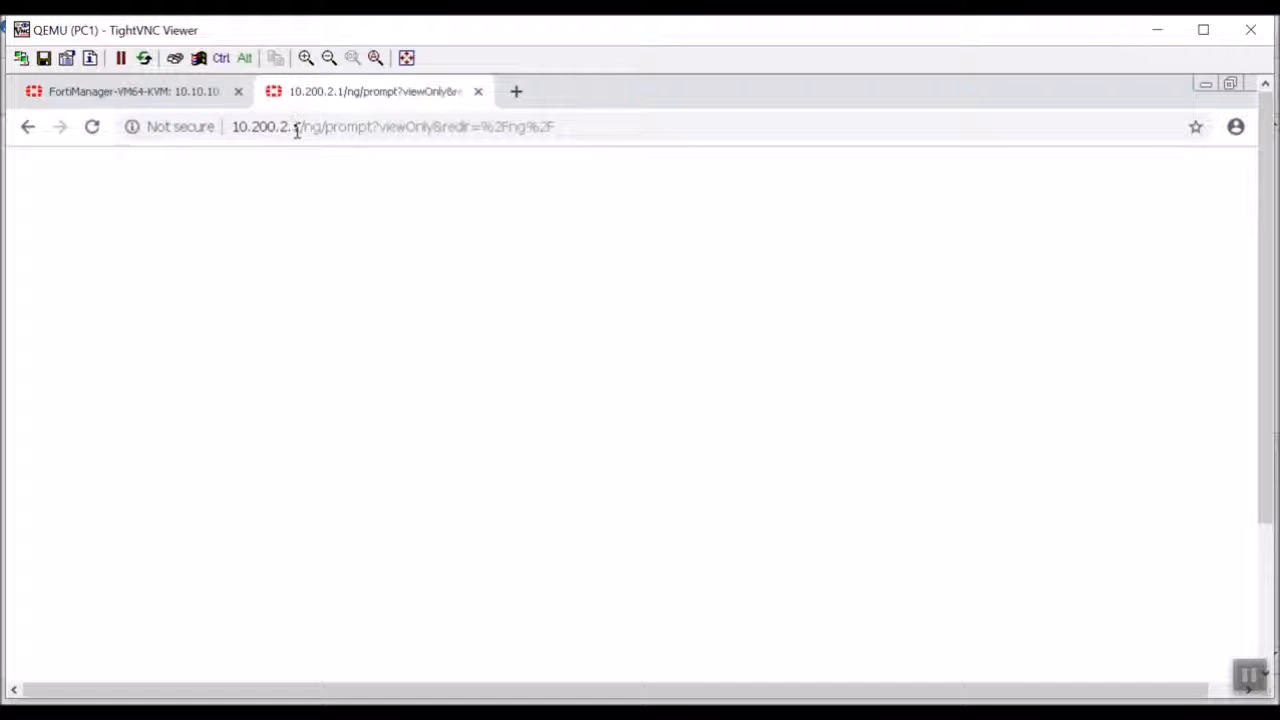
{"action": "left_click", "coordinate": [683, 572]}
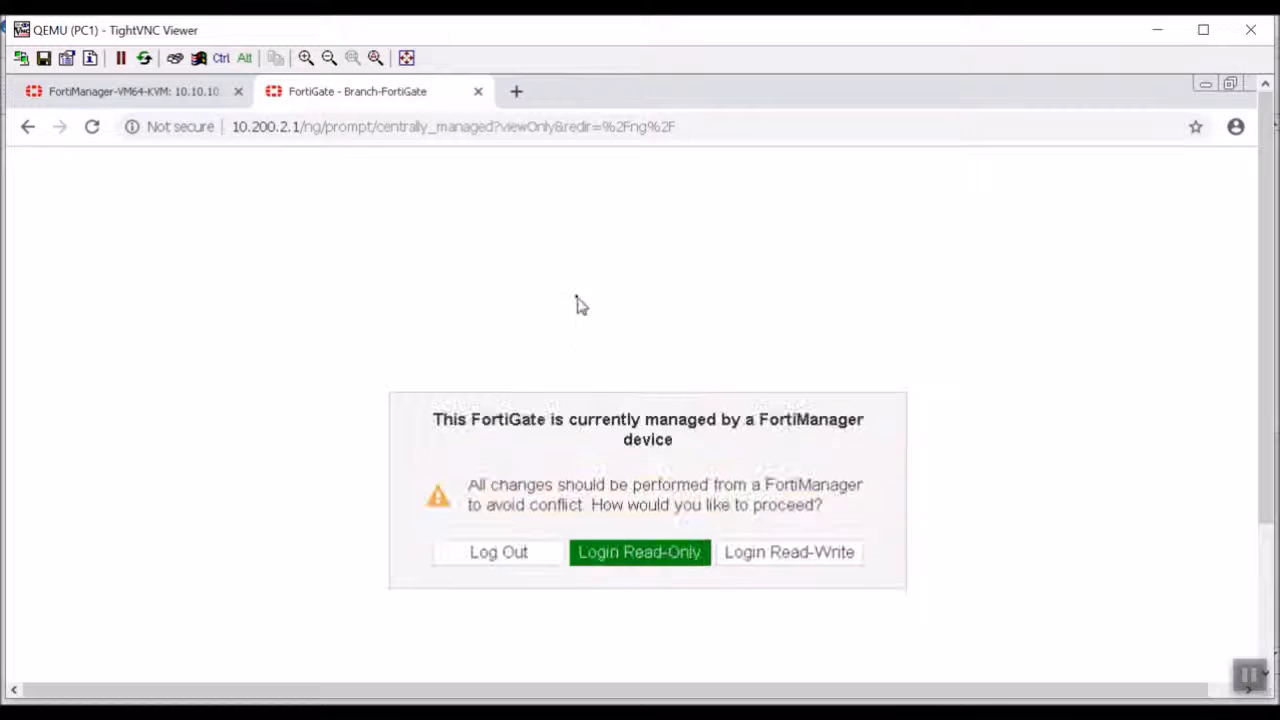
{"action": "left_click", "coordinate": [613, 552]}
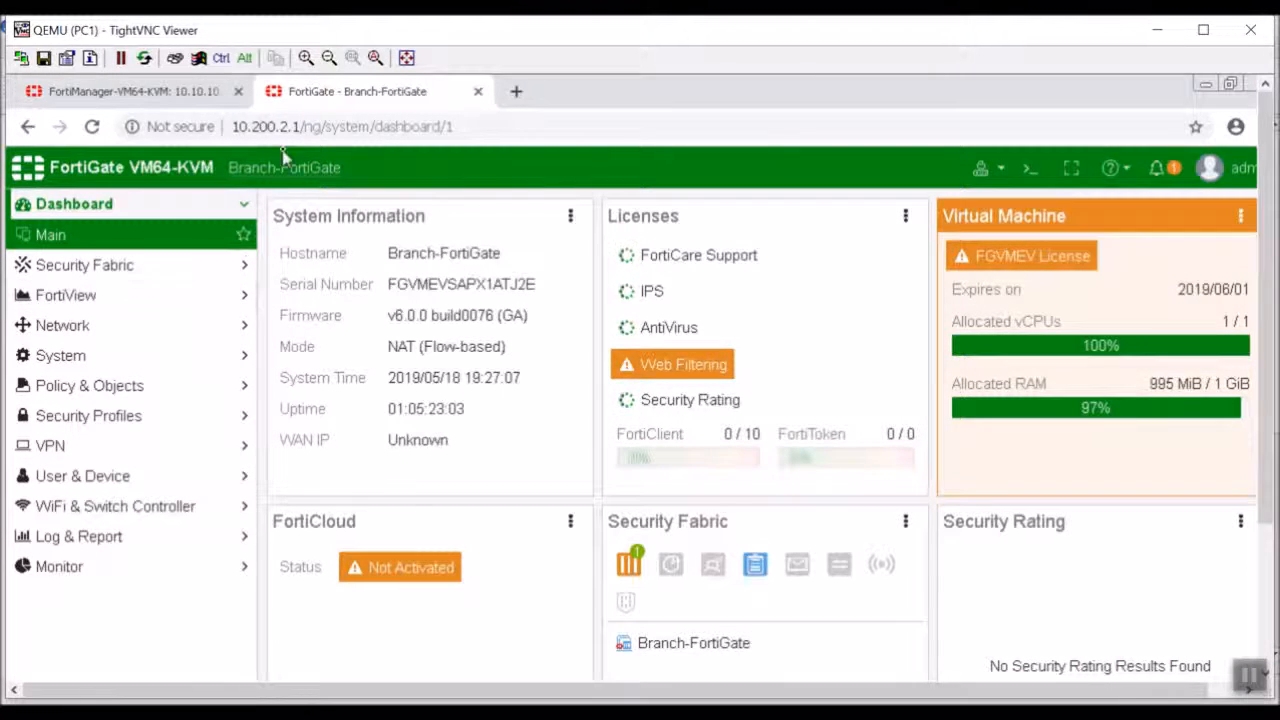
Examine the IPv4 policies from Trust (port7) to Untrust (port1) on Branch-FortiGate, including their security profiles.
{"action": "left_click", "coordinate": [141, 386]}
{"action": "left_click", "coordinate": [141, 386]}
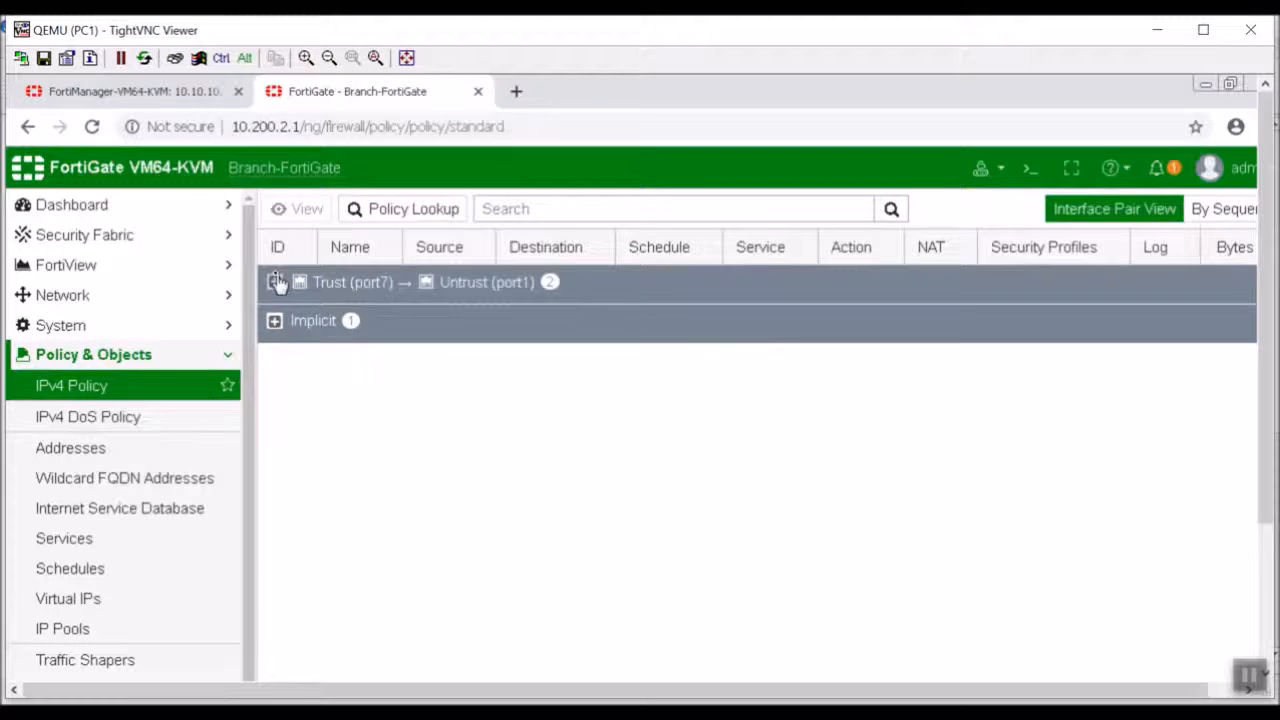
{"action": "left_click", "coordinate": [275, 282]}
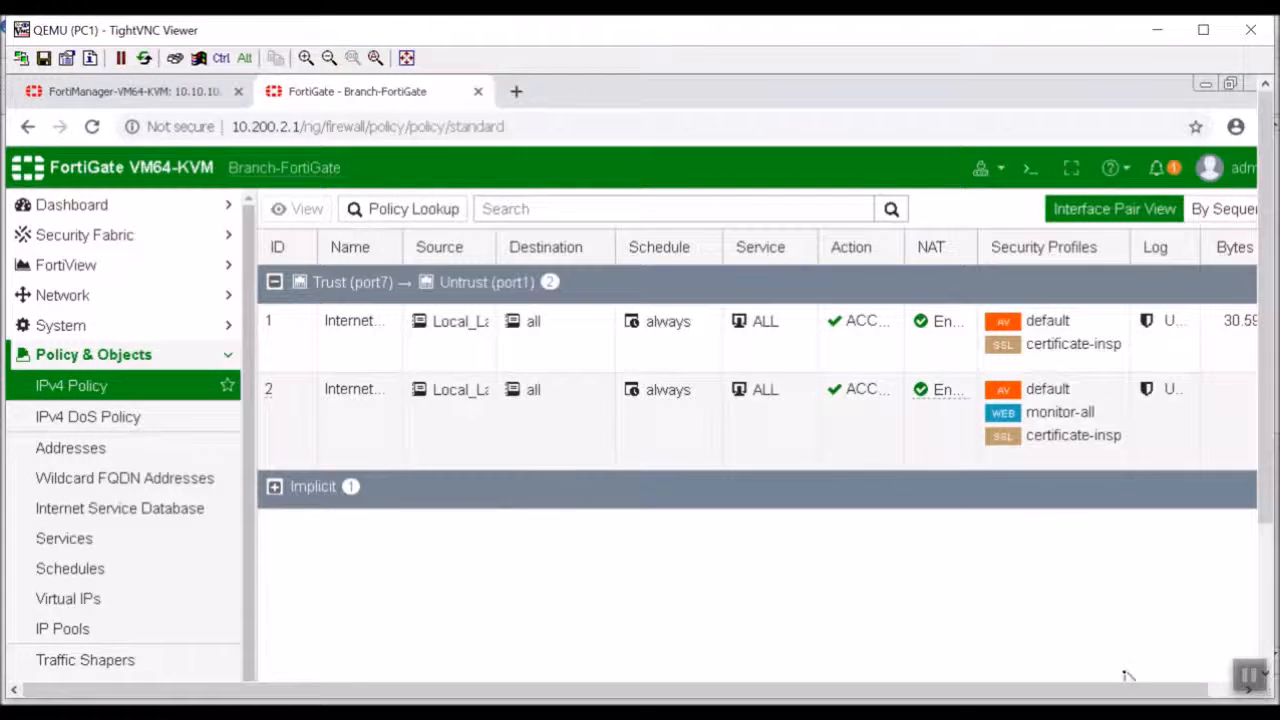
{"action": "left_click_drag", "start_coordinate": [1136, 691], "coordinate": [1175, 692]}
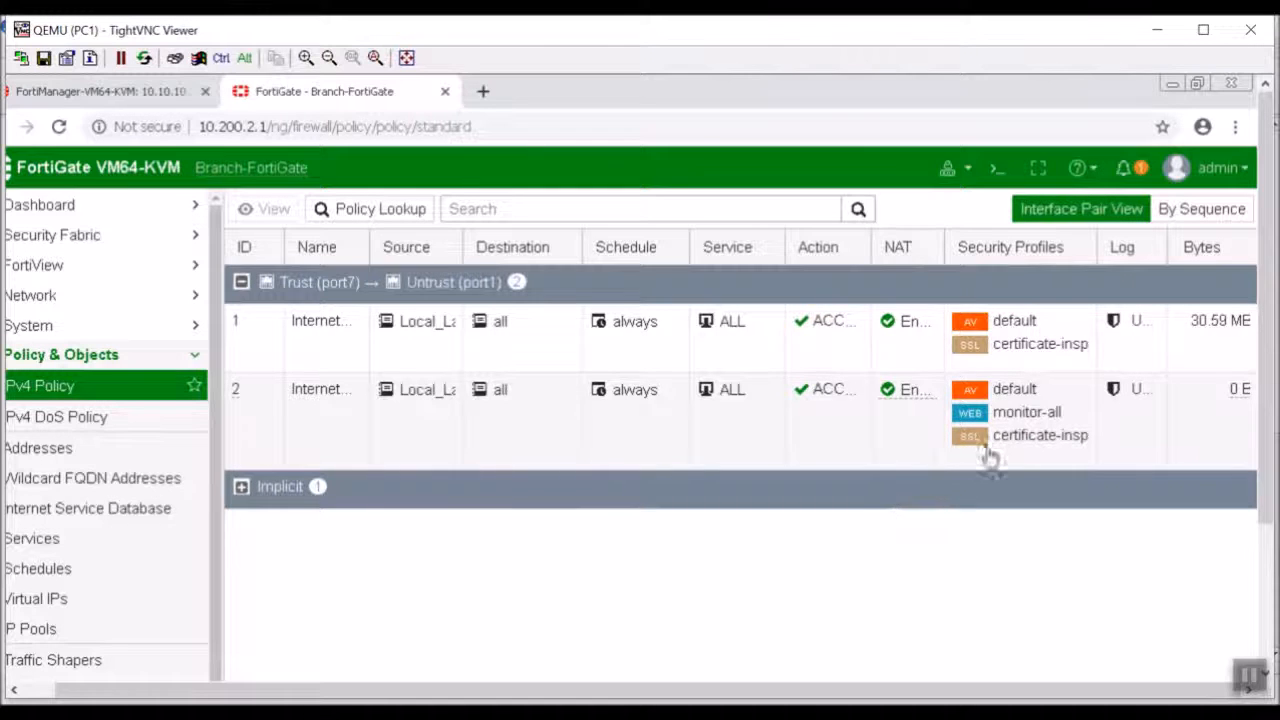
{"action": "mouse_move", "coordinate": [1000, 400]}
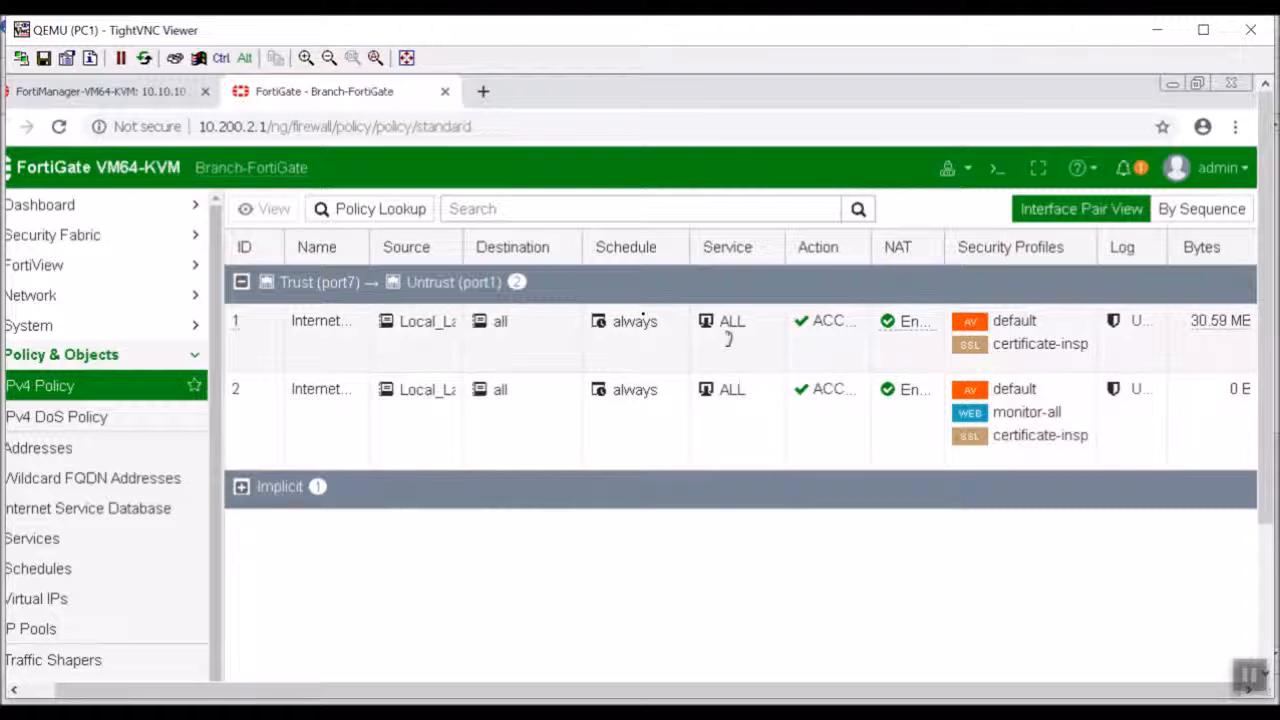
{"action": "mouse_move", "coordinate": [637, 321]}
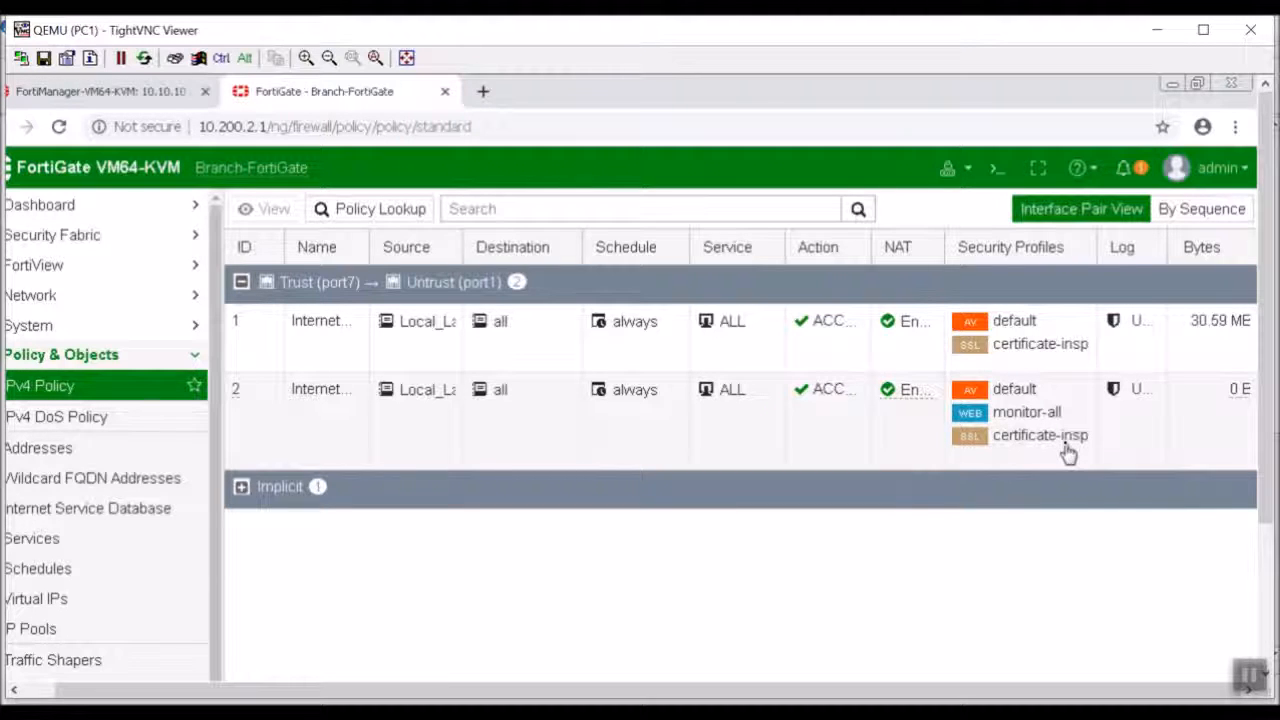
Open the Remote-FortiGate web interface at 10.200.3.1 in a new browser tab.
{"action": "mouse_move", "coordinate": [1068, 453]}
{"action": "left_click", "coordinate": [483, 92]}
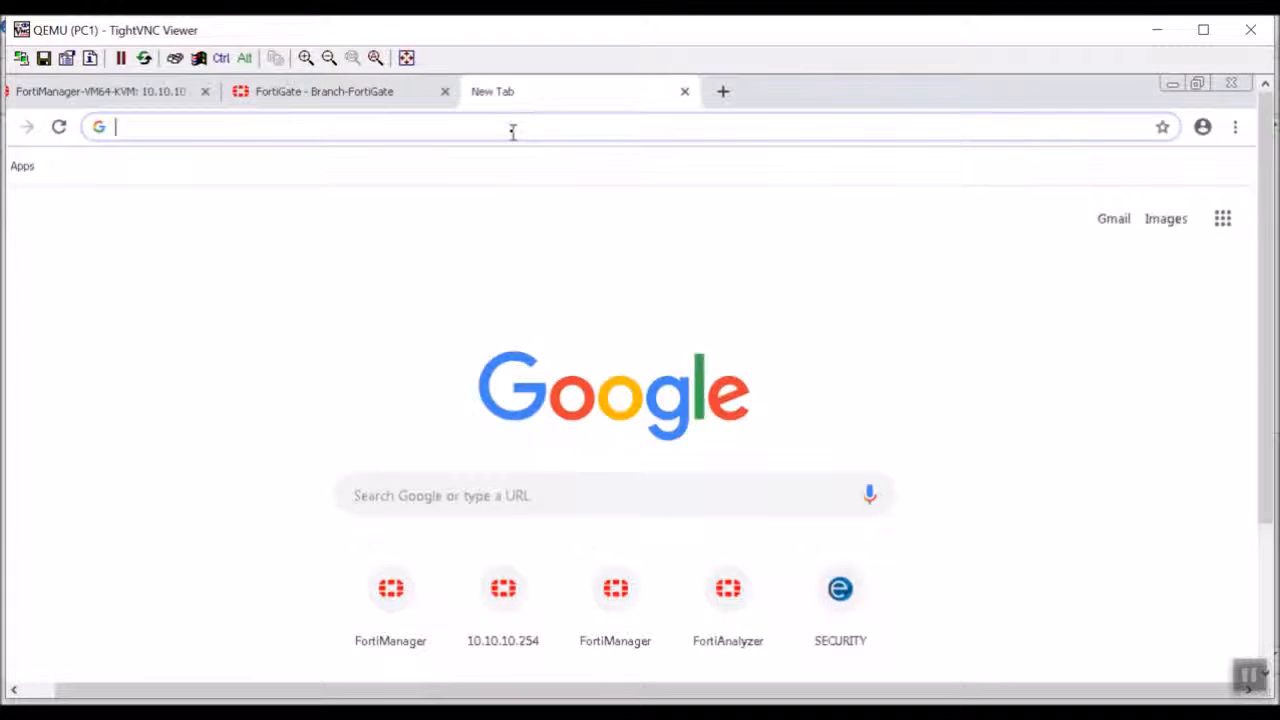
{"action": "type", "text": "10.200"}
{"action": "key", "text": "BackSpace"}
{"action": "key", "text": "BackSpace"}
{"action": "key", "text": "BackSpace"}
{"action": "type", "text": ".200.3.1"}
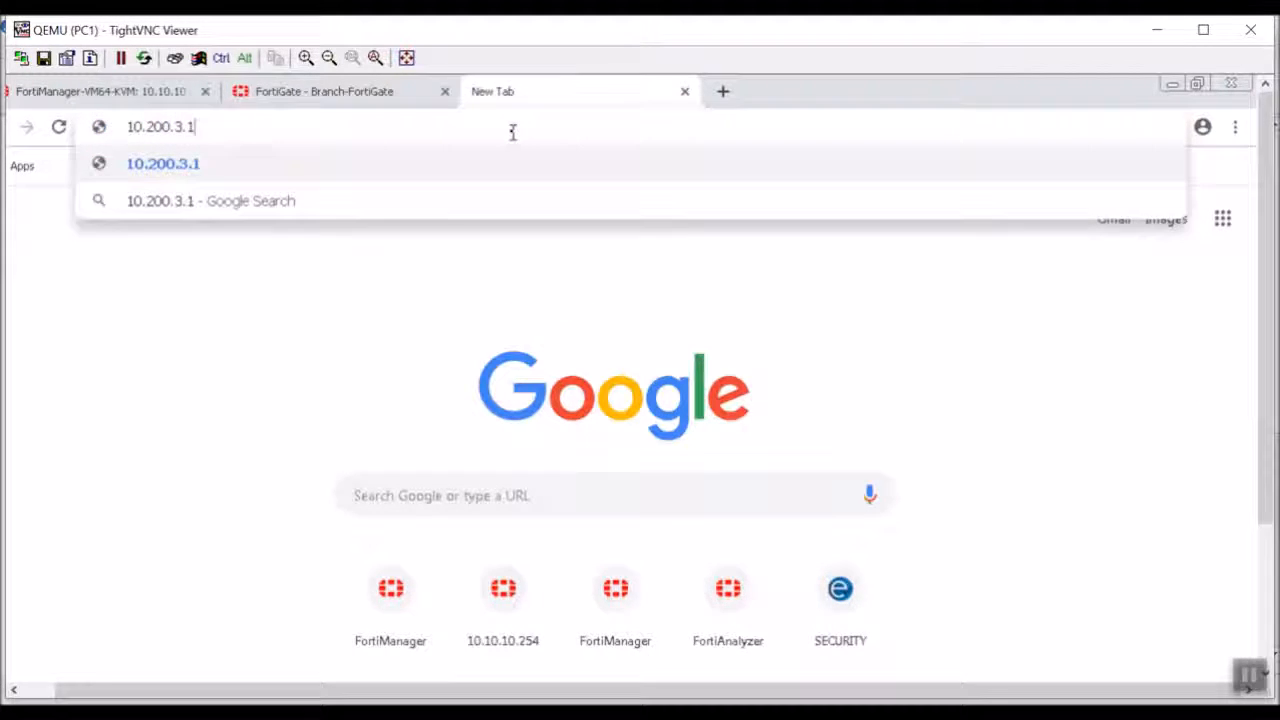
{"action": "key", "text": "Return"}
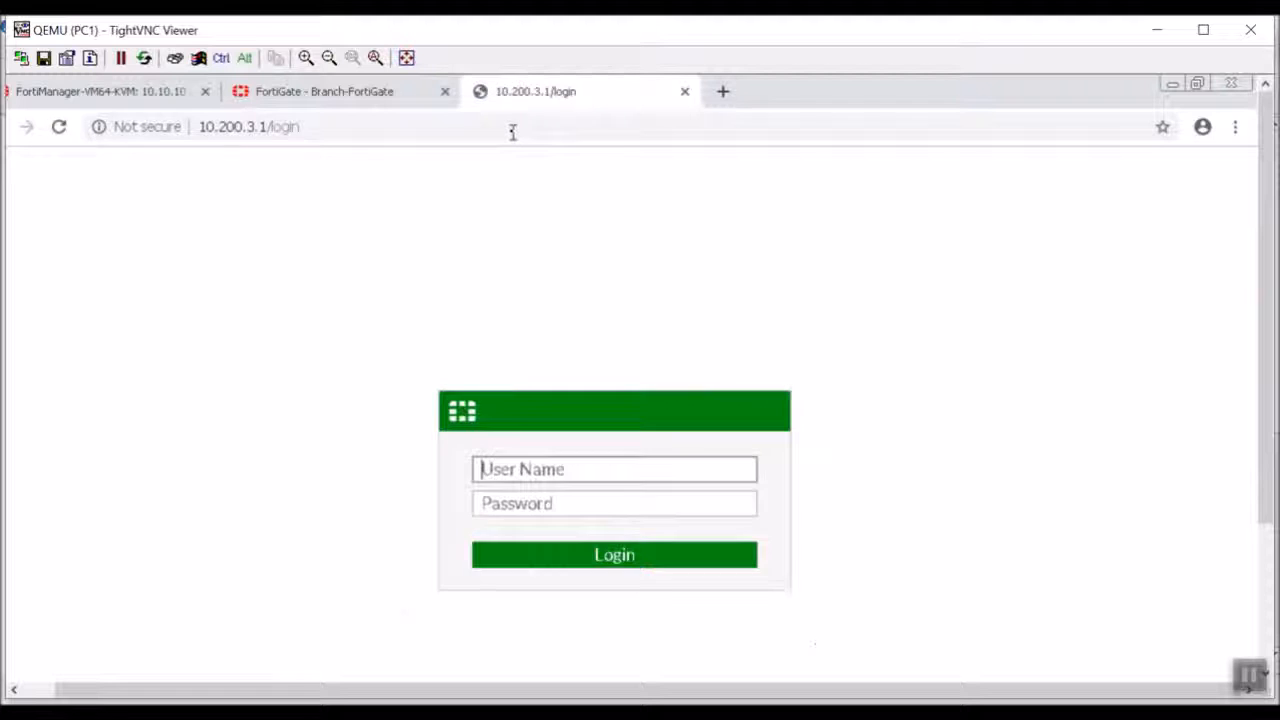
Try to log in to Remote-FortiGate as admin with the account password.
{"action": "type", "text": "admin"}
{"action": "key", "text": "Tab"}
{"action": "type", "text": "password"}
{"action": "key", "text": "Return"}
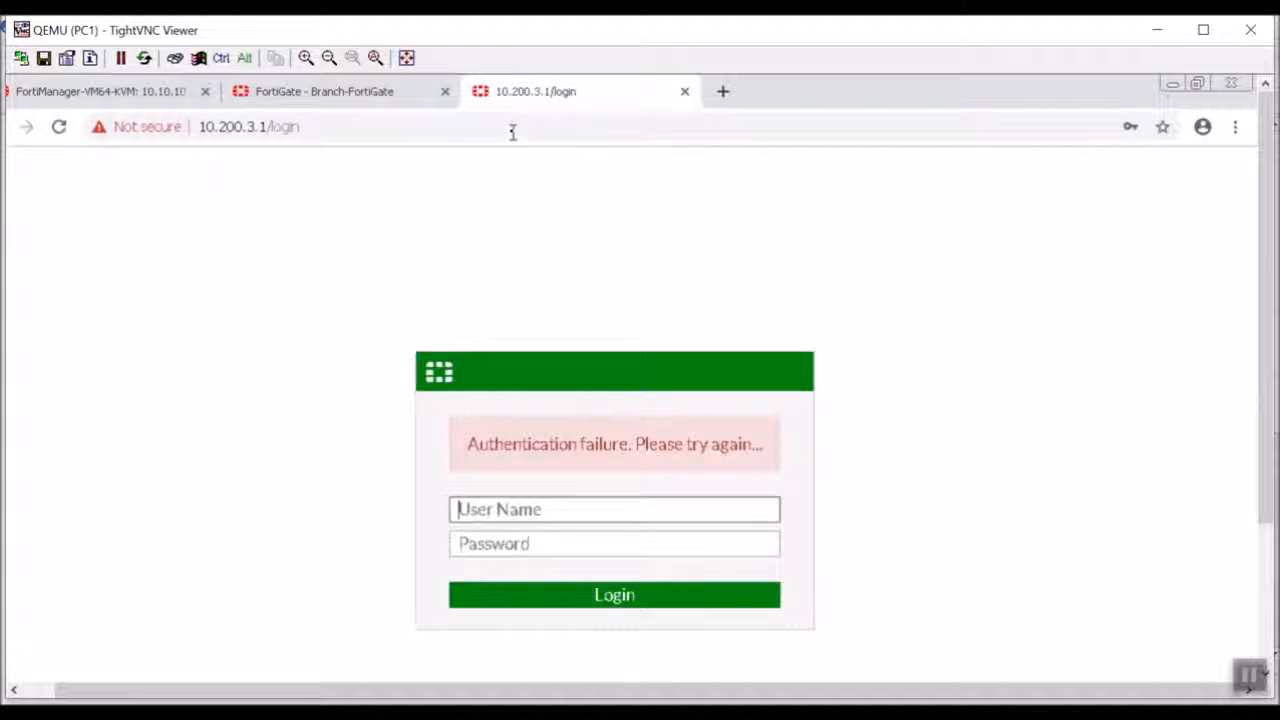
{"action": "type", "text": "admin"}
Log in to Remote-FortiGate as admin with the account password, skip the password change, and choose read-only access.
{"action": "key", "text": "Tab"}
{"action": "type", "text": "password"}
{"action": "key", "text": "Return"}
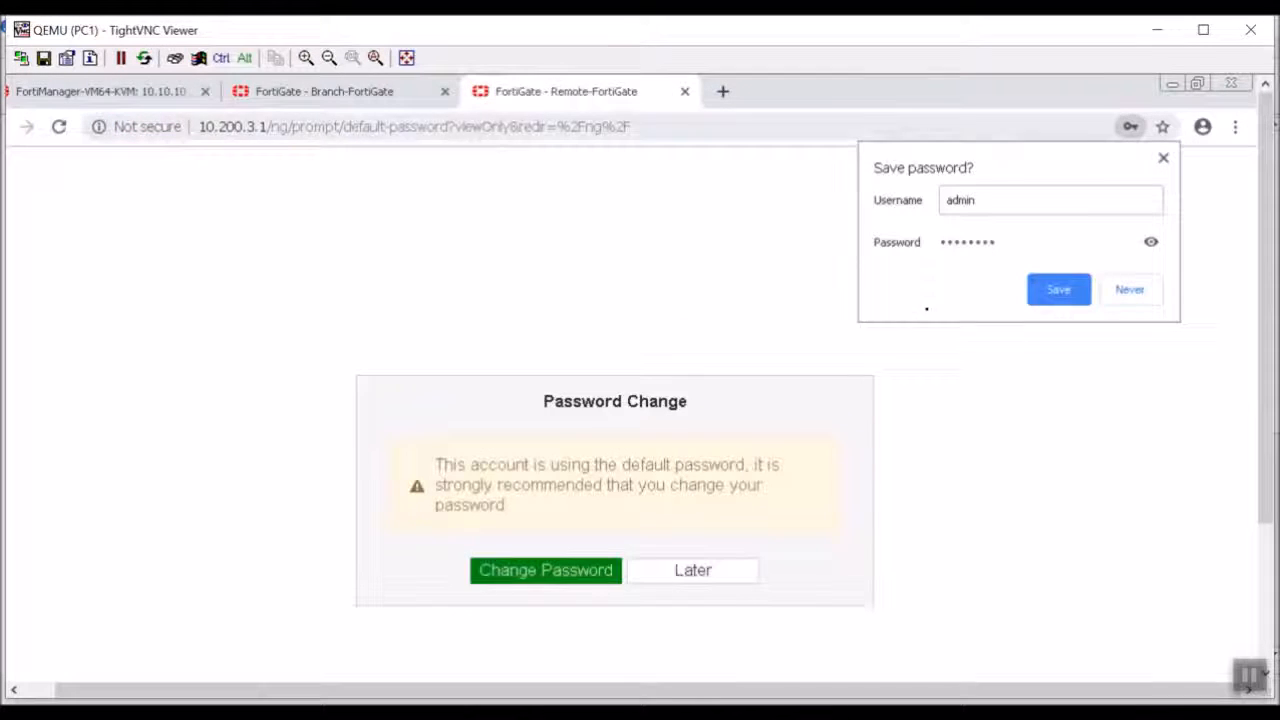
{"action": "left_click", "coordinate": [694, 572]}
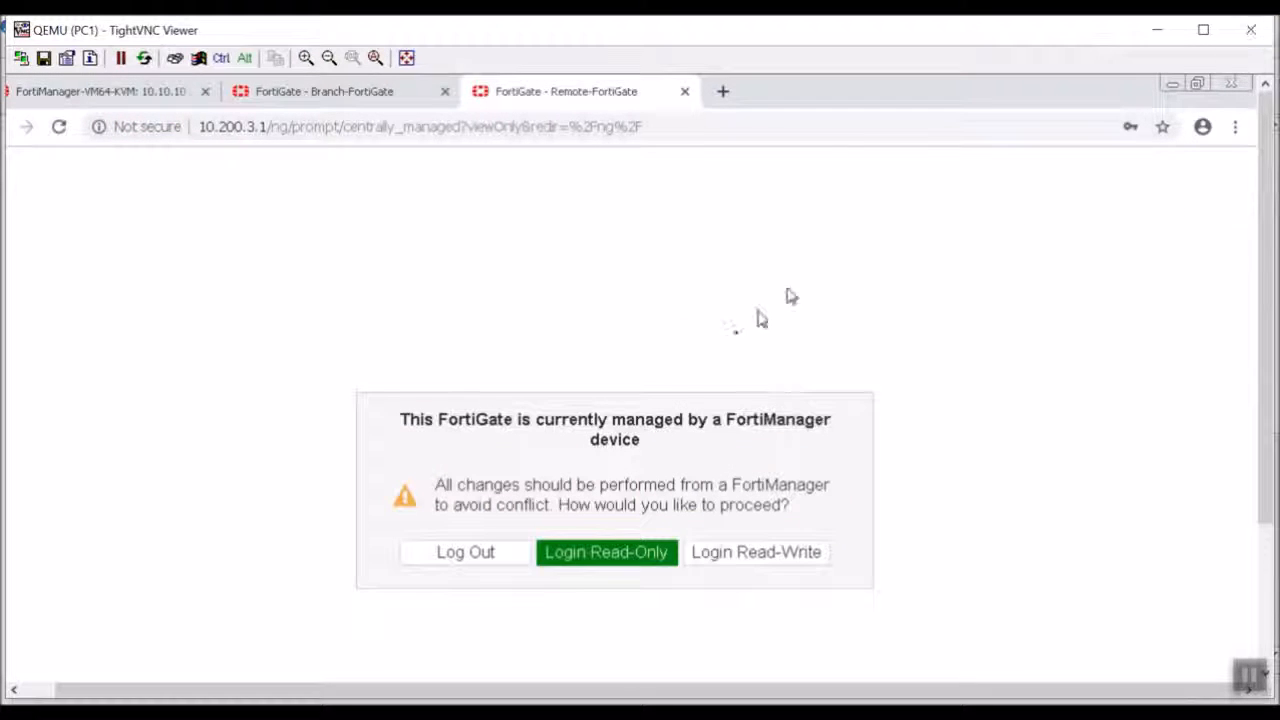
{"action": "left_click", "coordinate": [622, 568]}
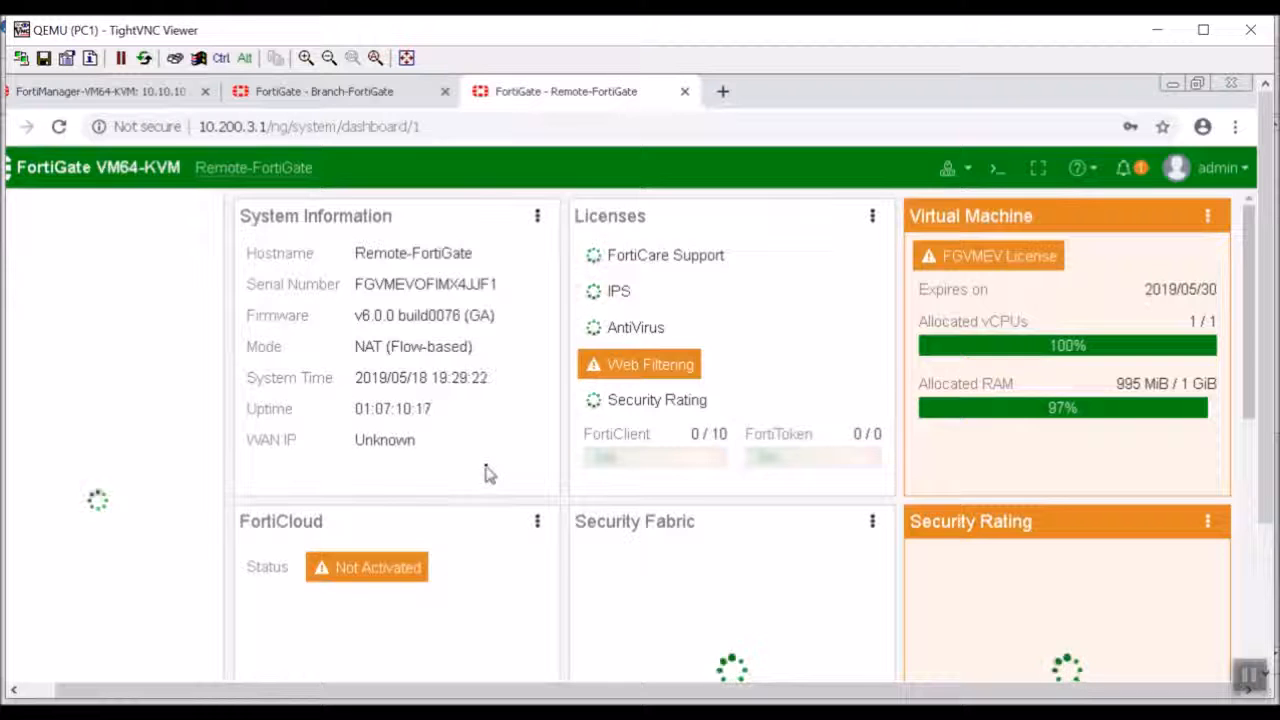
Examine the IPv4 policy from LAN (port6) to WAN (port4) on Remote-FortiGate, including its traffic bytes.
{"action": "left_click", "coordinate": [62, 386]}
{"action": "left_click", "coordinate": [72, 391]}
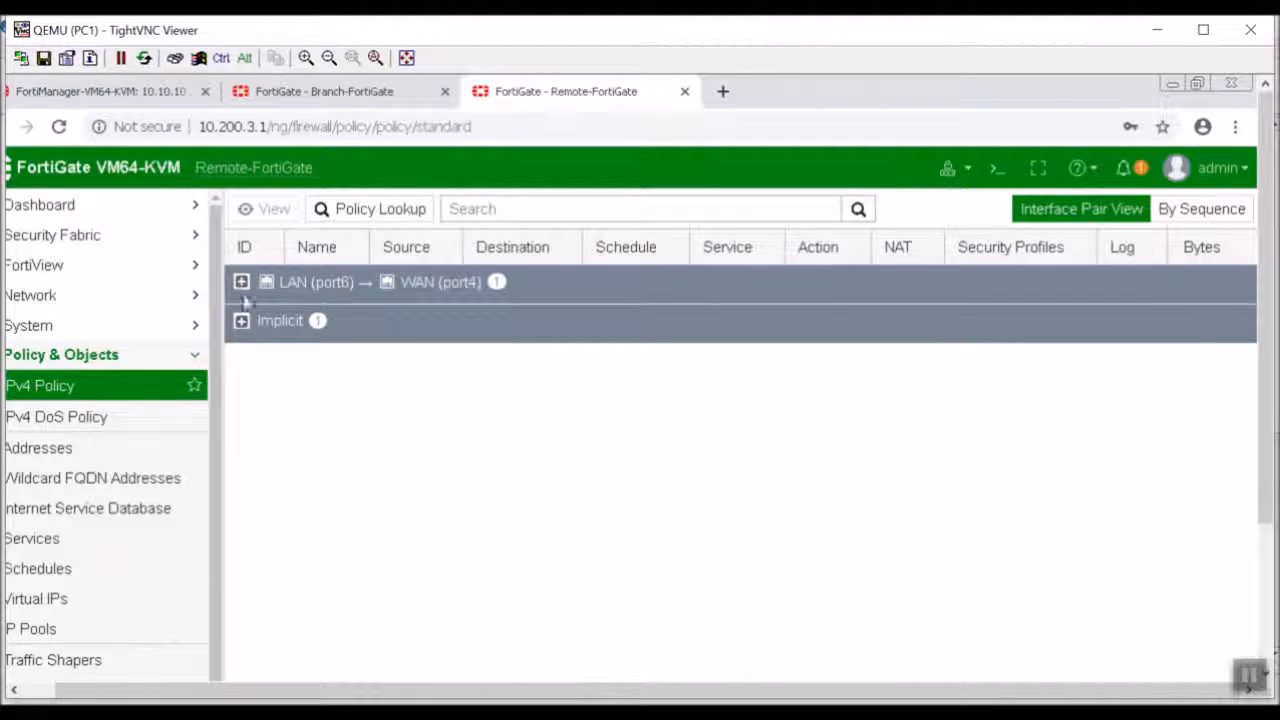
{"action": "left_click", "coordinate": [241, 282]}
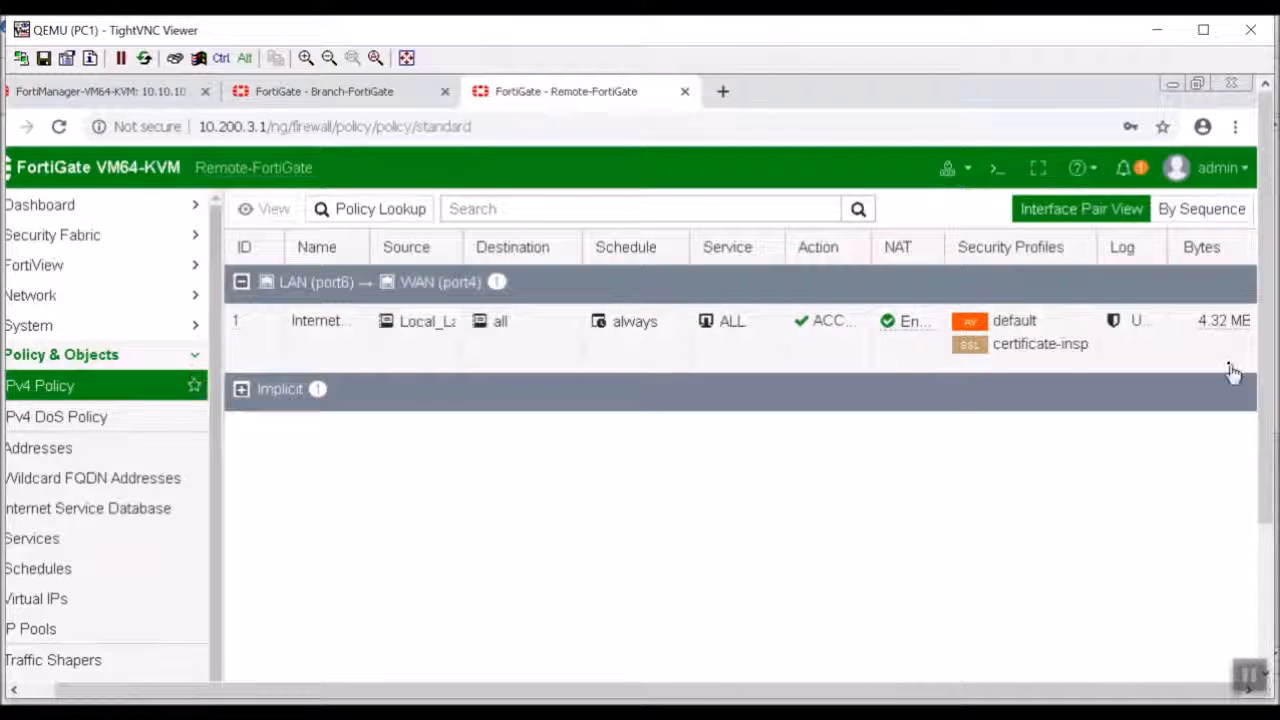
{"action": "mouse_move", "coordinate": [1208, 335]}
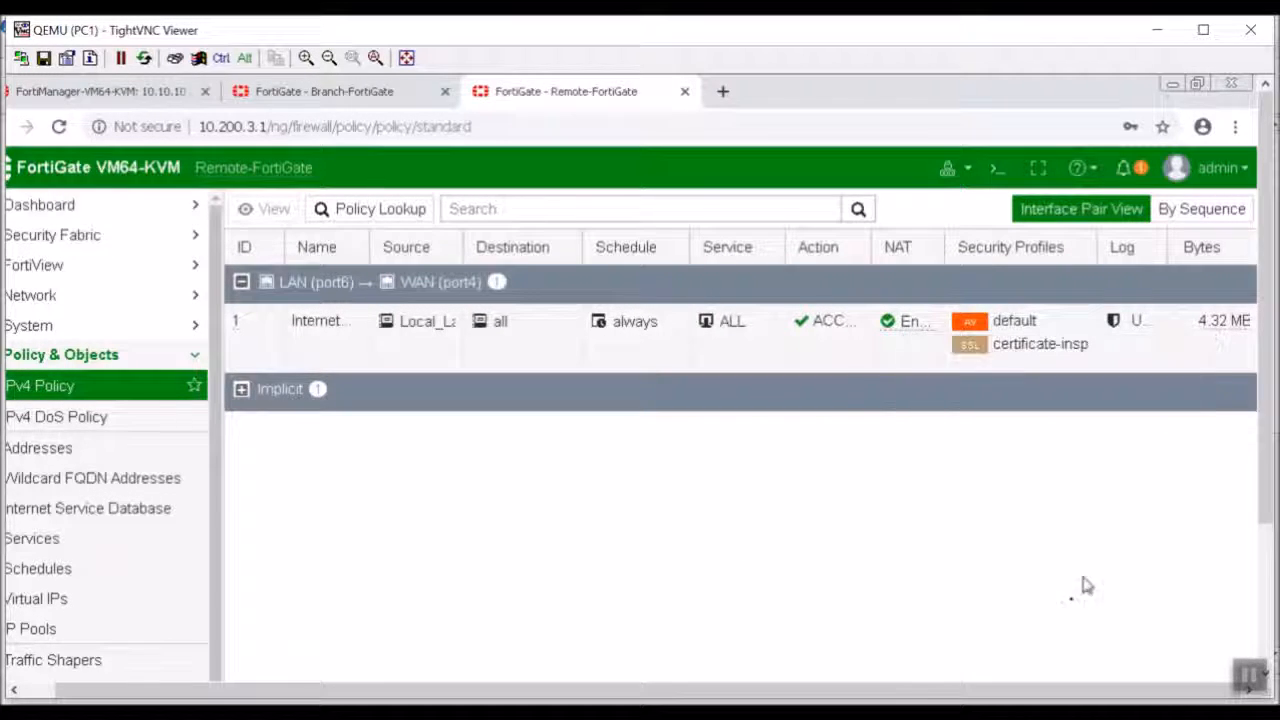